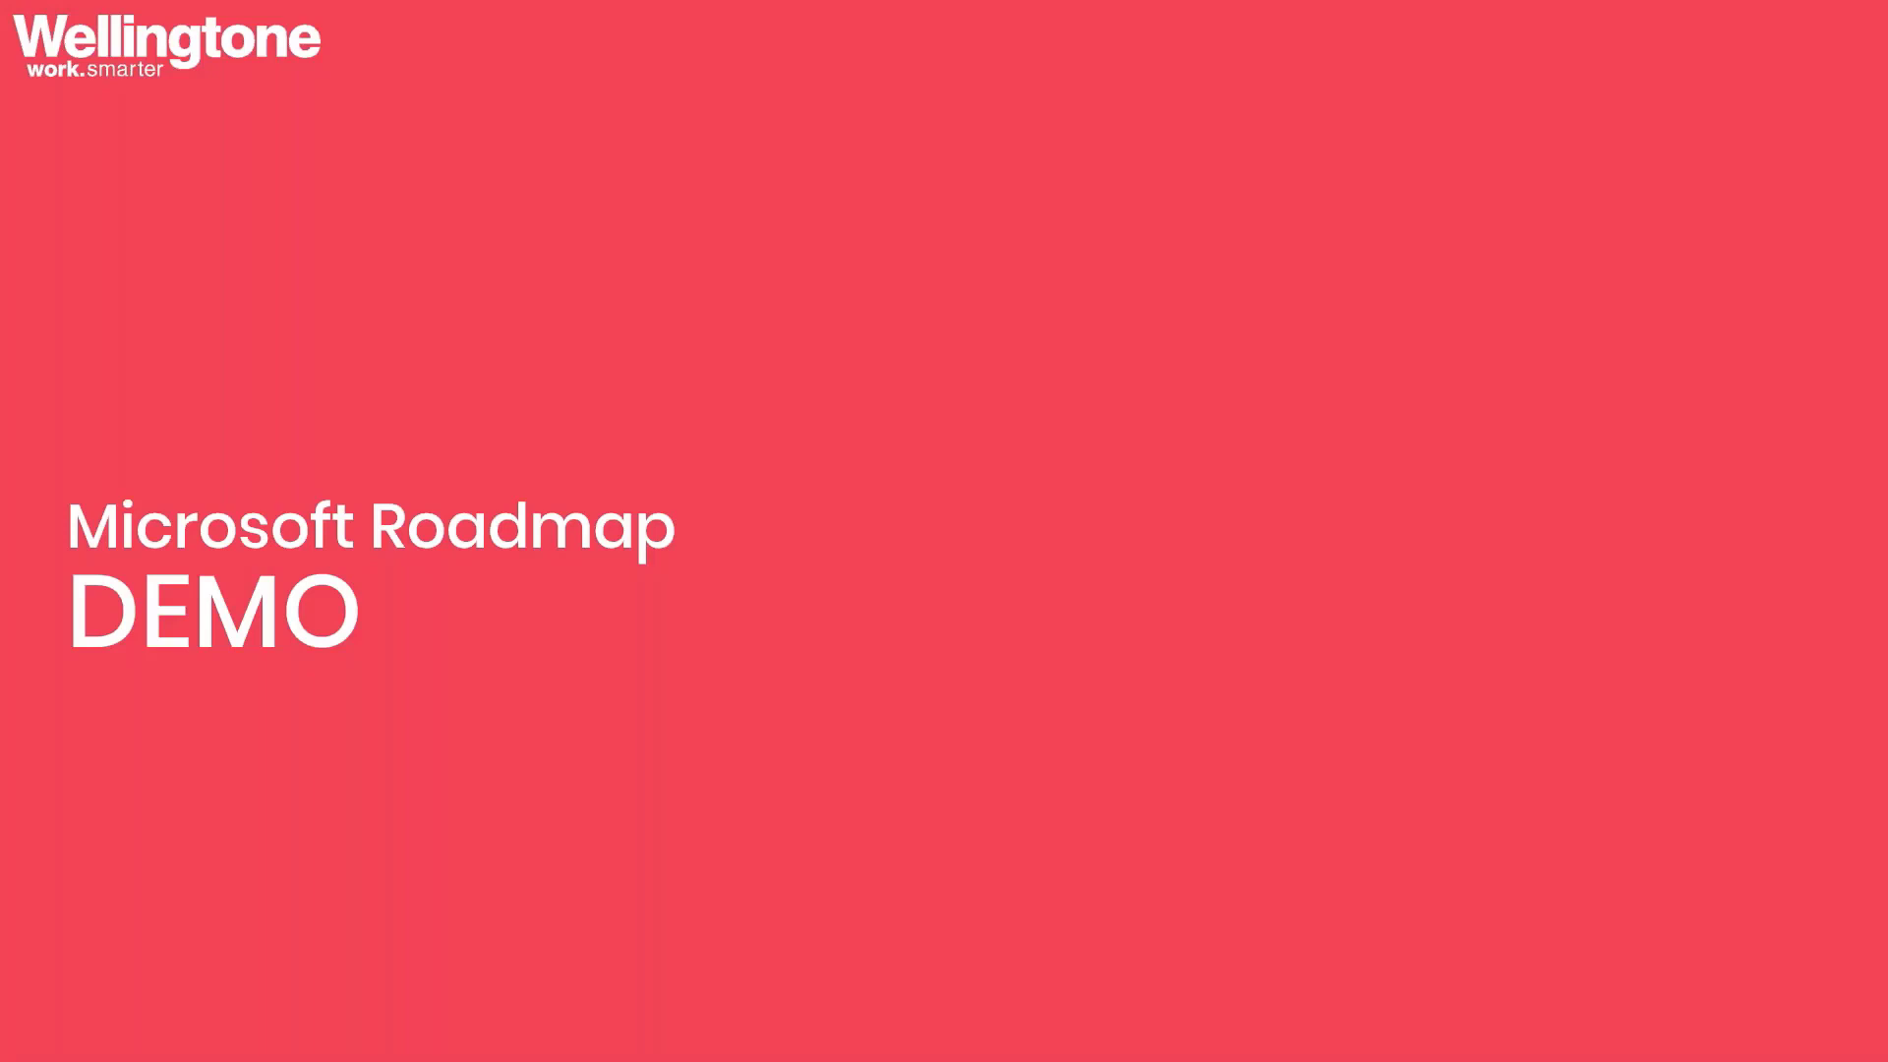
- Switch from the PowerPoint slideshow to the browser showing the Office 365 All apps page
key("alt+Tab")
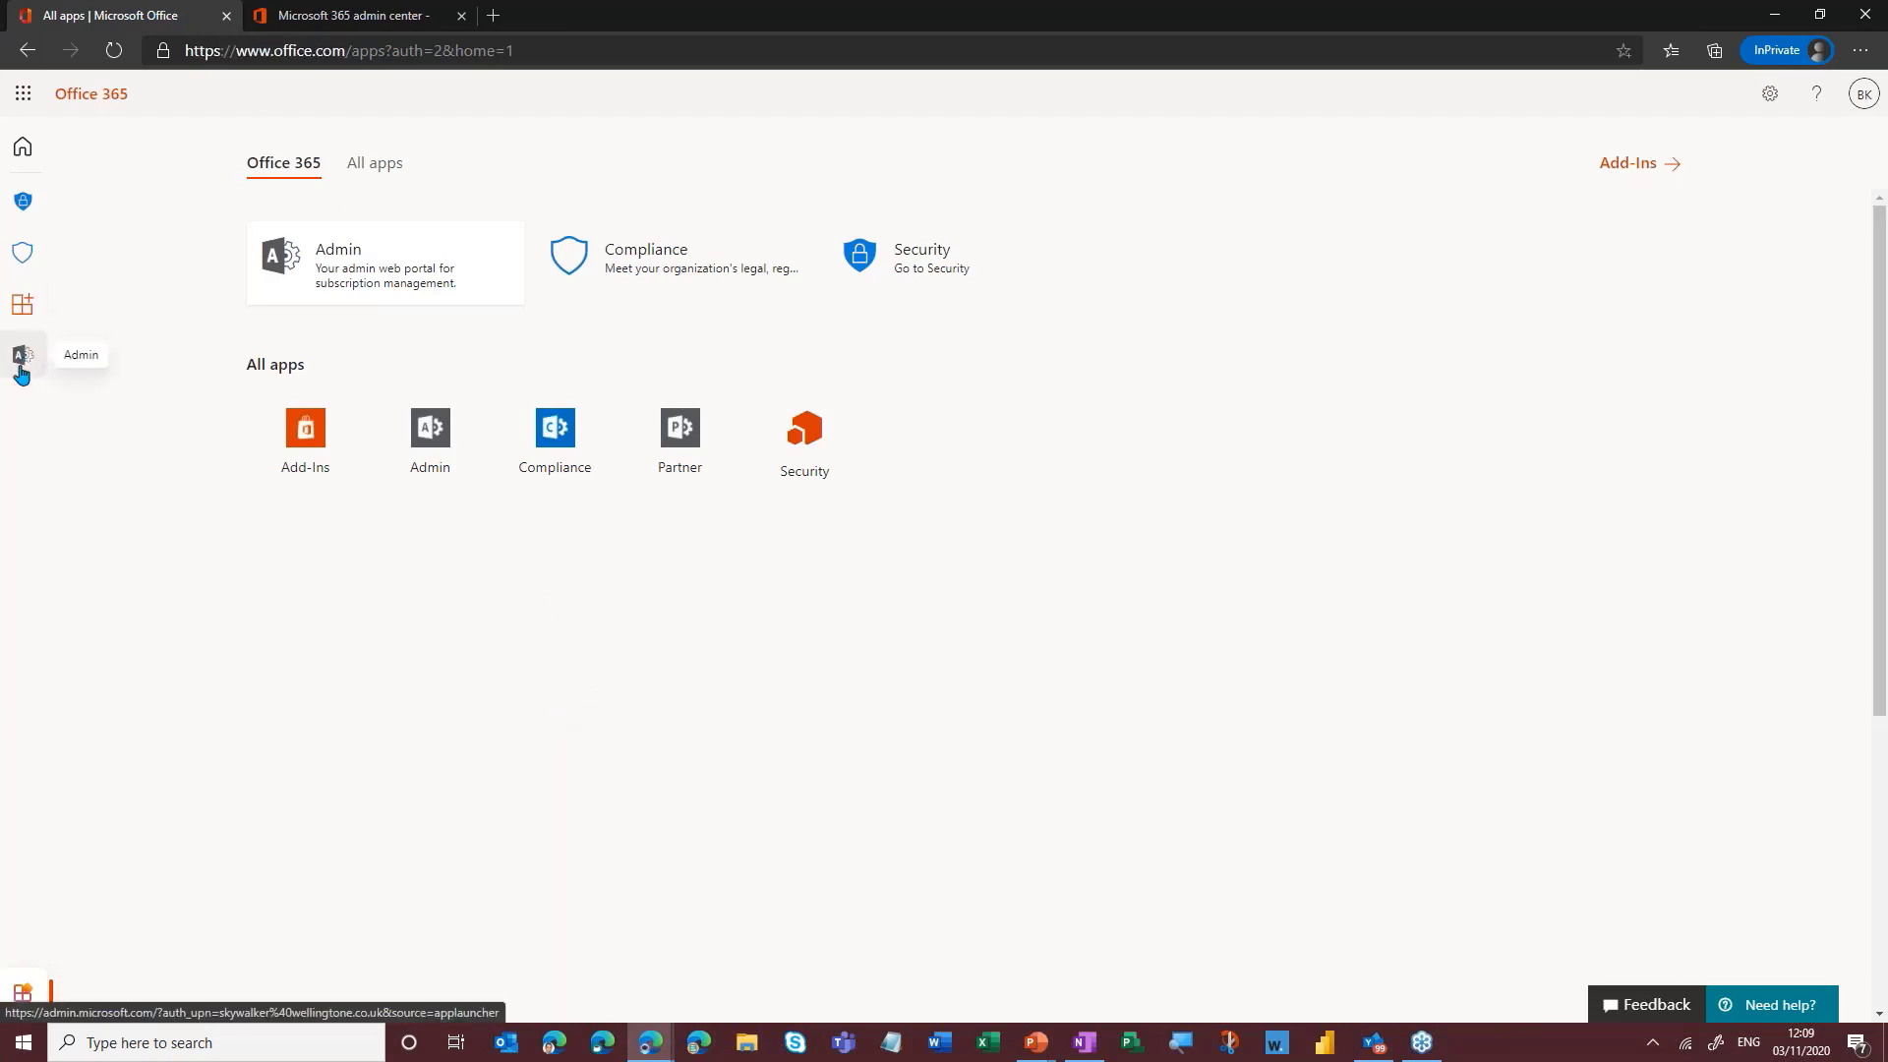
- In the admin center, open Project under Org settings > Services
left_click(292, 18)
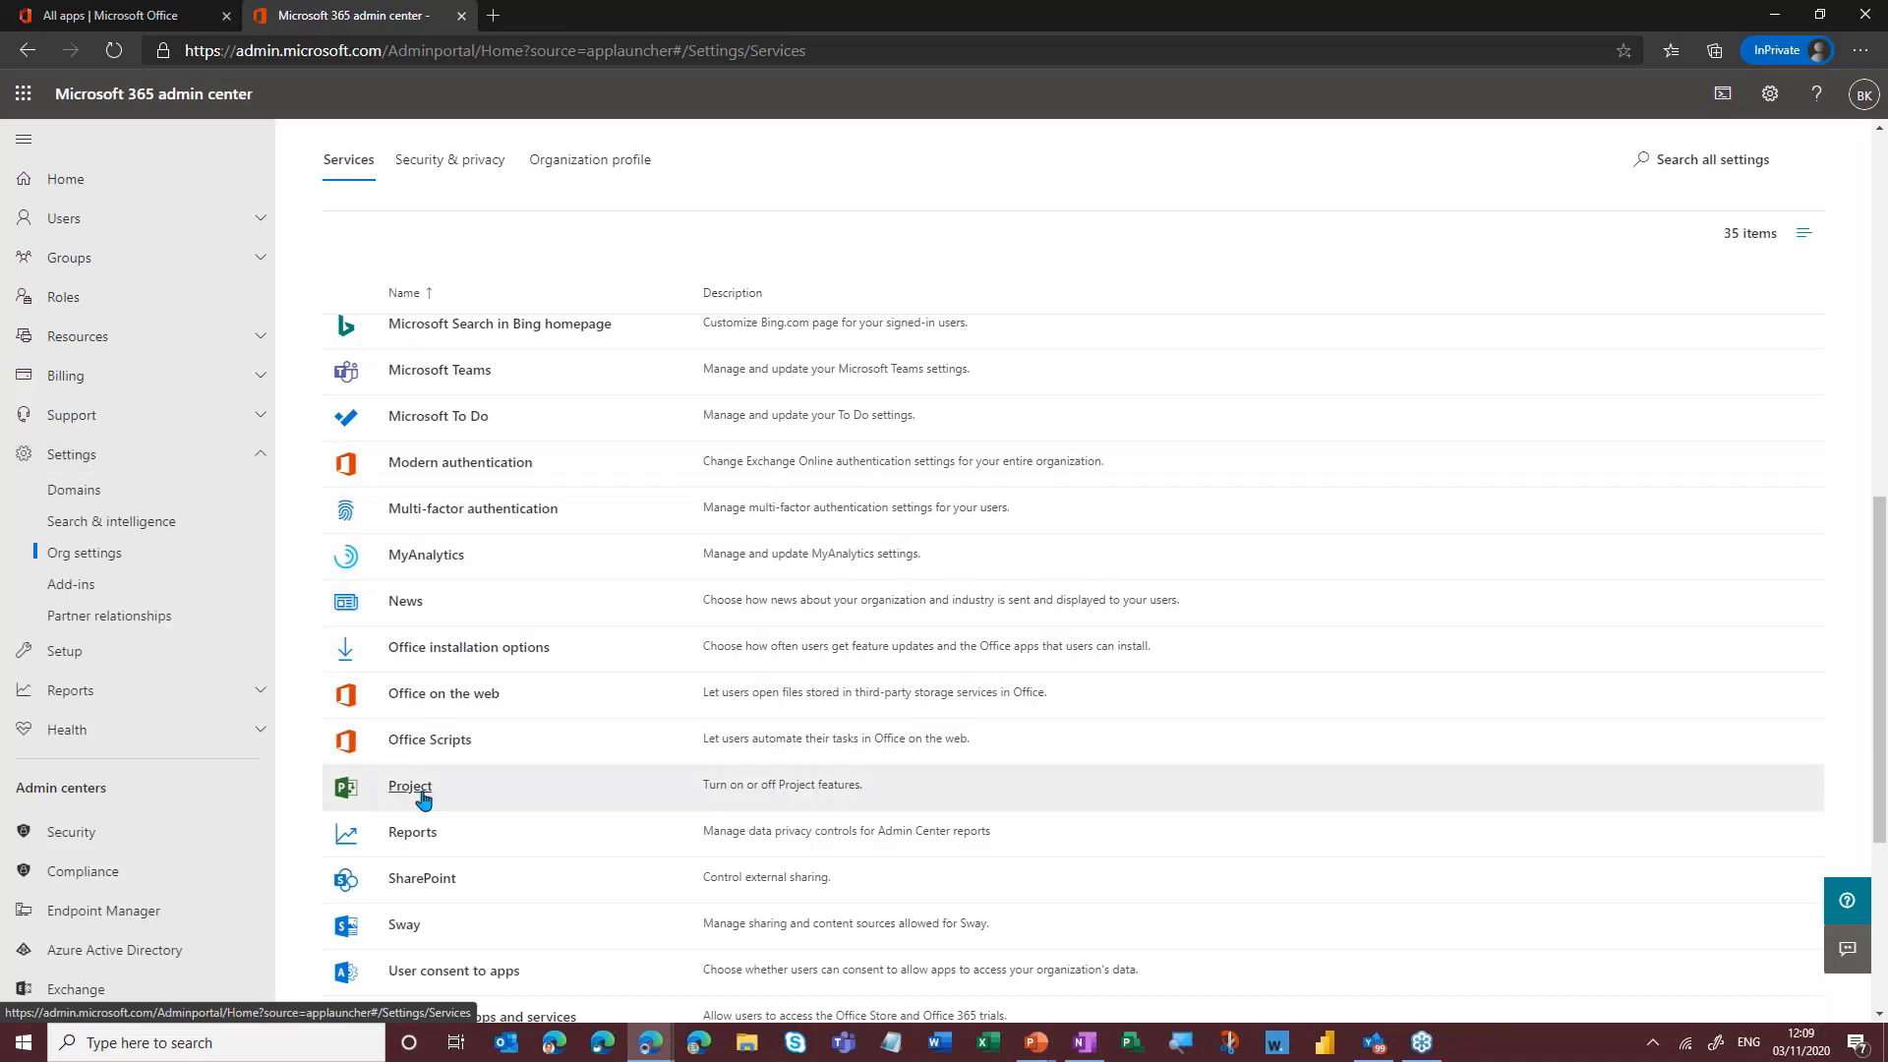
scroll(422, 792, "down", 3)
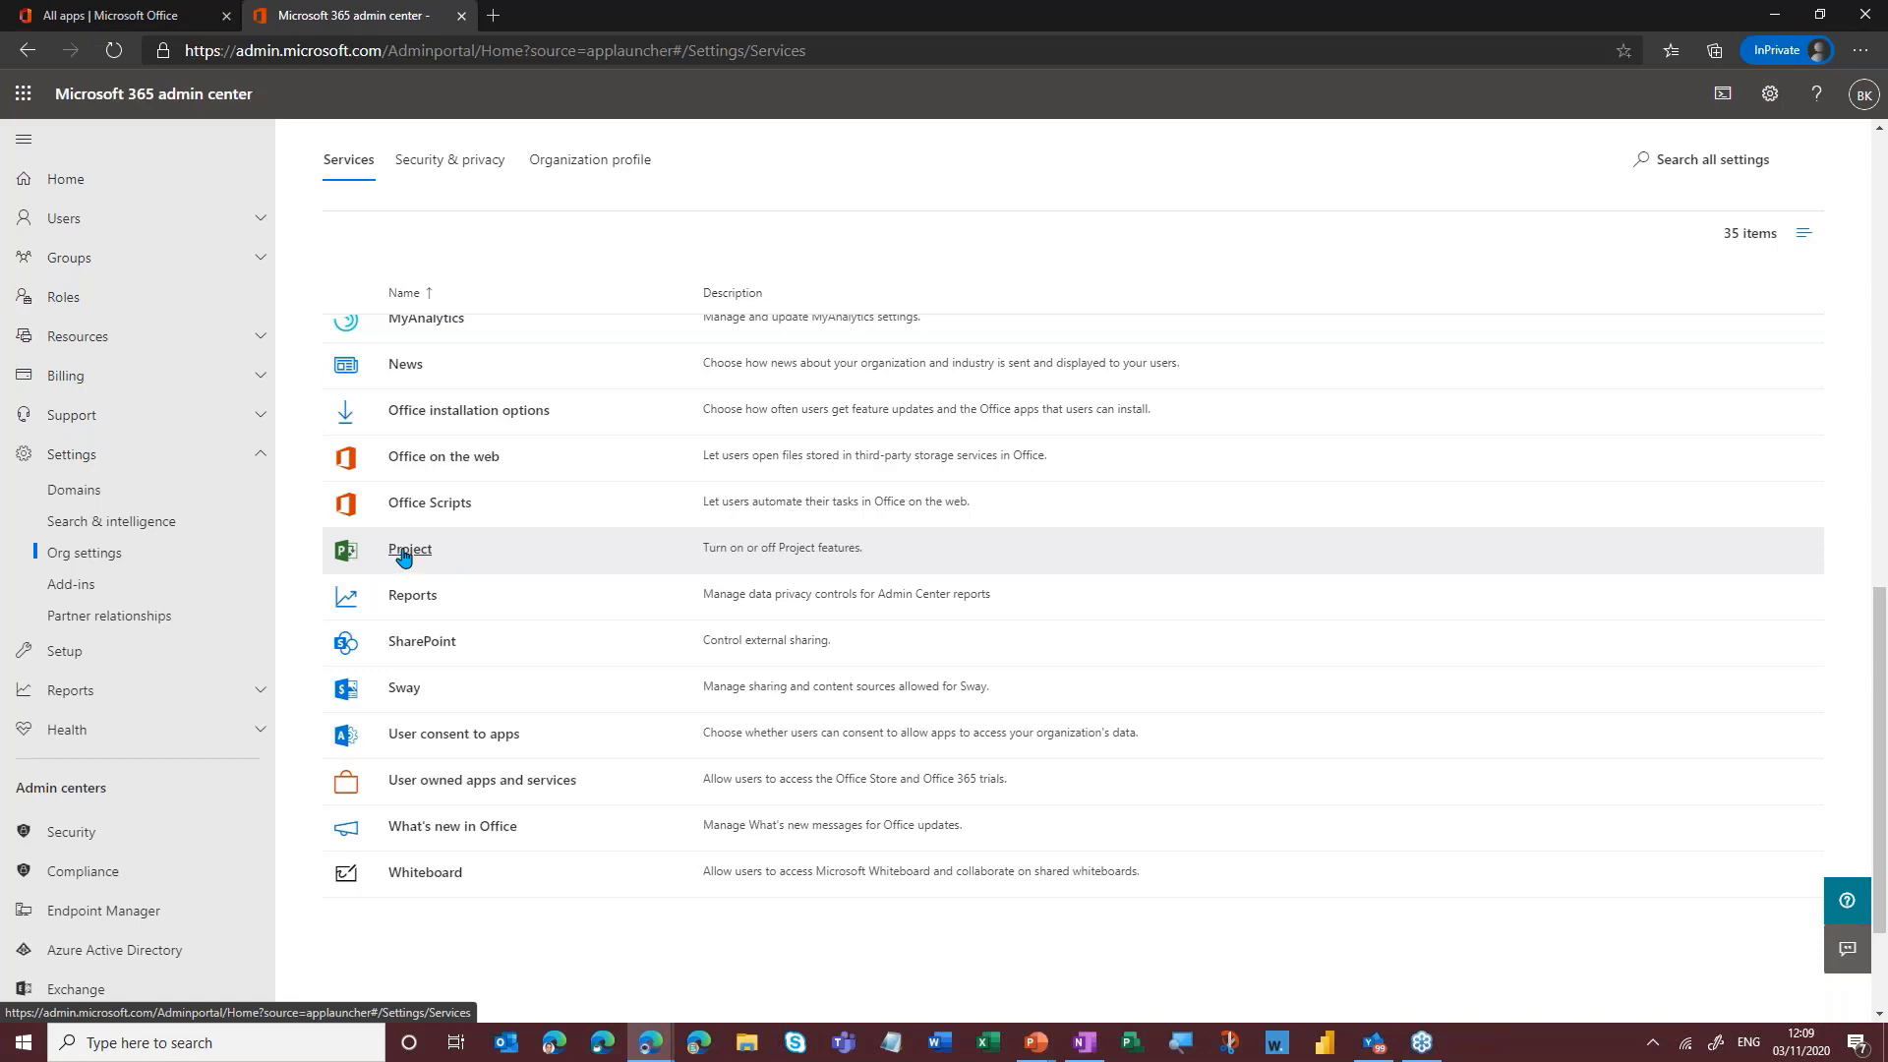
left_click(403, 553)
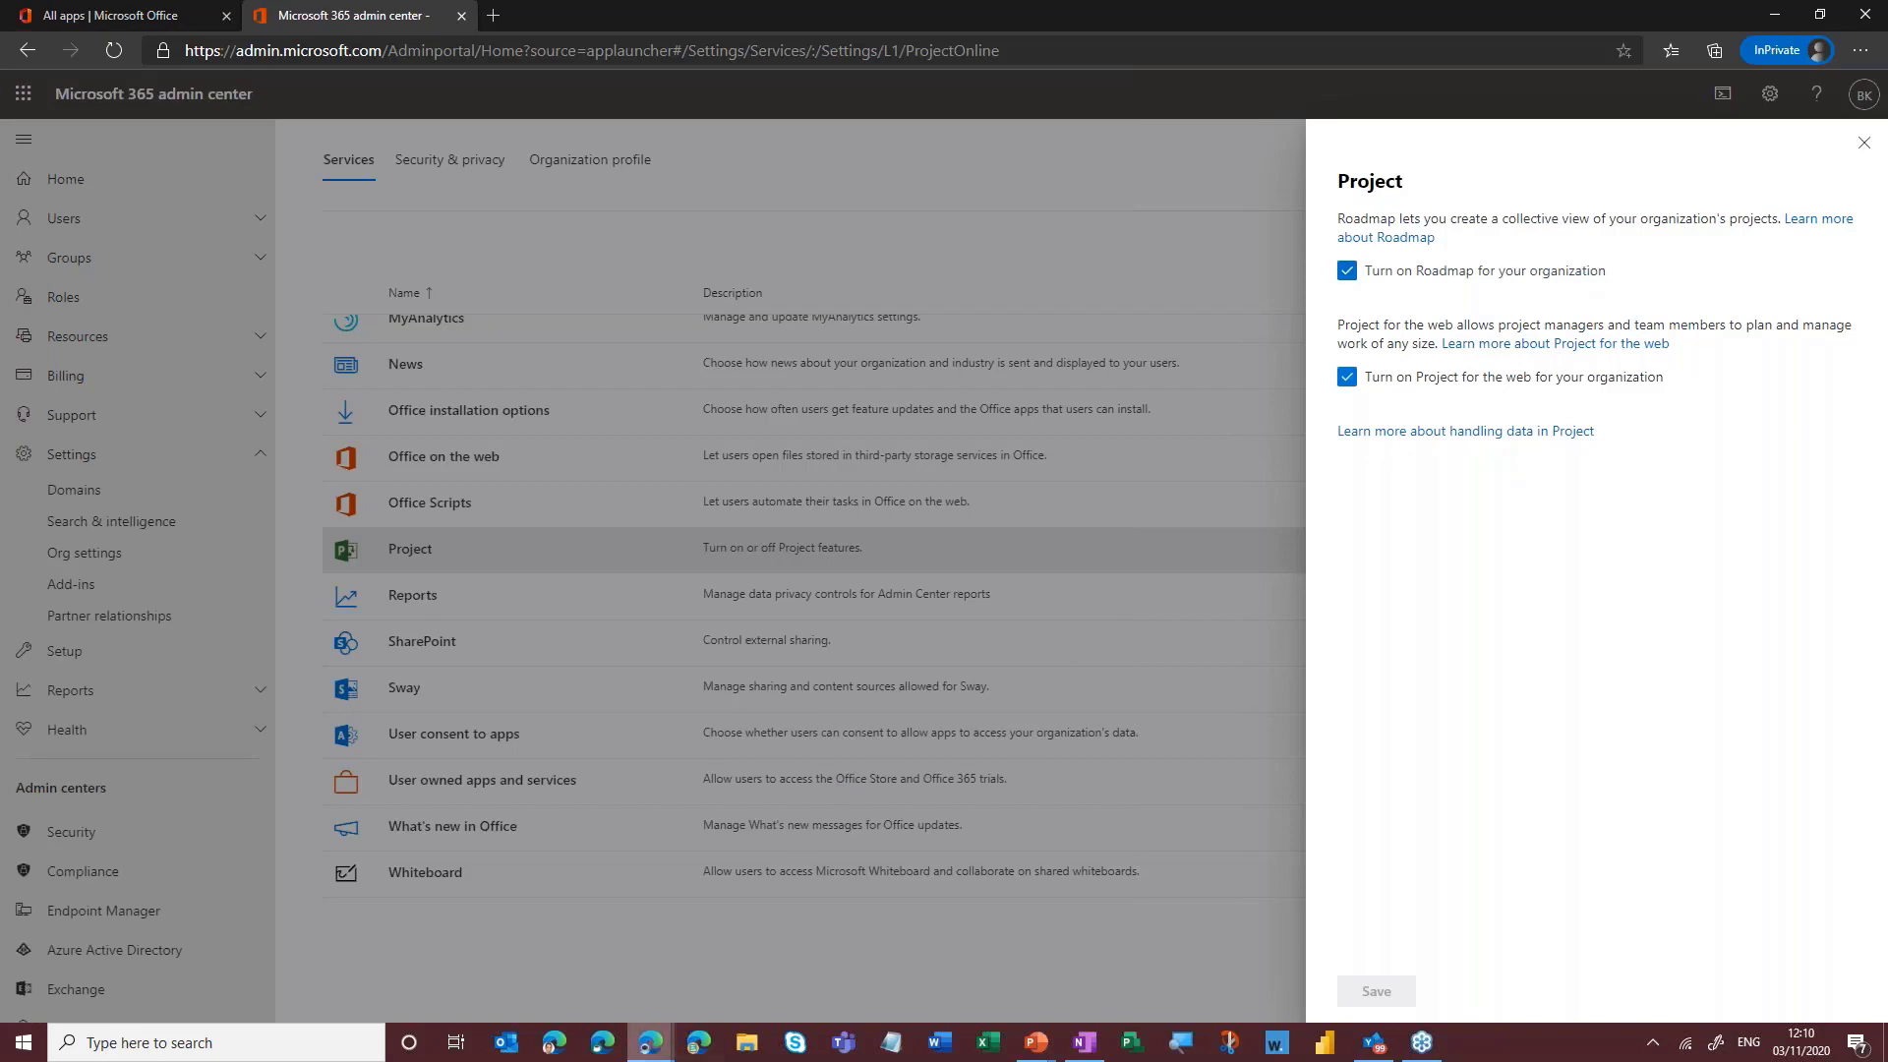
- Confirm Roadmap and Project for the web stay enabled, then return to the All apps window
mouse_move(641, 1056)
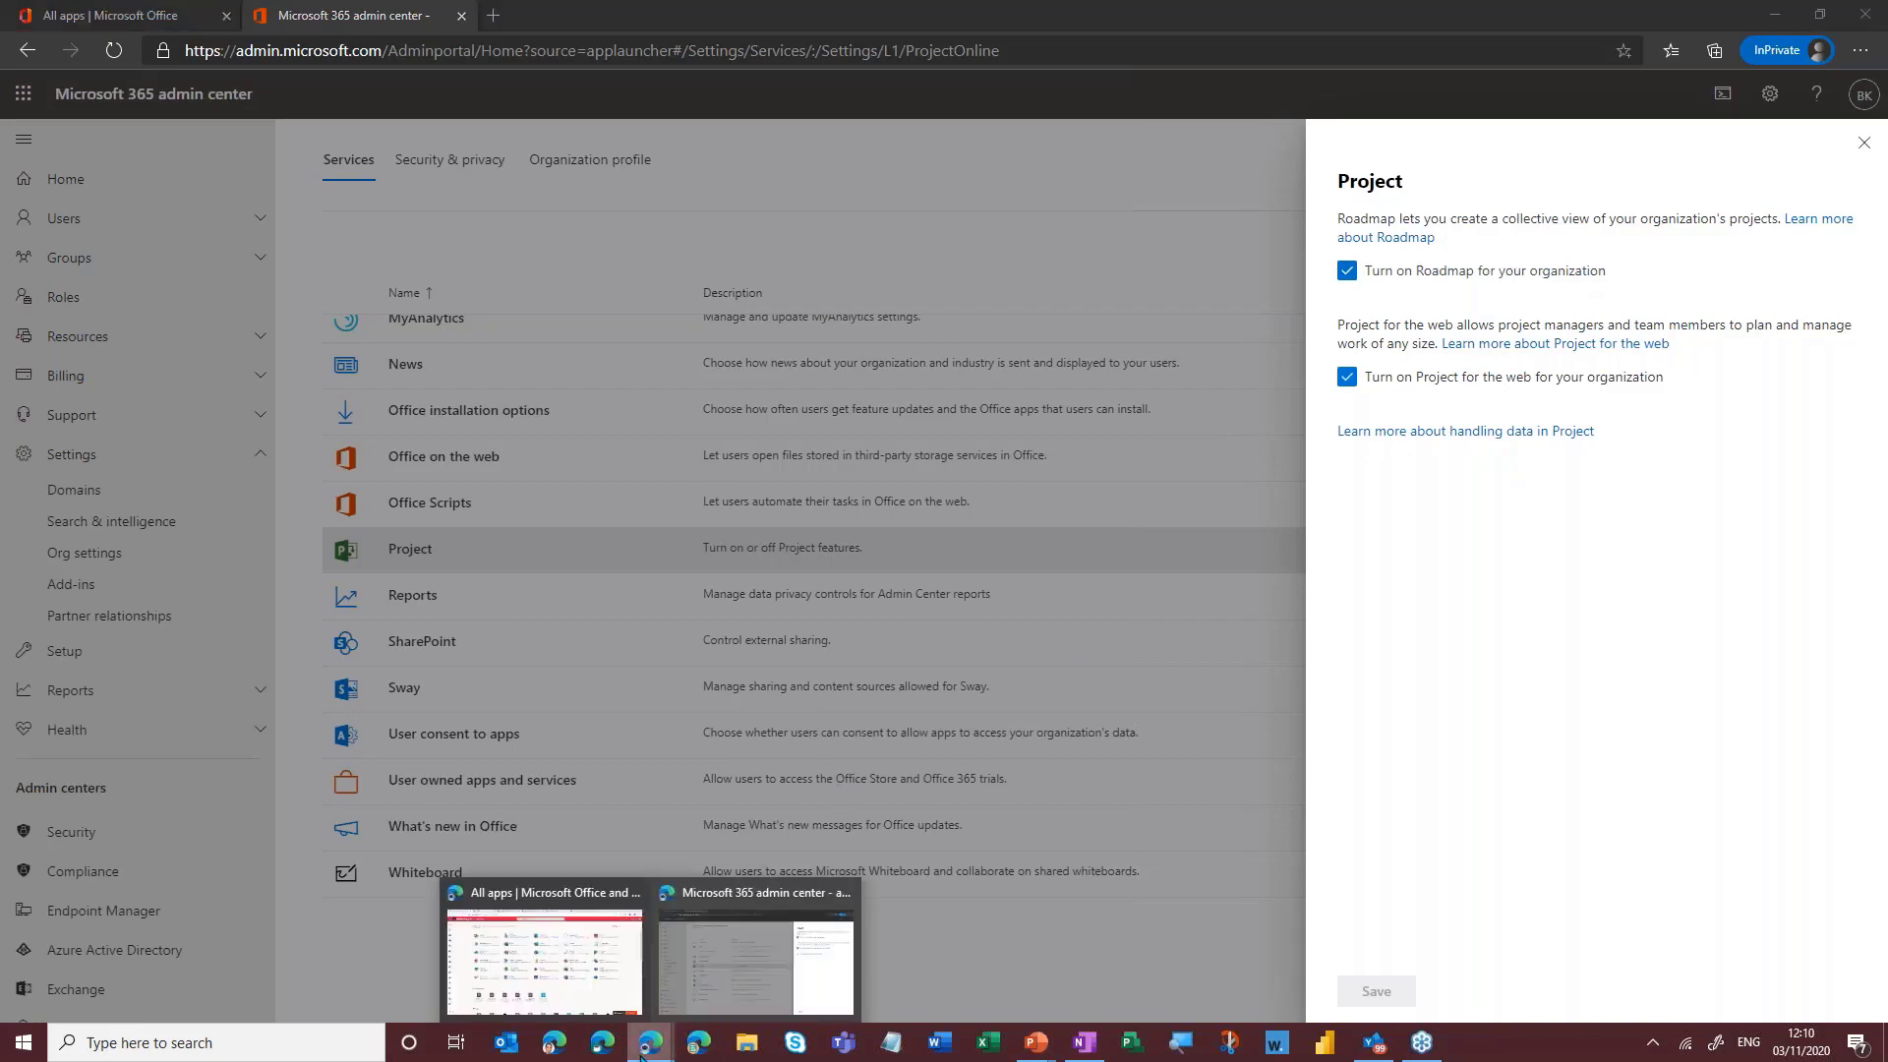
left_click(551, 947)
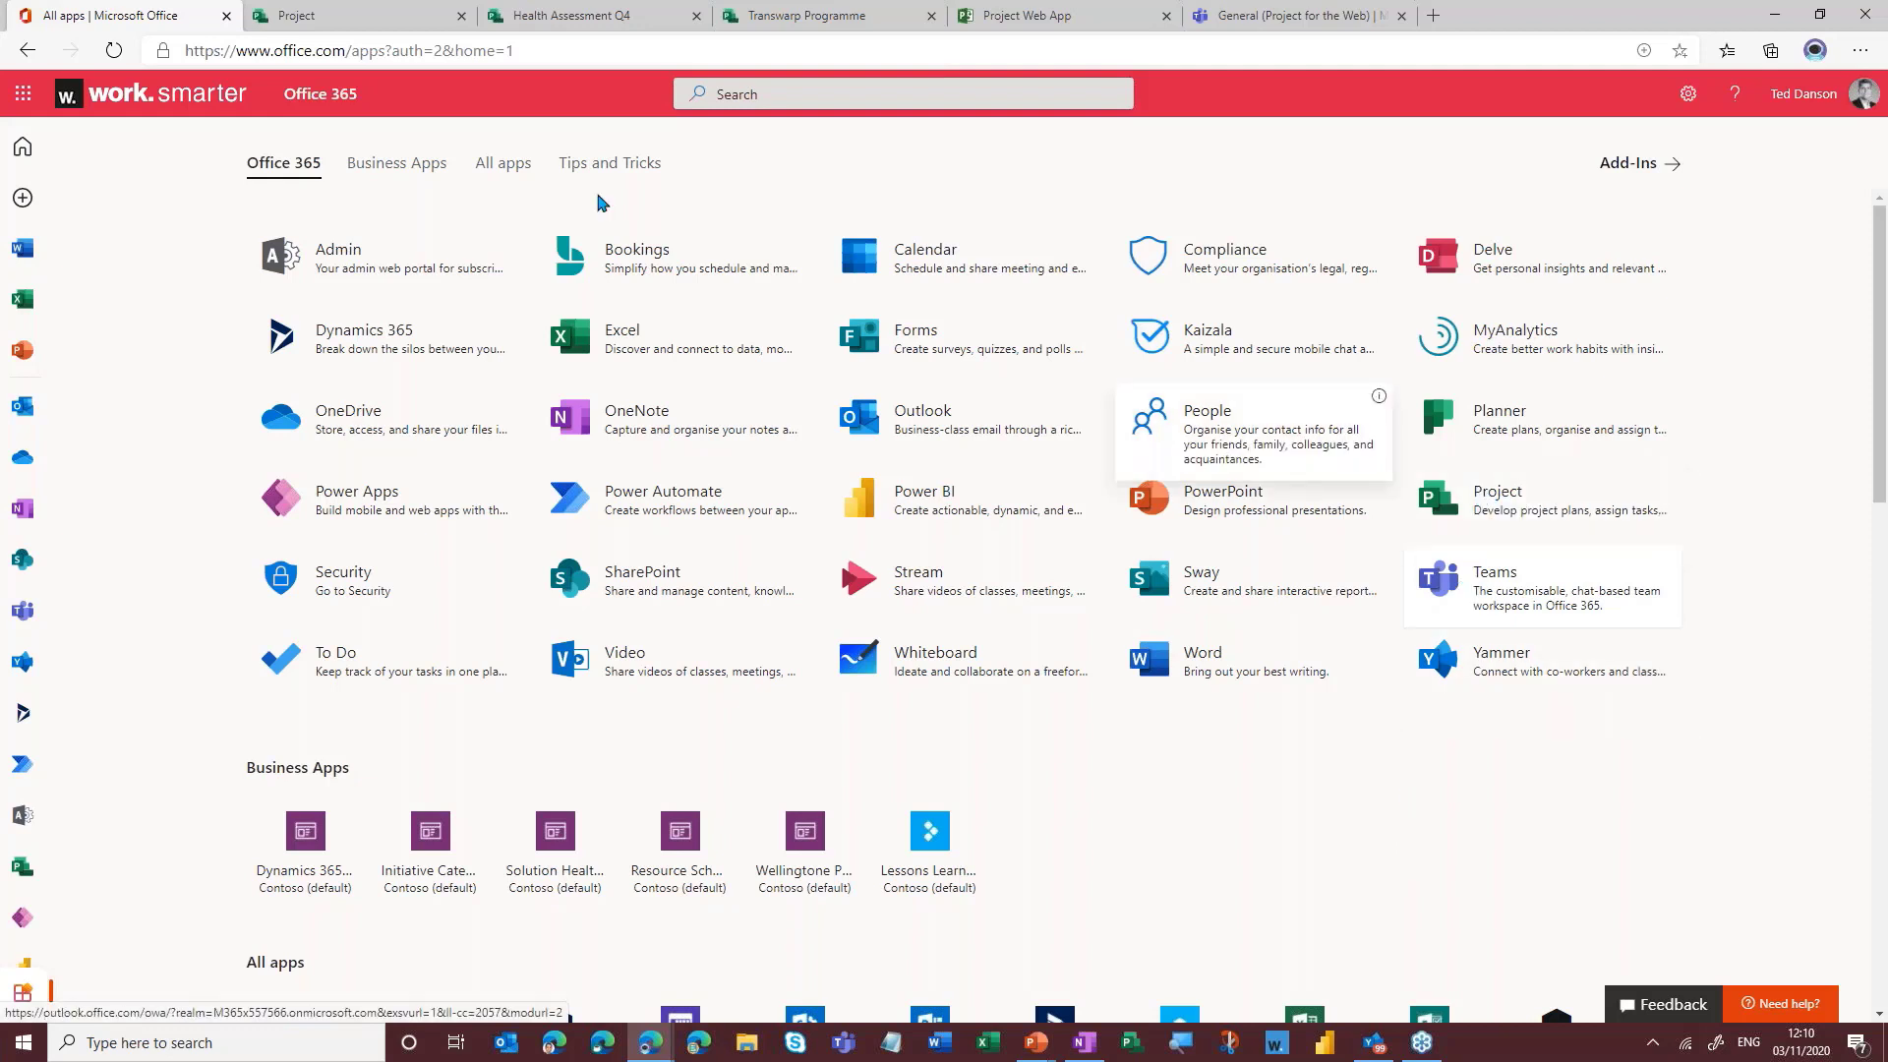
- Go to the Project home page and expand the New blank project dropdown
left_click(318, 11)
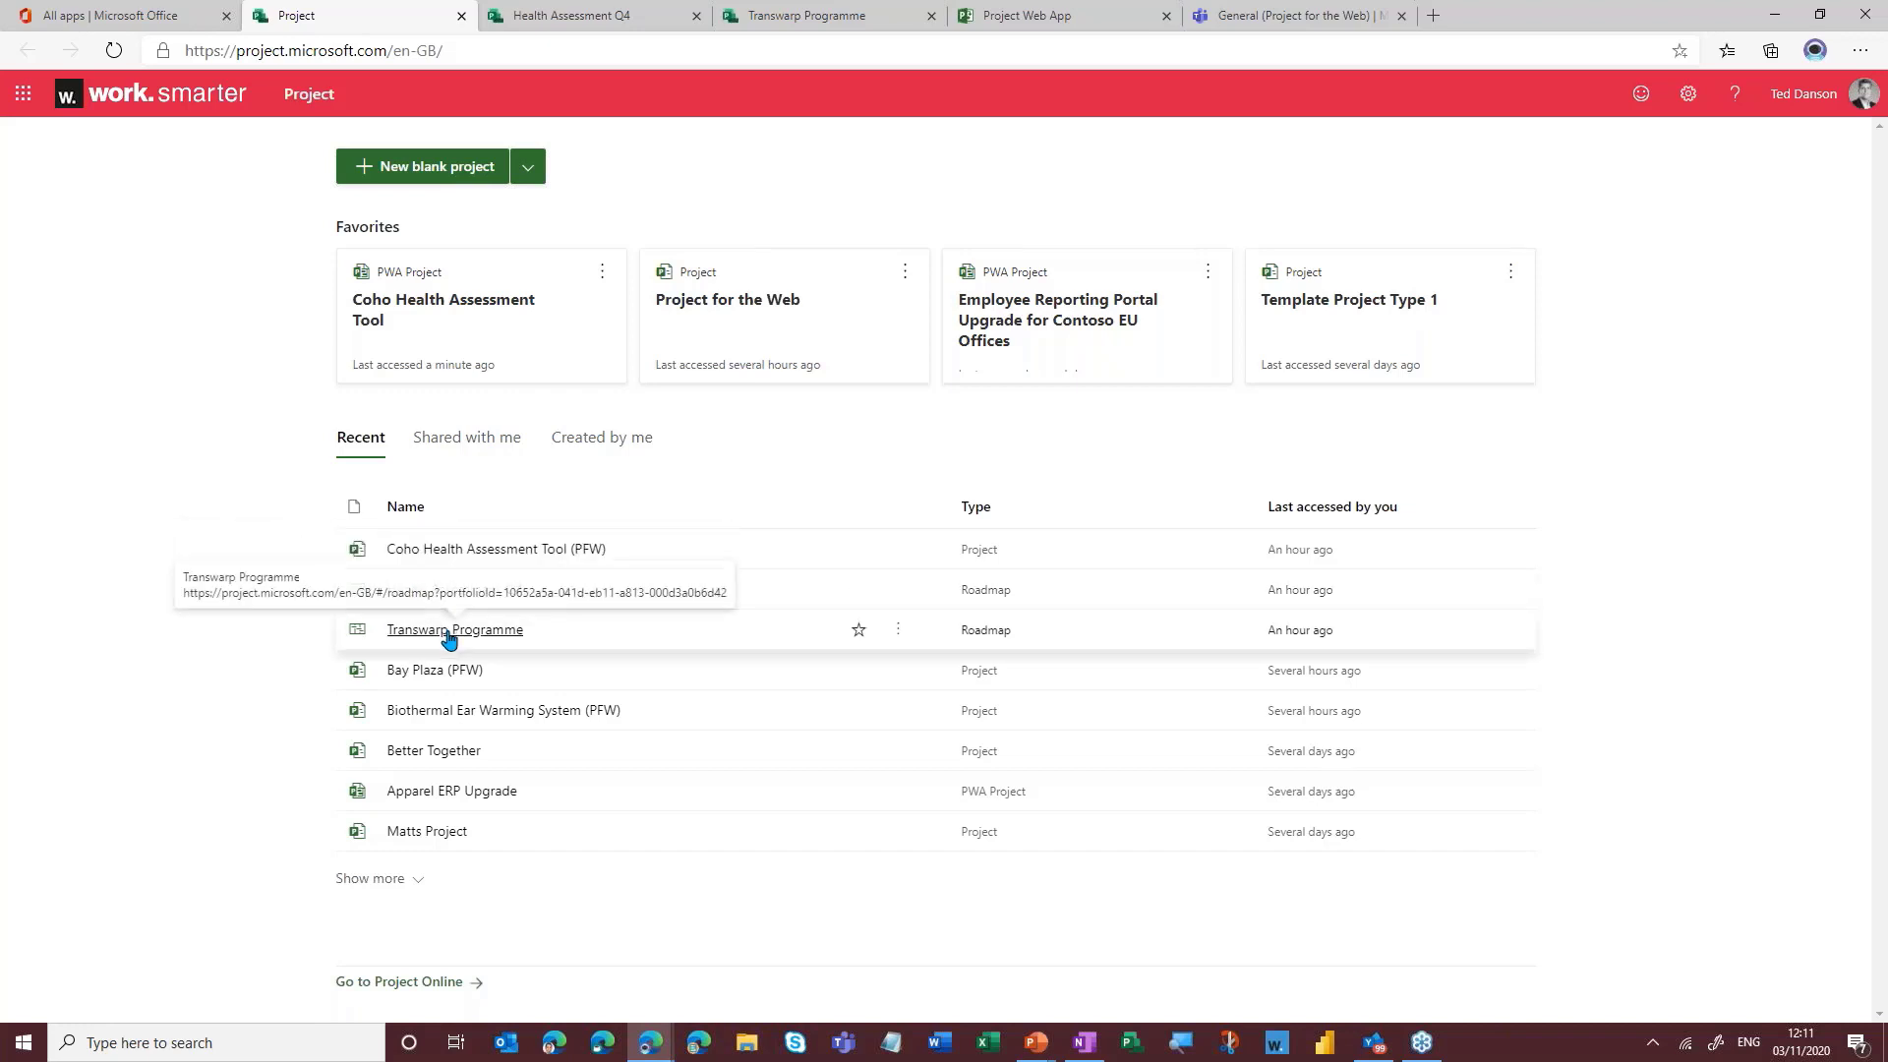
left_click(525, 169)
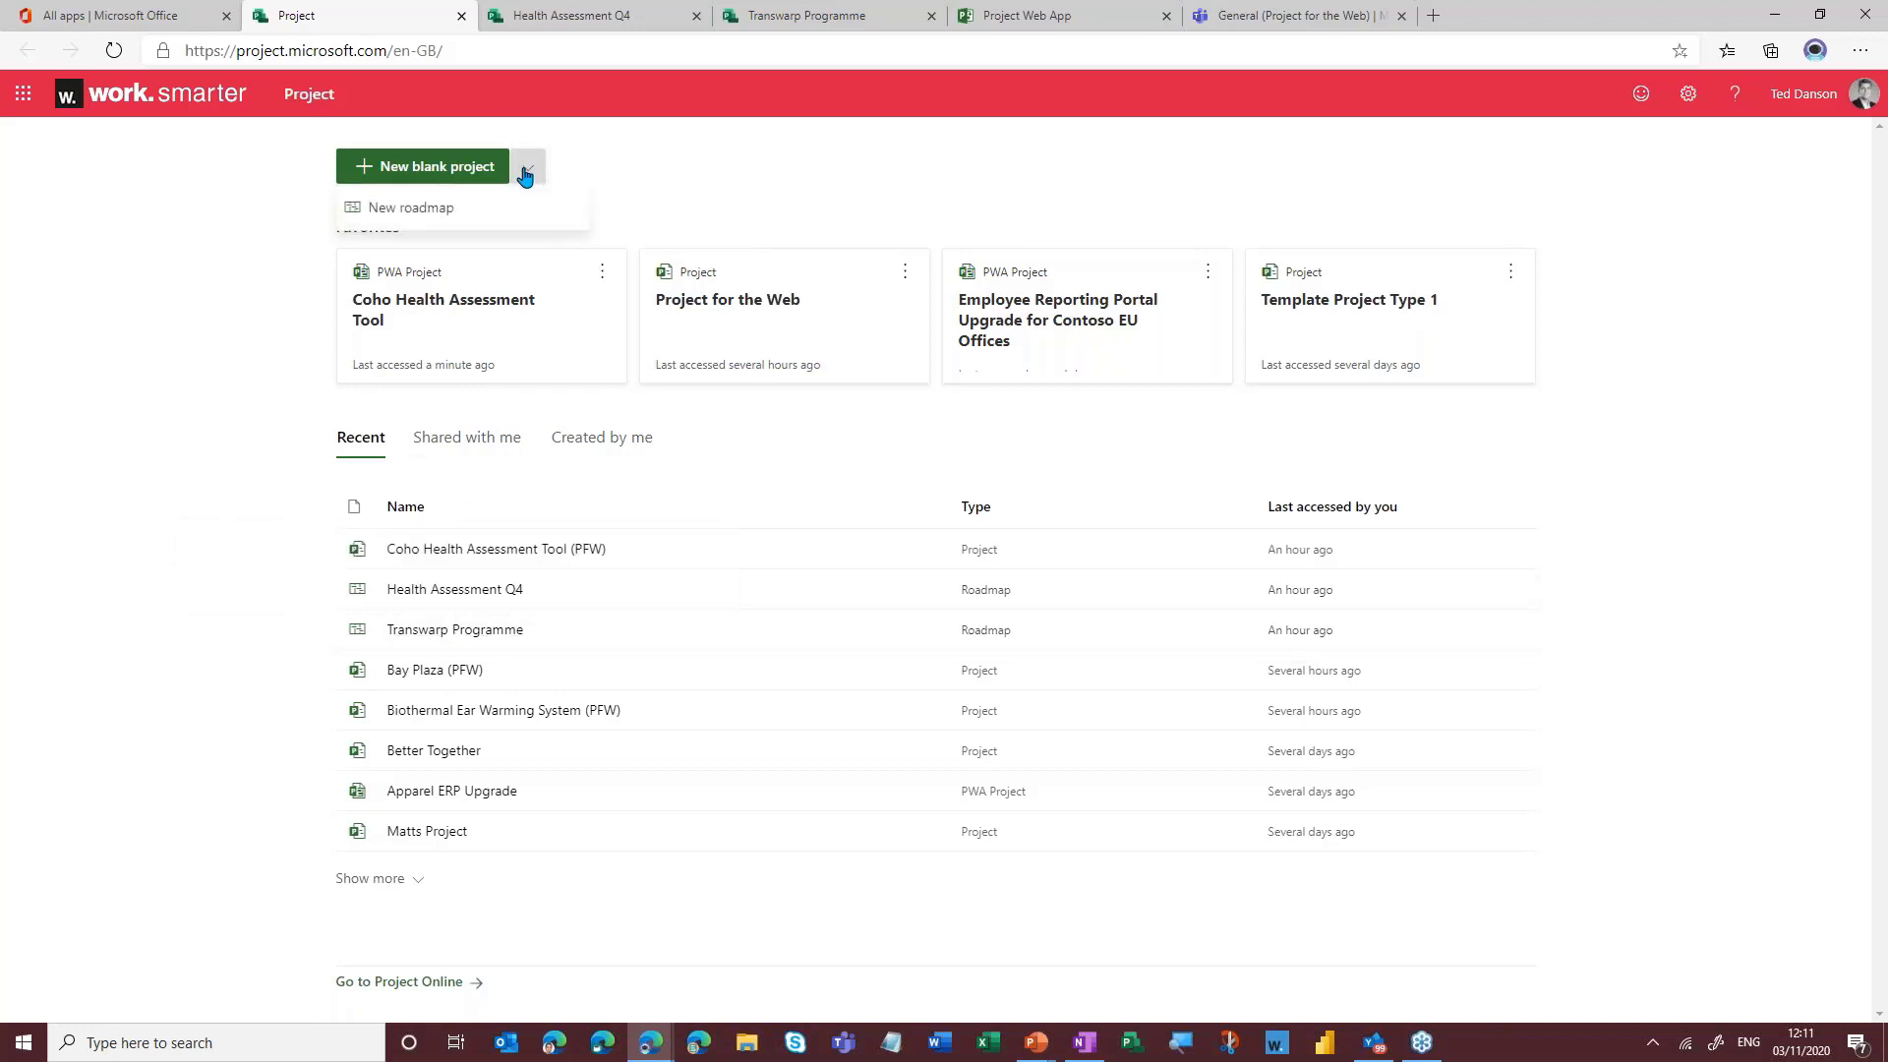
- Create a new untitled roadmap and add its first Untitled row
left_click(393, 210)
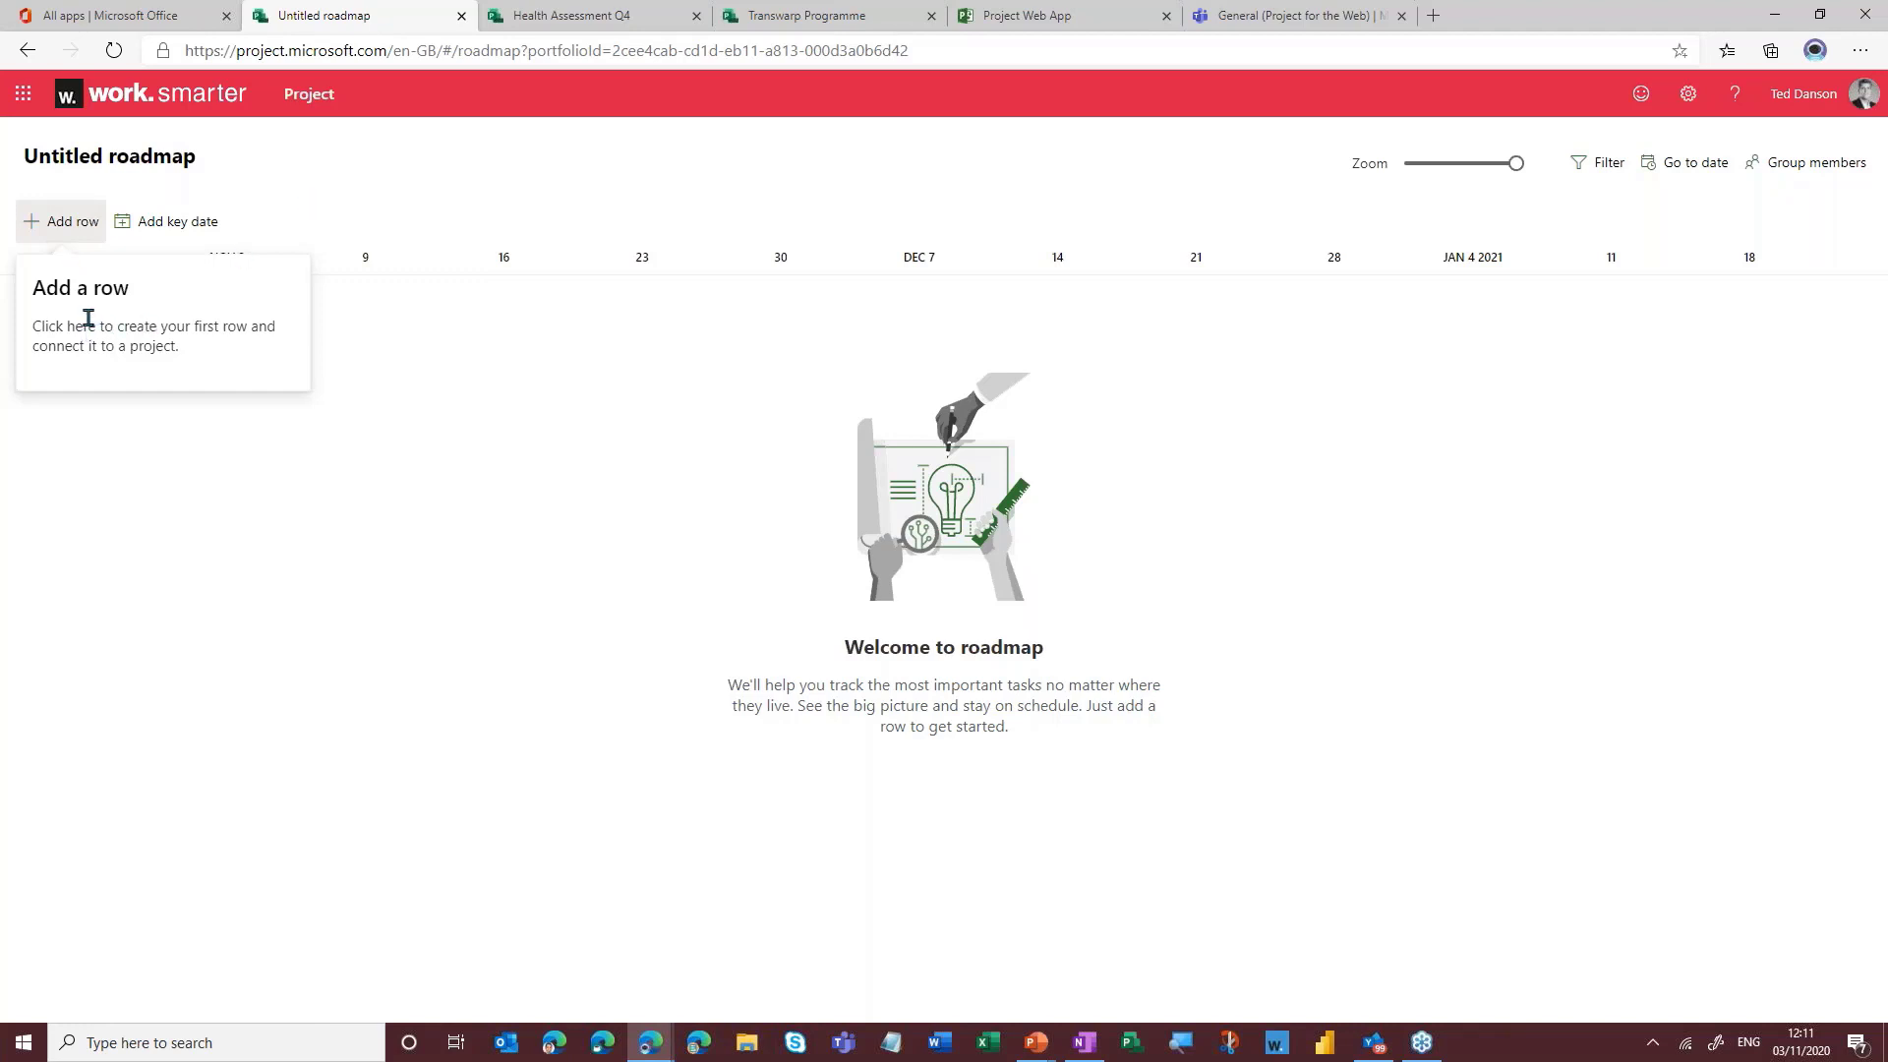
left_click(52, 223)
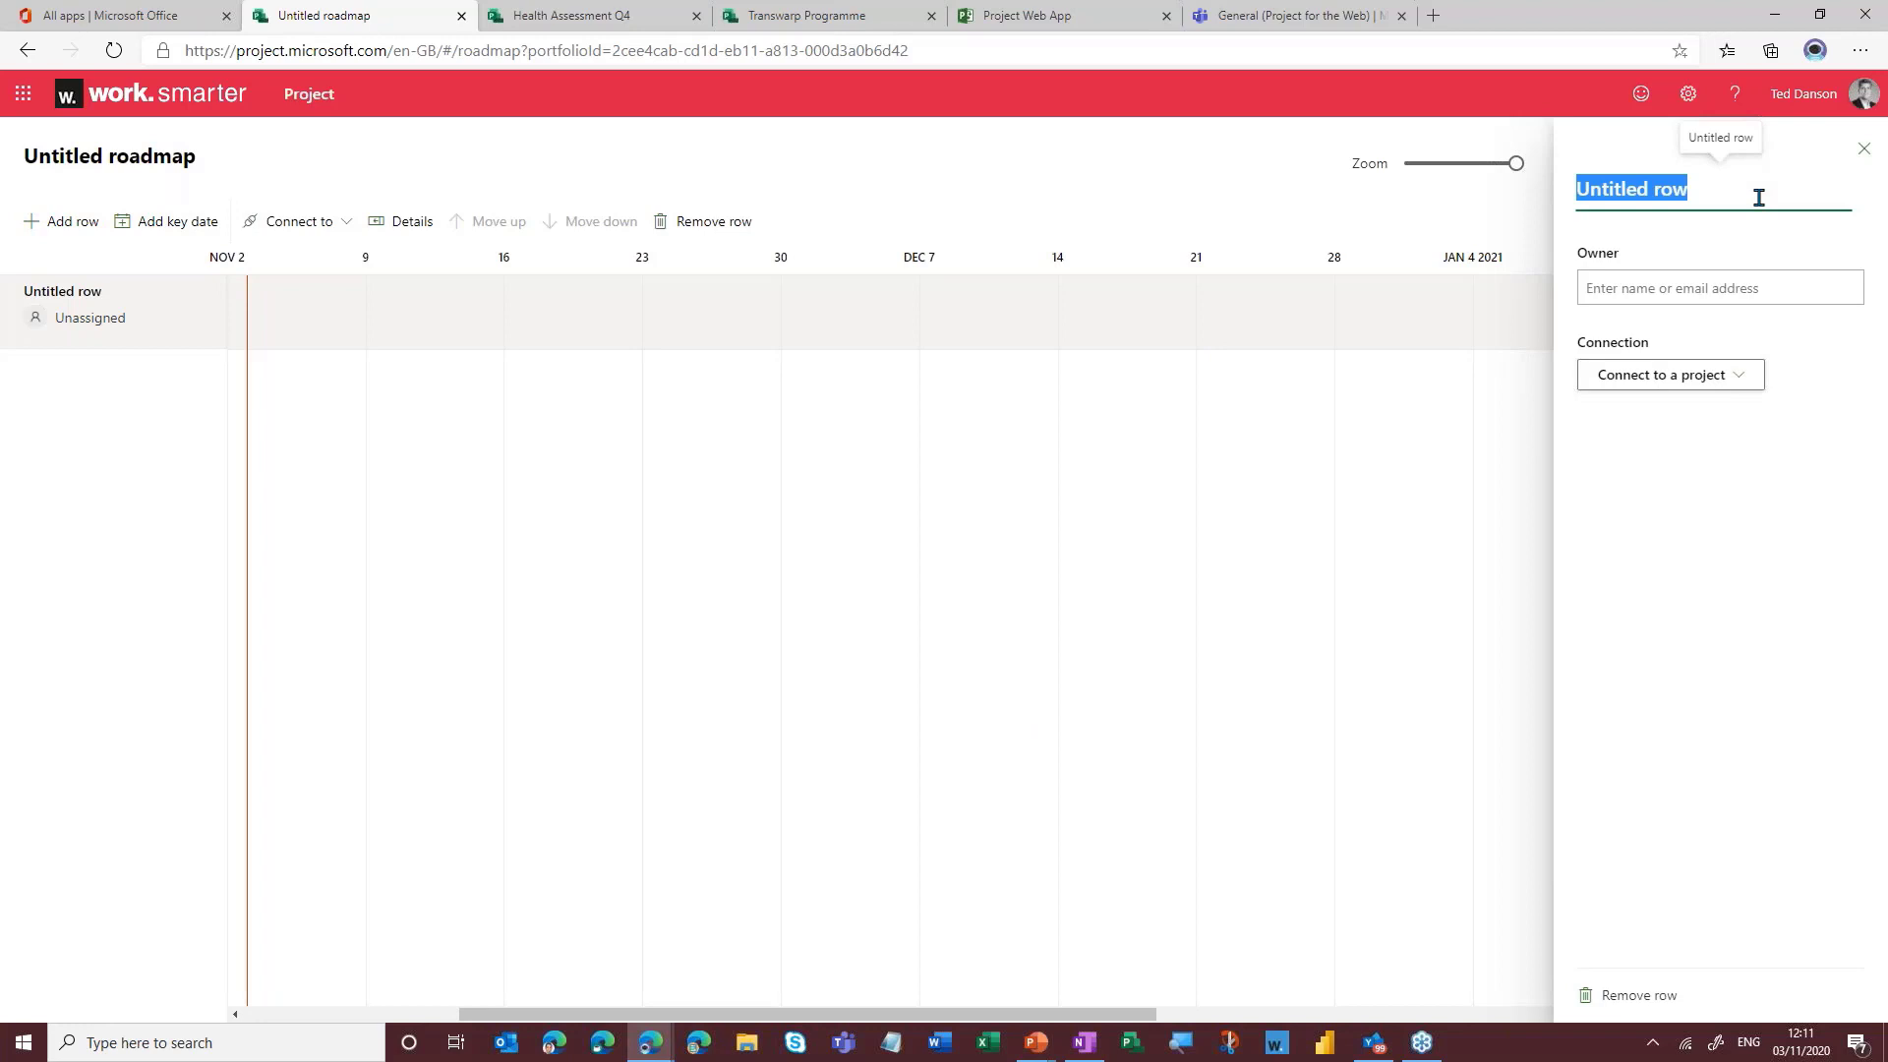
- Name the row 'Coho Health Assessment Project' and choose to connect it to a Project project
type("Coho Health Assessment Project")
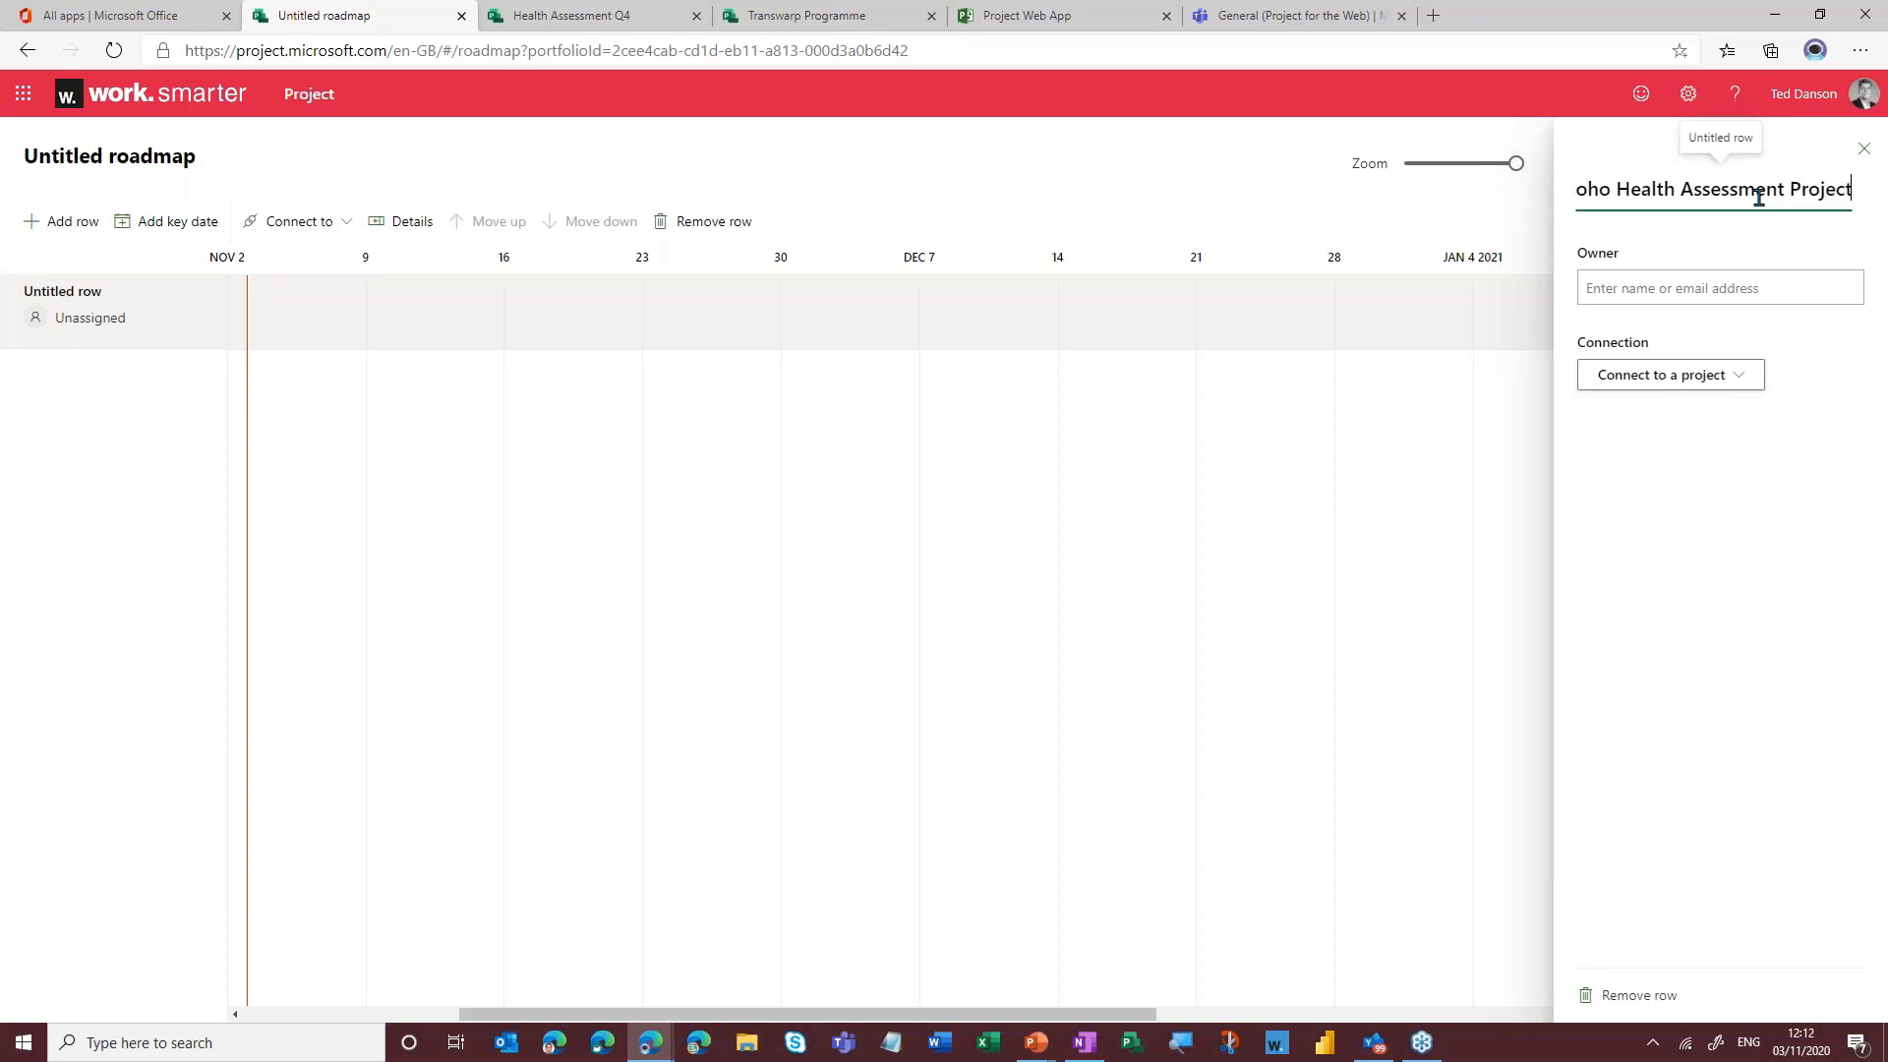
left_click(1713, 375)
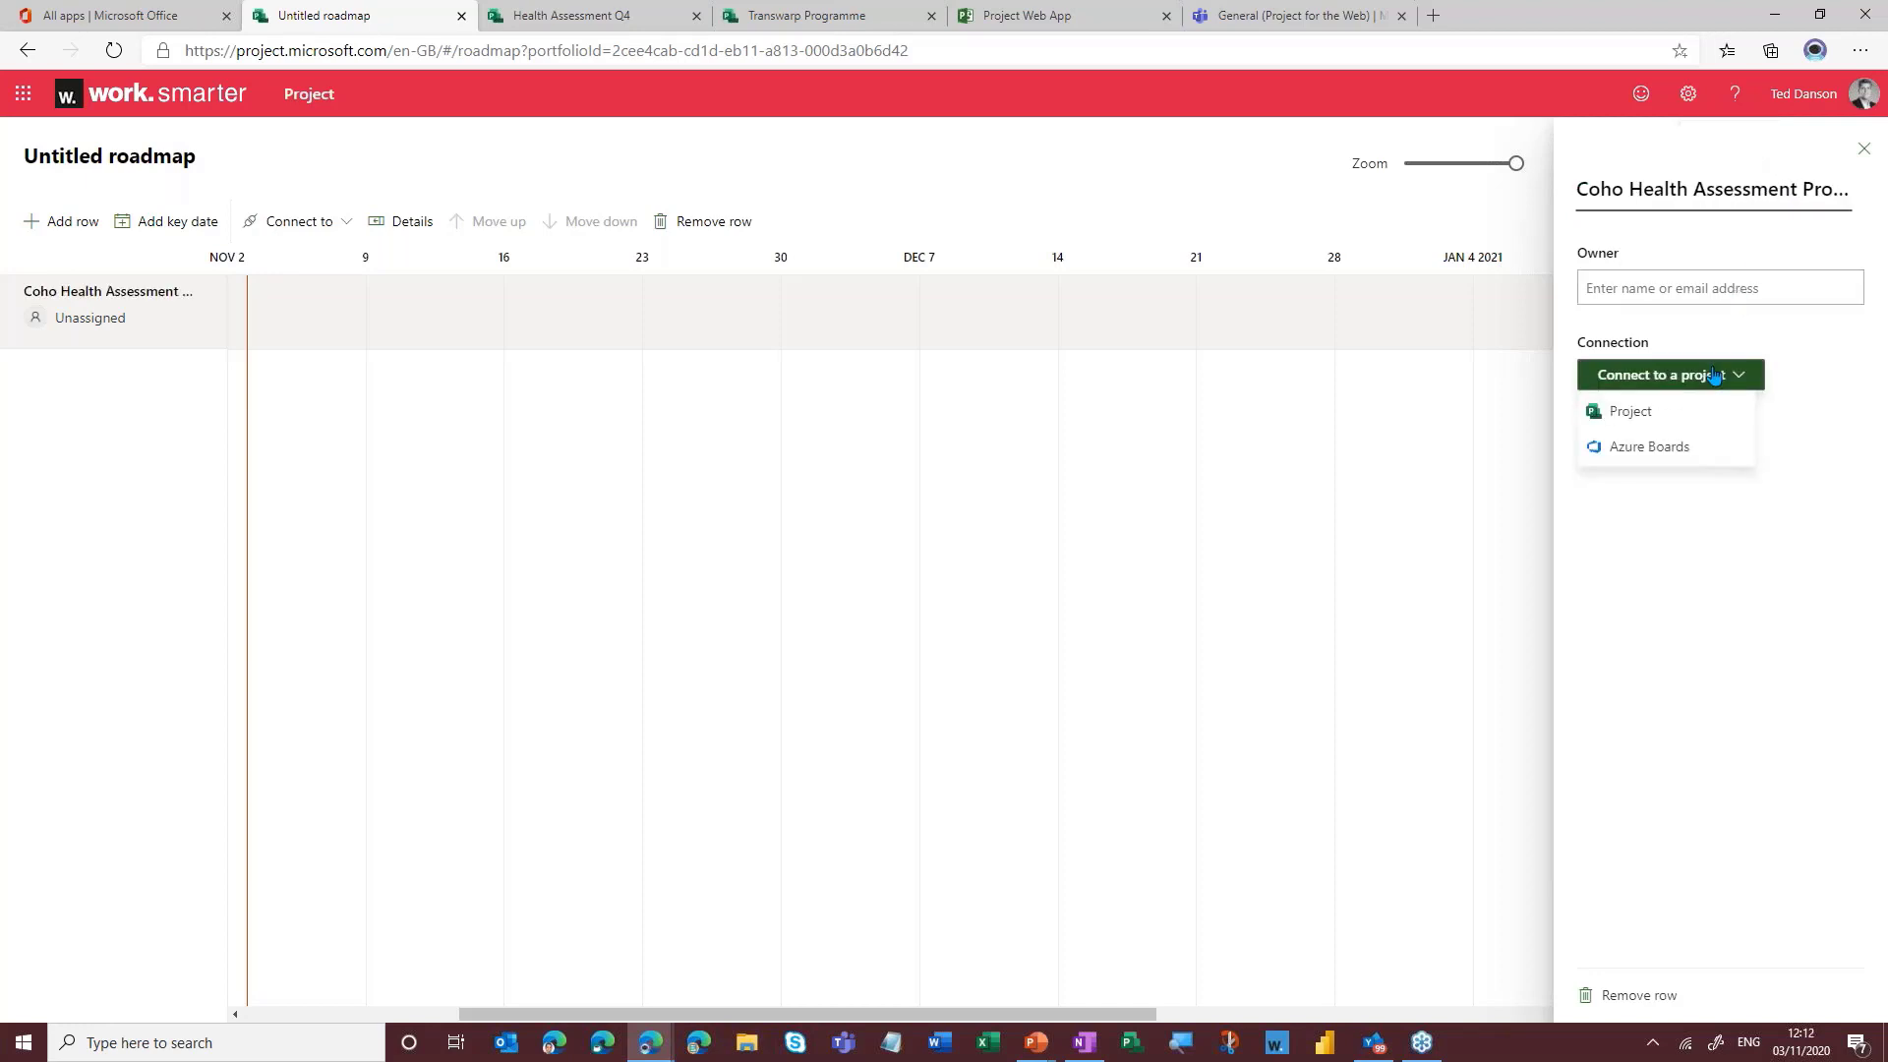
left_click(1632, 413)
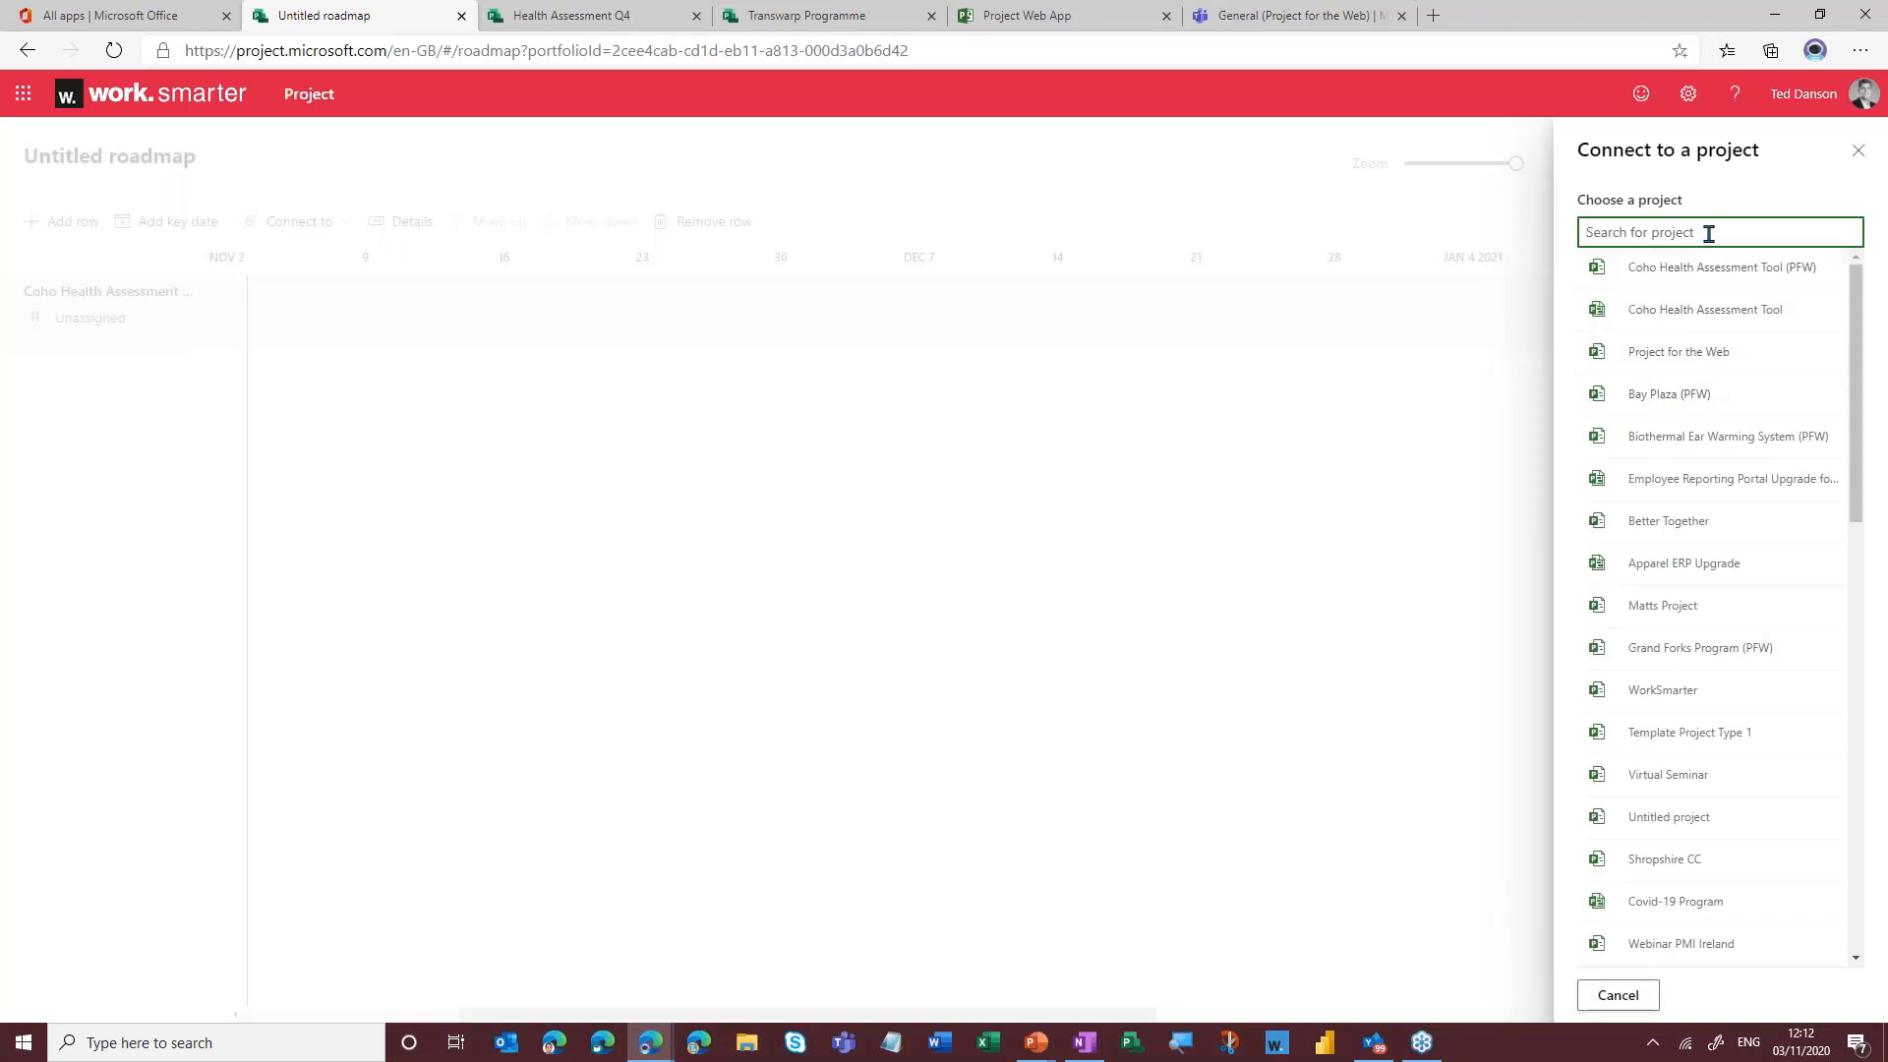
- Search 'coh' and connect the row to the Coho Health Assessment Tool project
left_click(1859, 364)
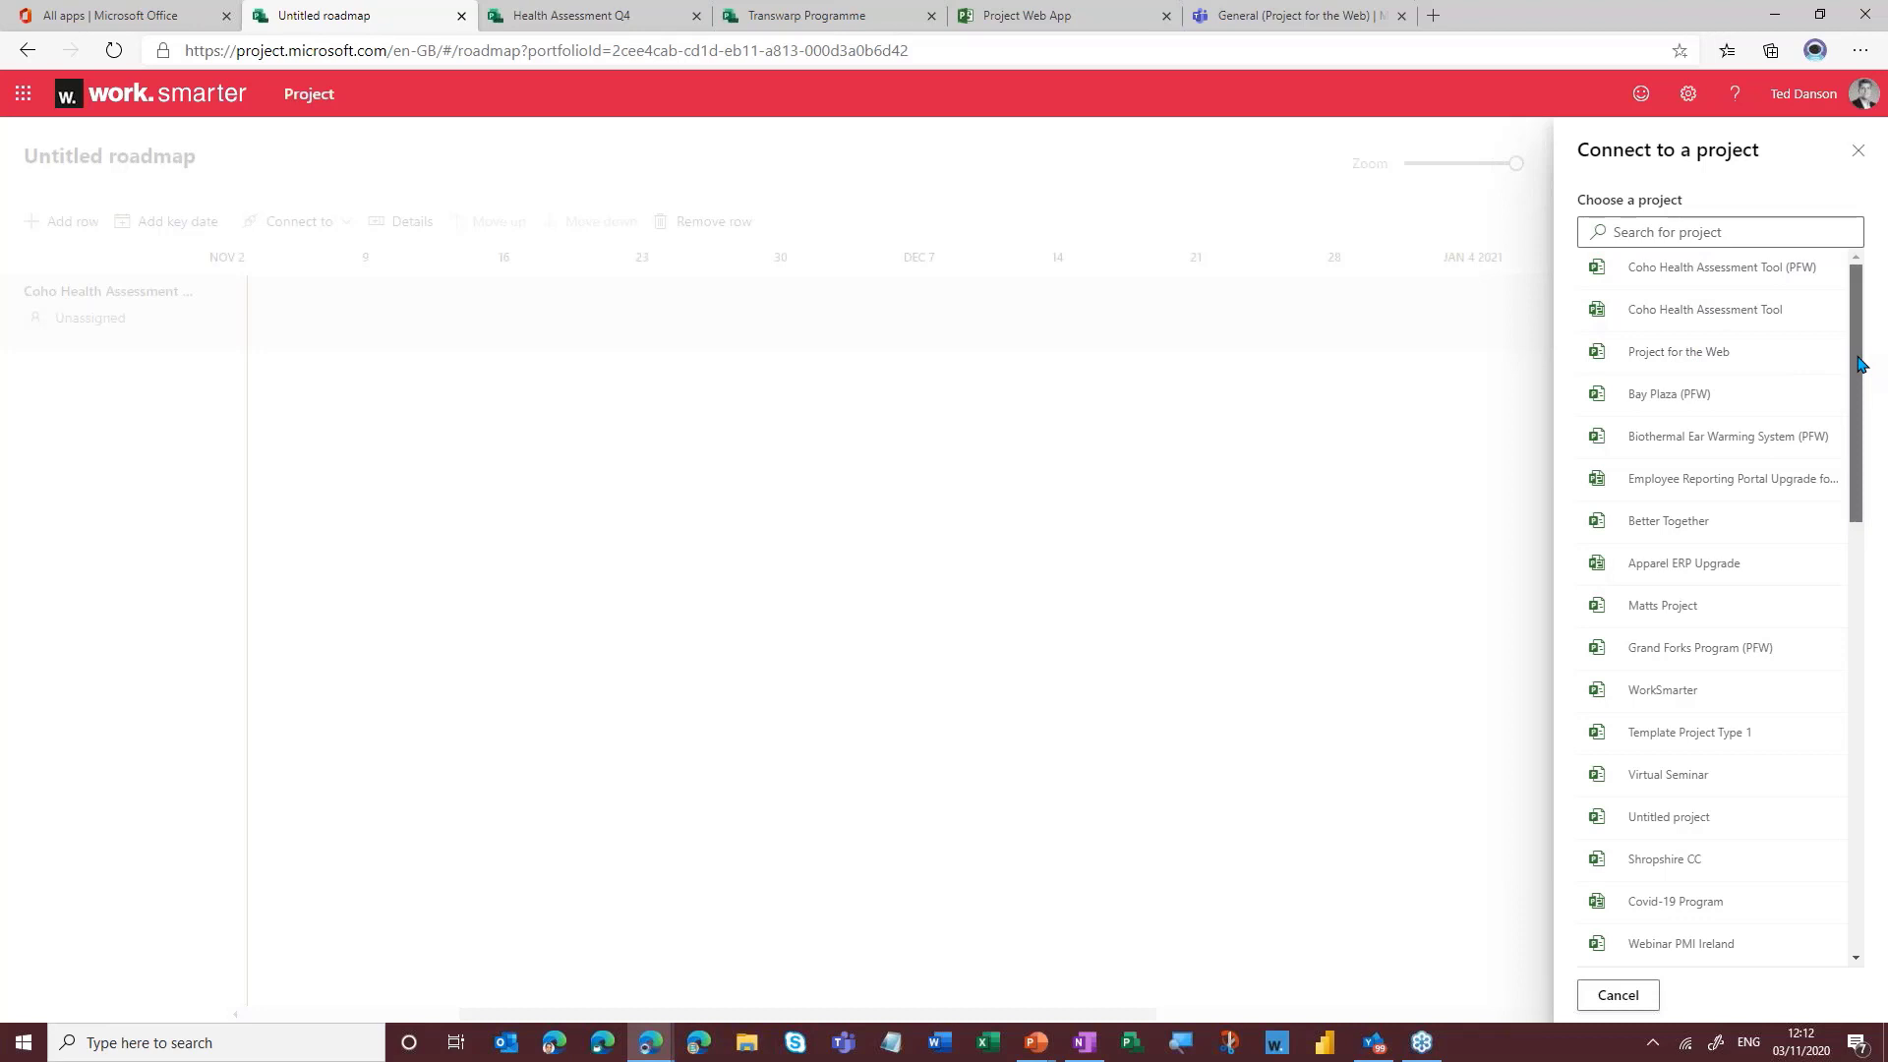
mouse_move(1859, 364)
left_mouse_down()
mouse_move(1857, 803)
mouse_move(1854, 379)
left_mouse_up()
left_click(1724, 234)
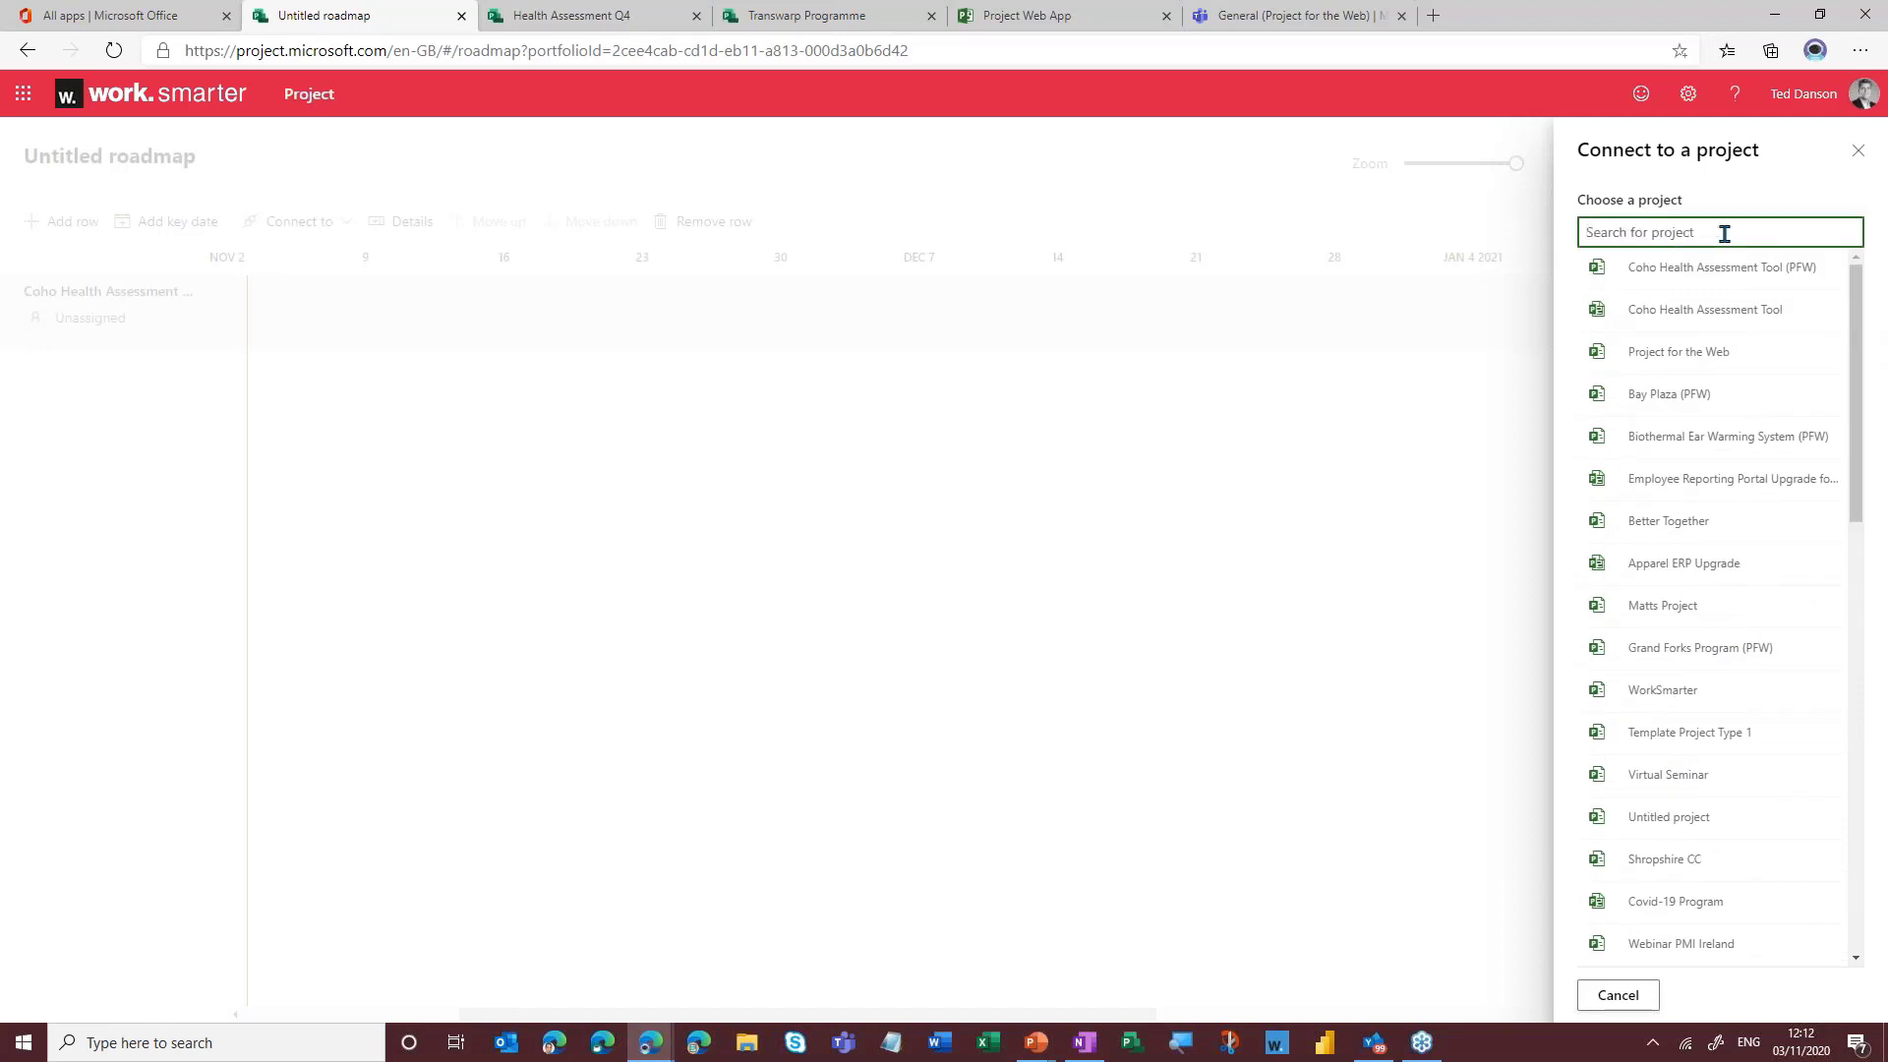
type("cohpo")
key("BackSpace")
key("BackSpace")
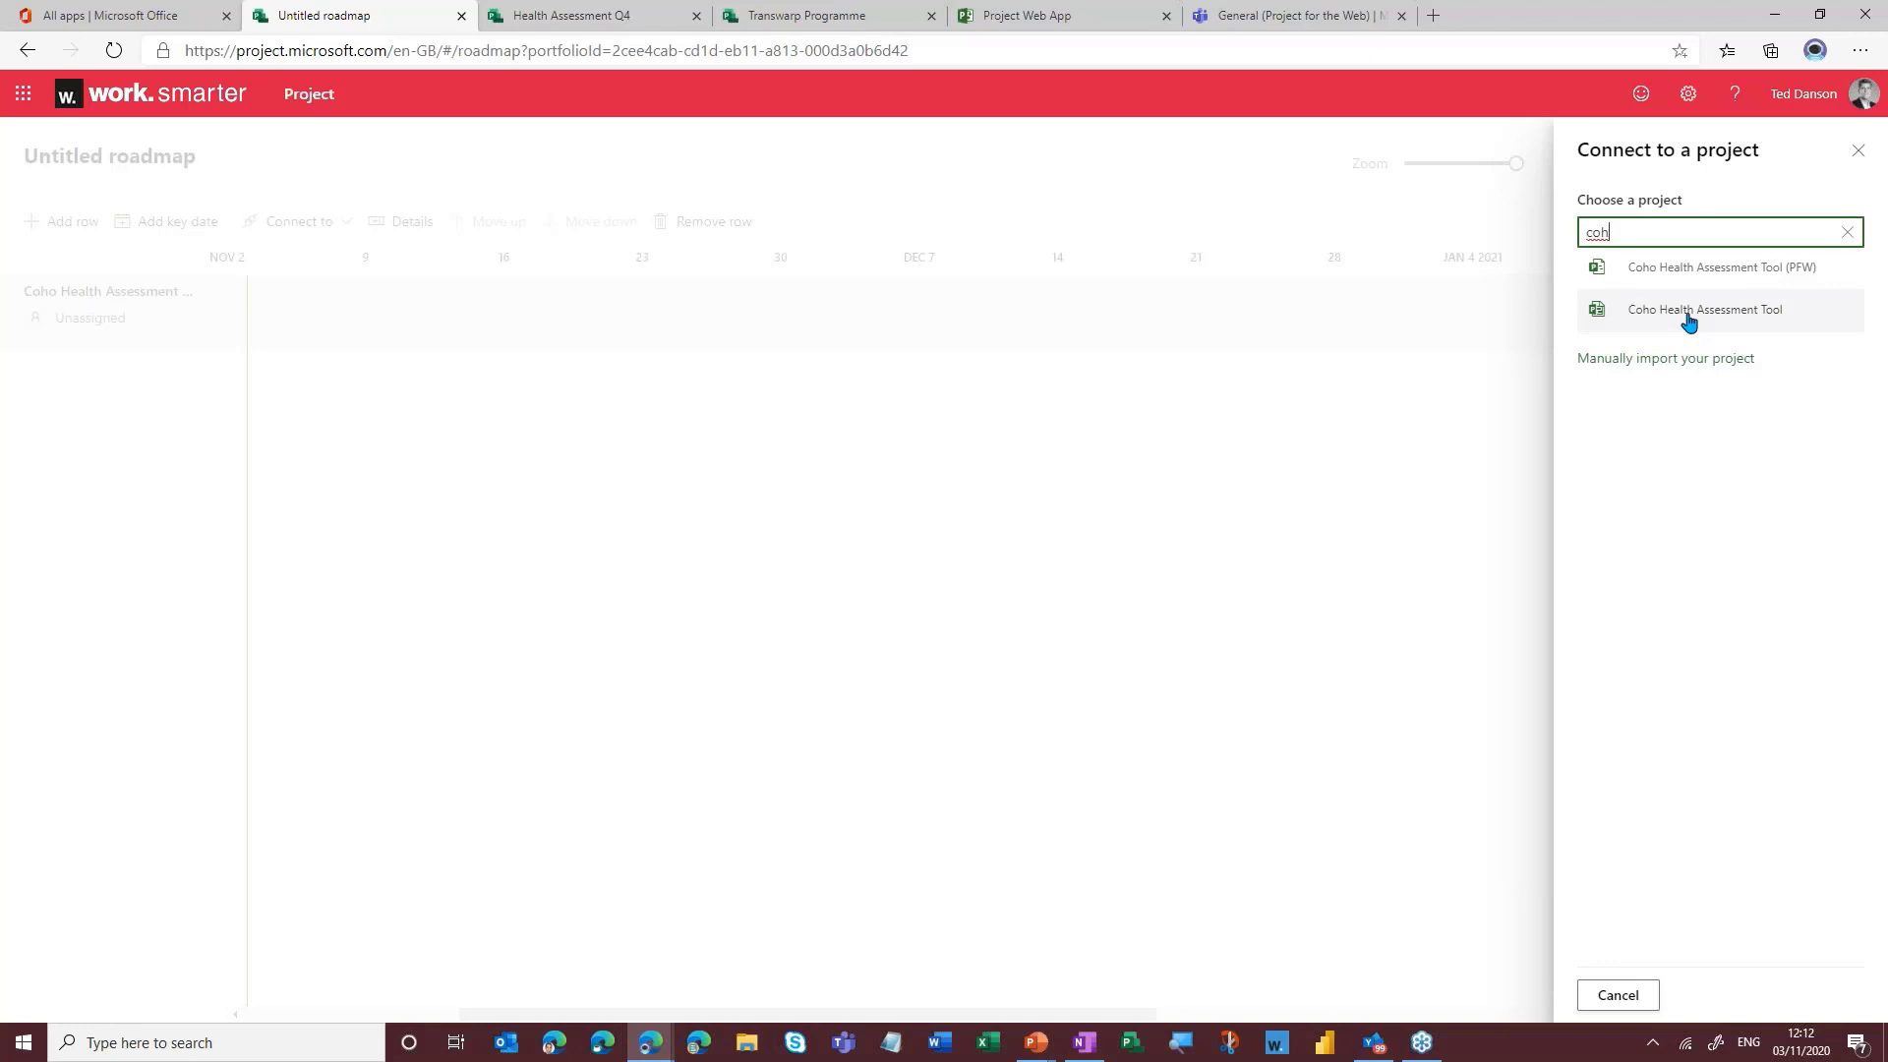
left_click(1687, 315)
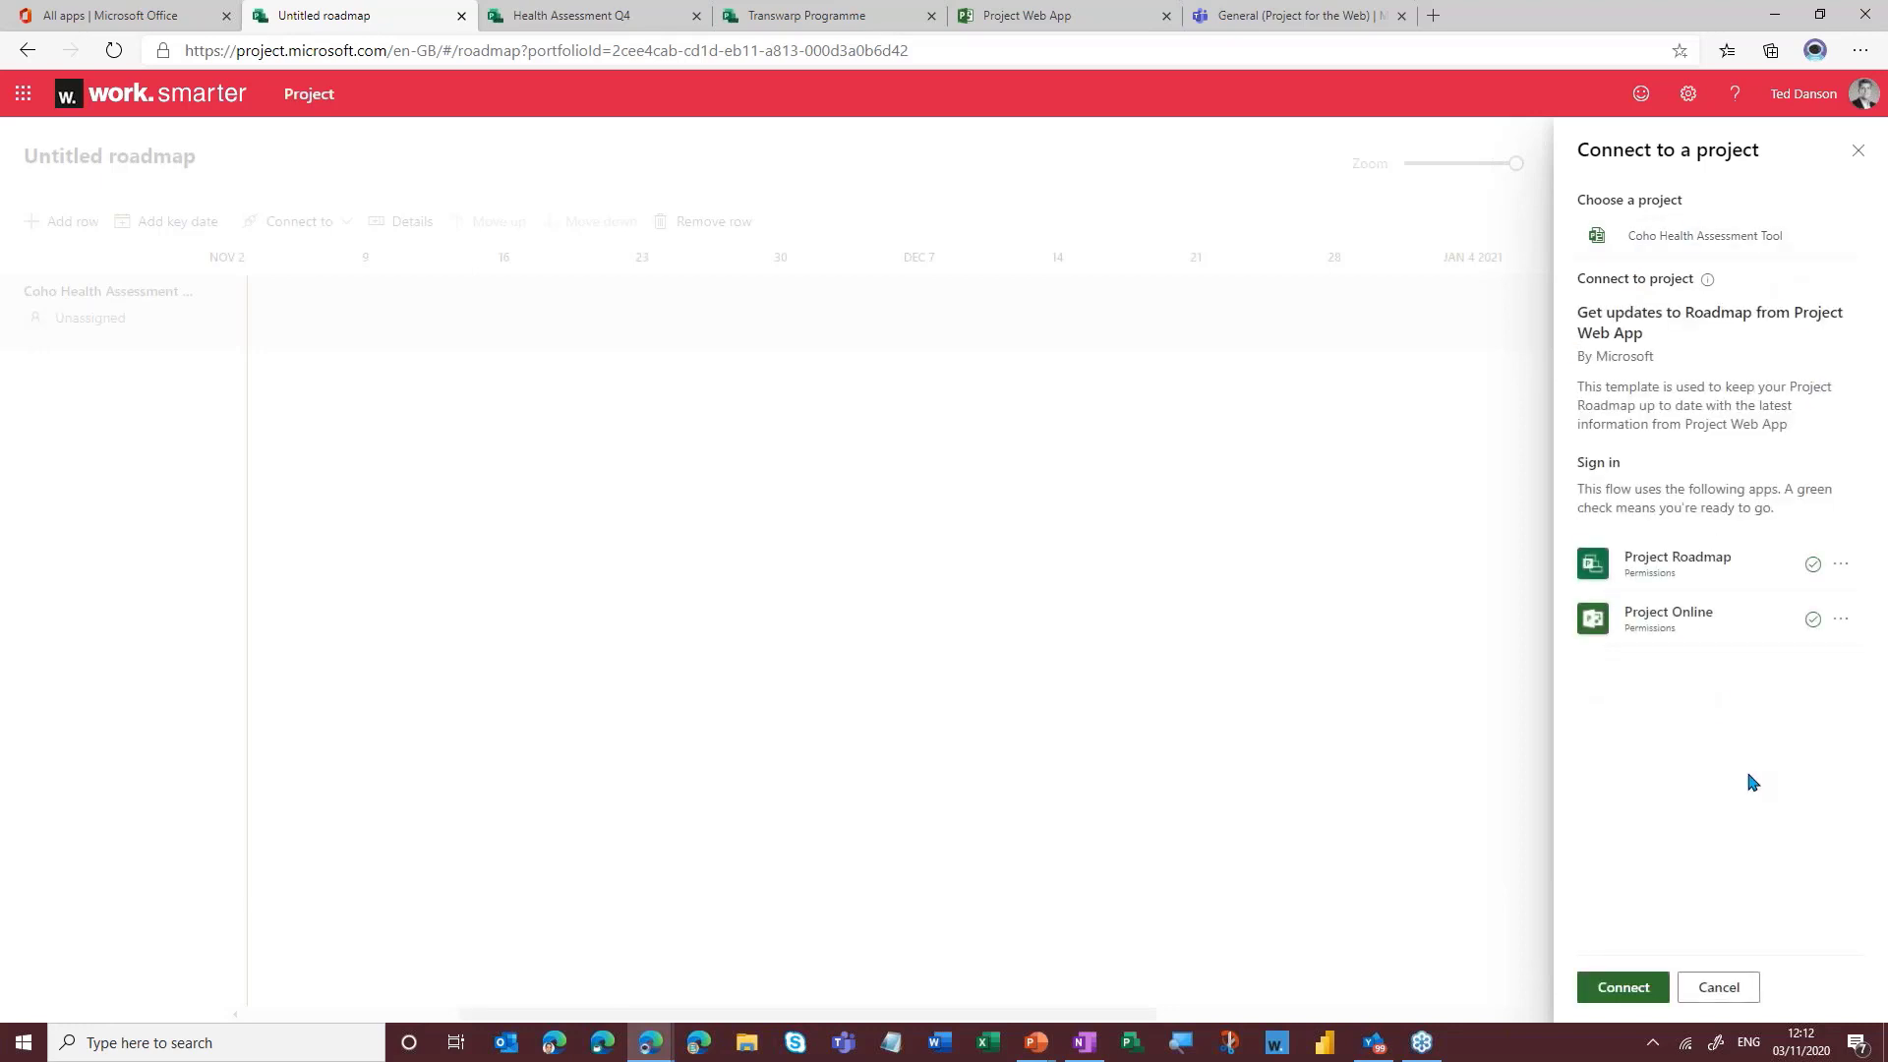
left_click(1608, 994)
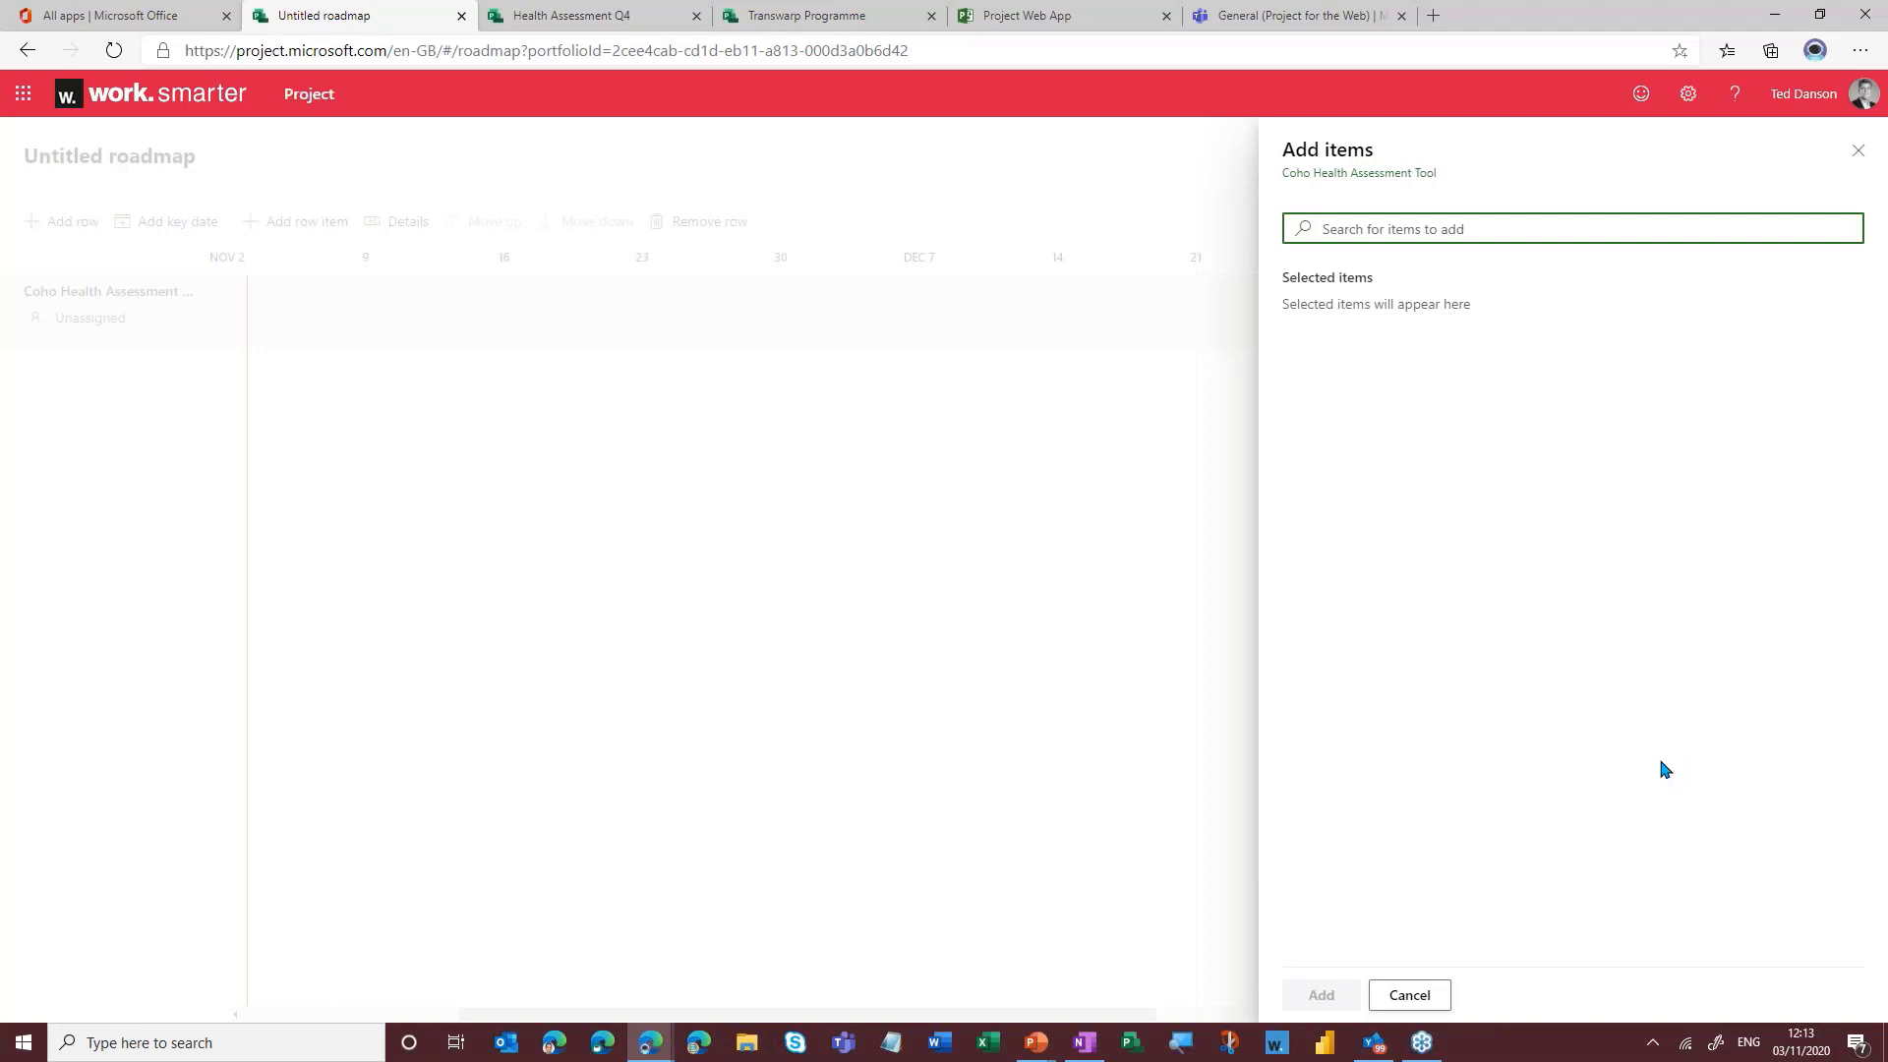
- Search 'scope' and add the Scope phase as a connected item on the row
type("scope")
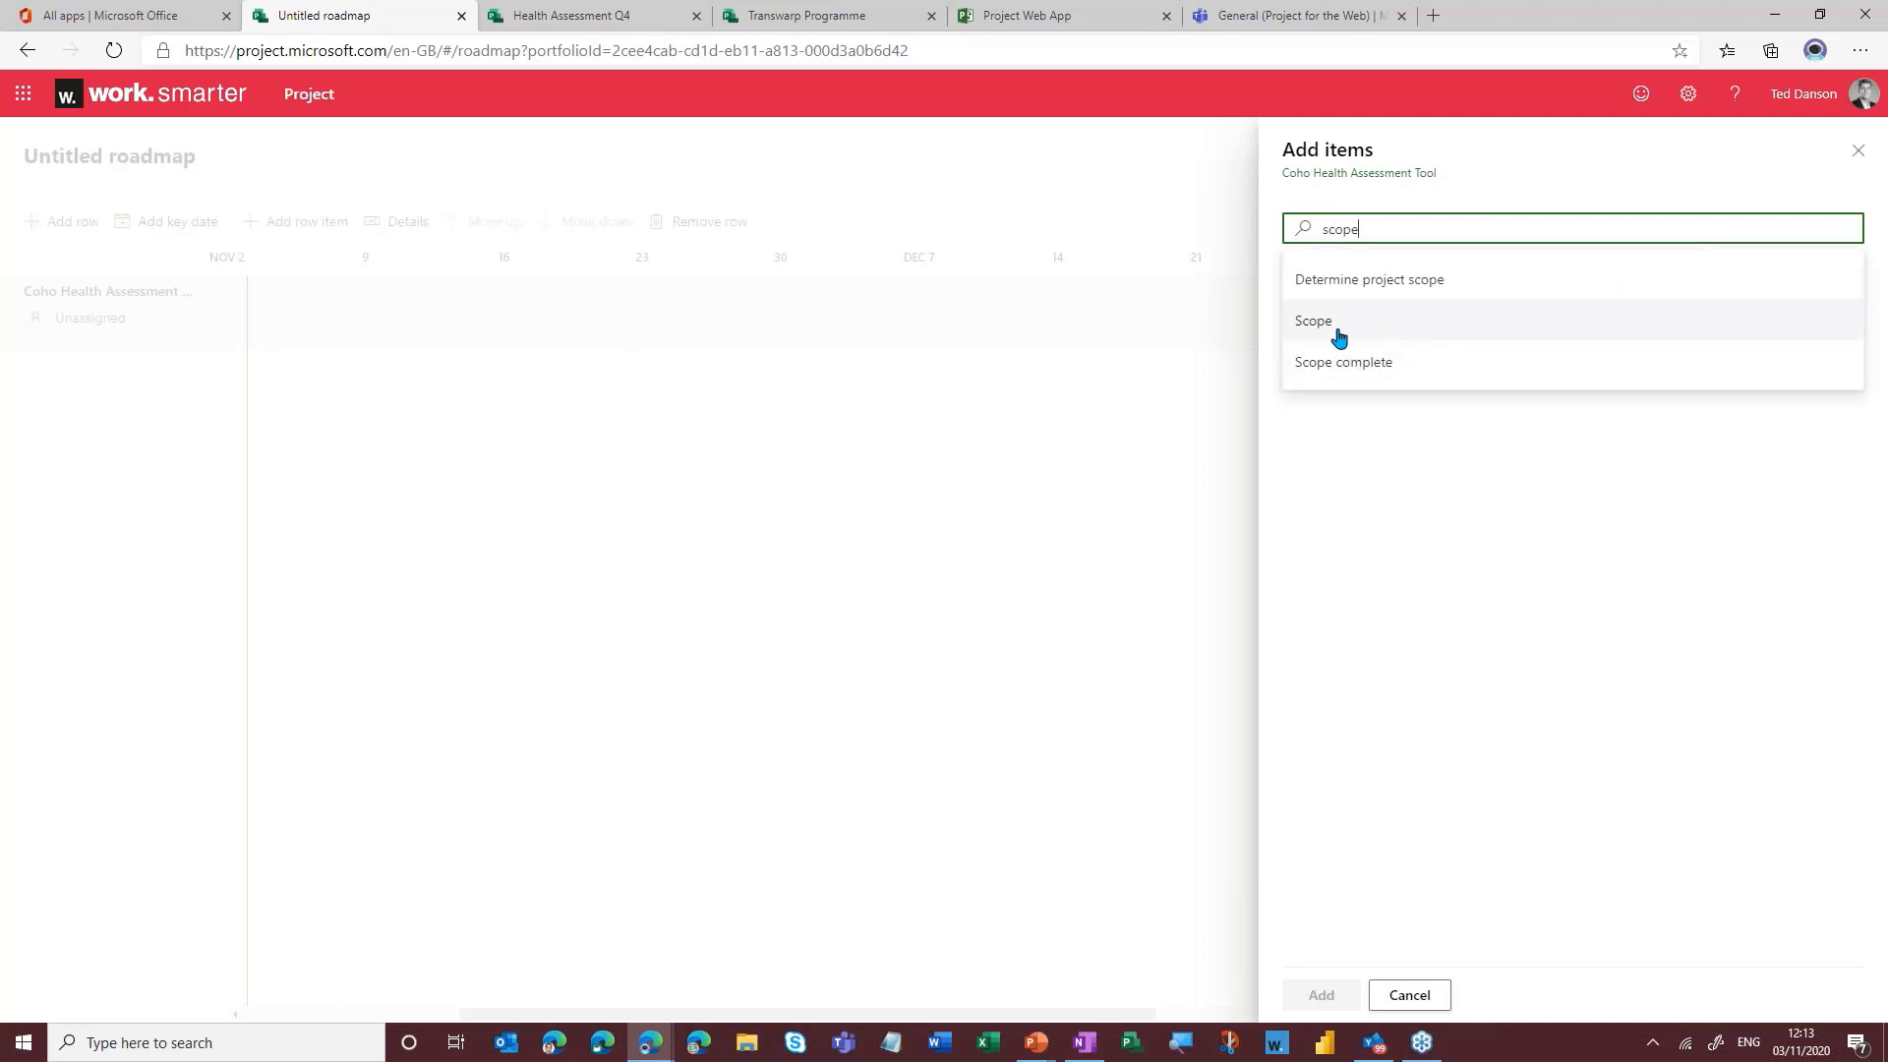
left_click(1334, 332)
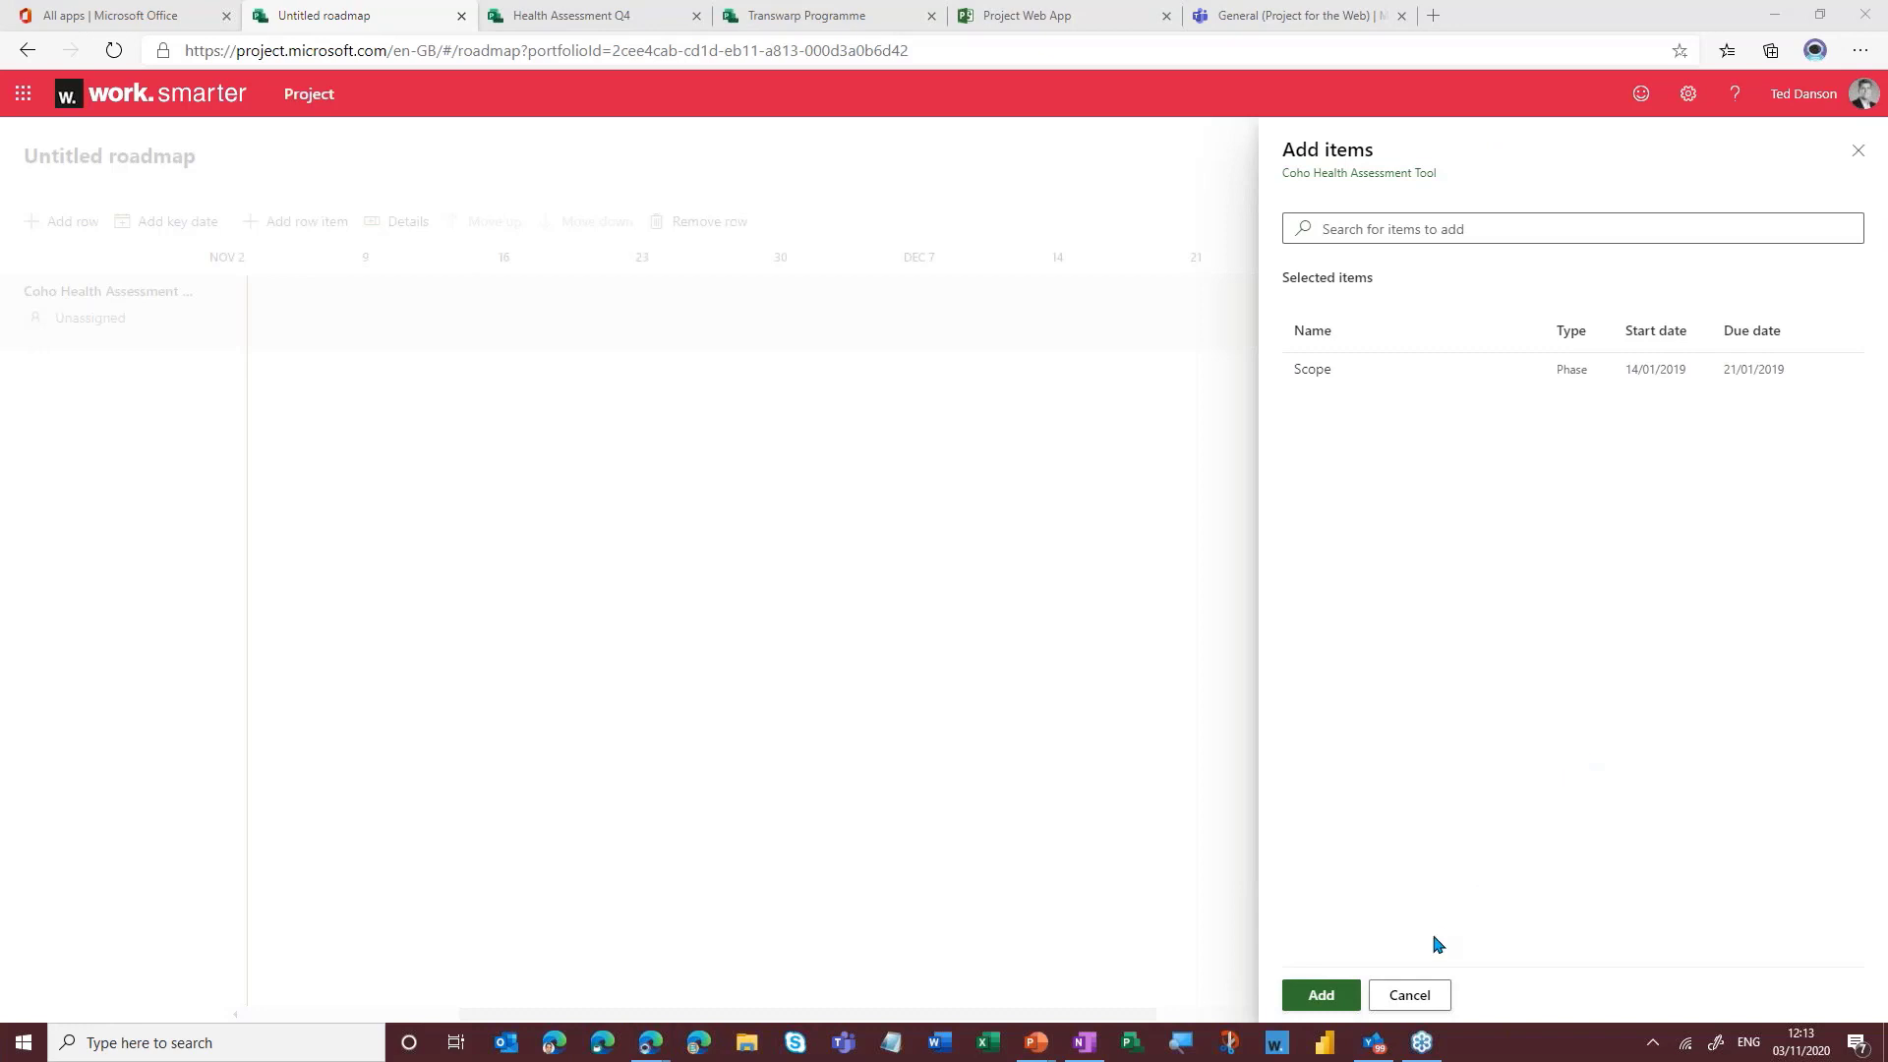
left_click(1320, 995)
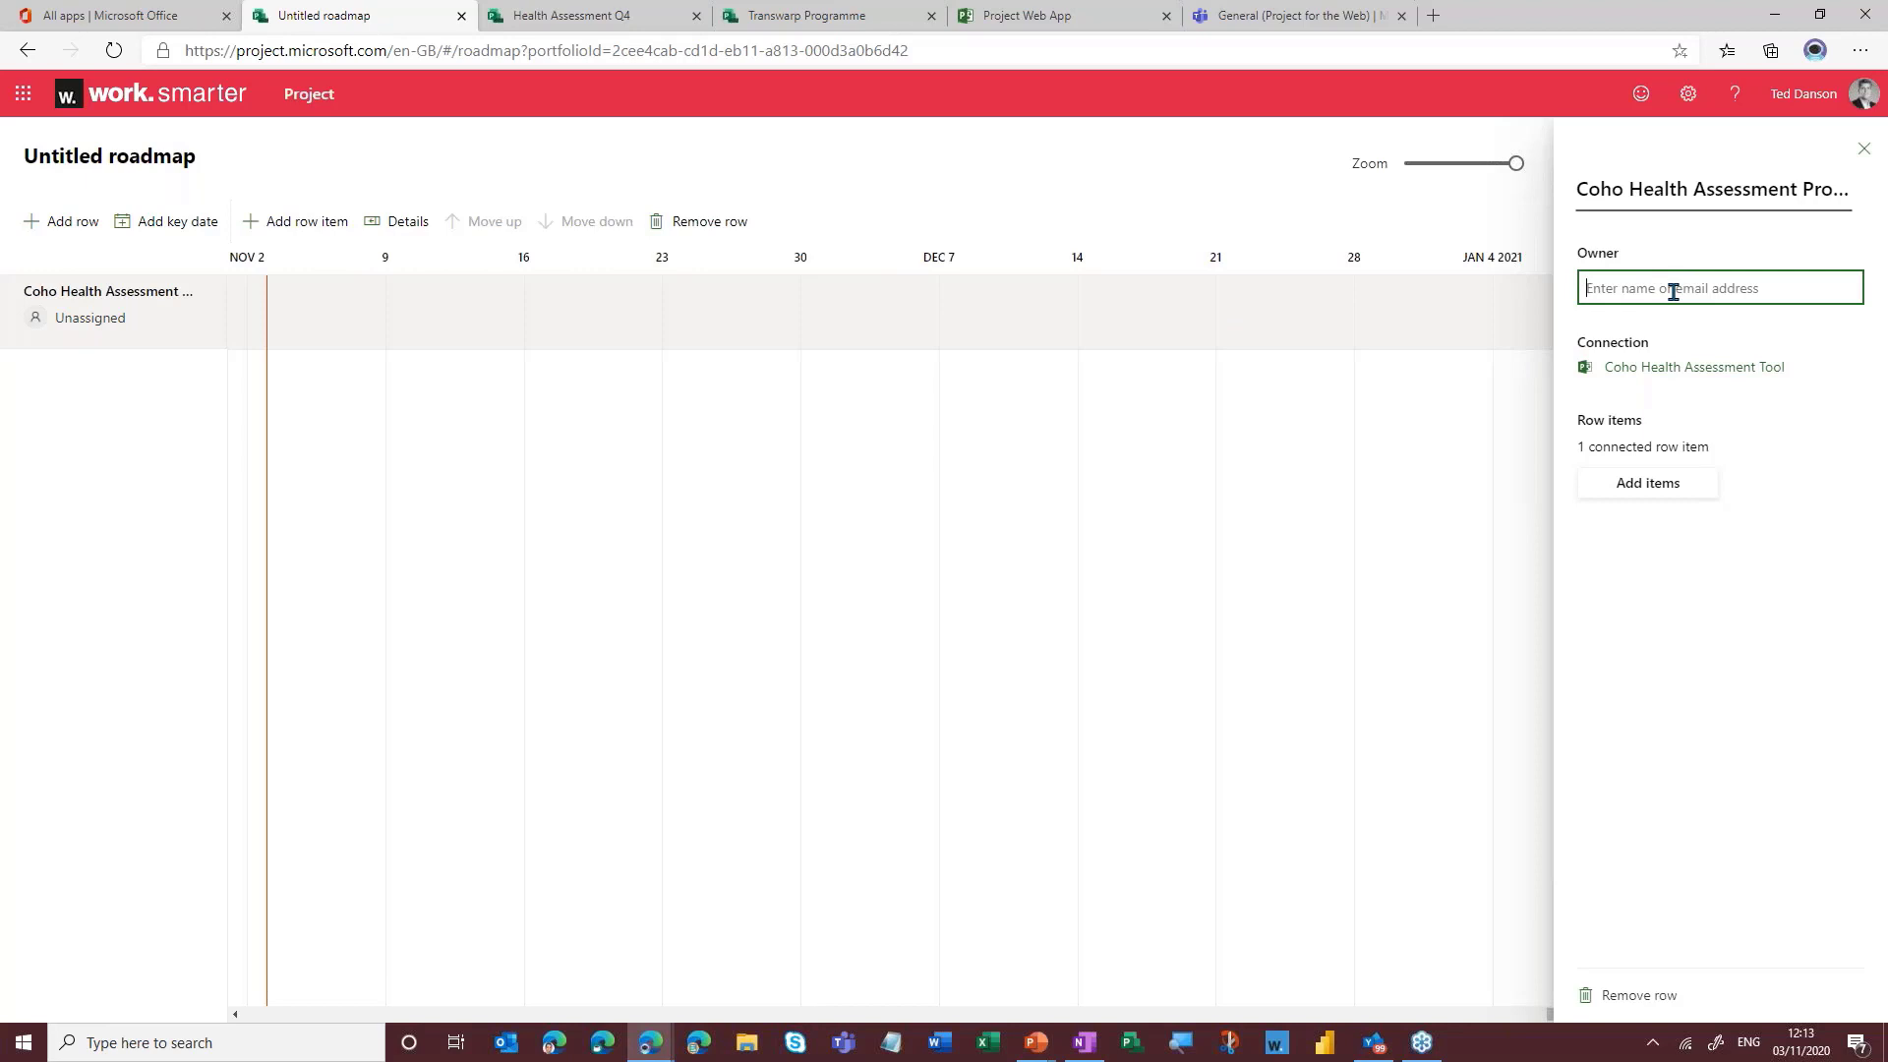
- Assign the suggested person as the Coho row owner, then view the Coho schedule in Project Web App
type("ted")
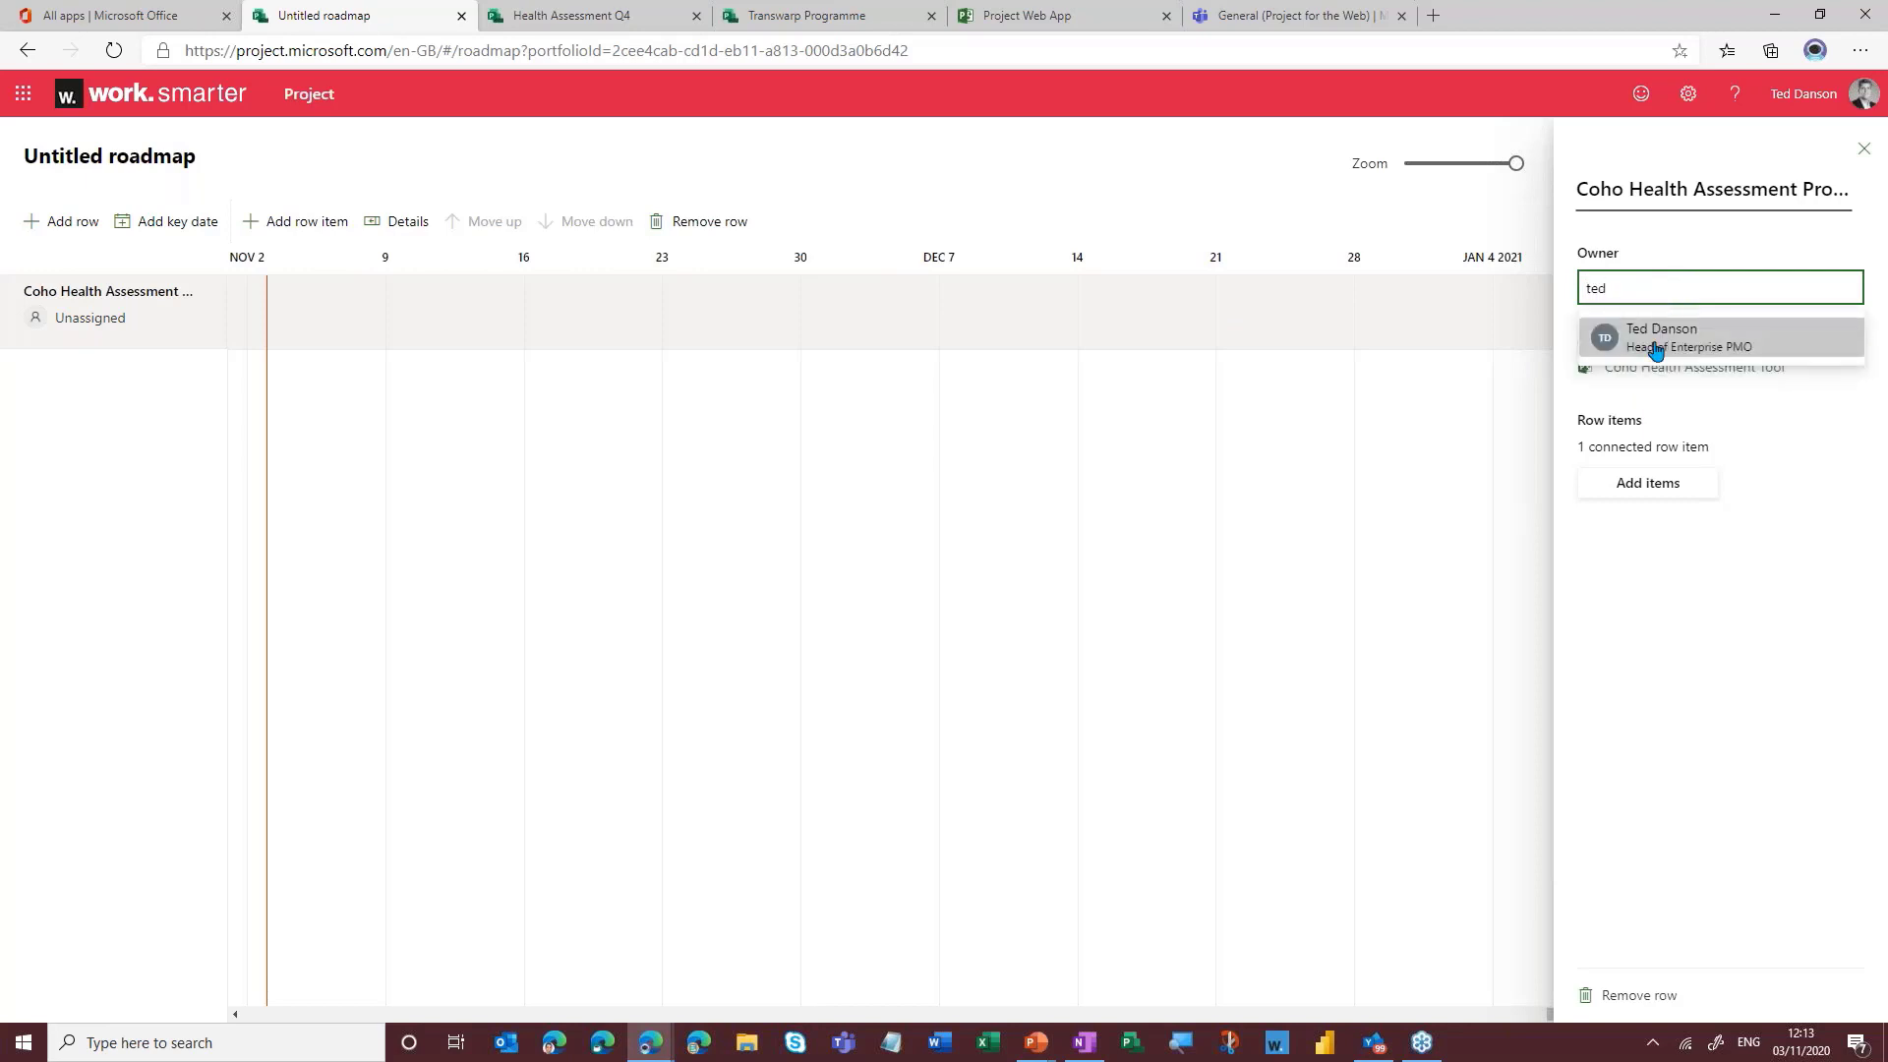
left_click(1653, 344)
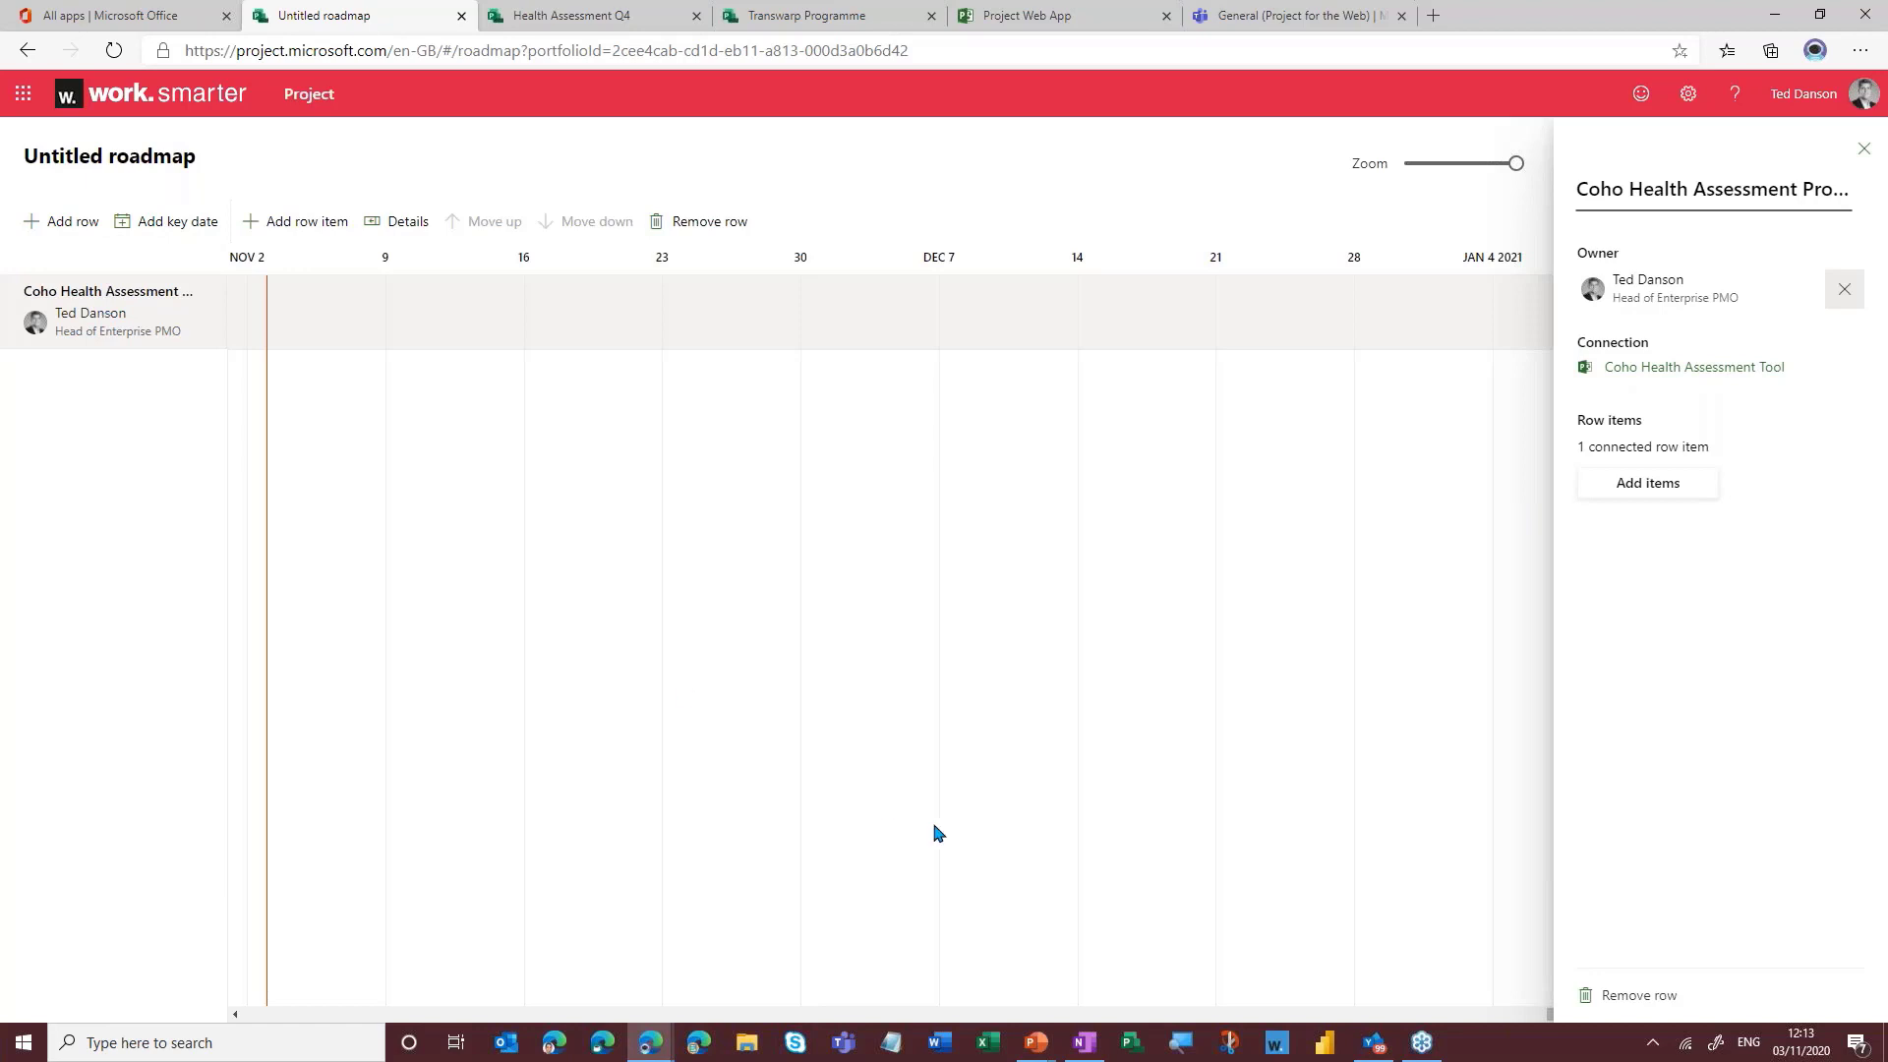
scroll(1345, 1017, "left", 10)
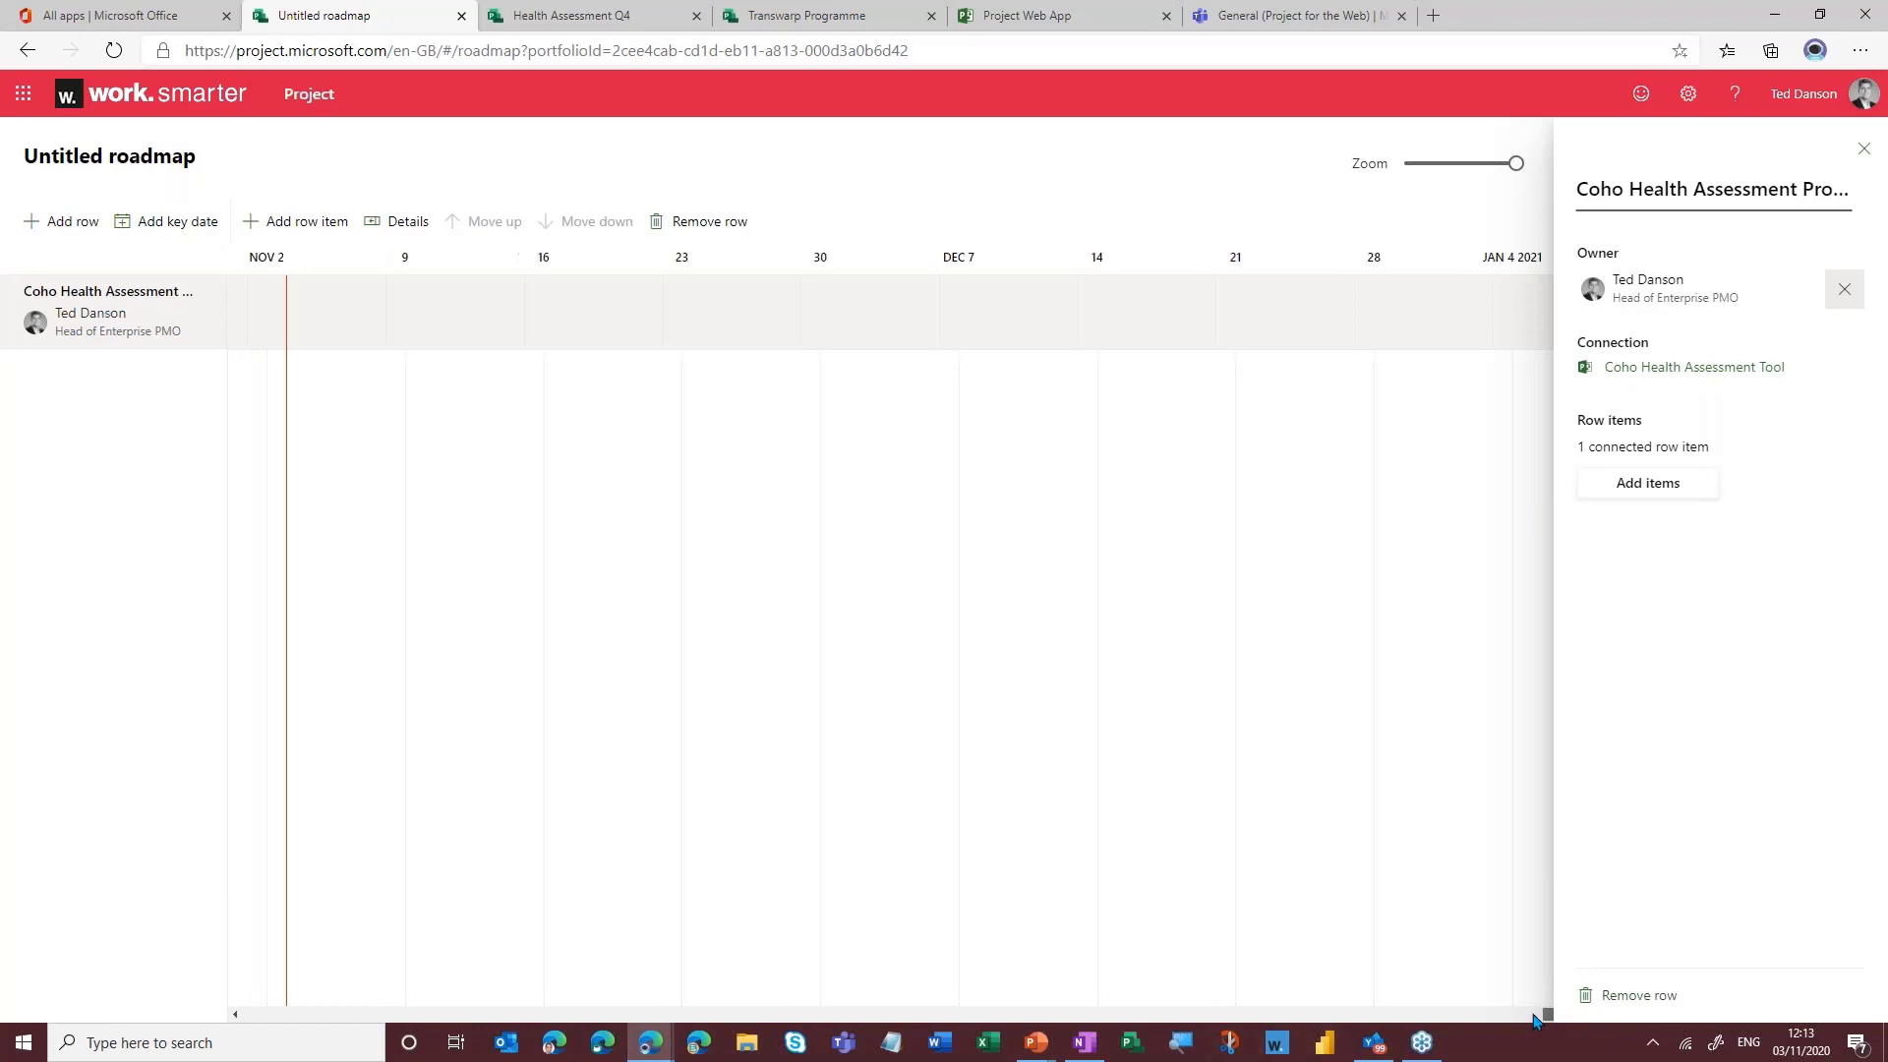
left_click_drag(1345, 1017, 305, 1027)
left_click_drag(551, 1014, 236, 1017)
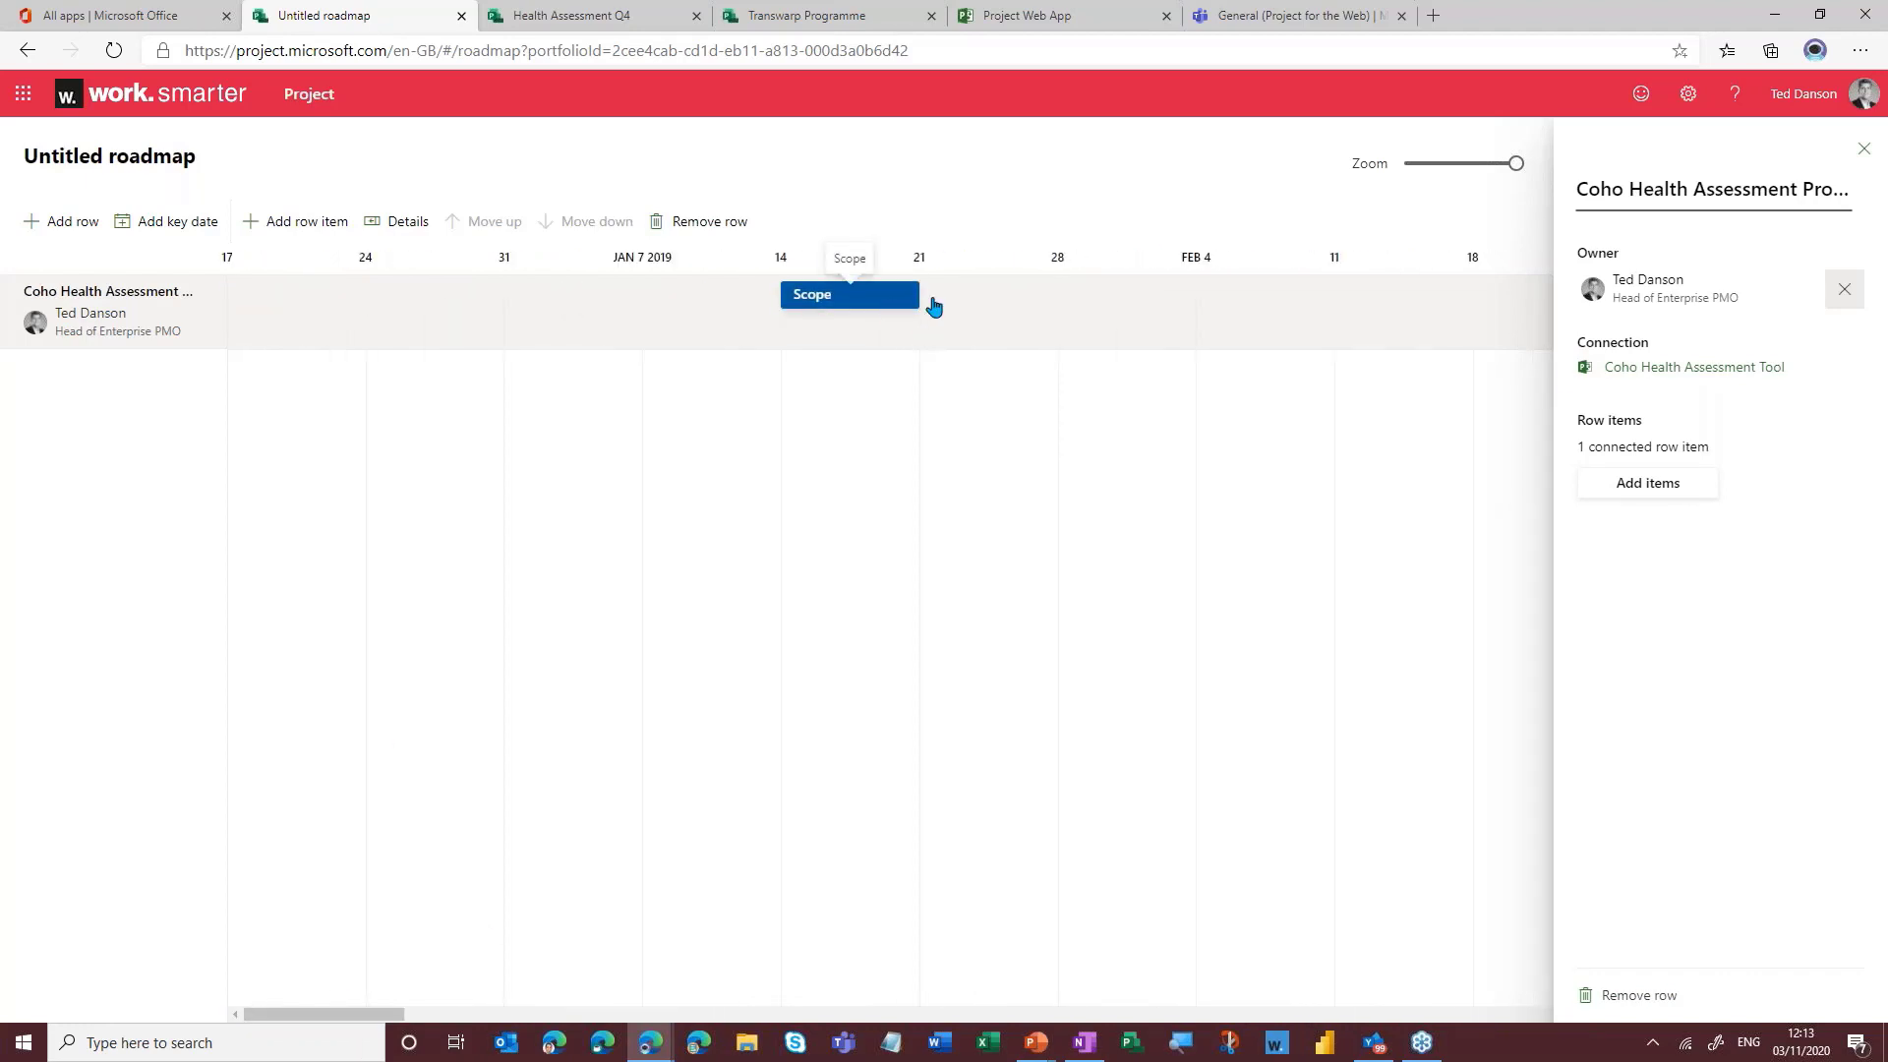
left_click(1634, 491)
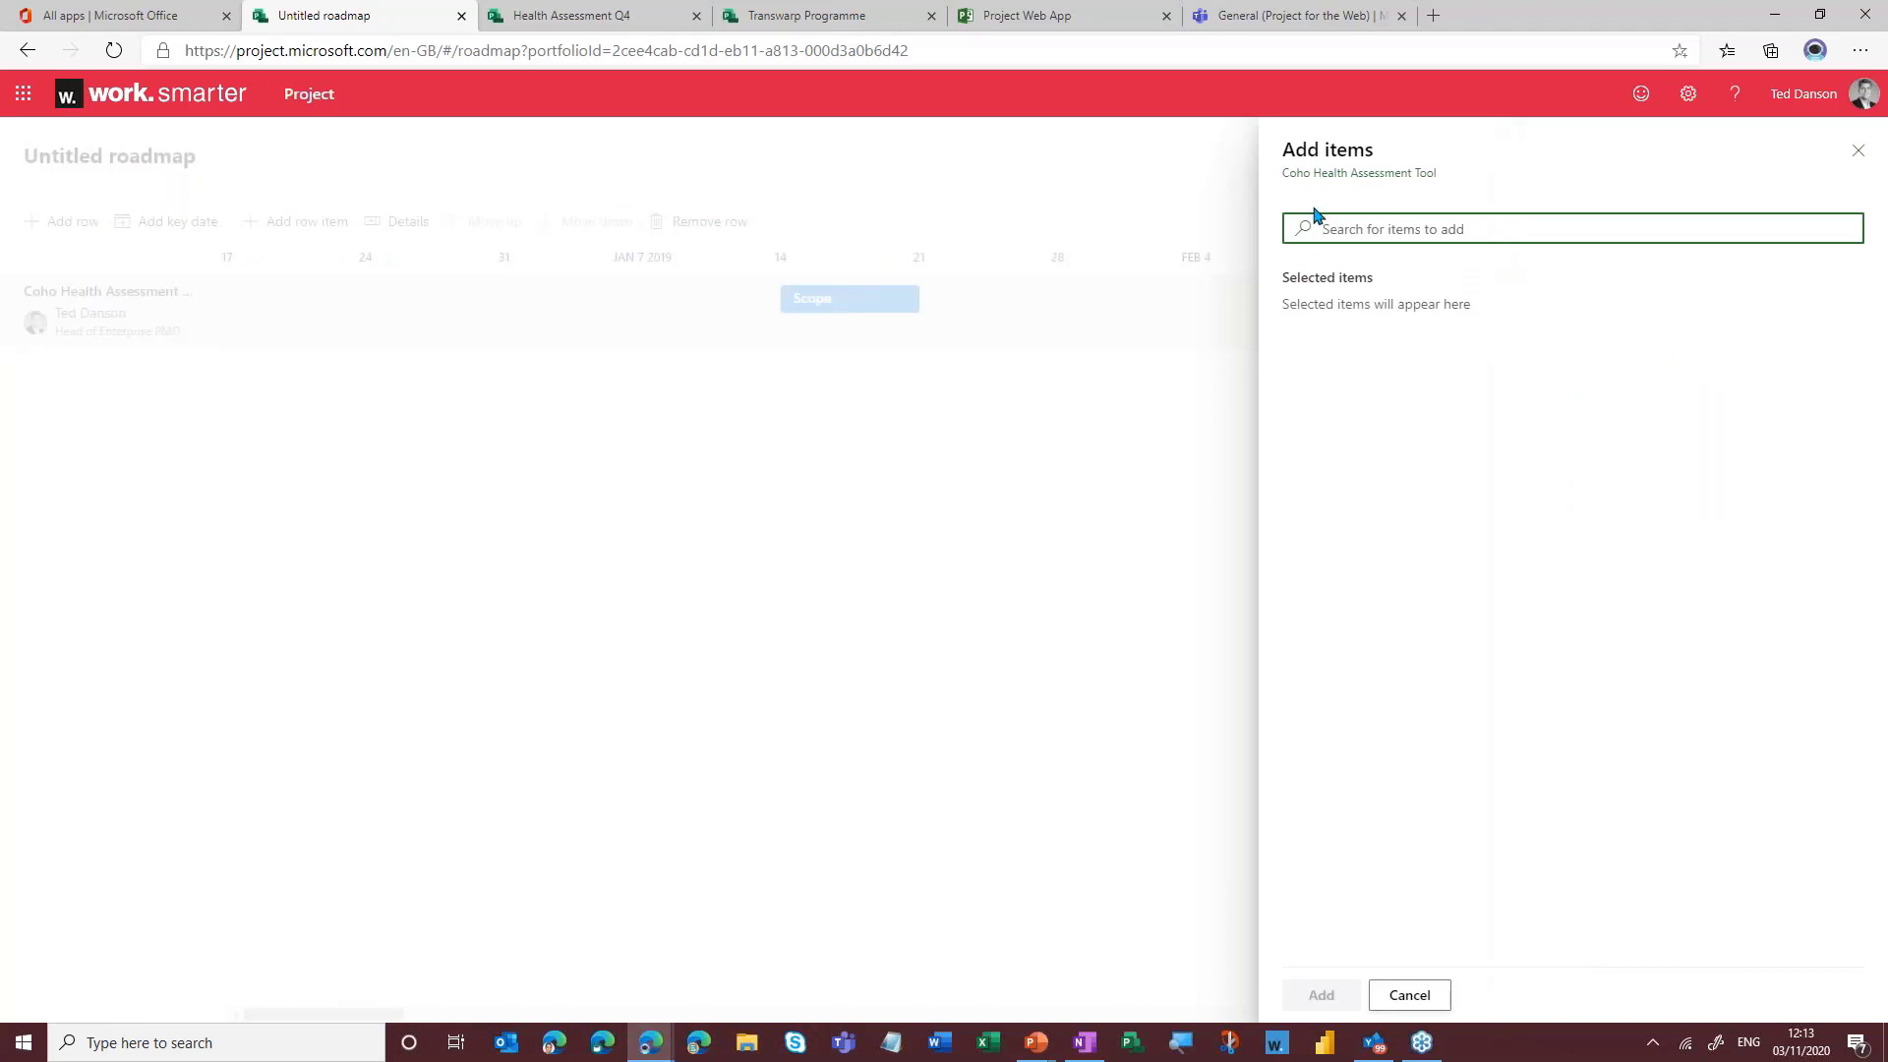
left_click(1045, 18)
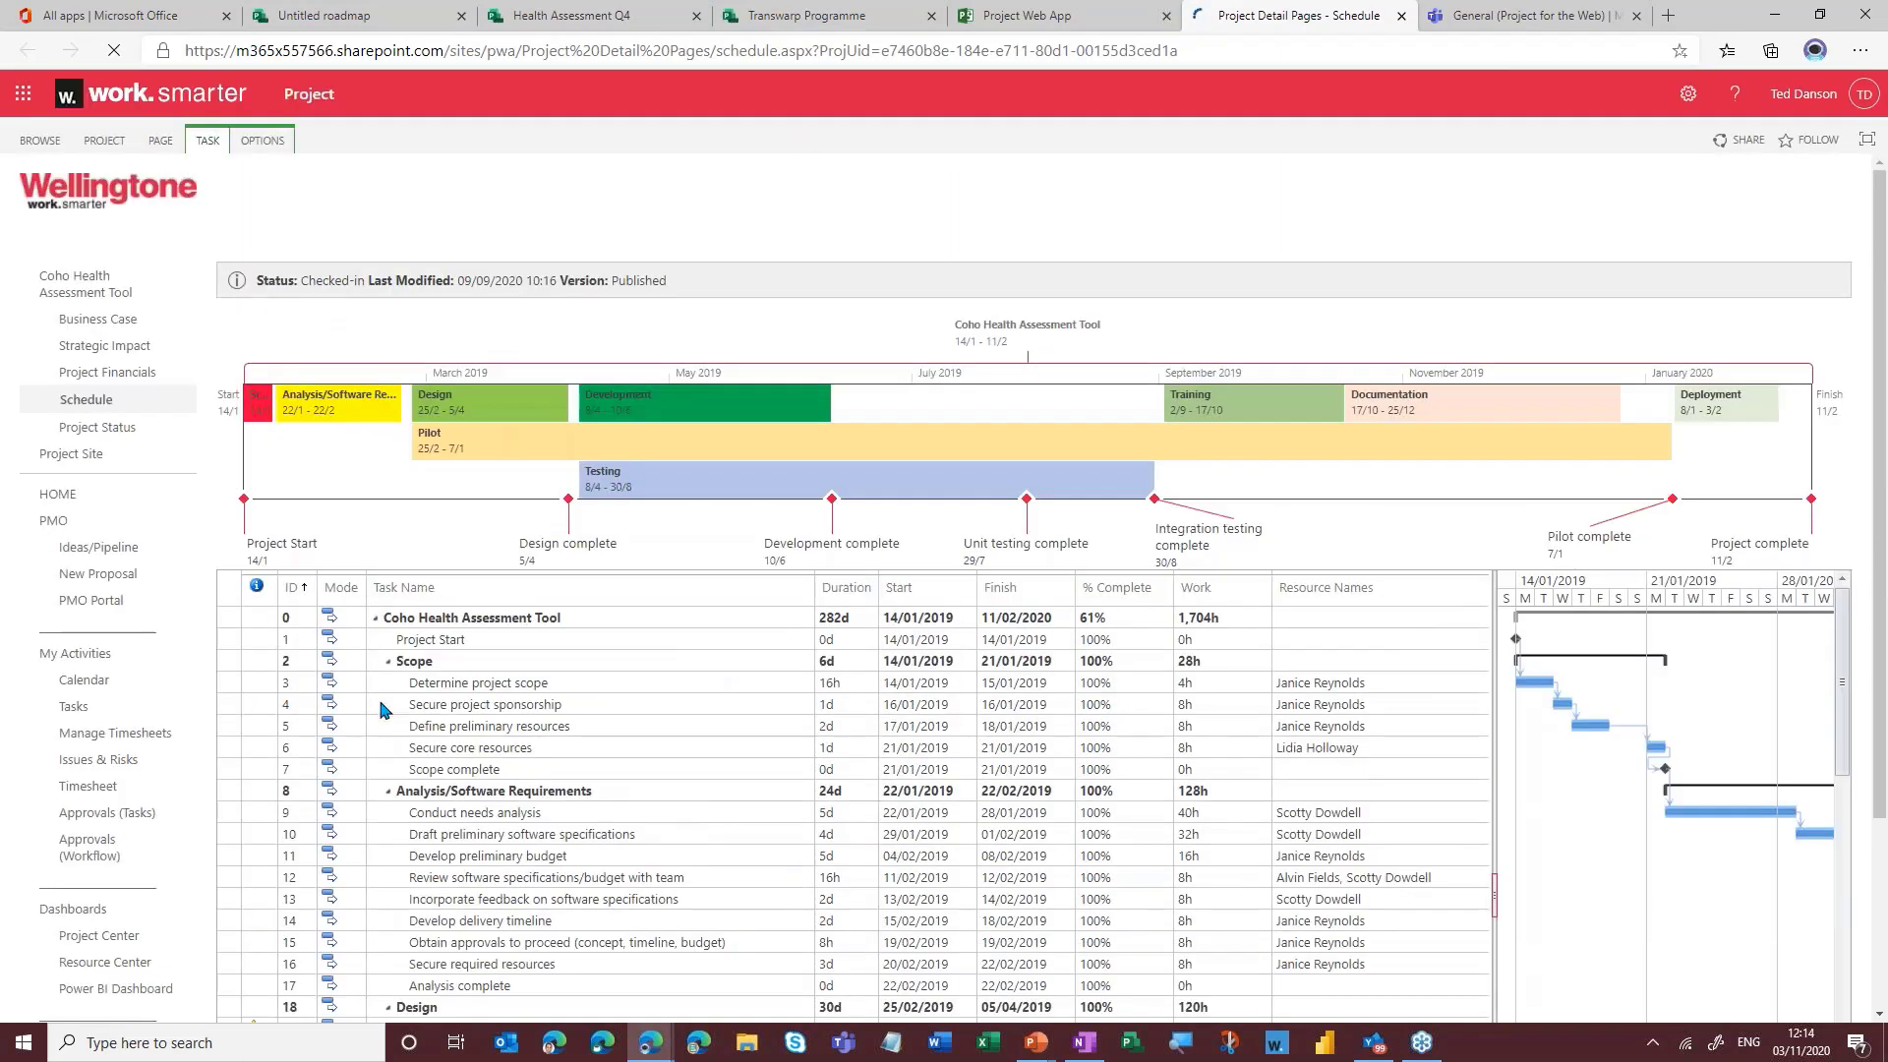
- Collapse the Coho Health Assessment Tool schedule to Outline Level 1 top-level tasks
scroll(1478, 546, "down", 1)
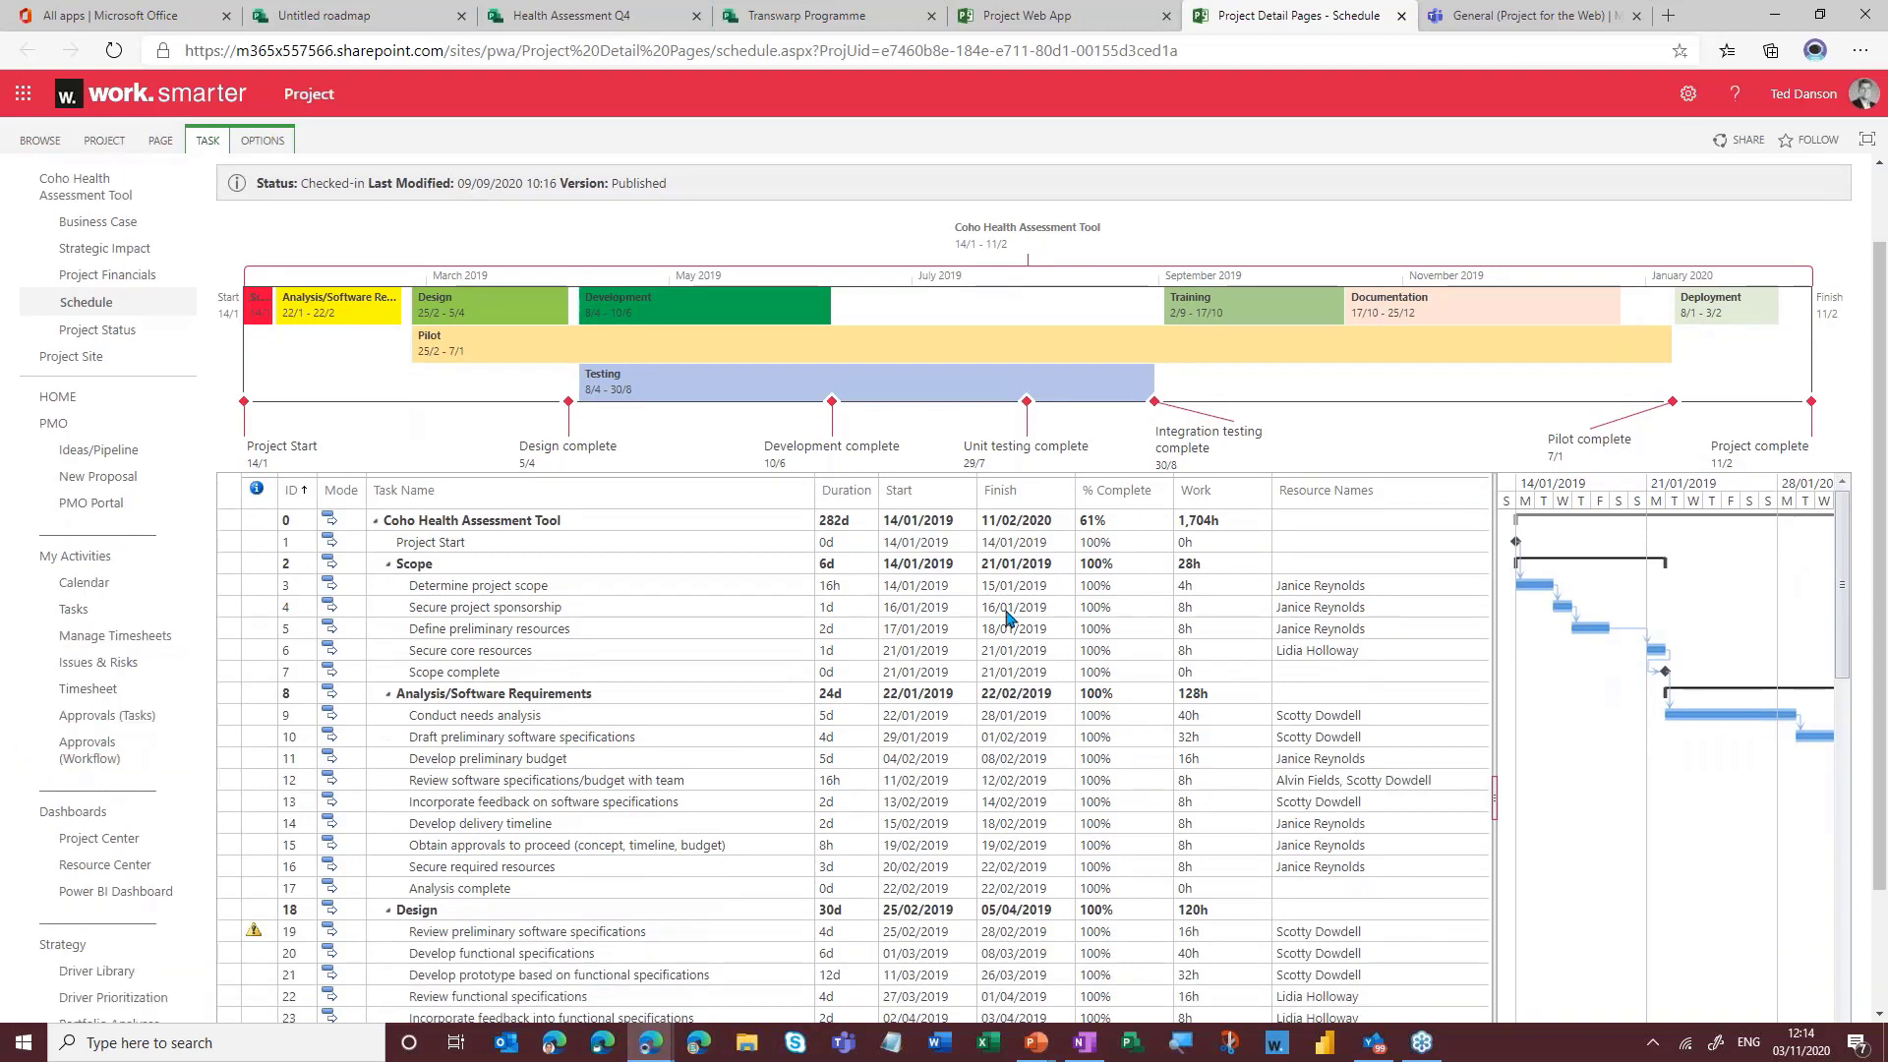
left_click(236, 573)
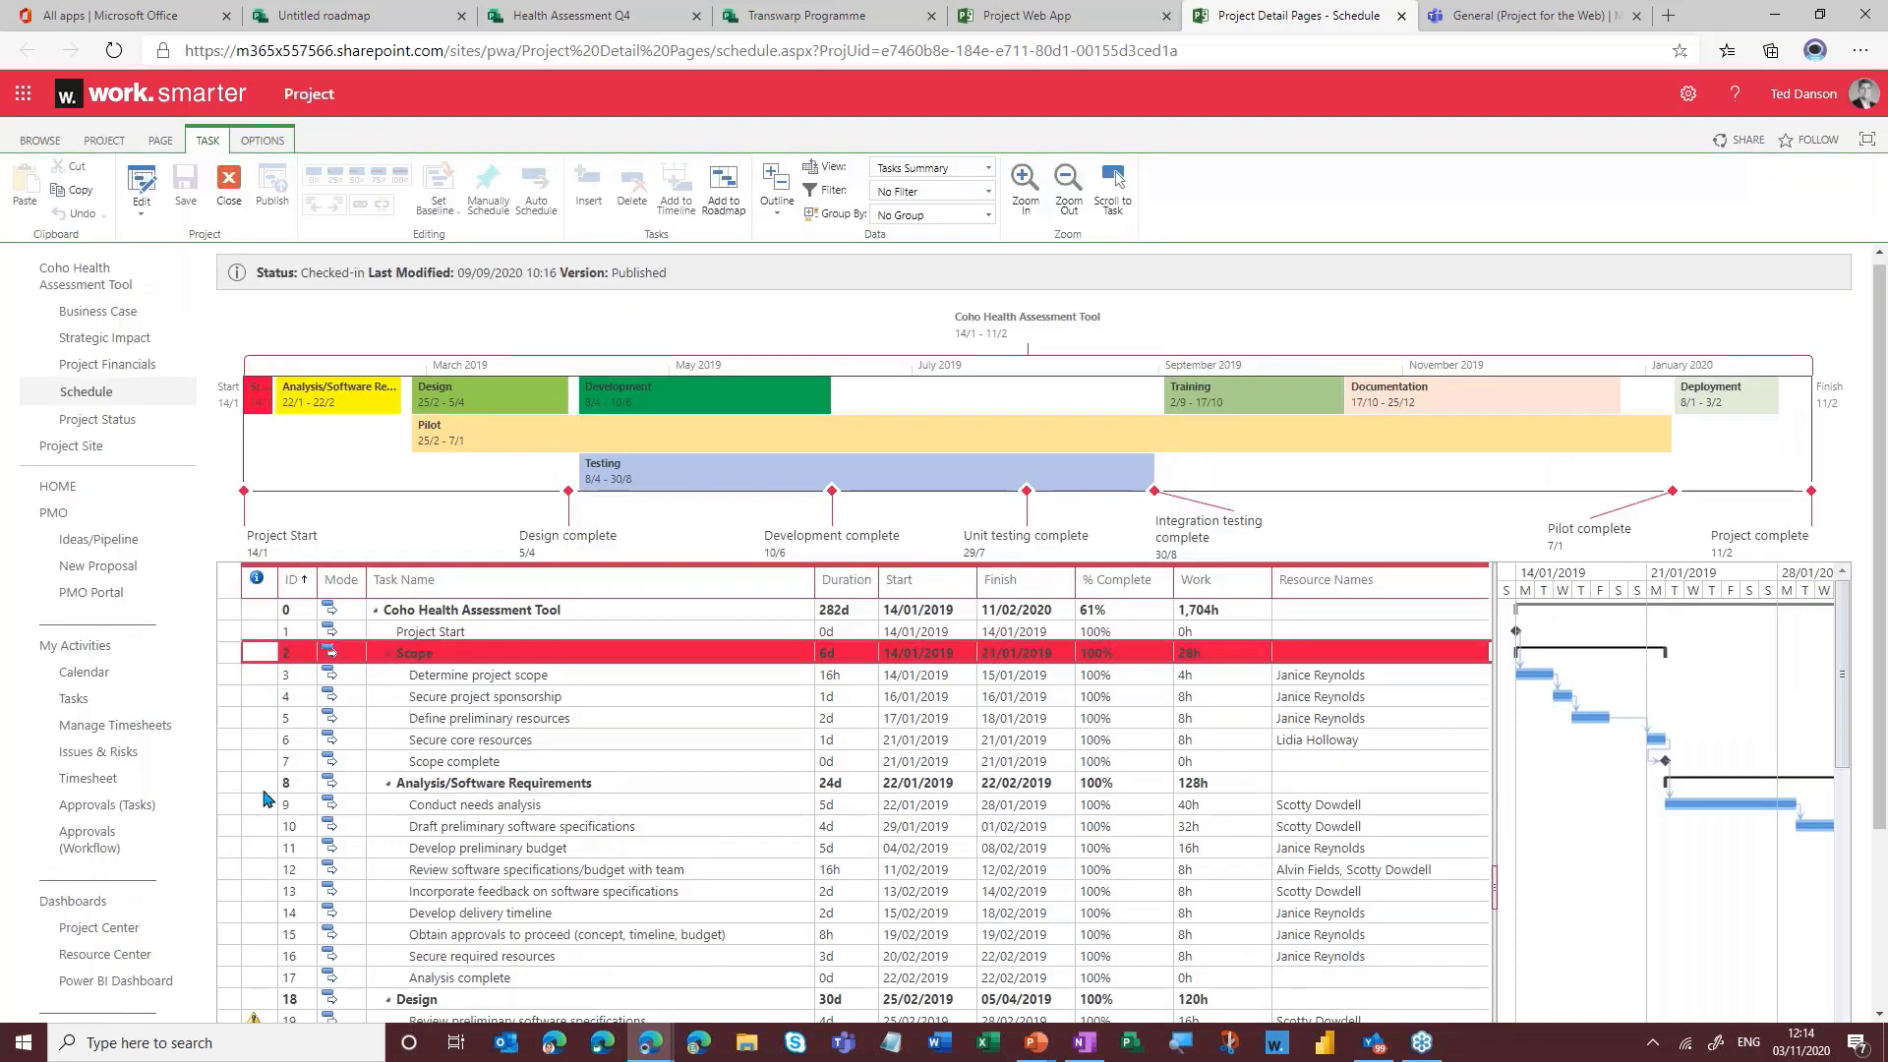
left_click(231, 784, "shift")
left_click(231, 784)
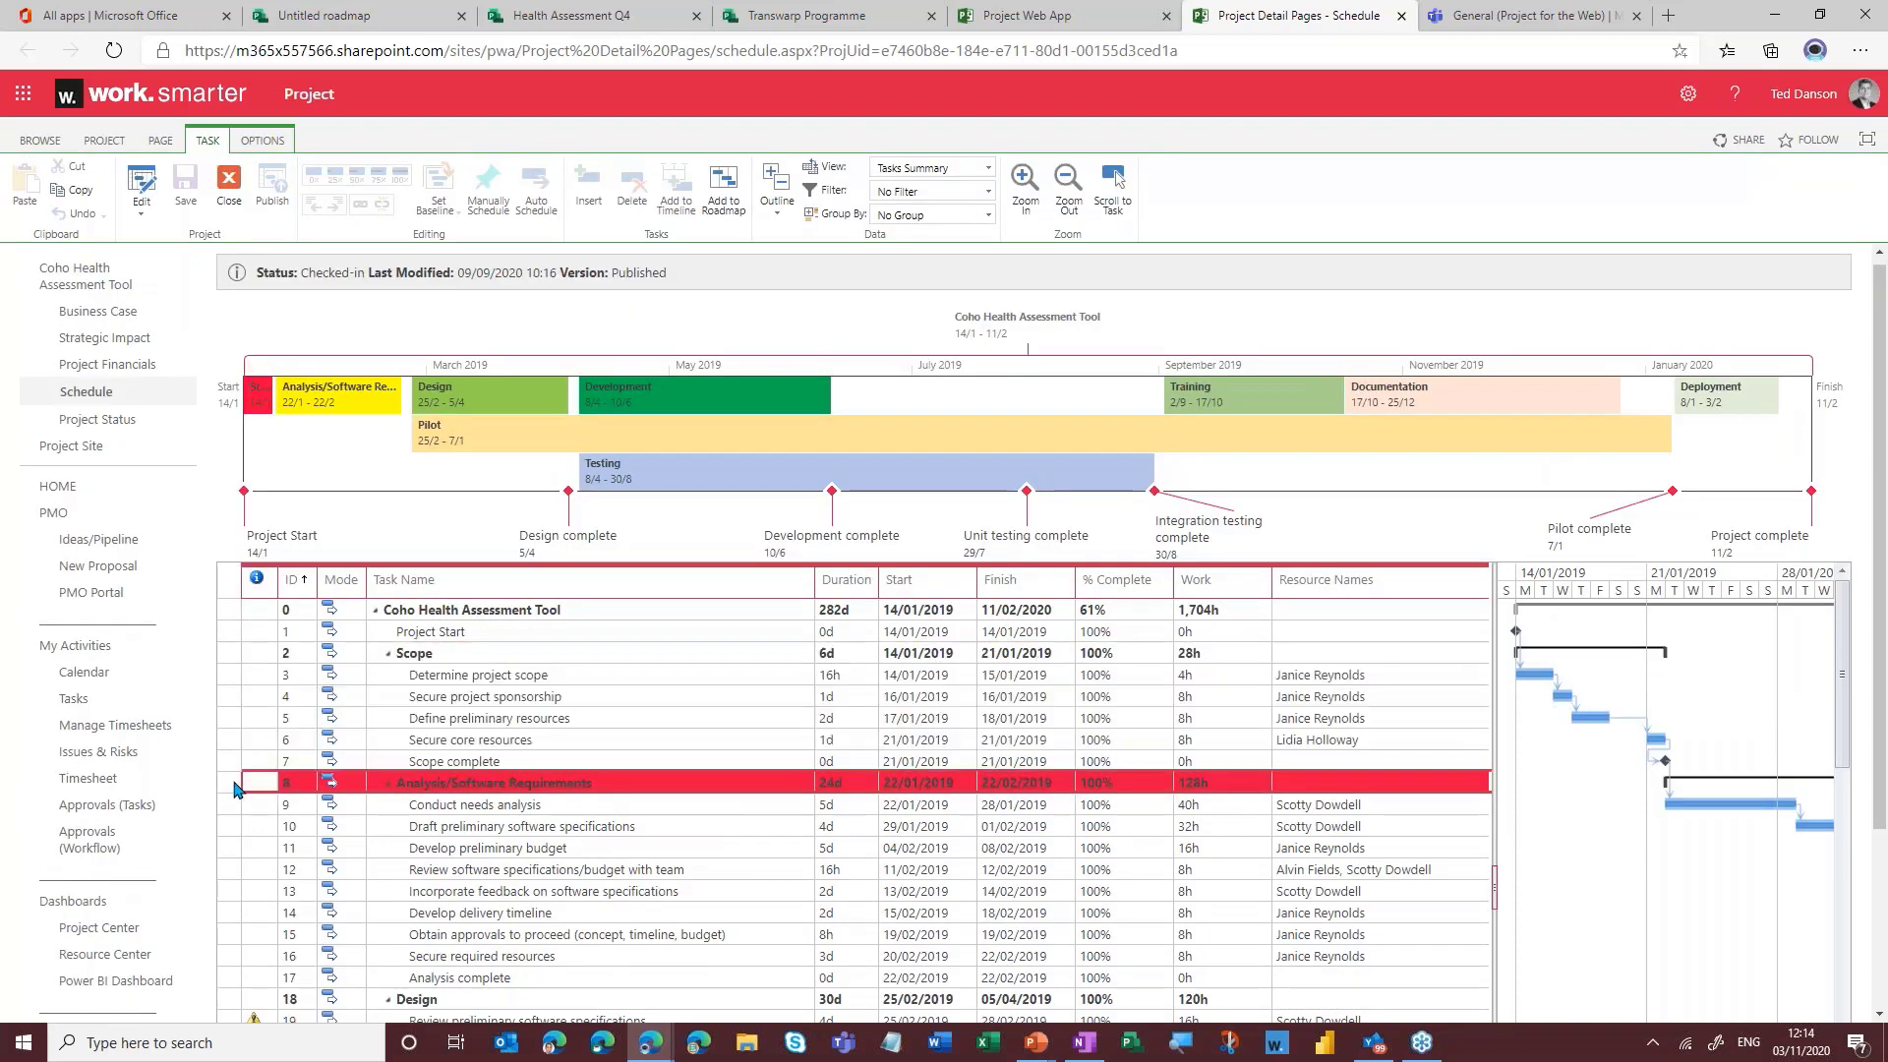
scroll(267, 913, "down", 2)
scroll(268, 912, "down", 1)
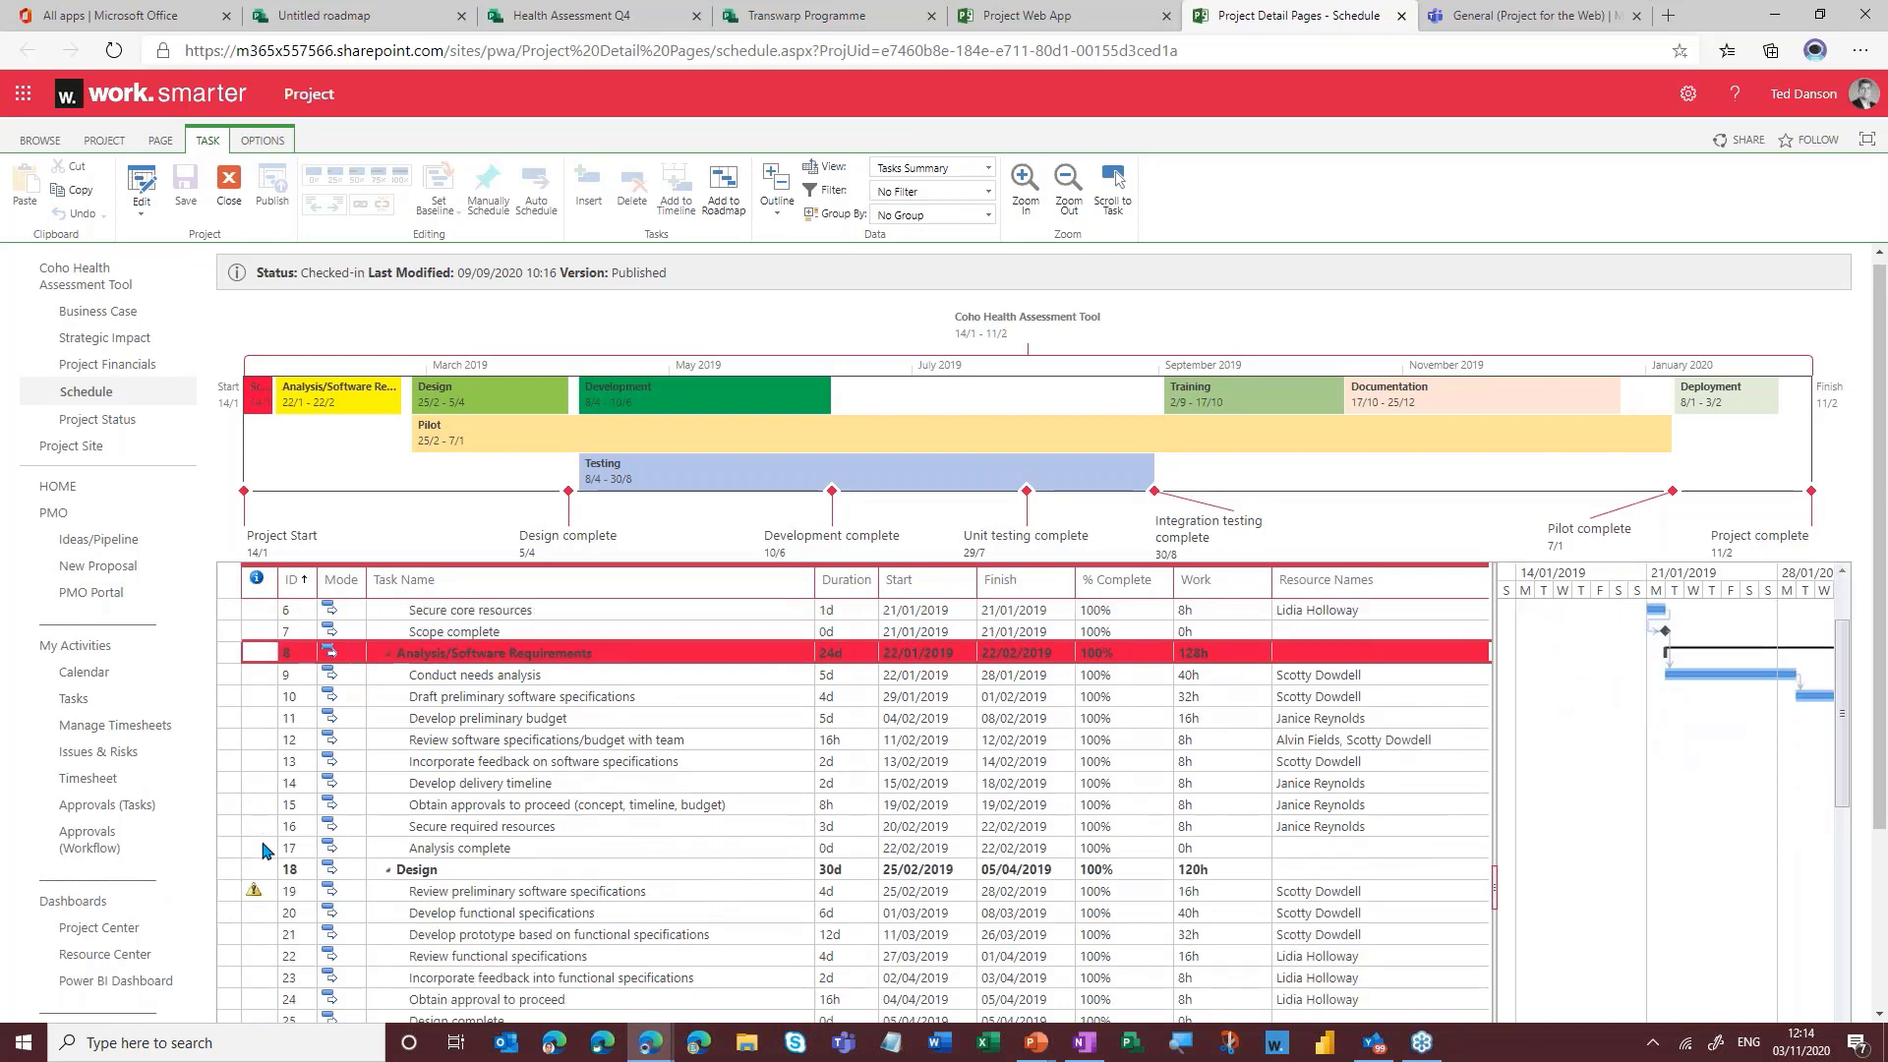
left_click(232, 850, "ctrl")
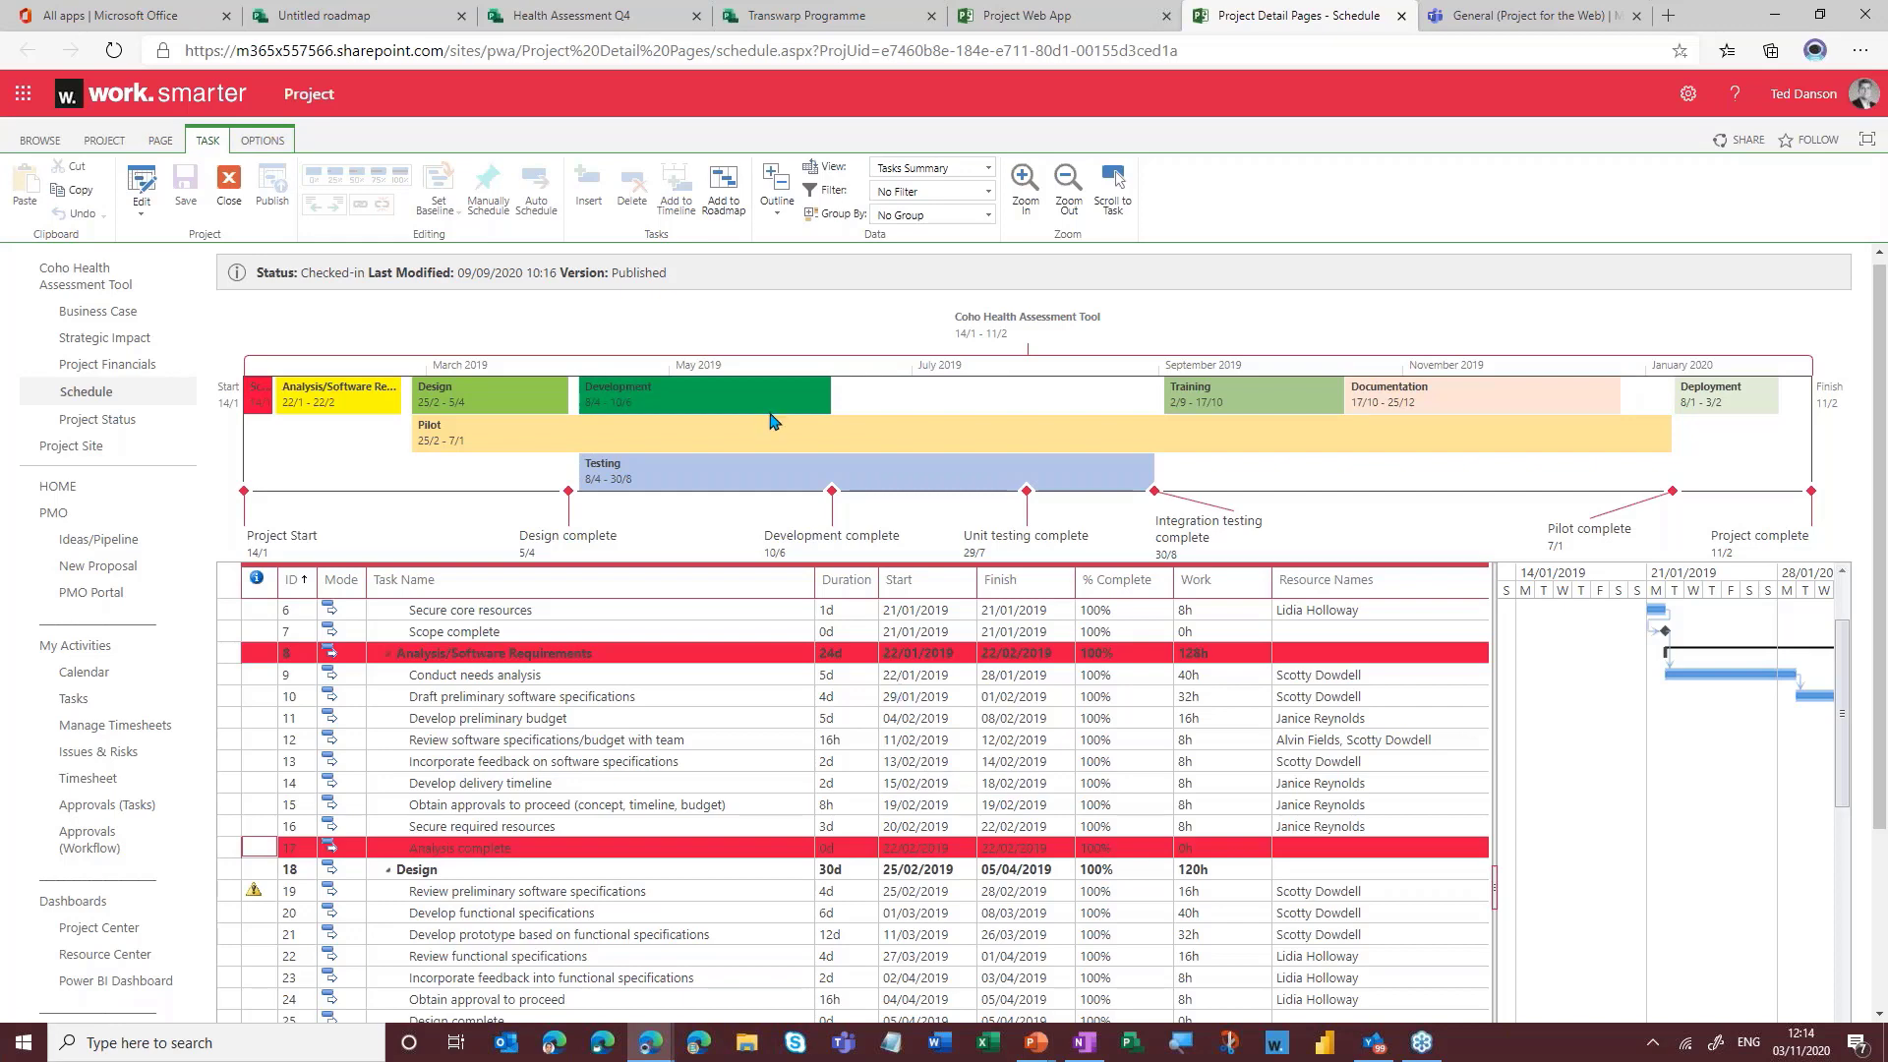
left_click(777, 218)
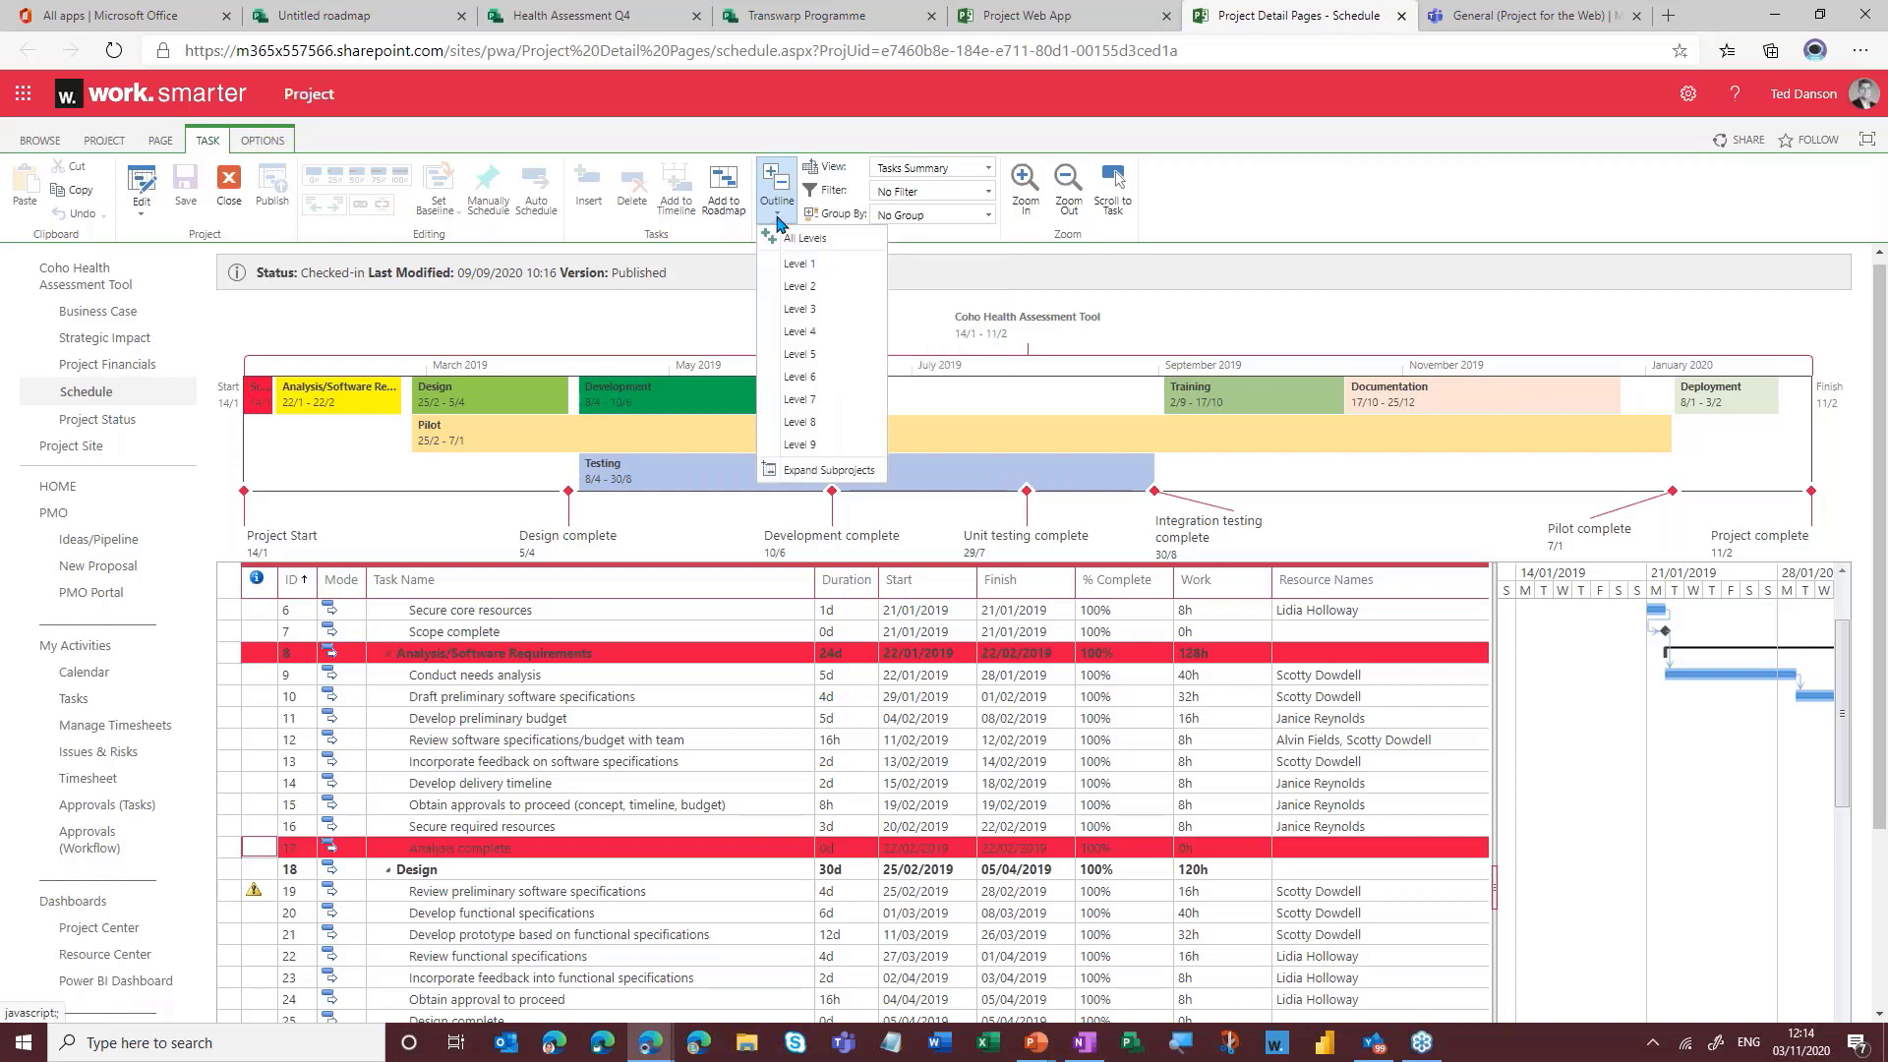
left_click(804, 265)
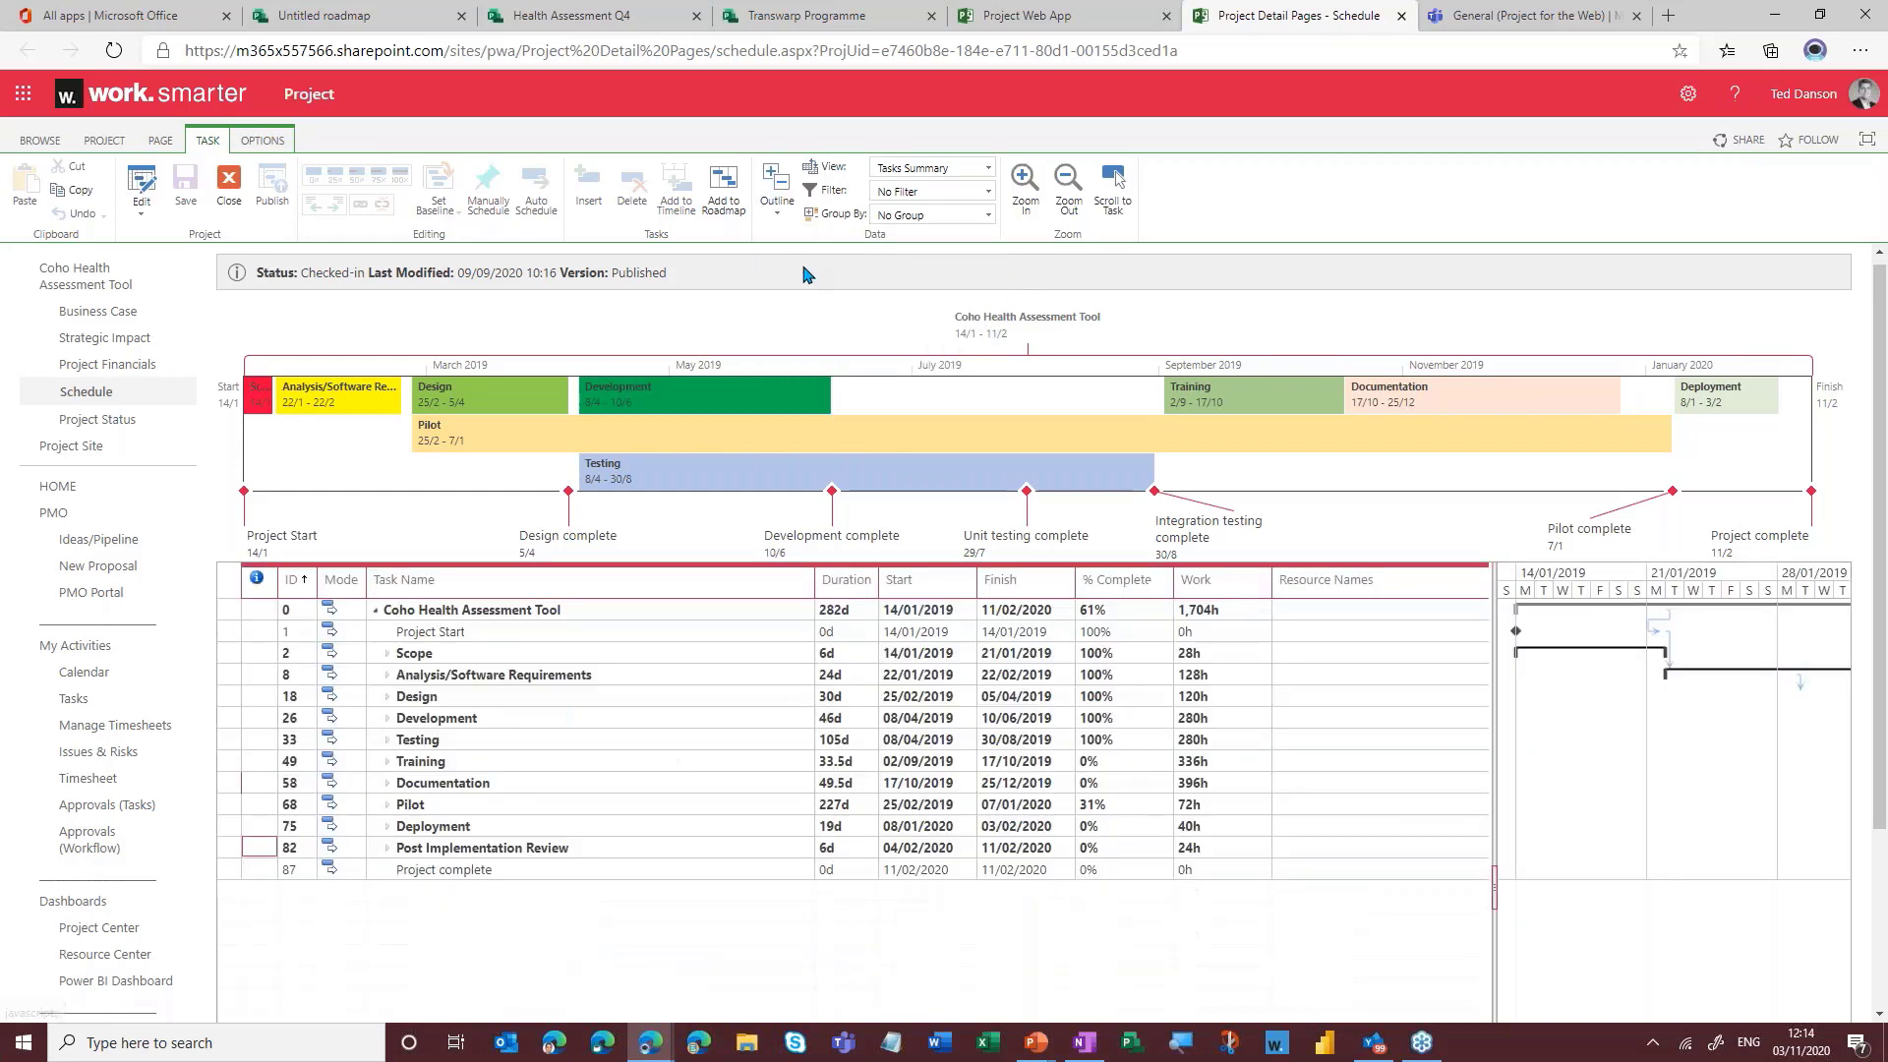
- Select all 13 top-level tasks from the project row through Project complete
left_click(241, 614)
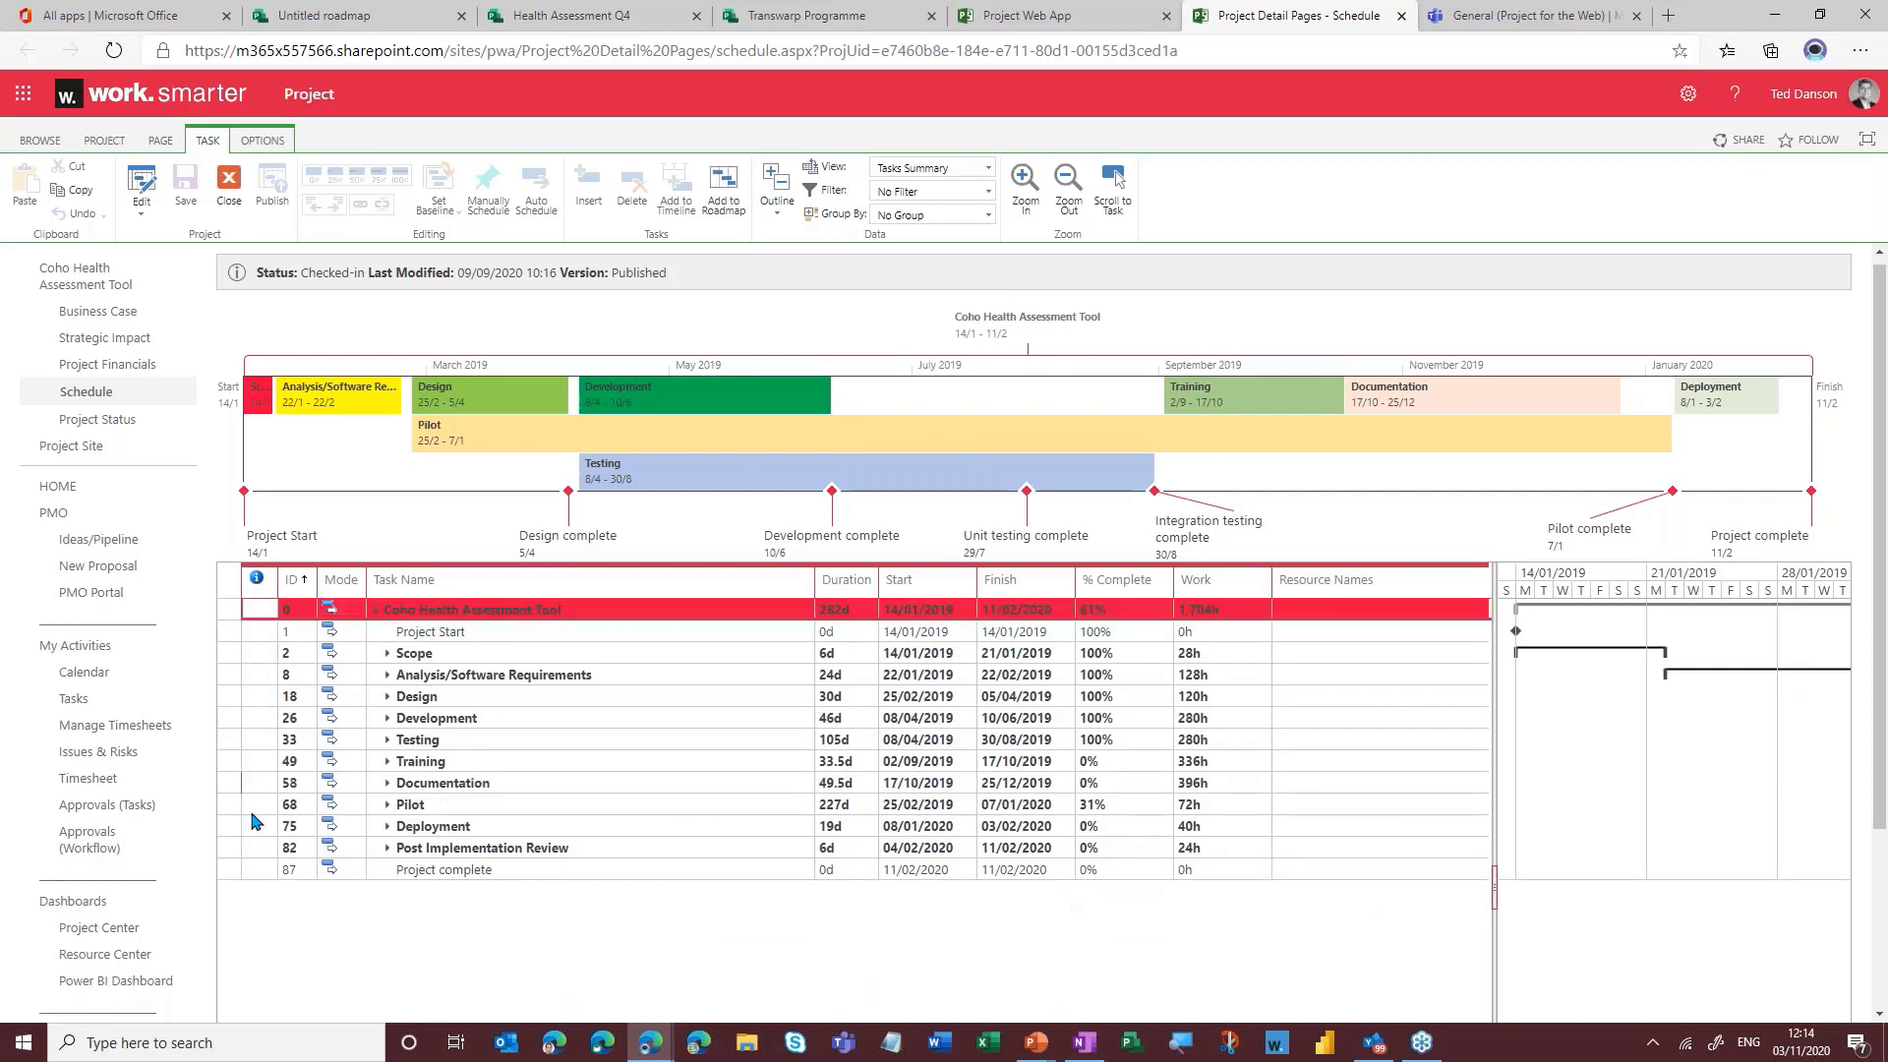
left_click(253, 871)
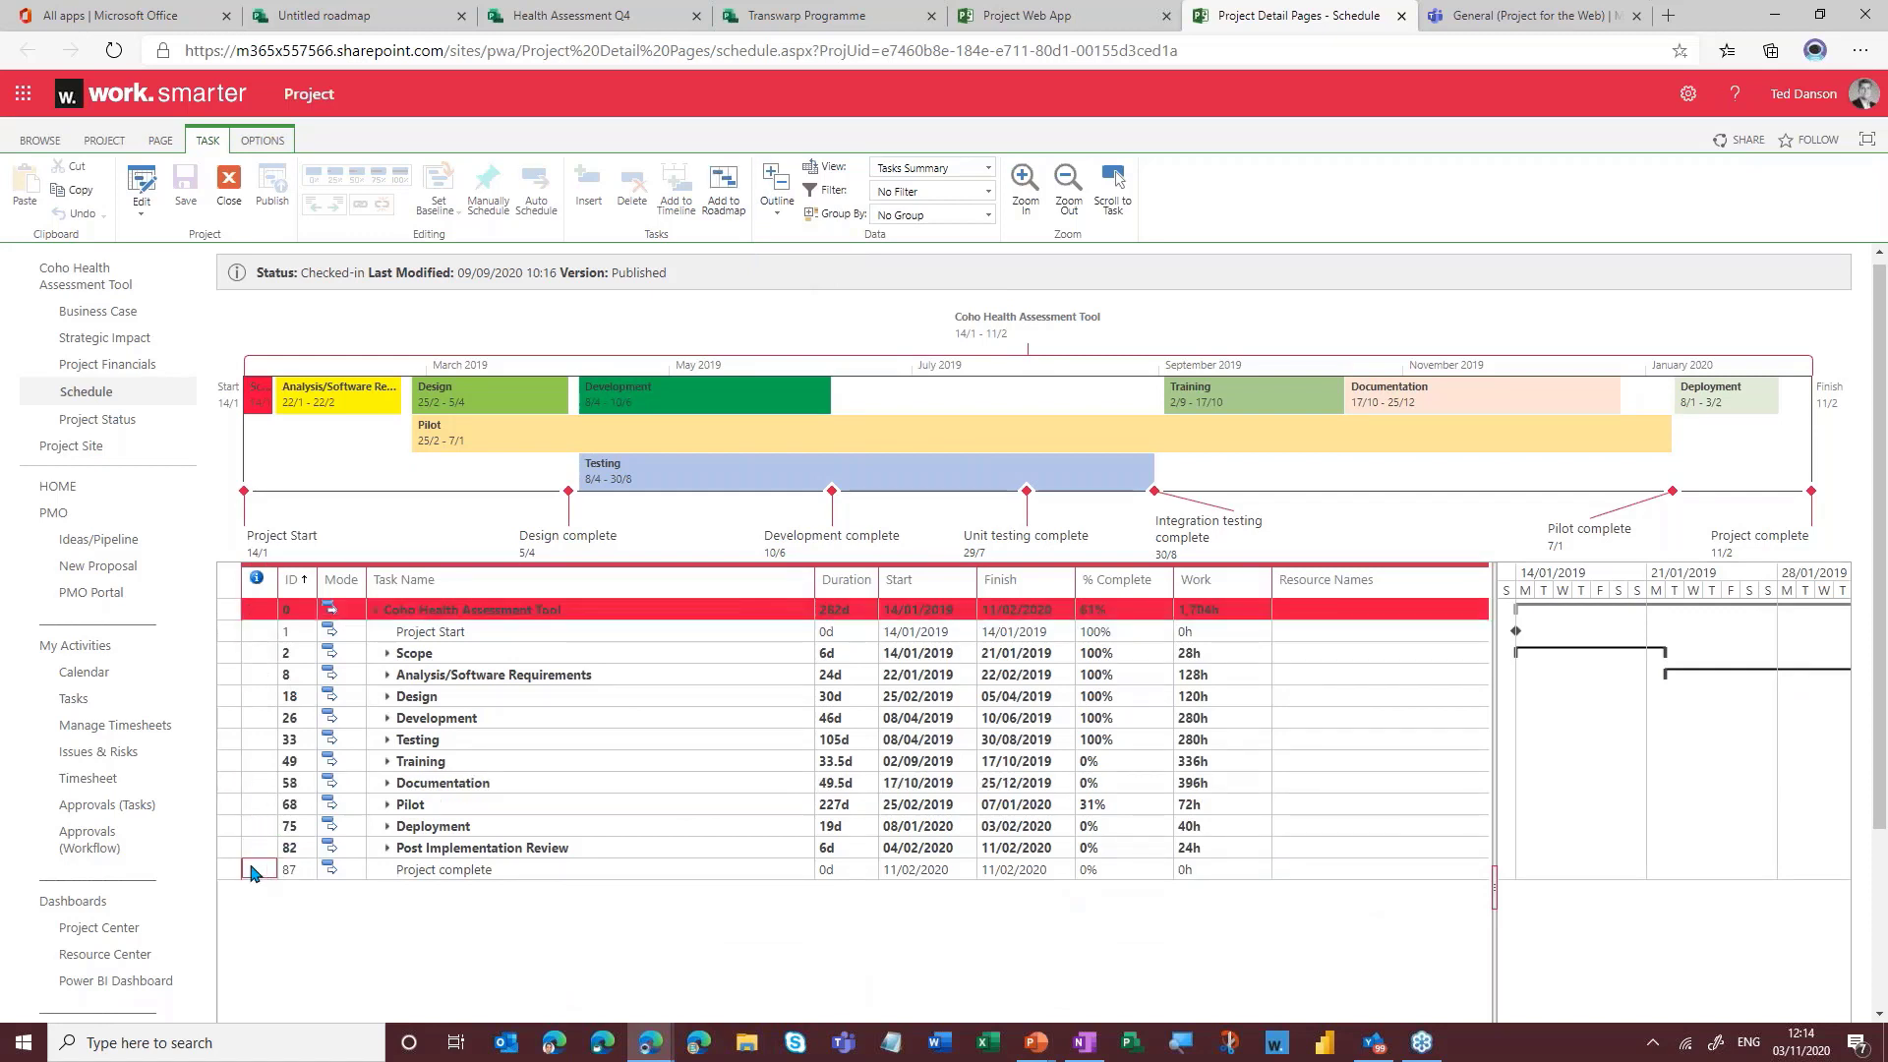
left_click(251, 610, "shift")
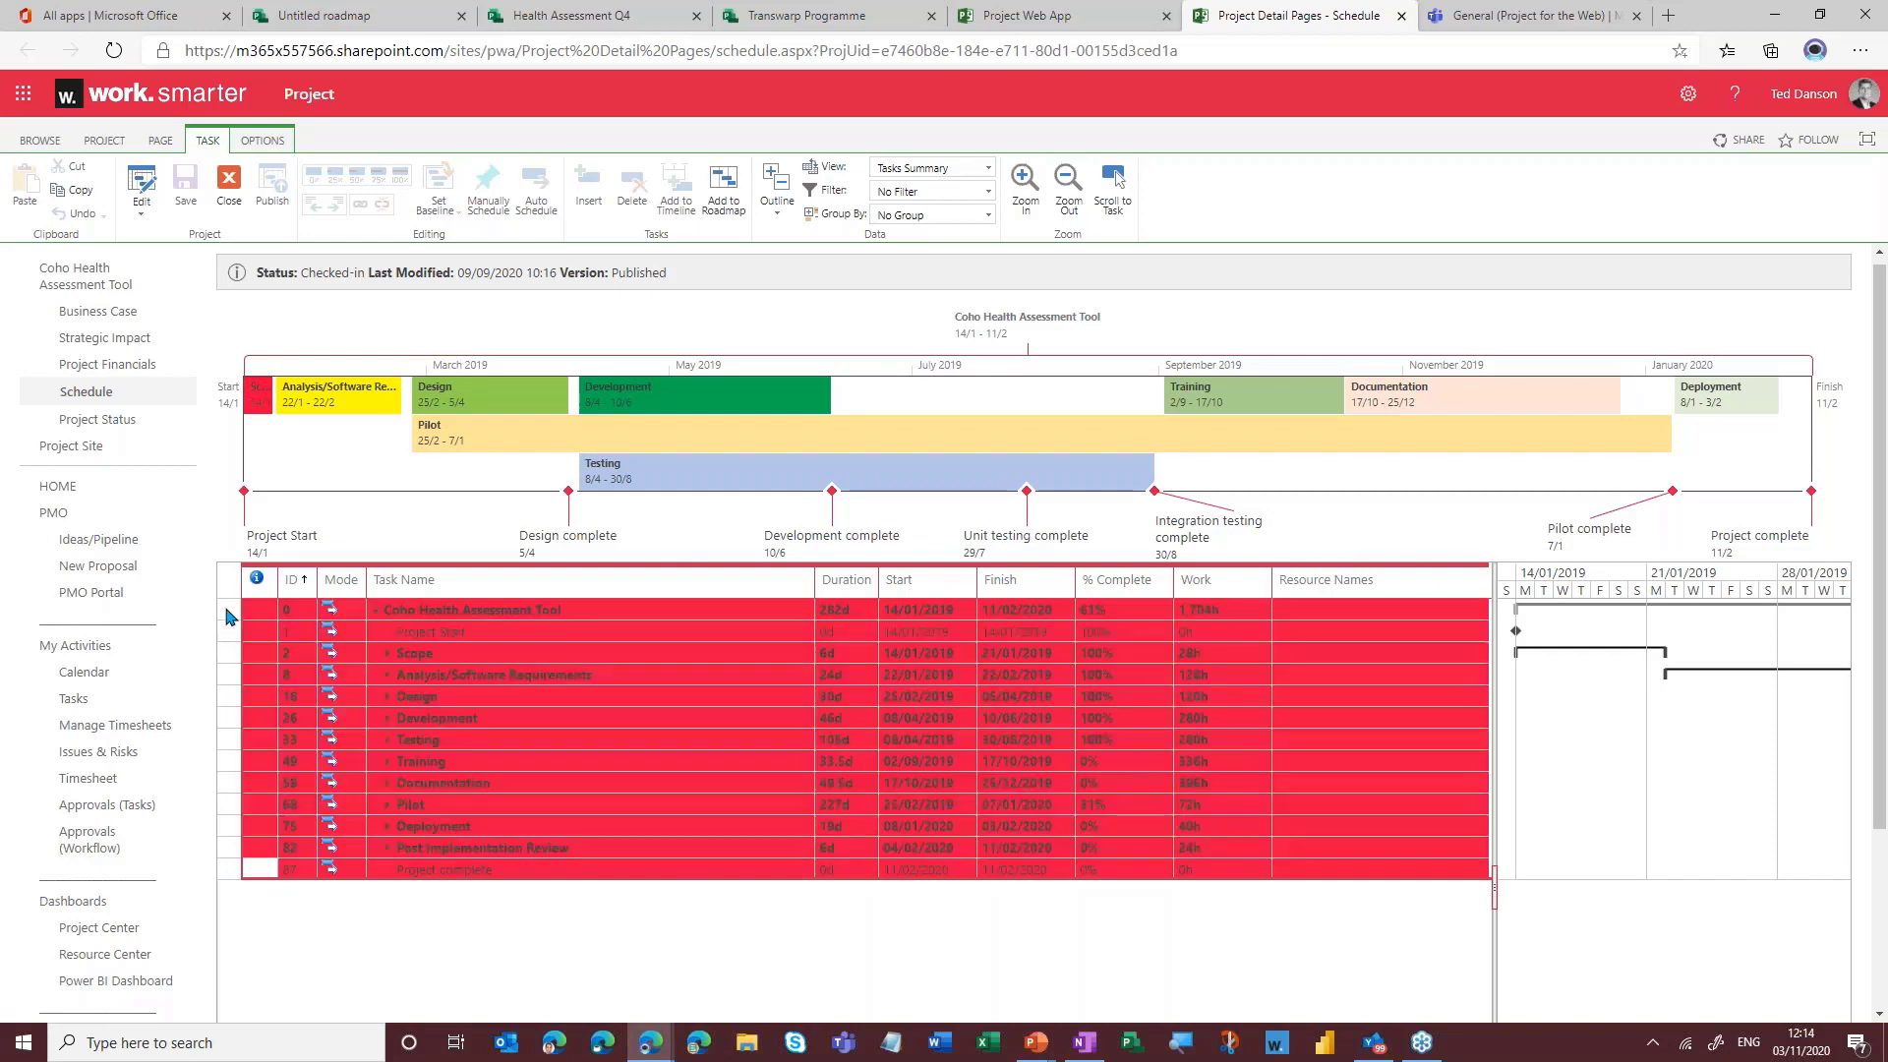
- Send the 13 selected Coho Health Assessment Tool tasks to the Untitled roadmap and dismiss the confirmation
left_click(725, 190)
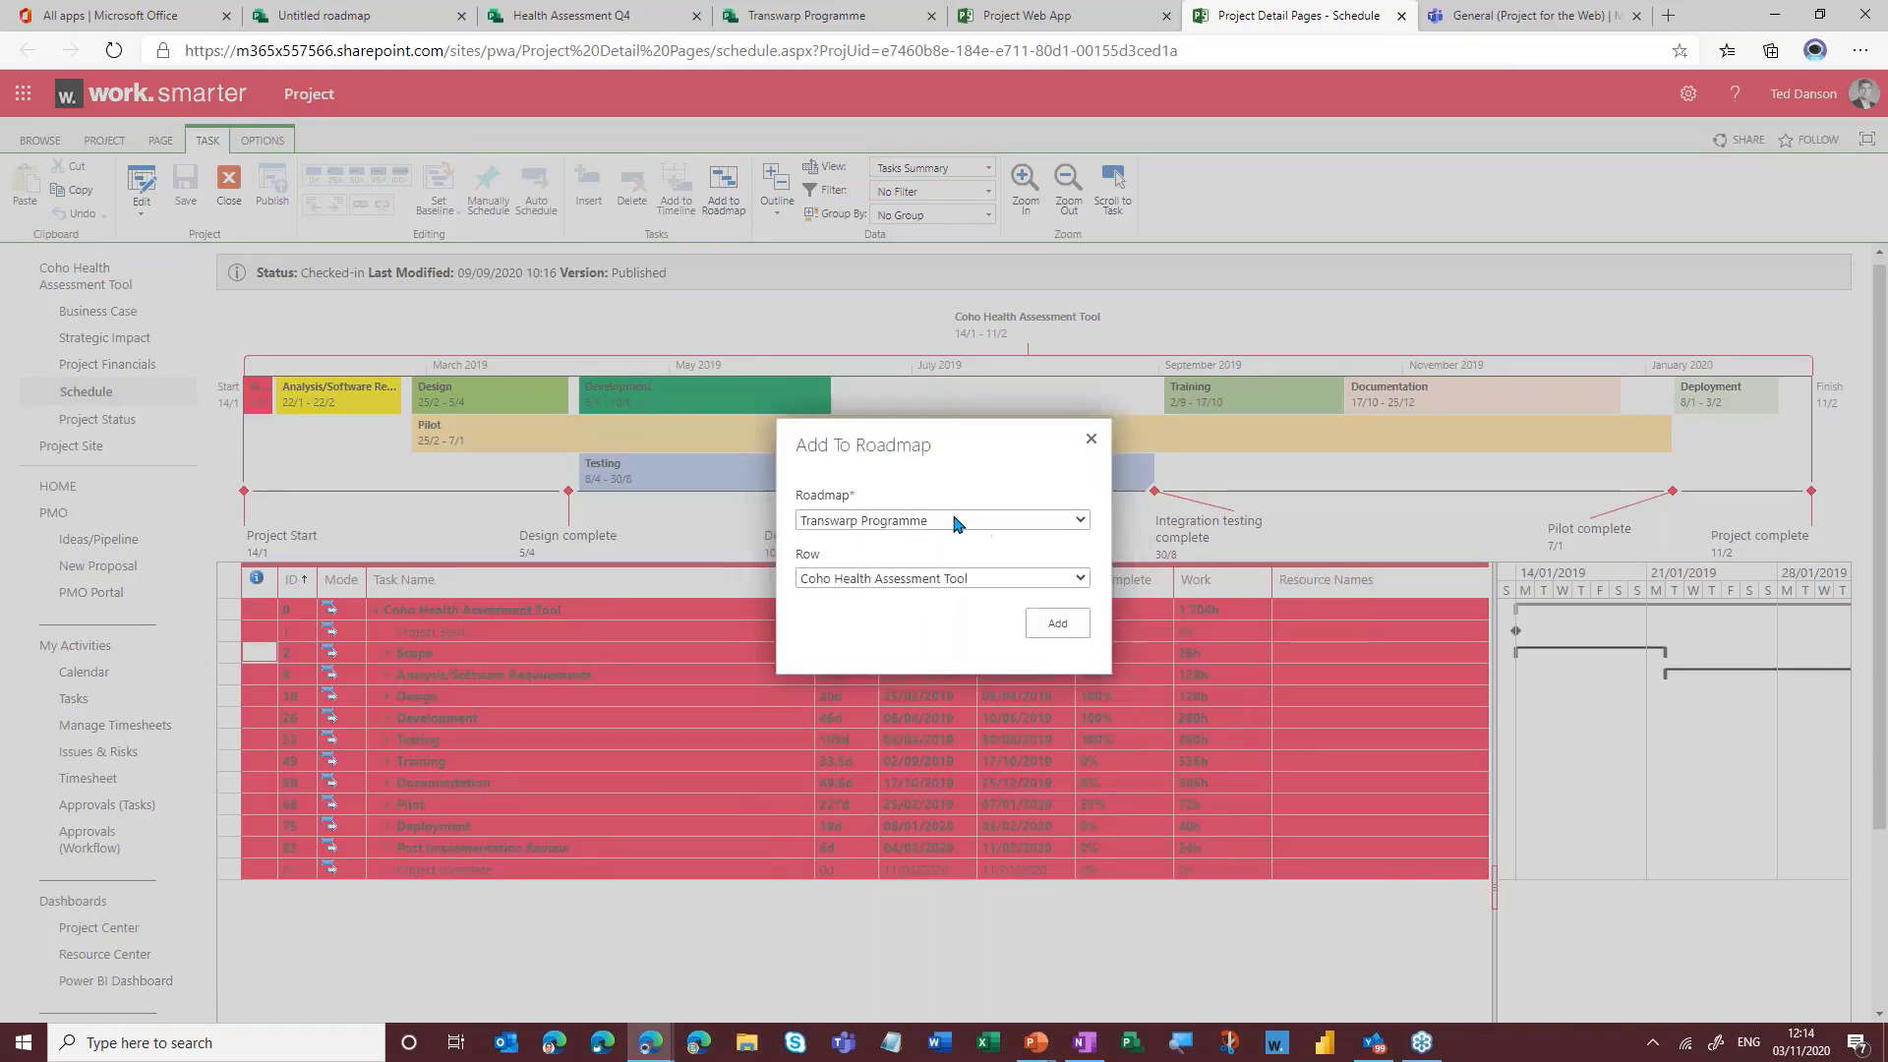
left_click(897, 525)
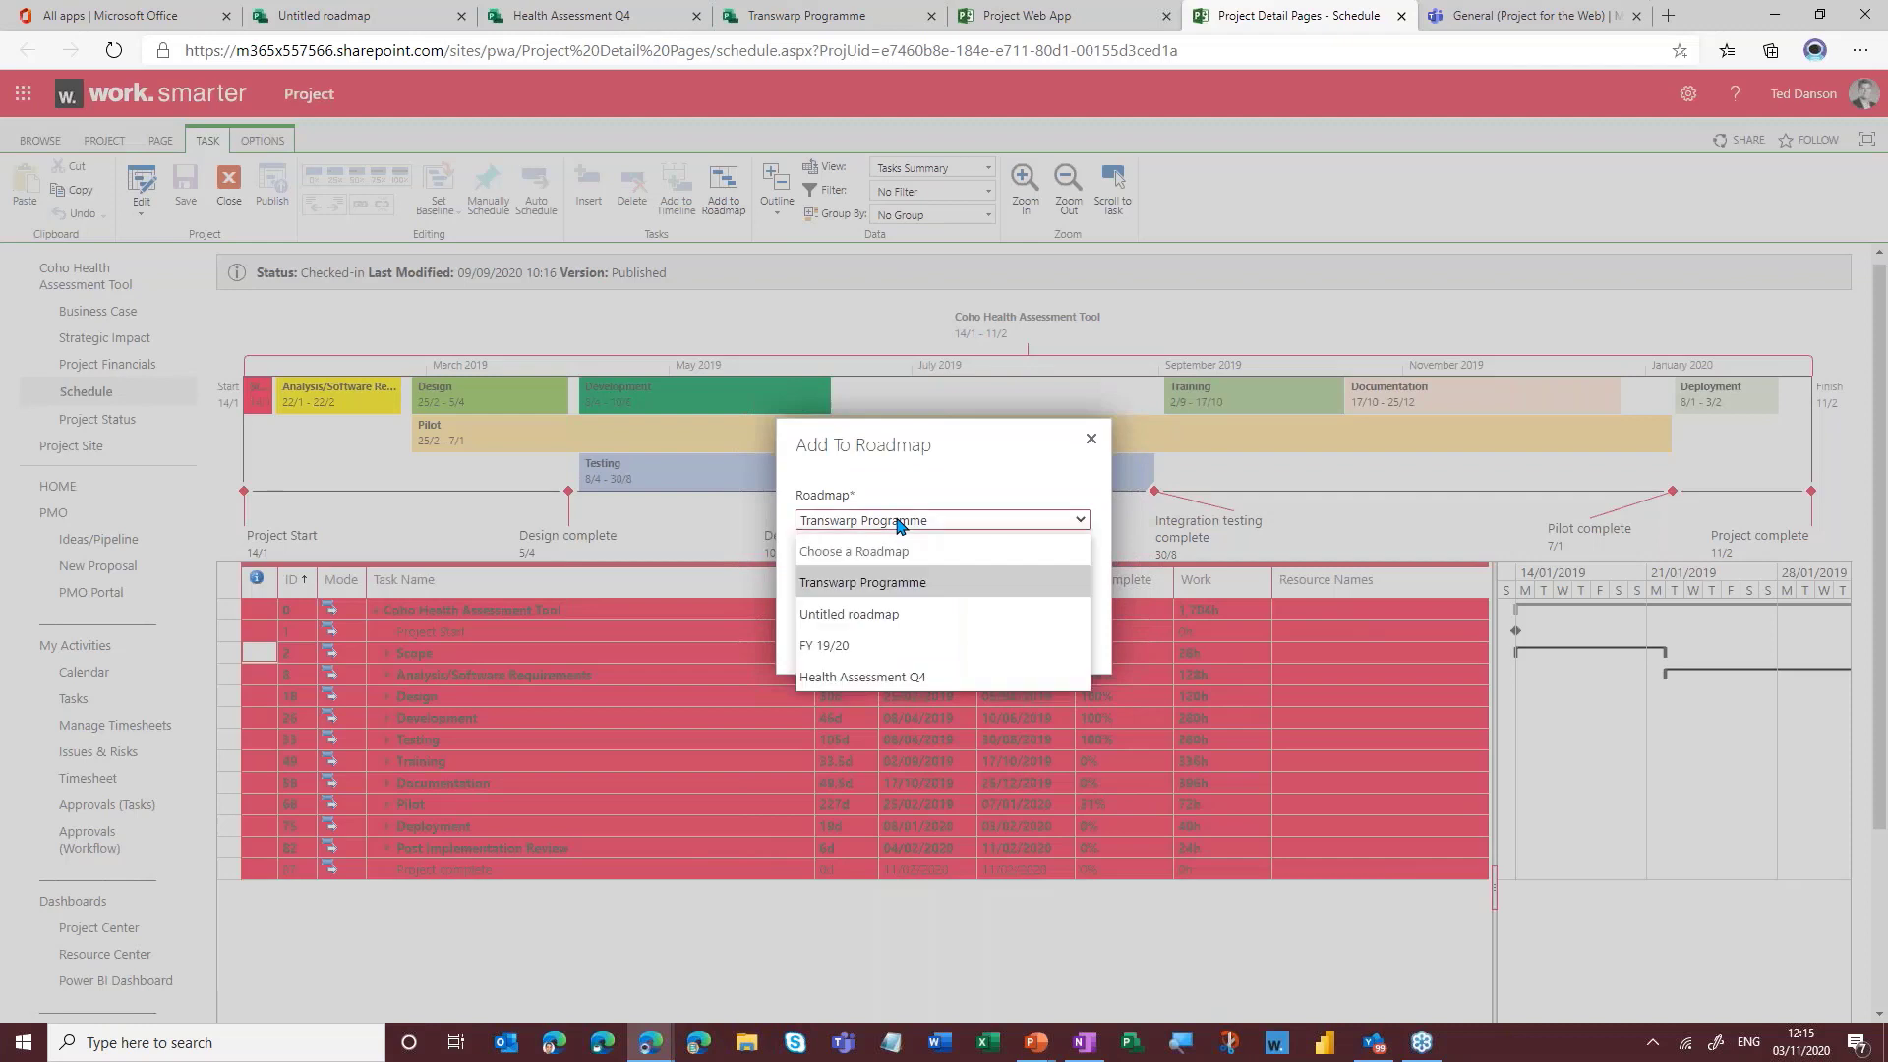
left_click(897, 617)
left_click(1039, 617)
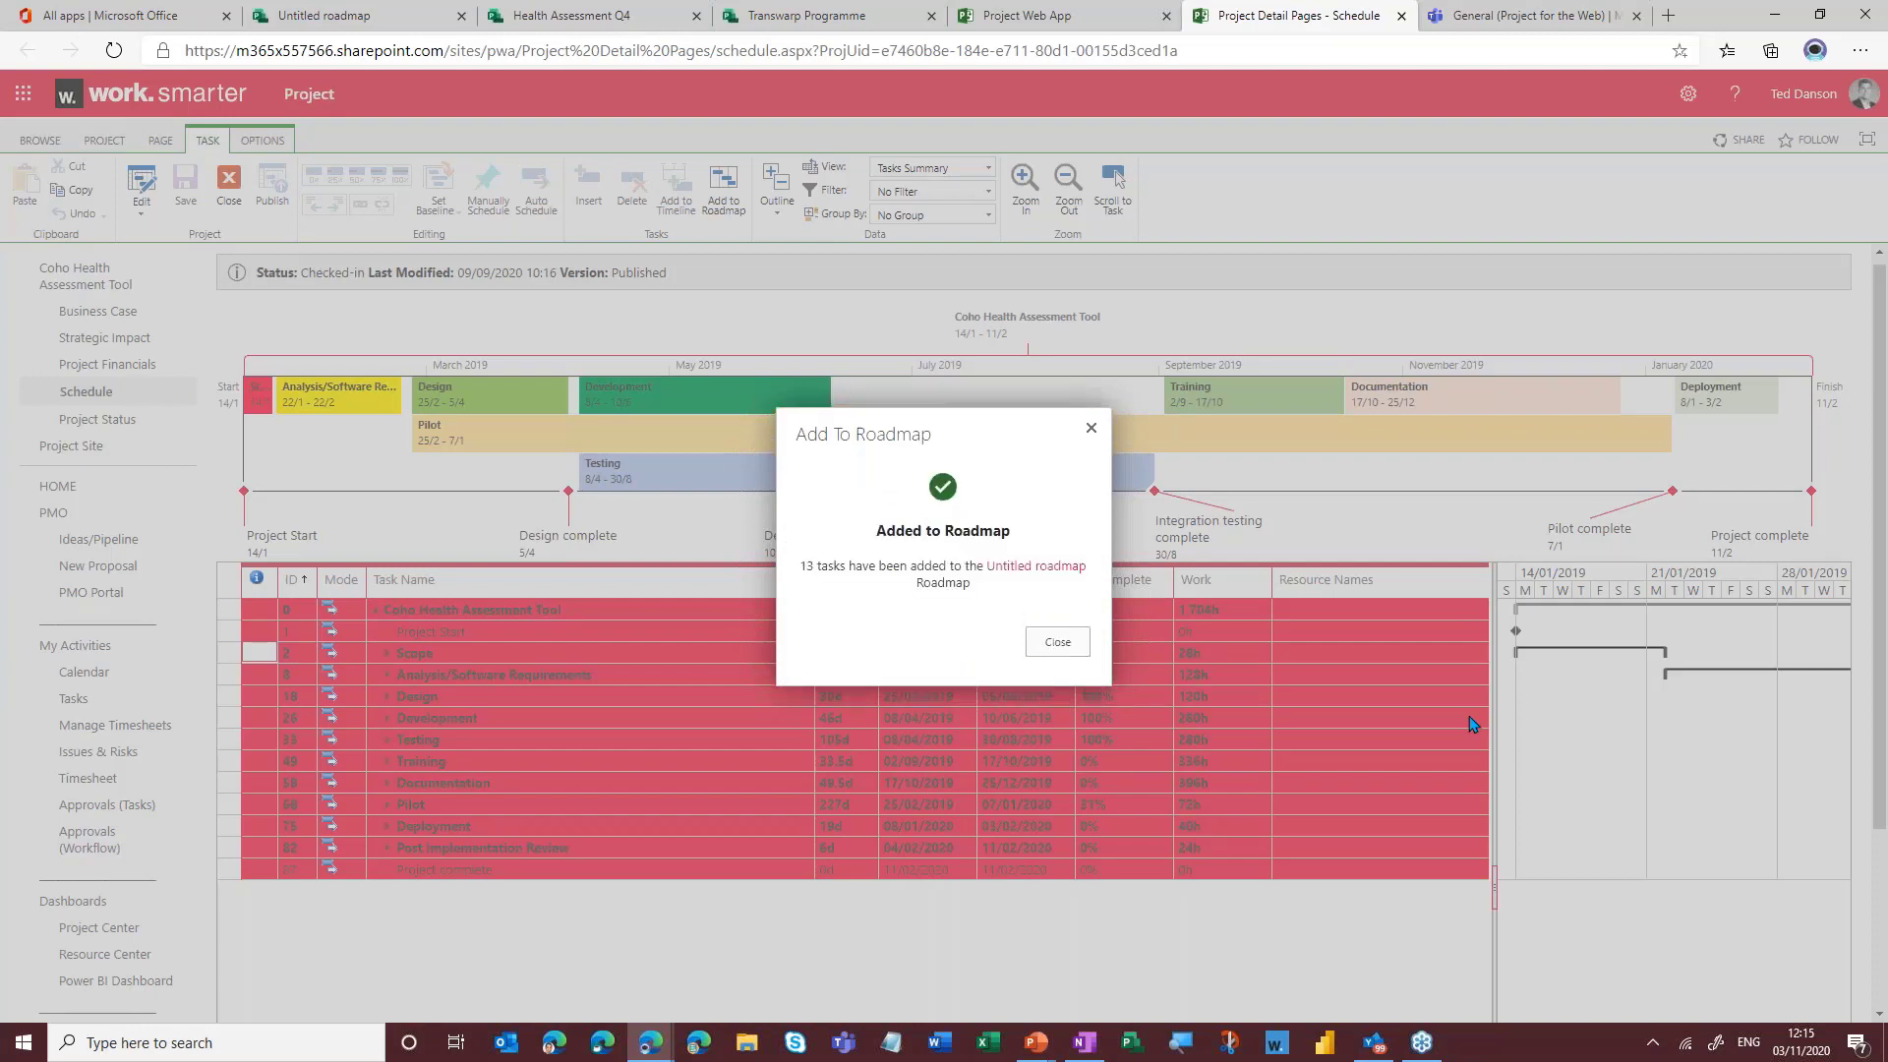
left_click(1057, 642)
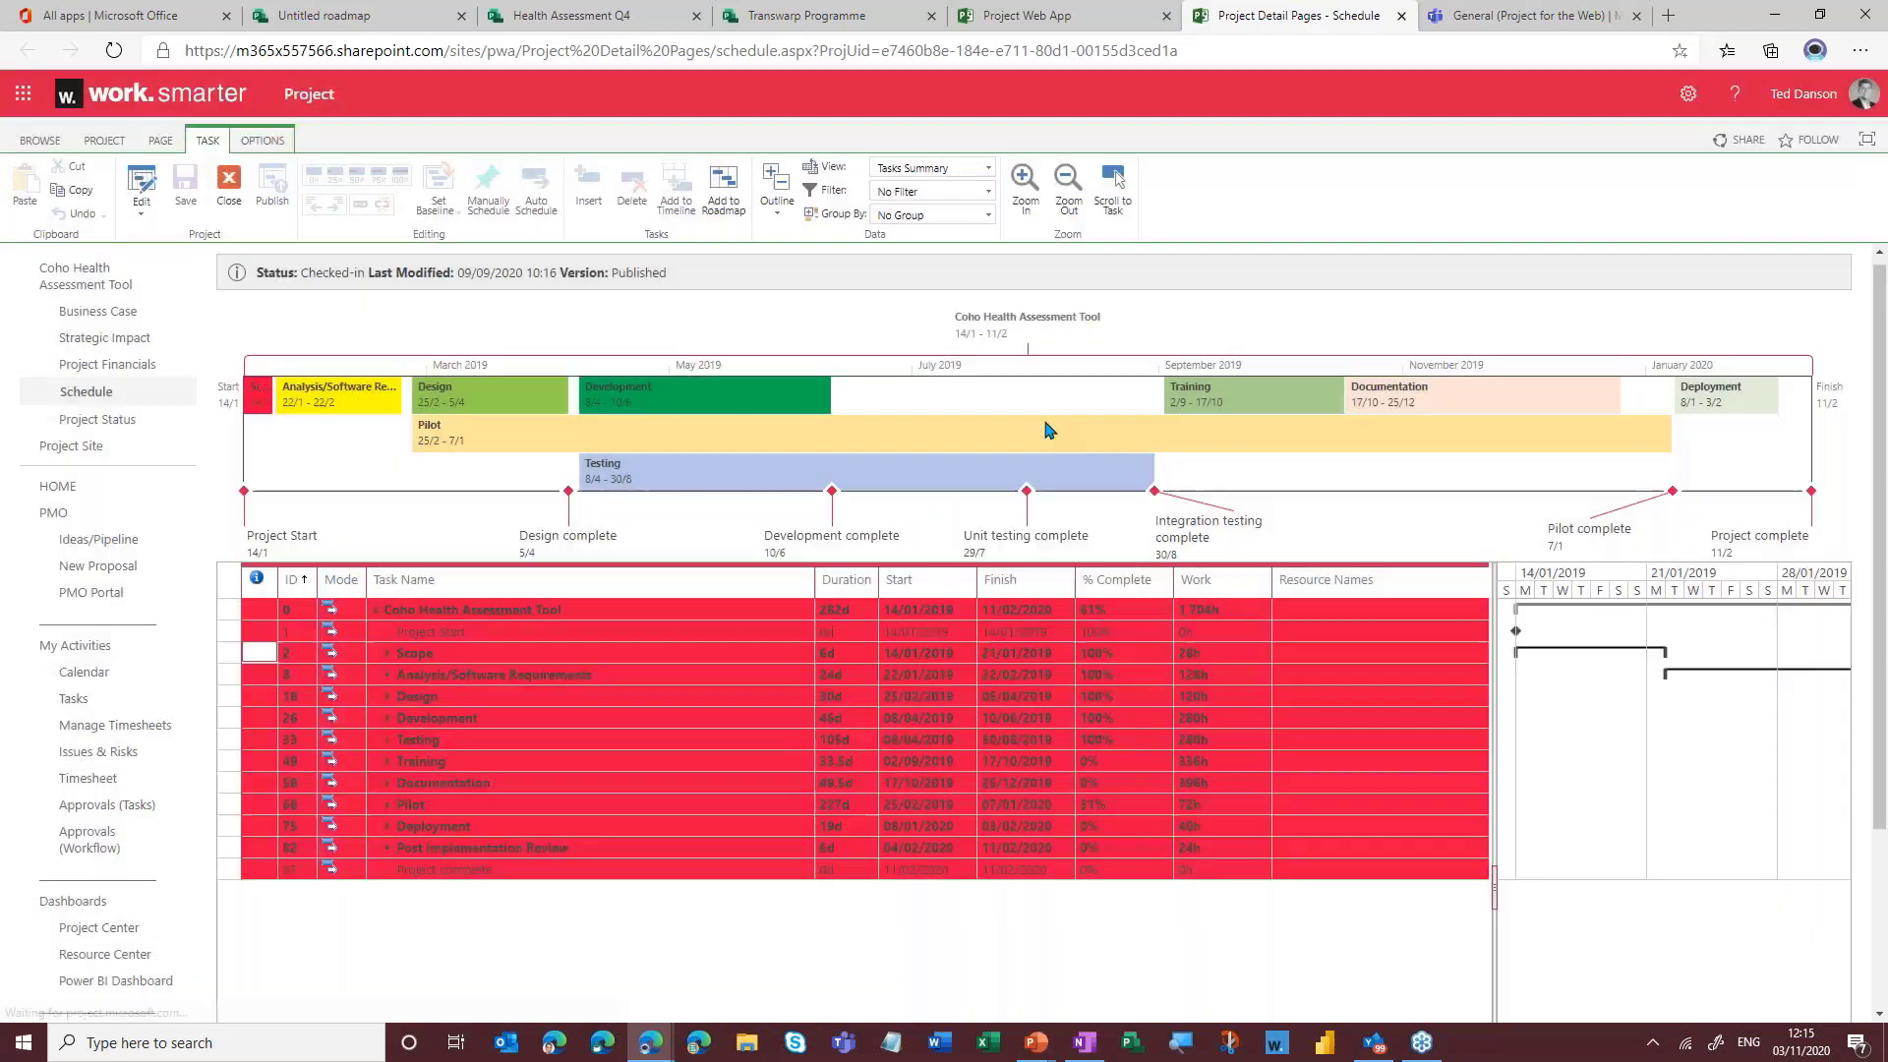
- On the Untitled roadmap, close the row panel and retype the roadmap title as 'Webinar Roadmap'
left_click(324, 16)
left_click(1855, 152)
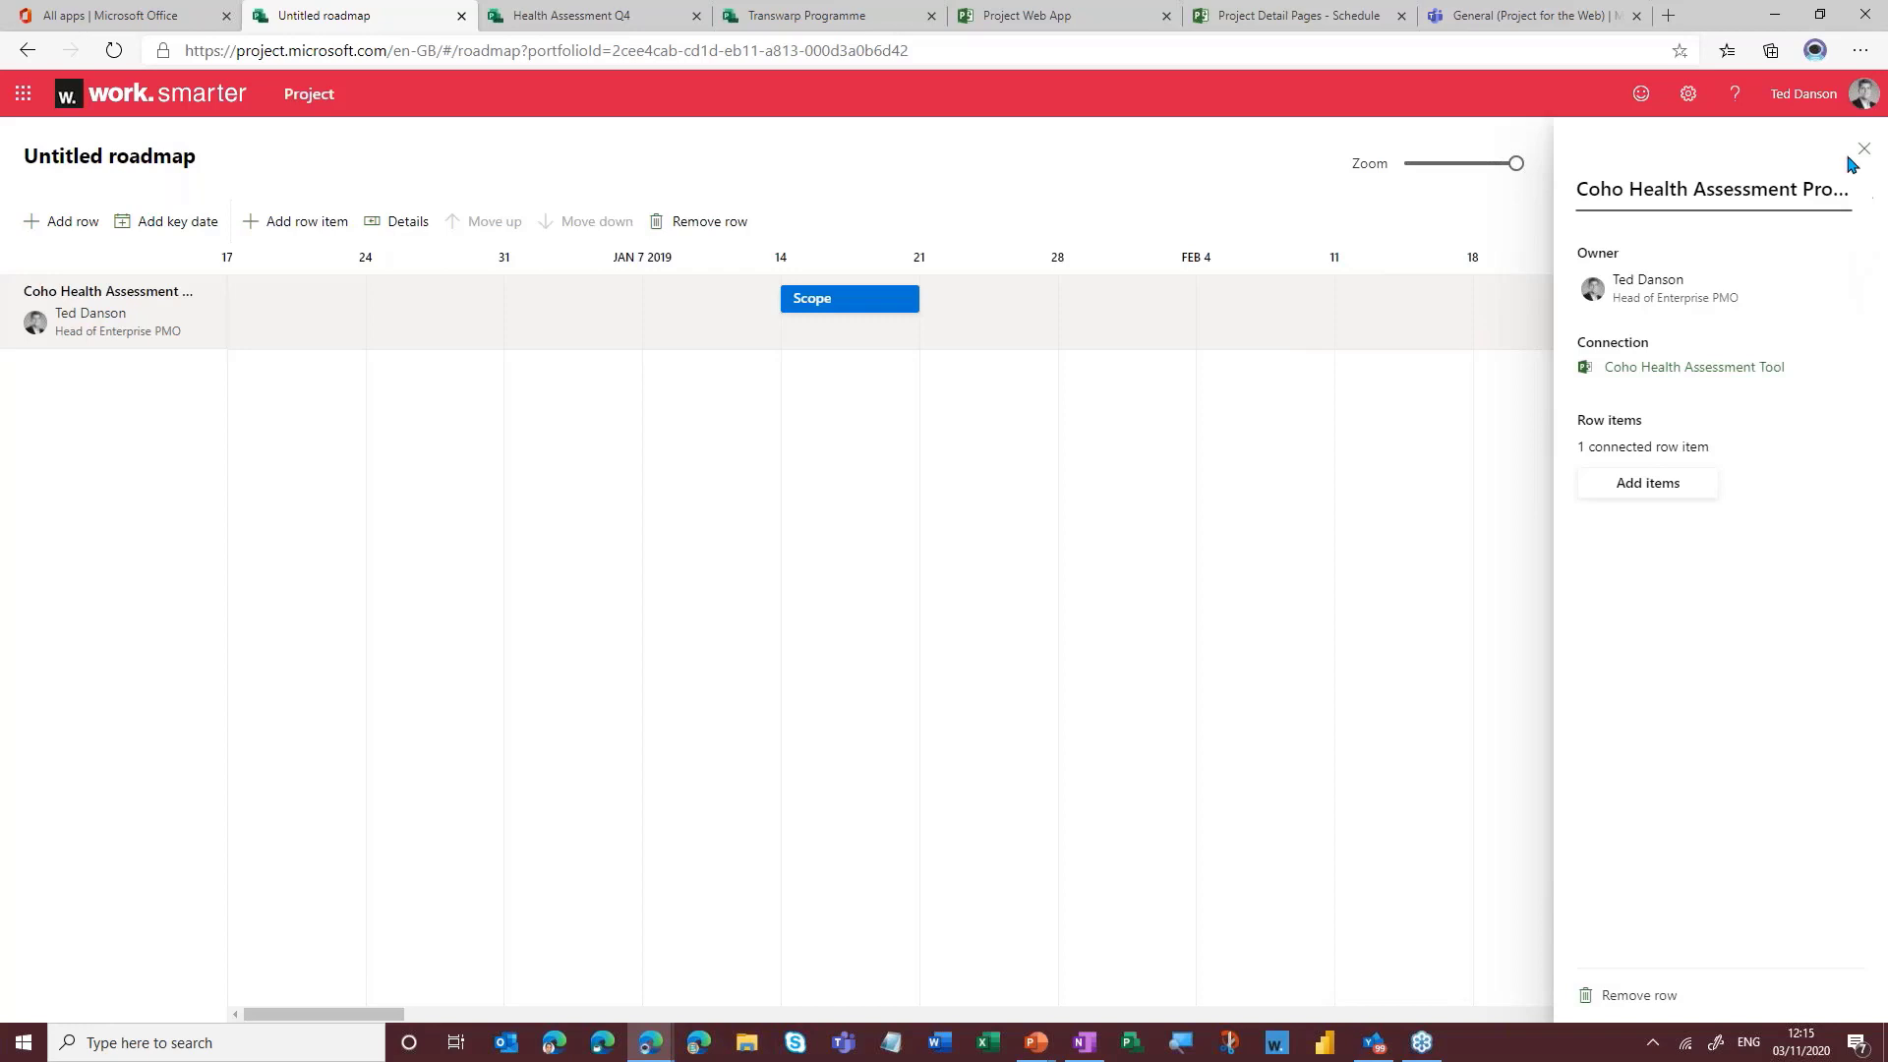
left_click(1861, 151)
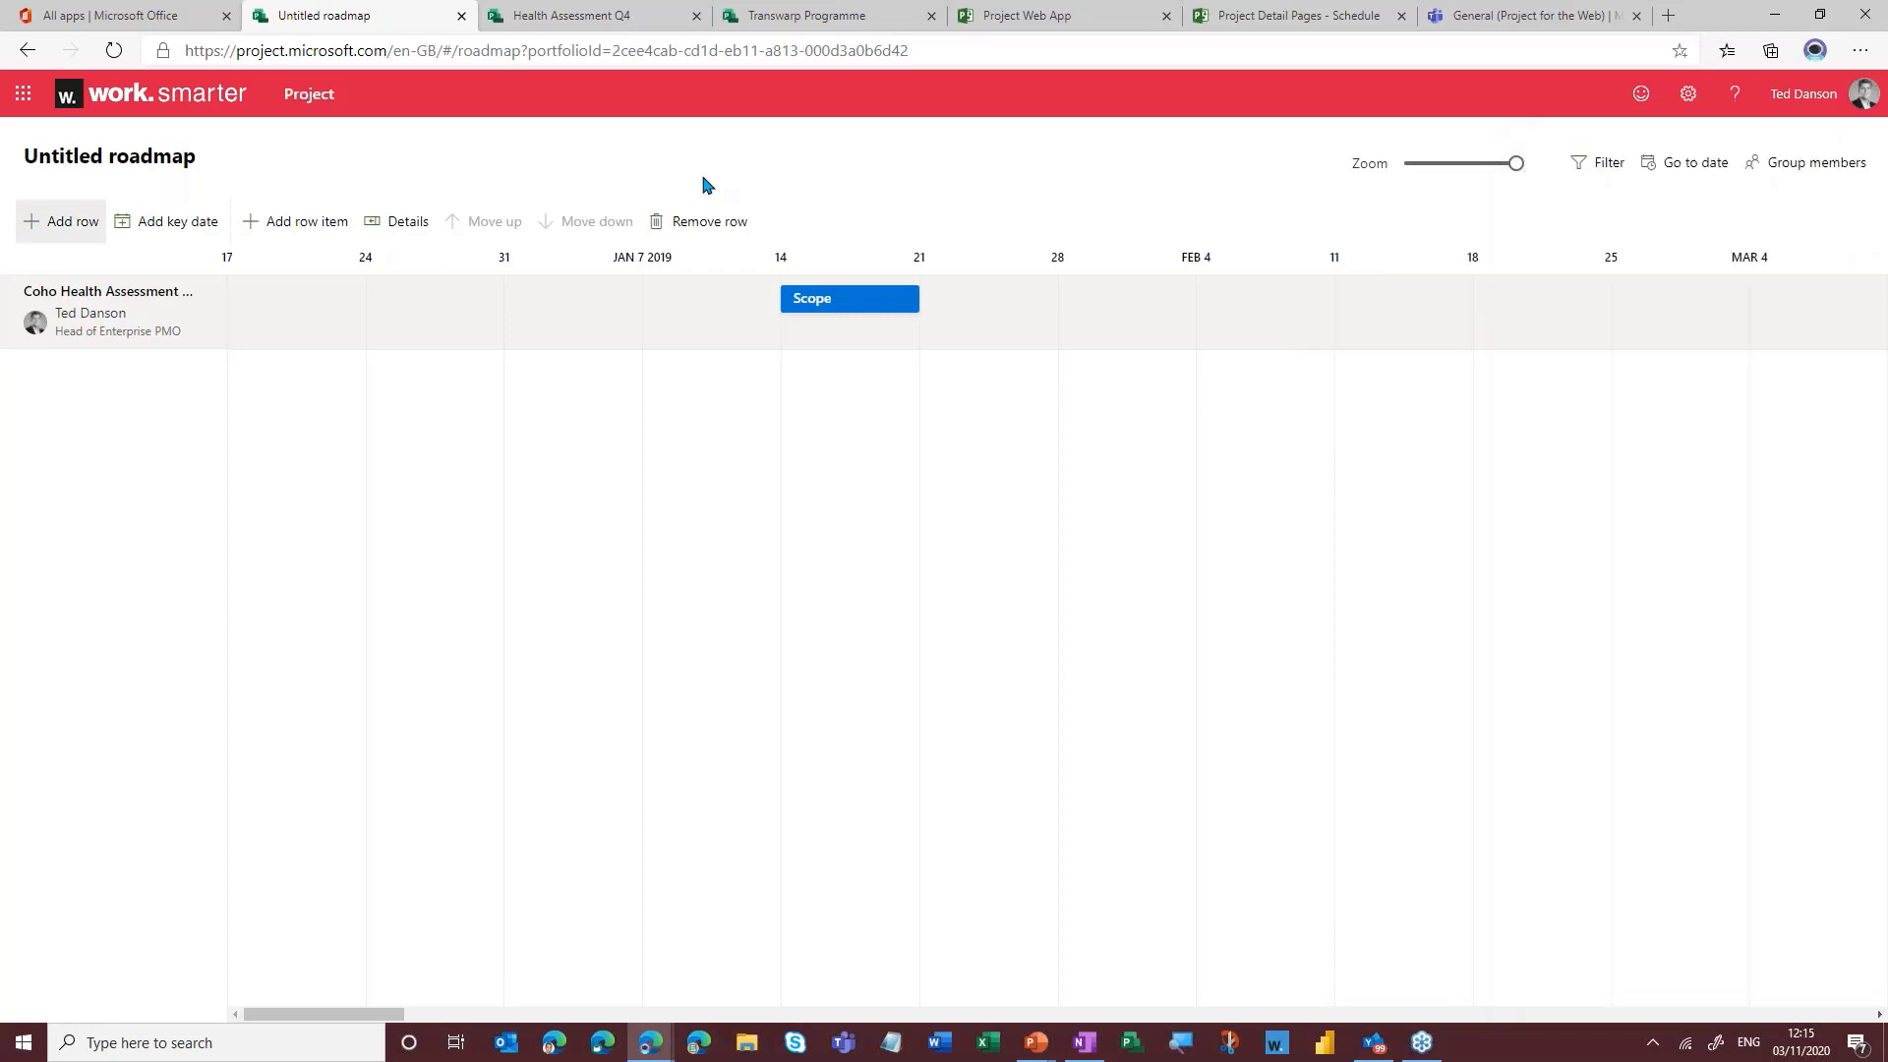
left_click(130, 159)
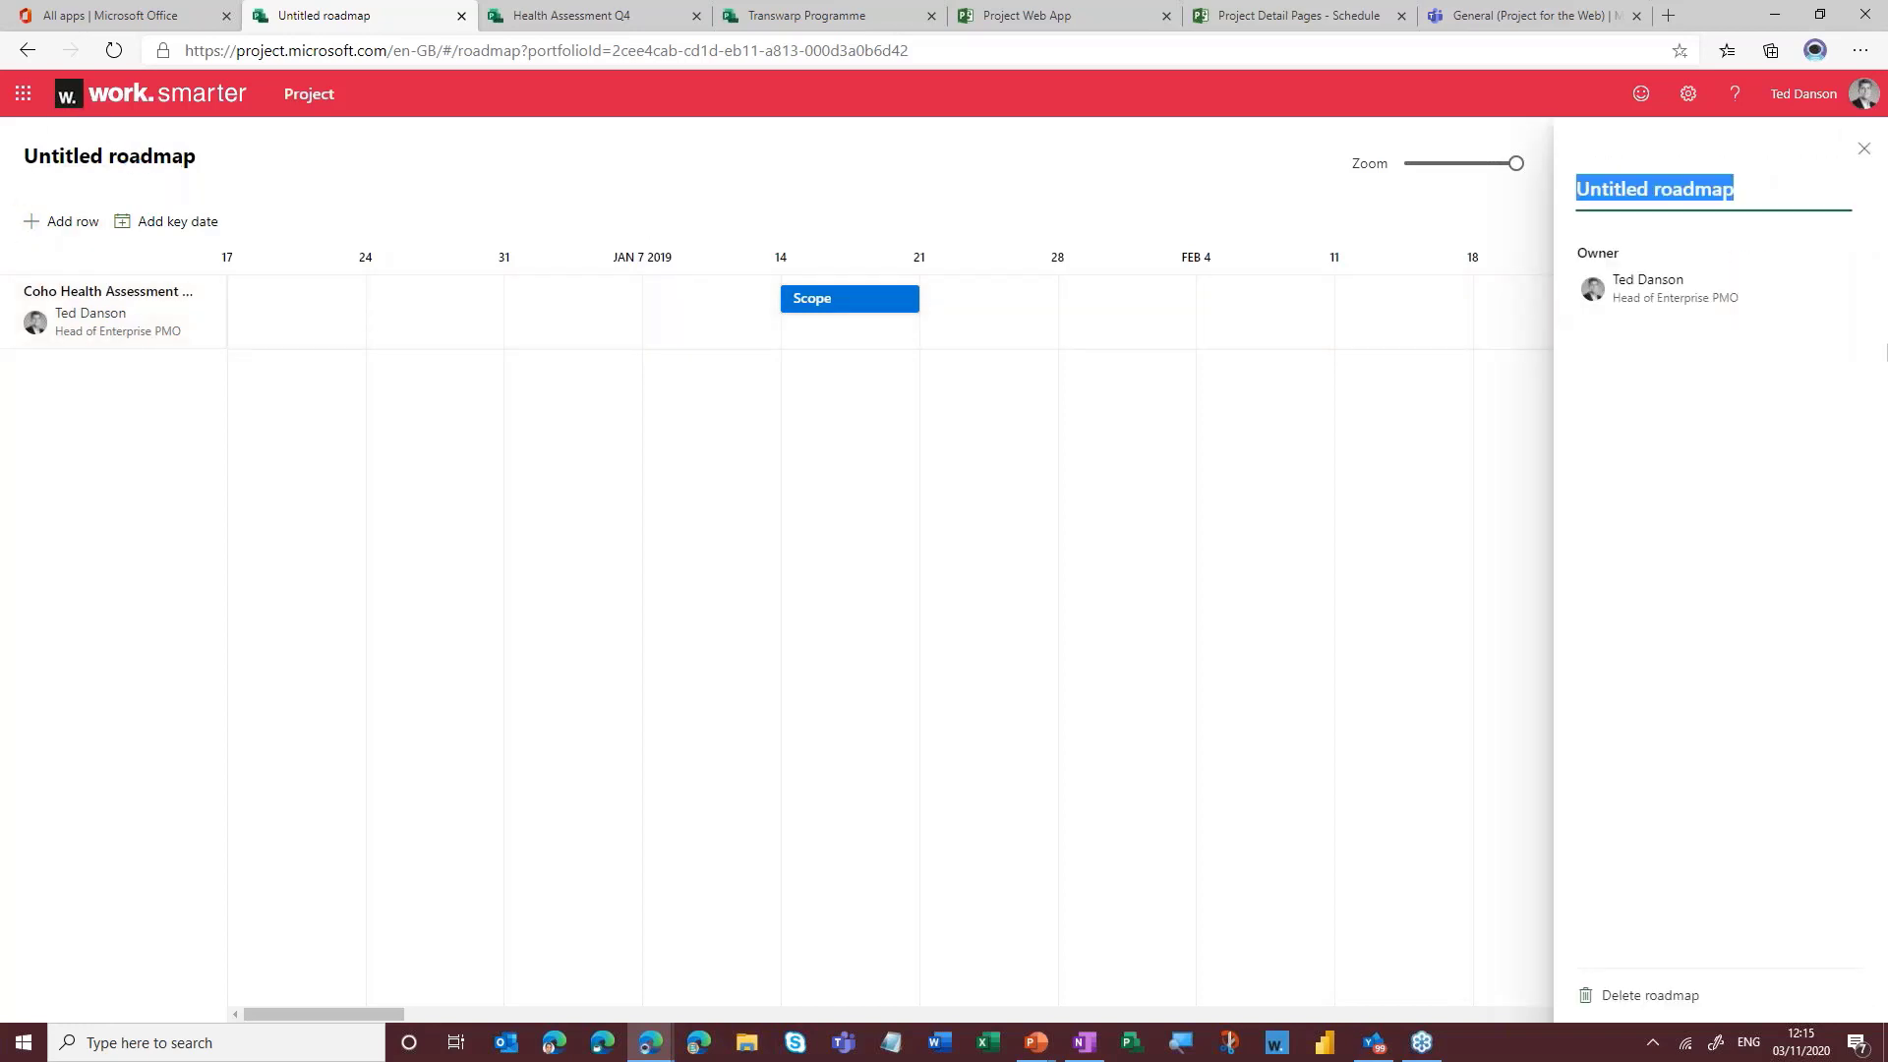
type("Webina")
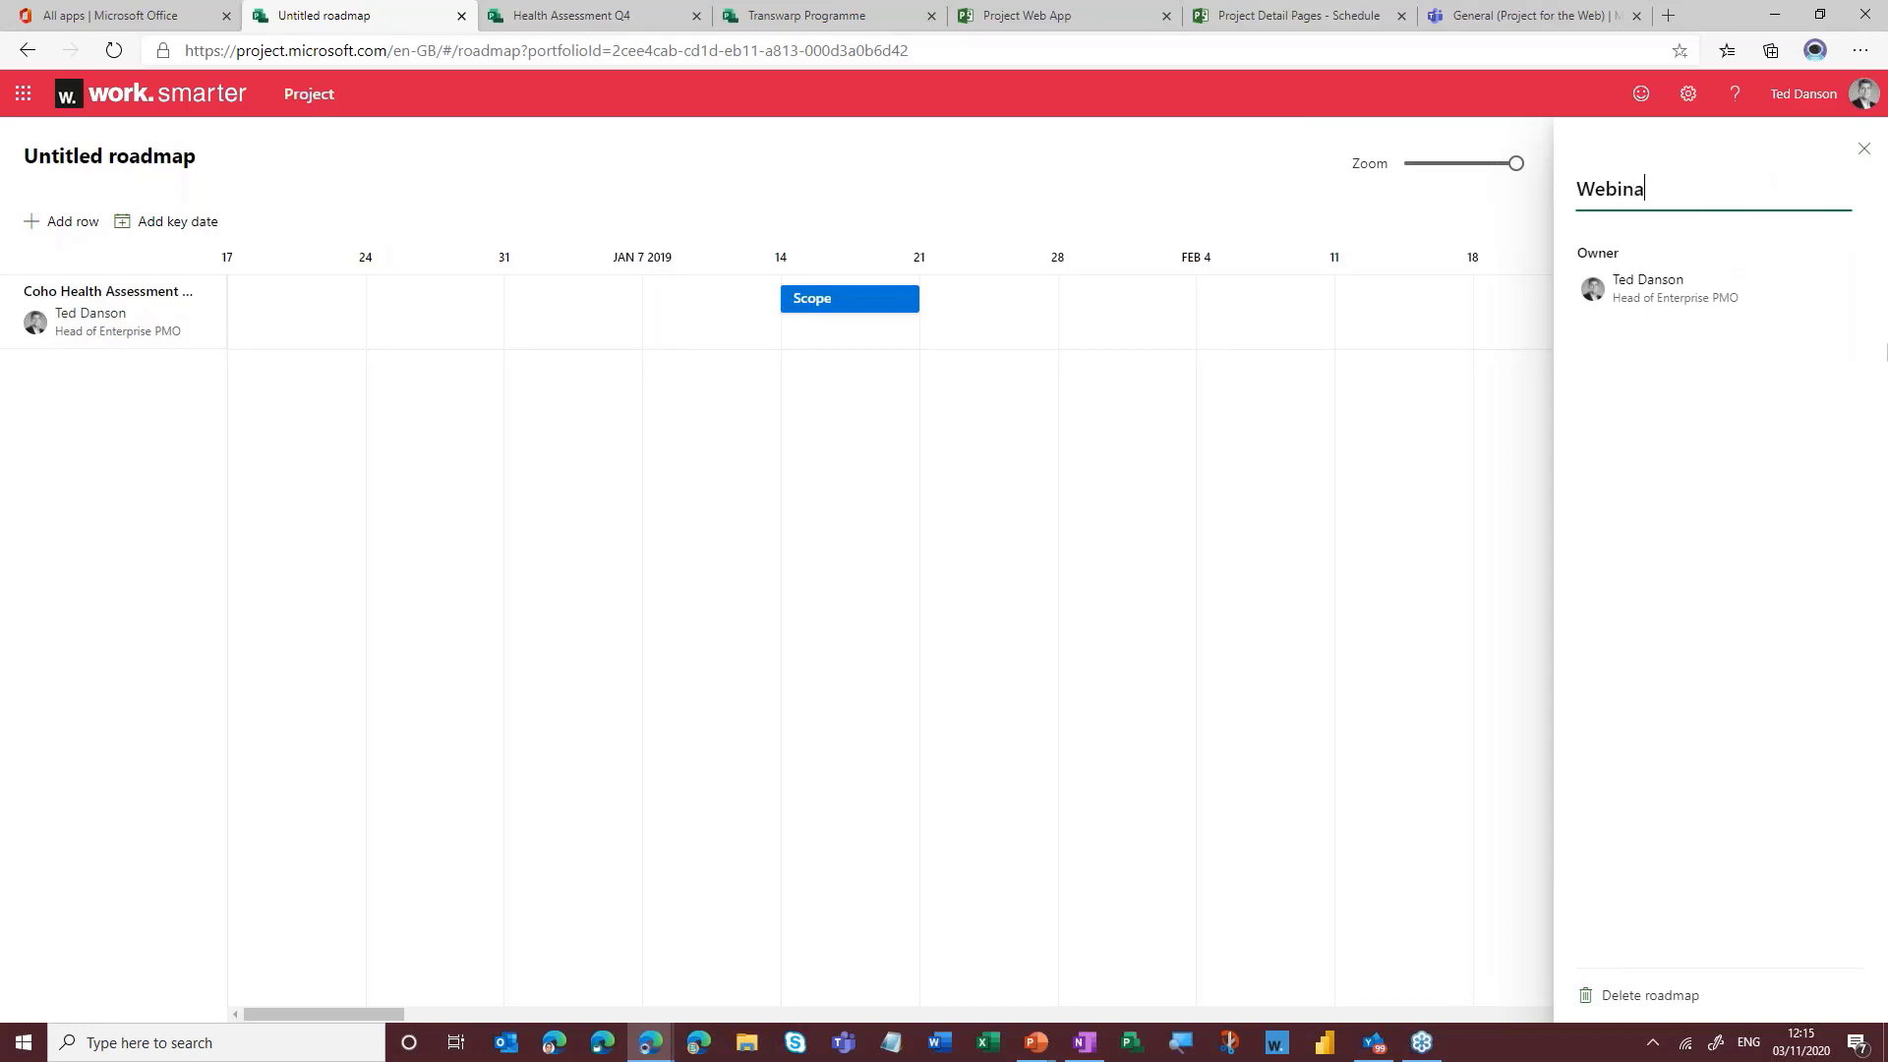
type("r Roadmap")
- Save the 'Webinar Roadmap' name, reload the page and scroll the timeline back to January 2019
key("Return")
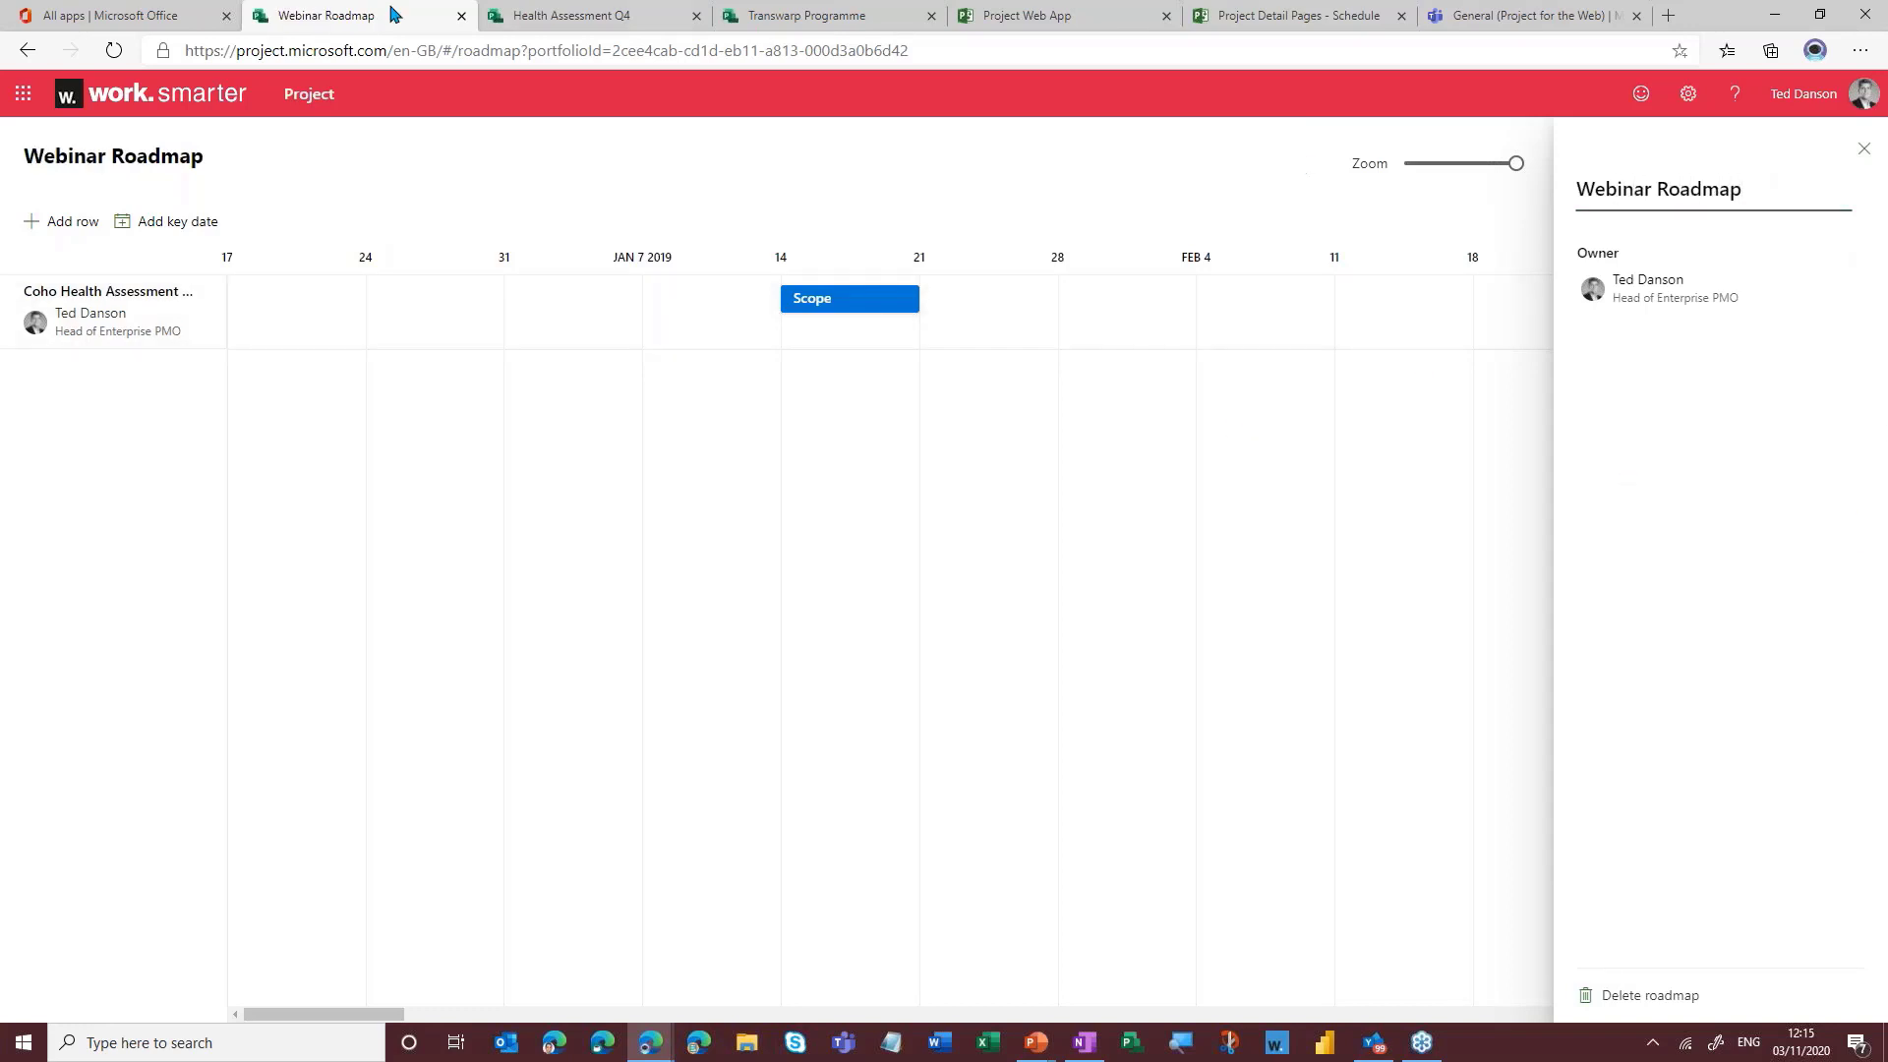
left_click(113, 51)
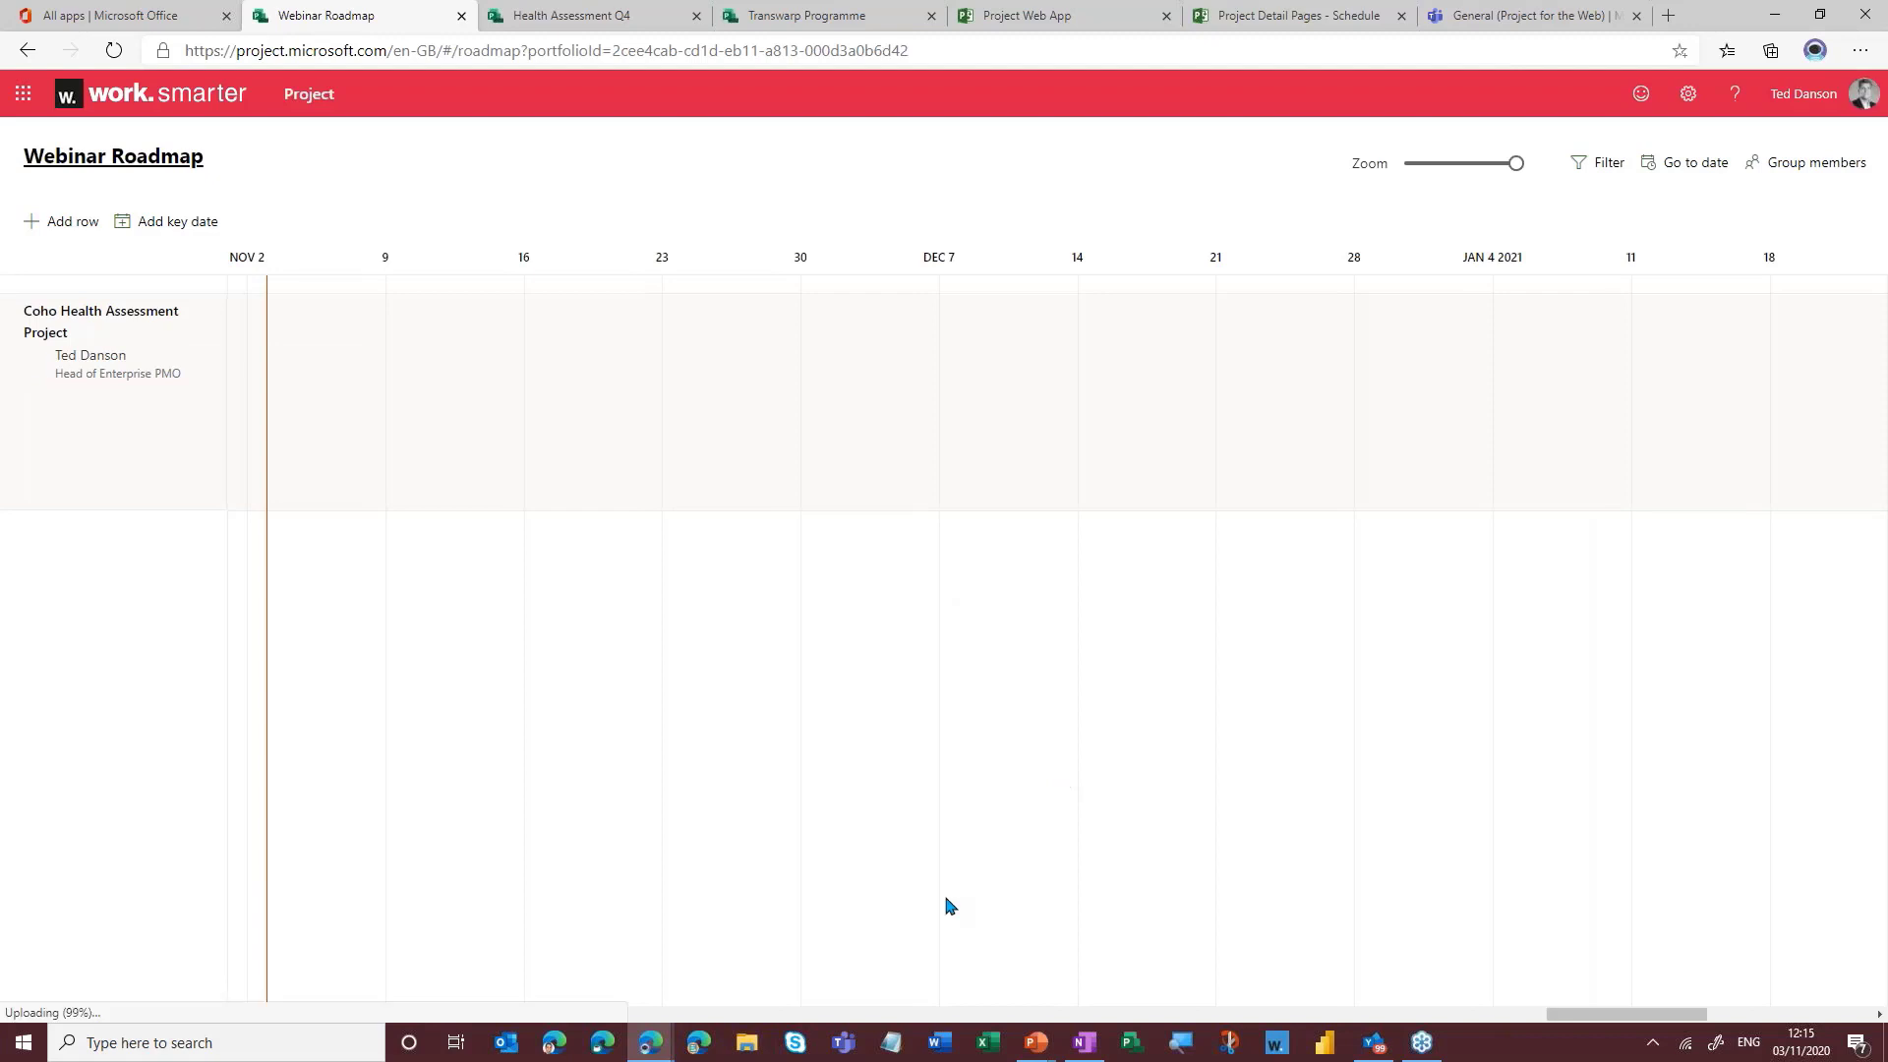
left_click_drag(1598, 1016, 322, 1018)
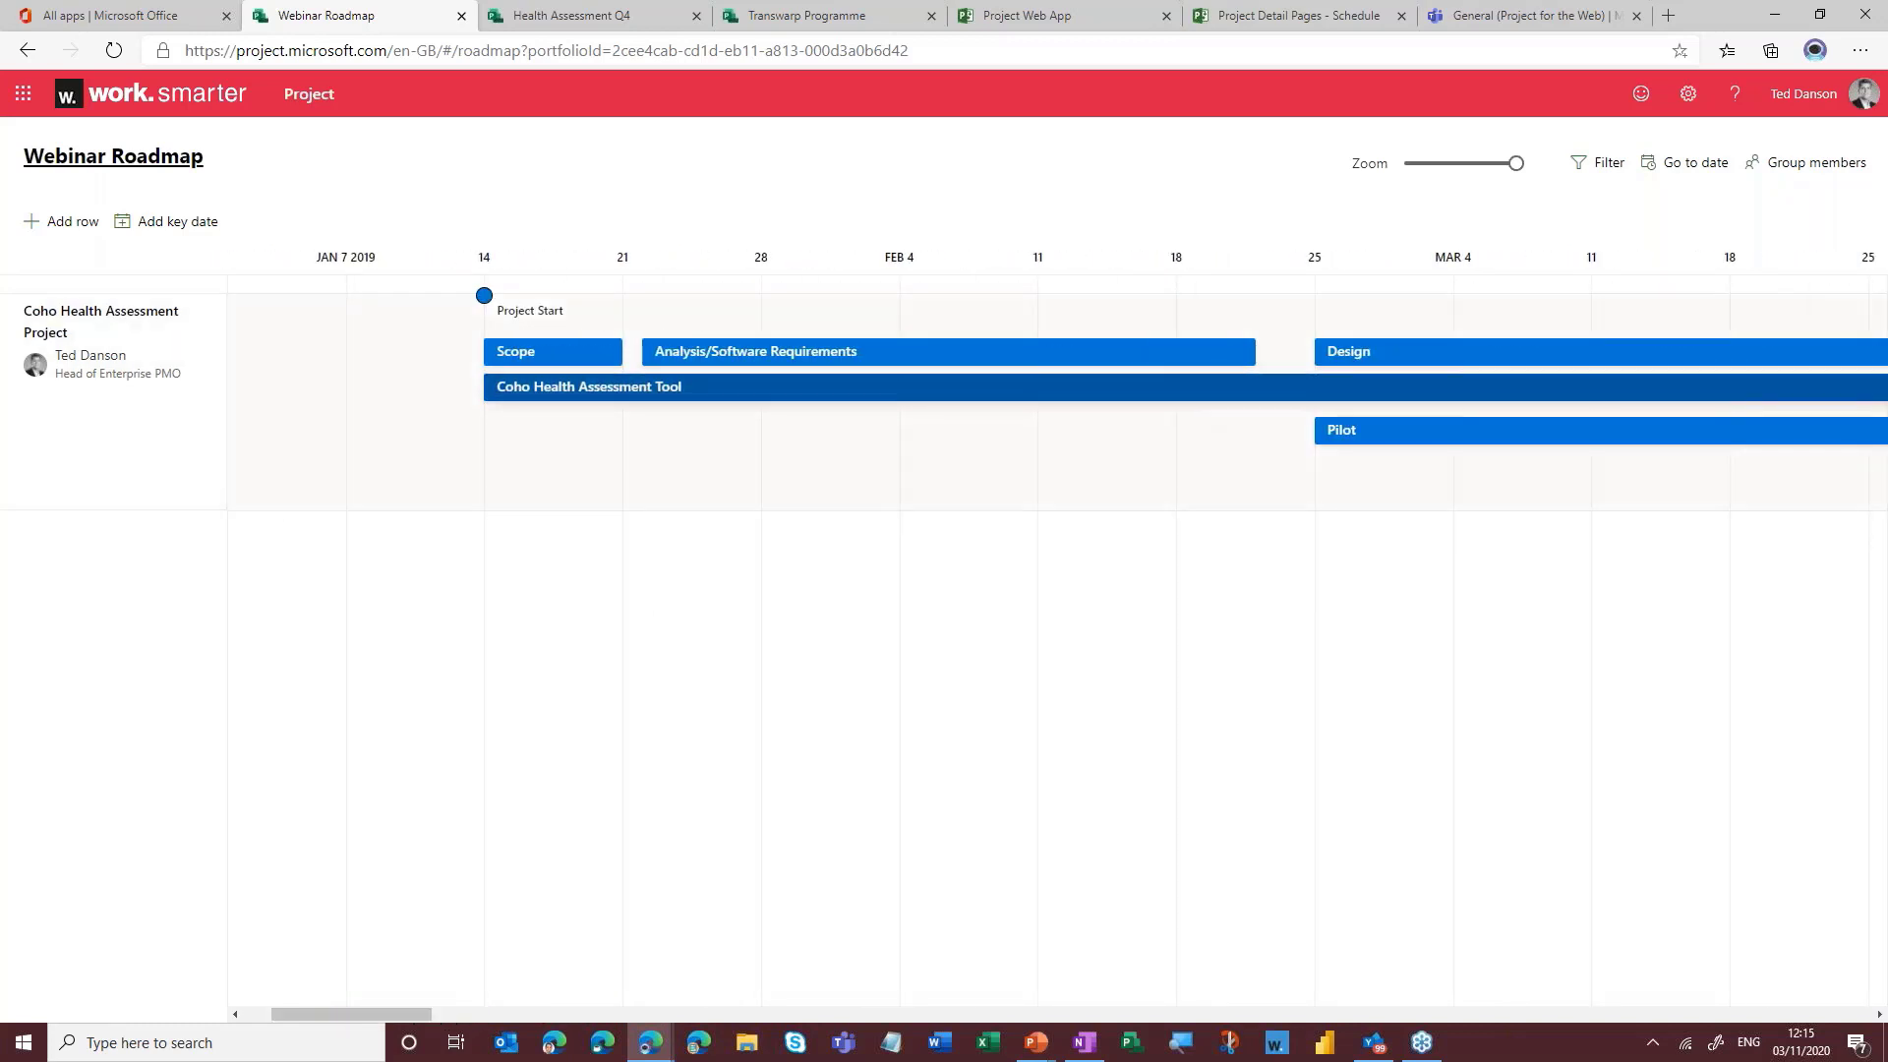
- Add the Analysis complete milestone to the Coho Health Assessment row
left_click(108, 323)
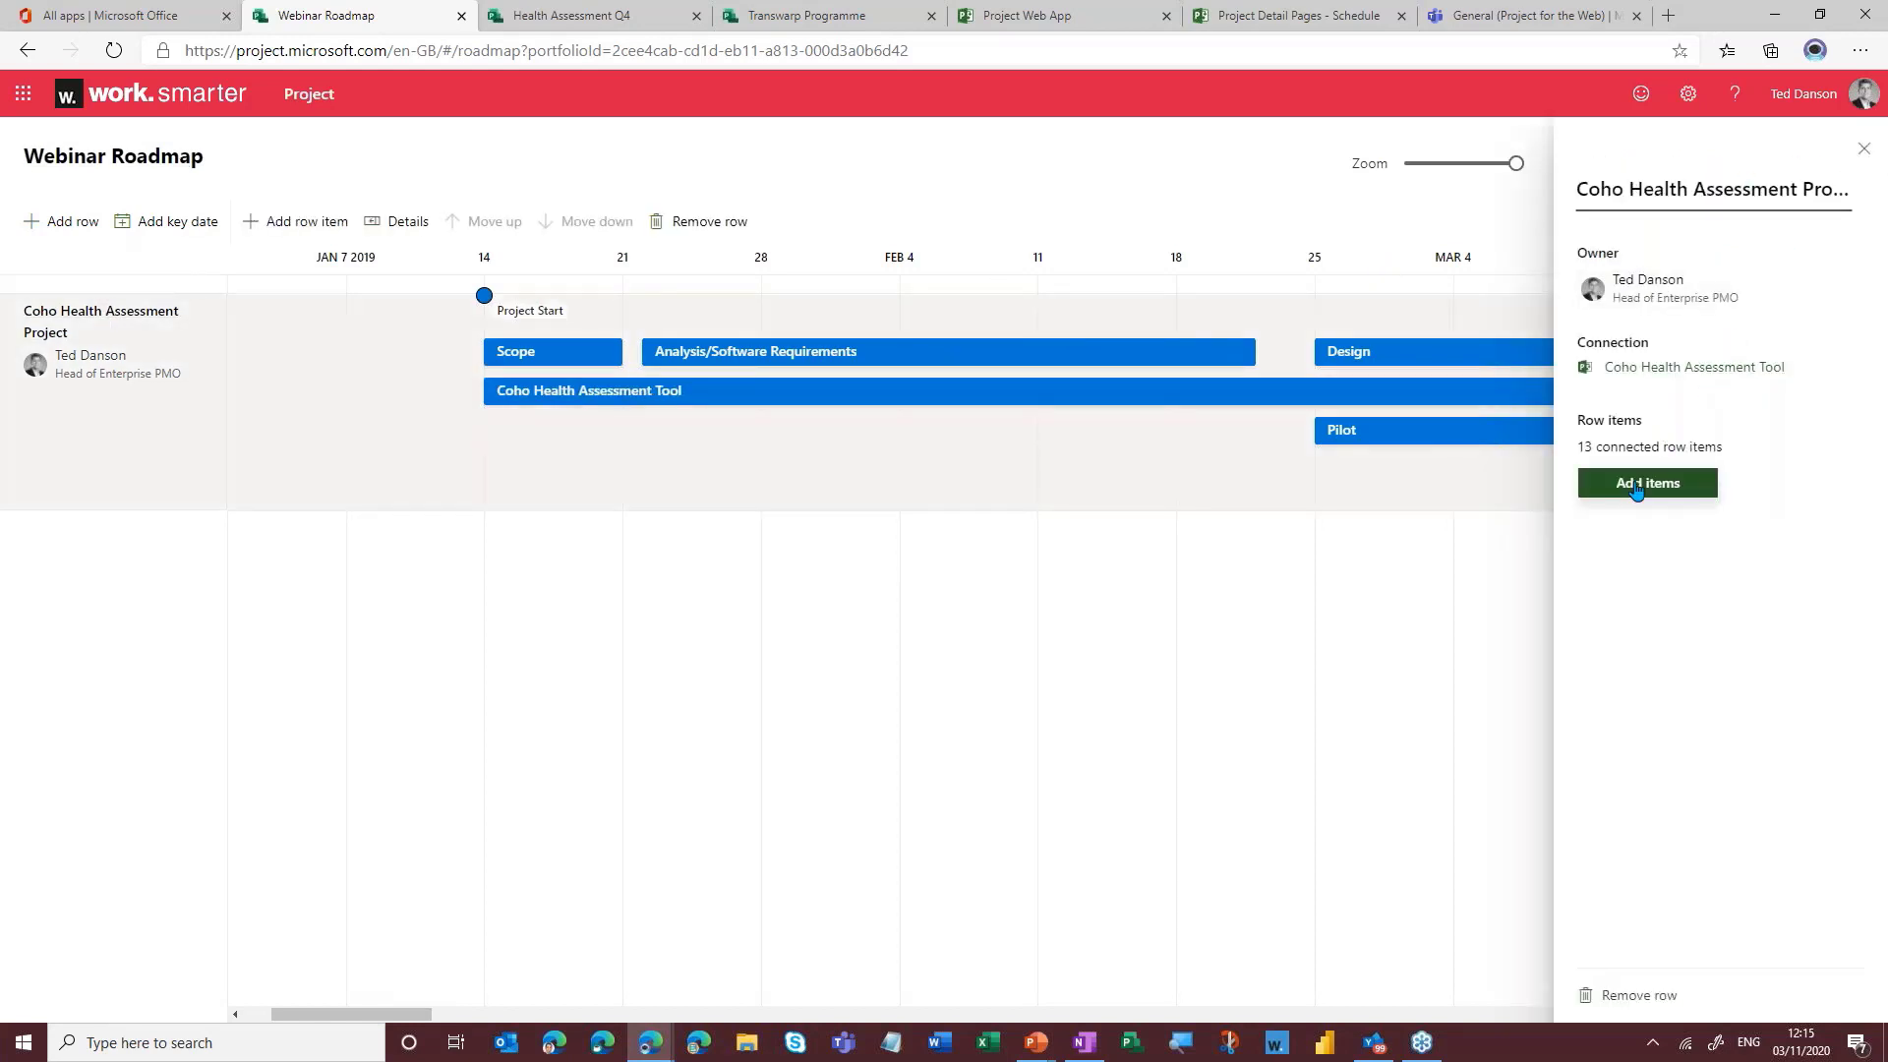
left_click(1637, 488)
type("complete")
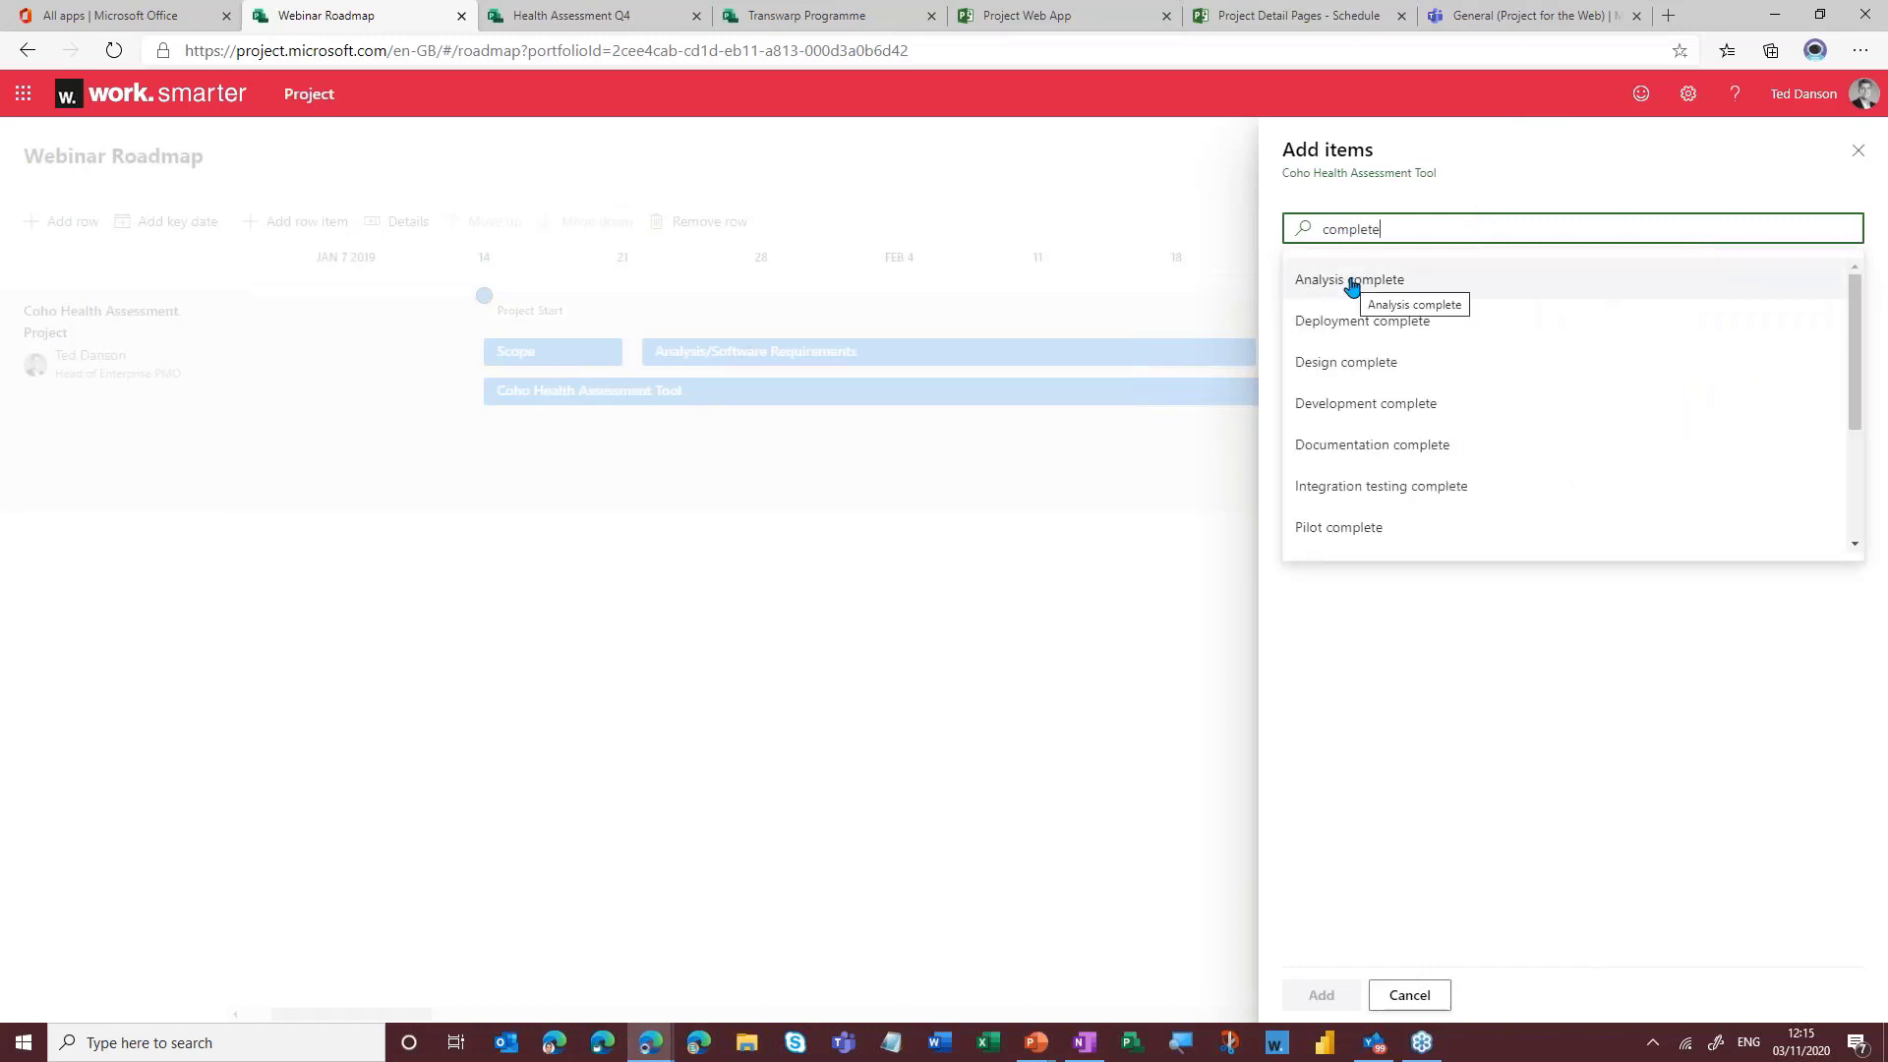
left_click(1348, 283)
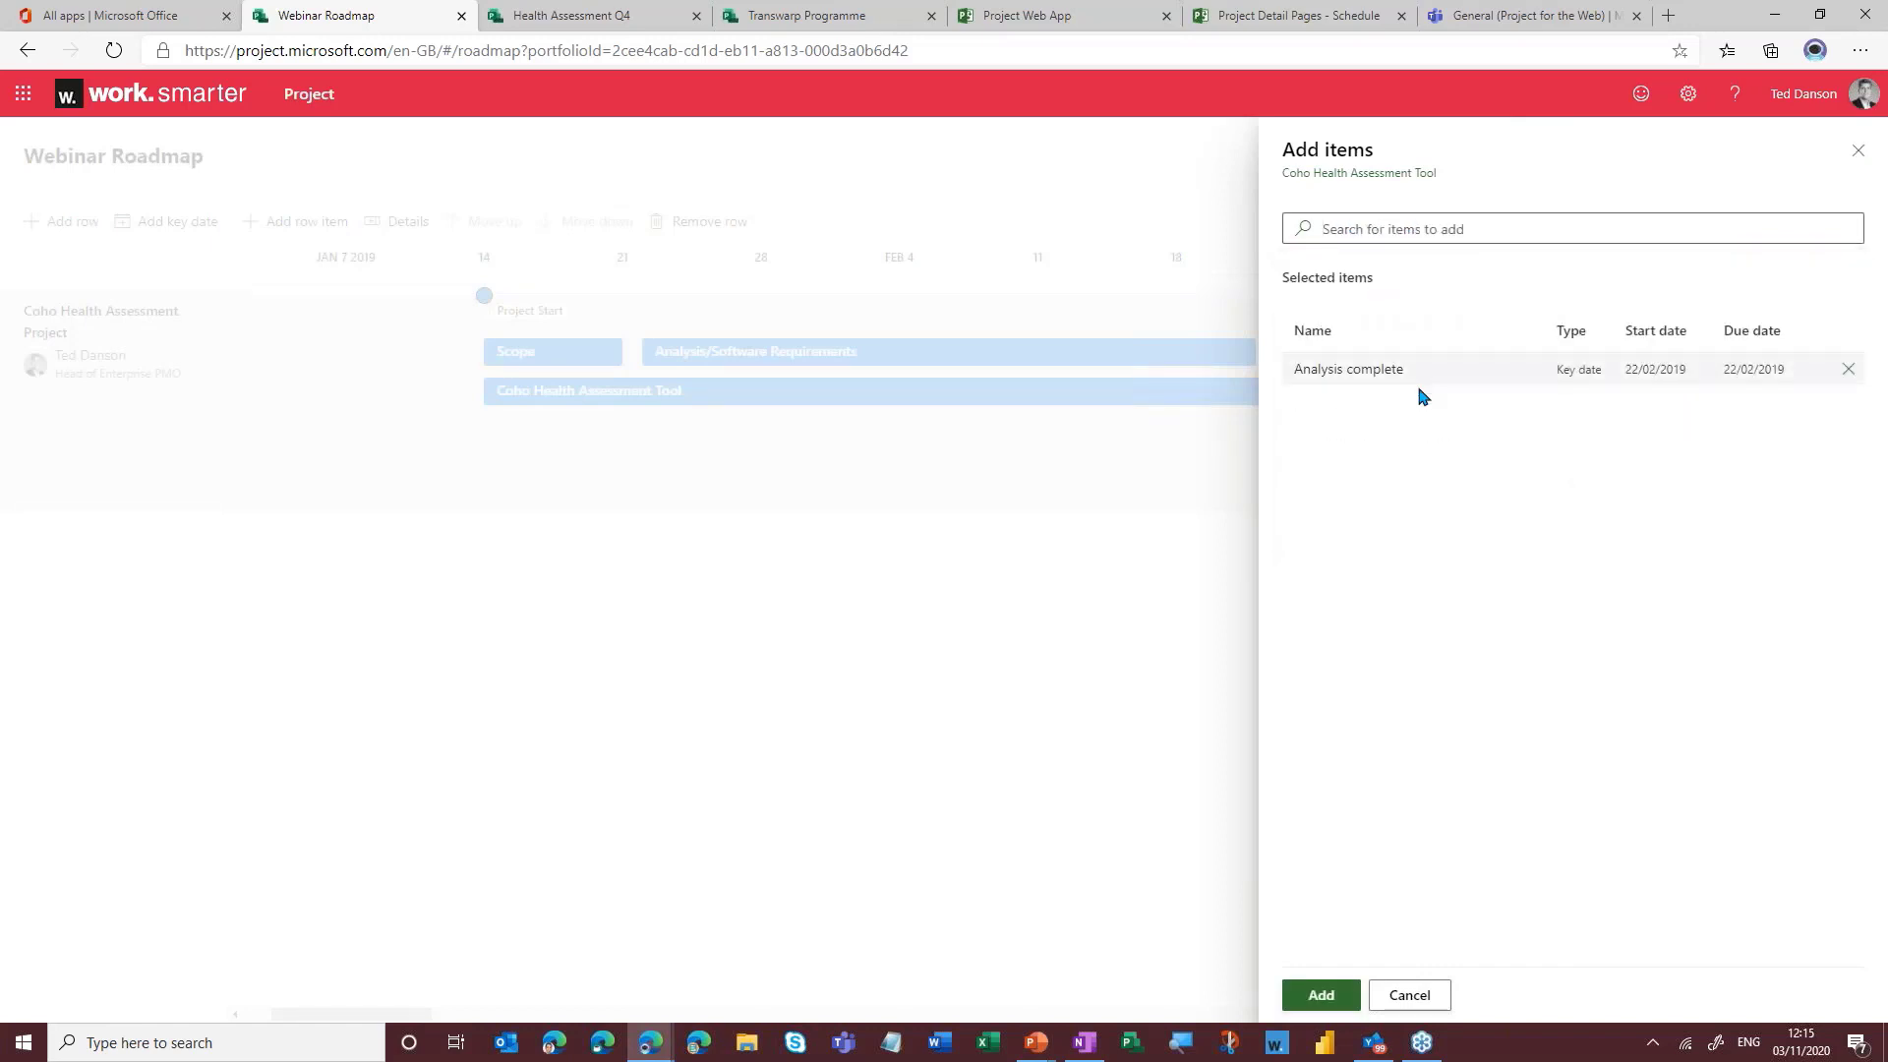
left_click(1321, 995)
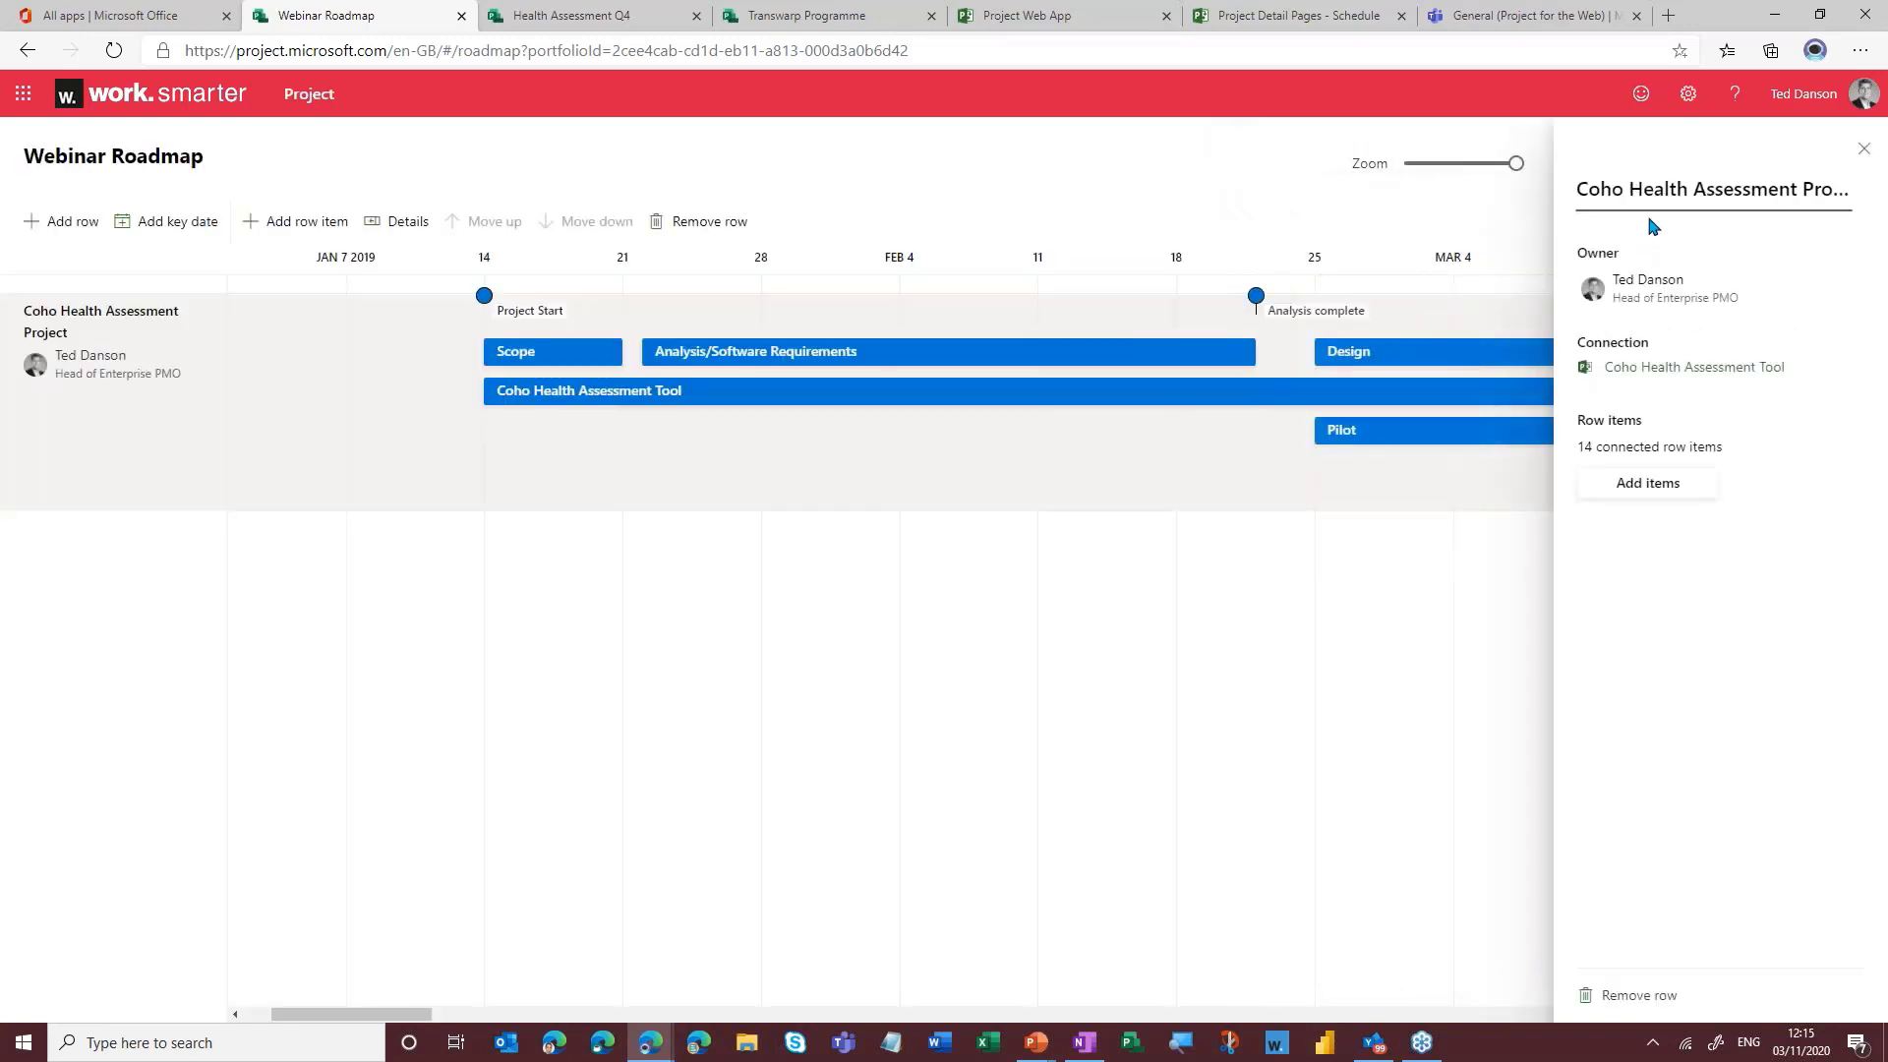
- Add the Deployment complete and Pilot complete milestones to the Coho row and close its details
left_click(1652, 485)
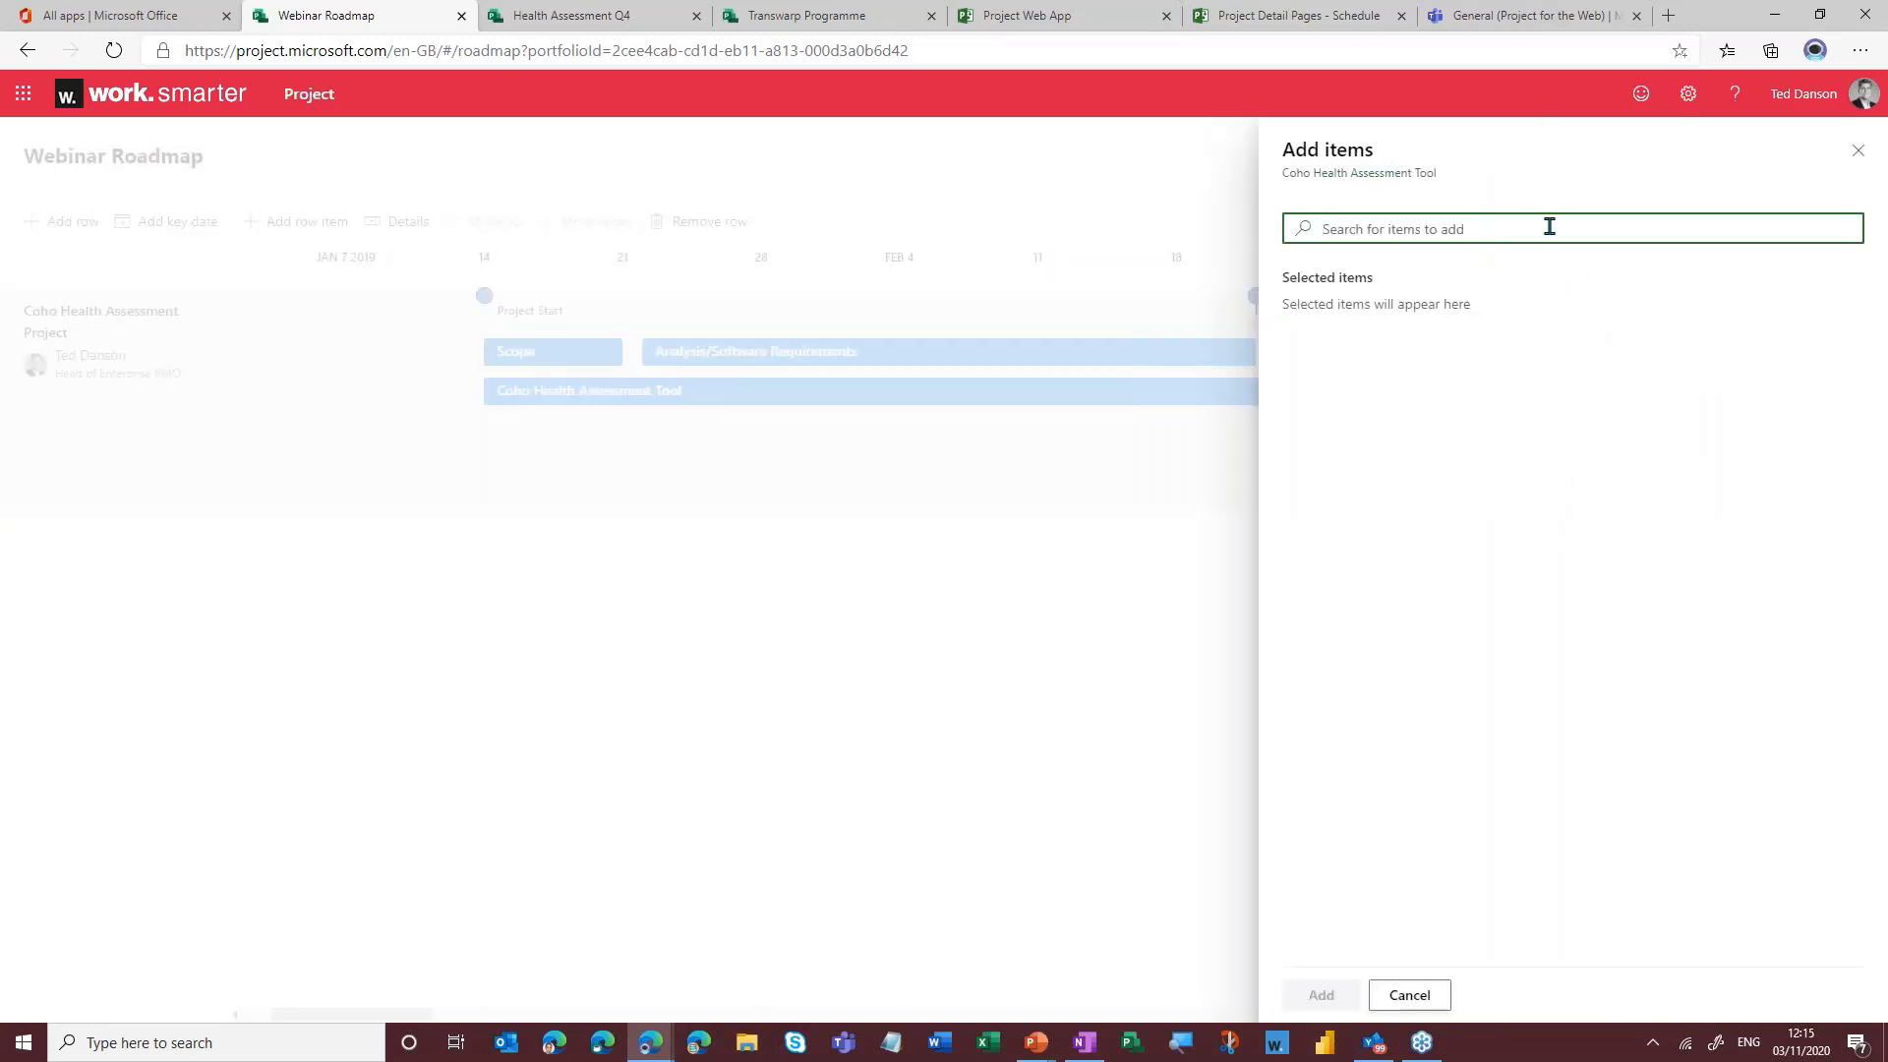
type("complete")
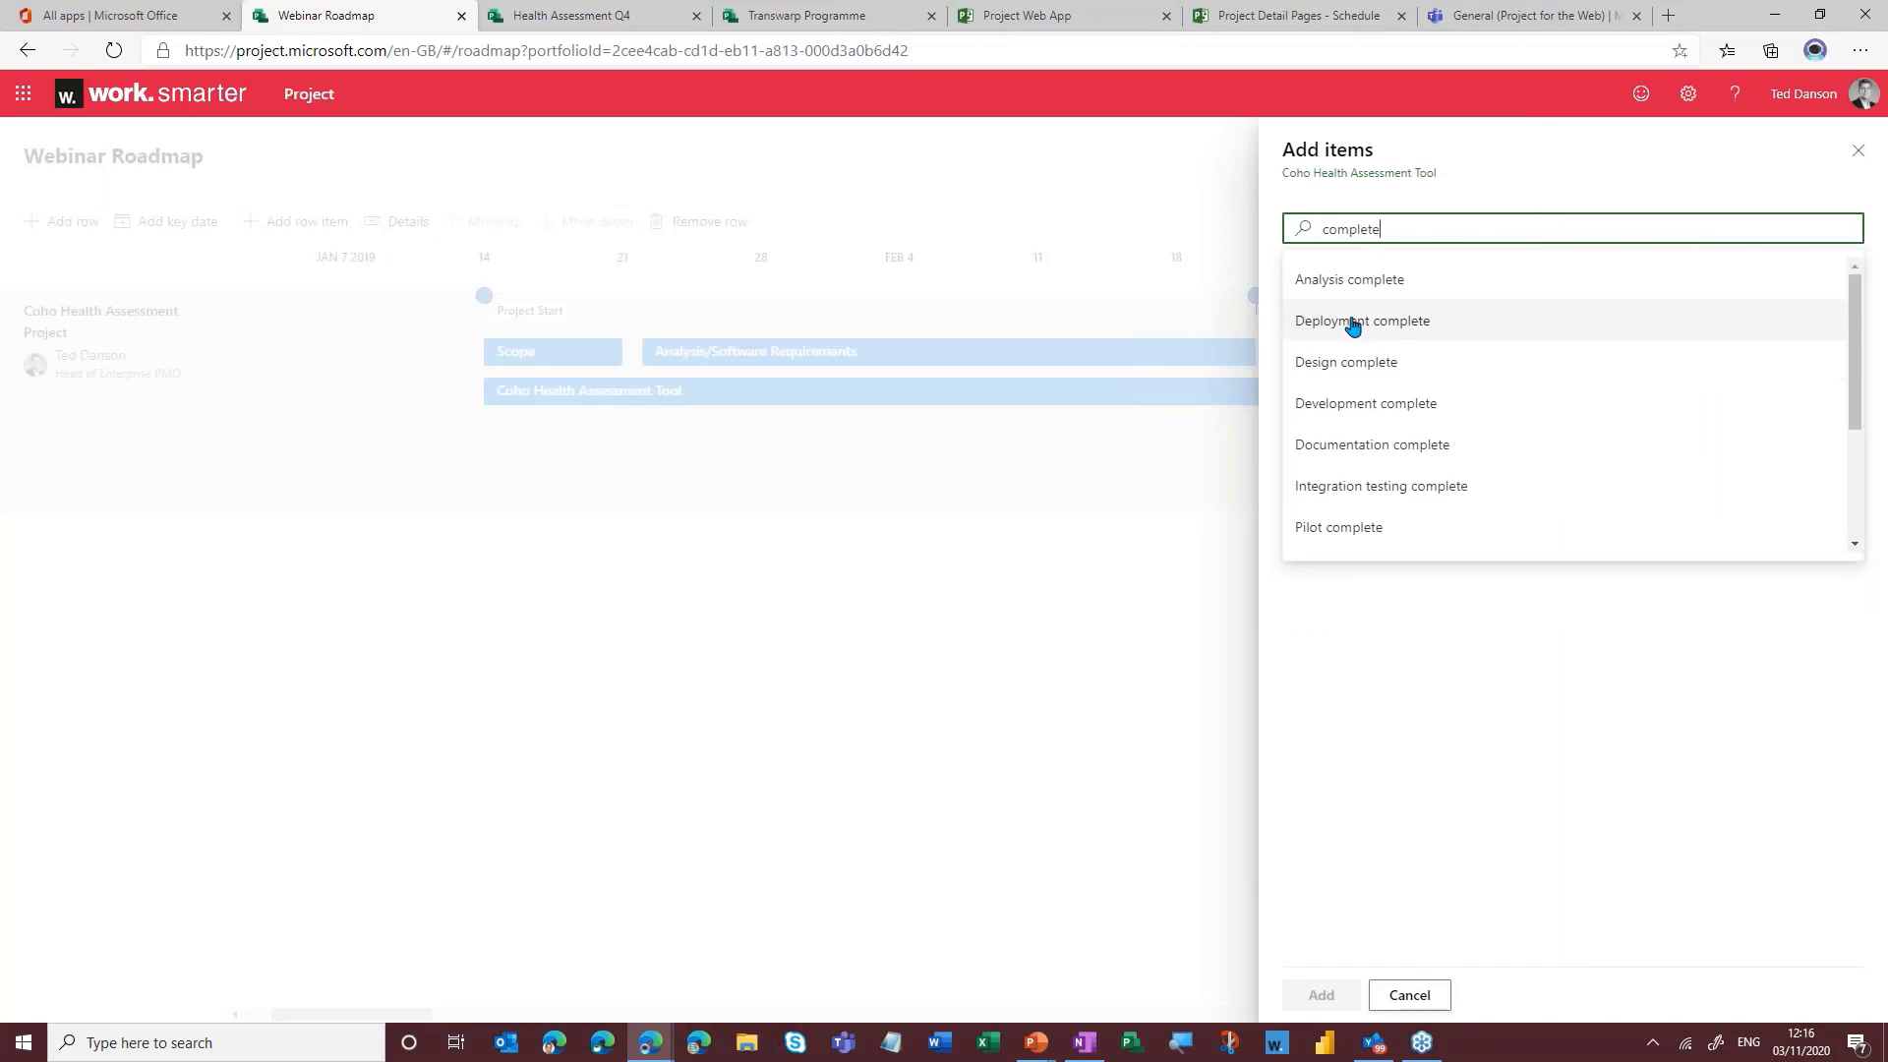
left_click(1353, 323)
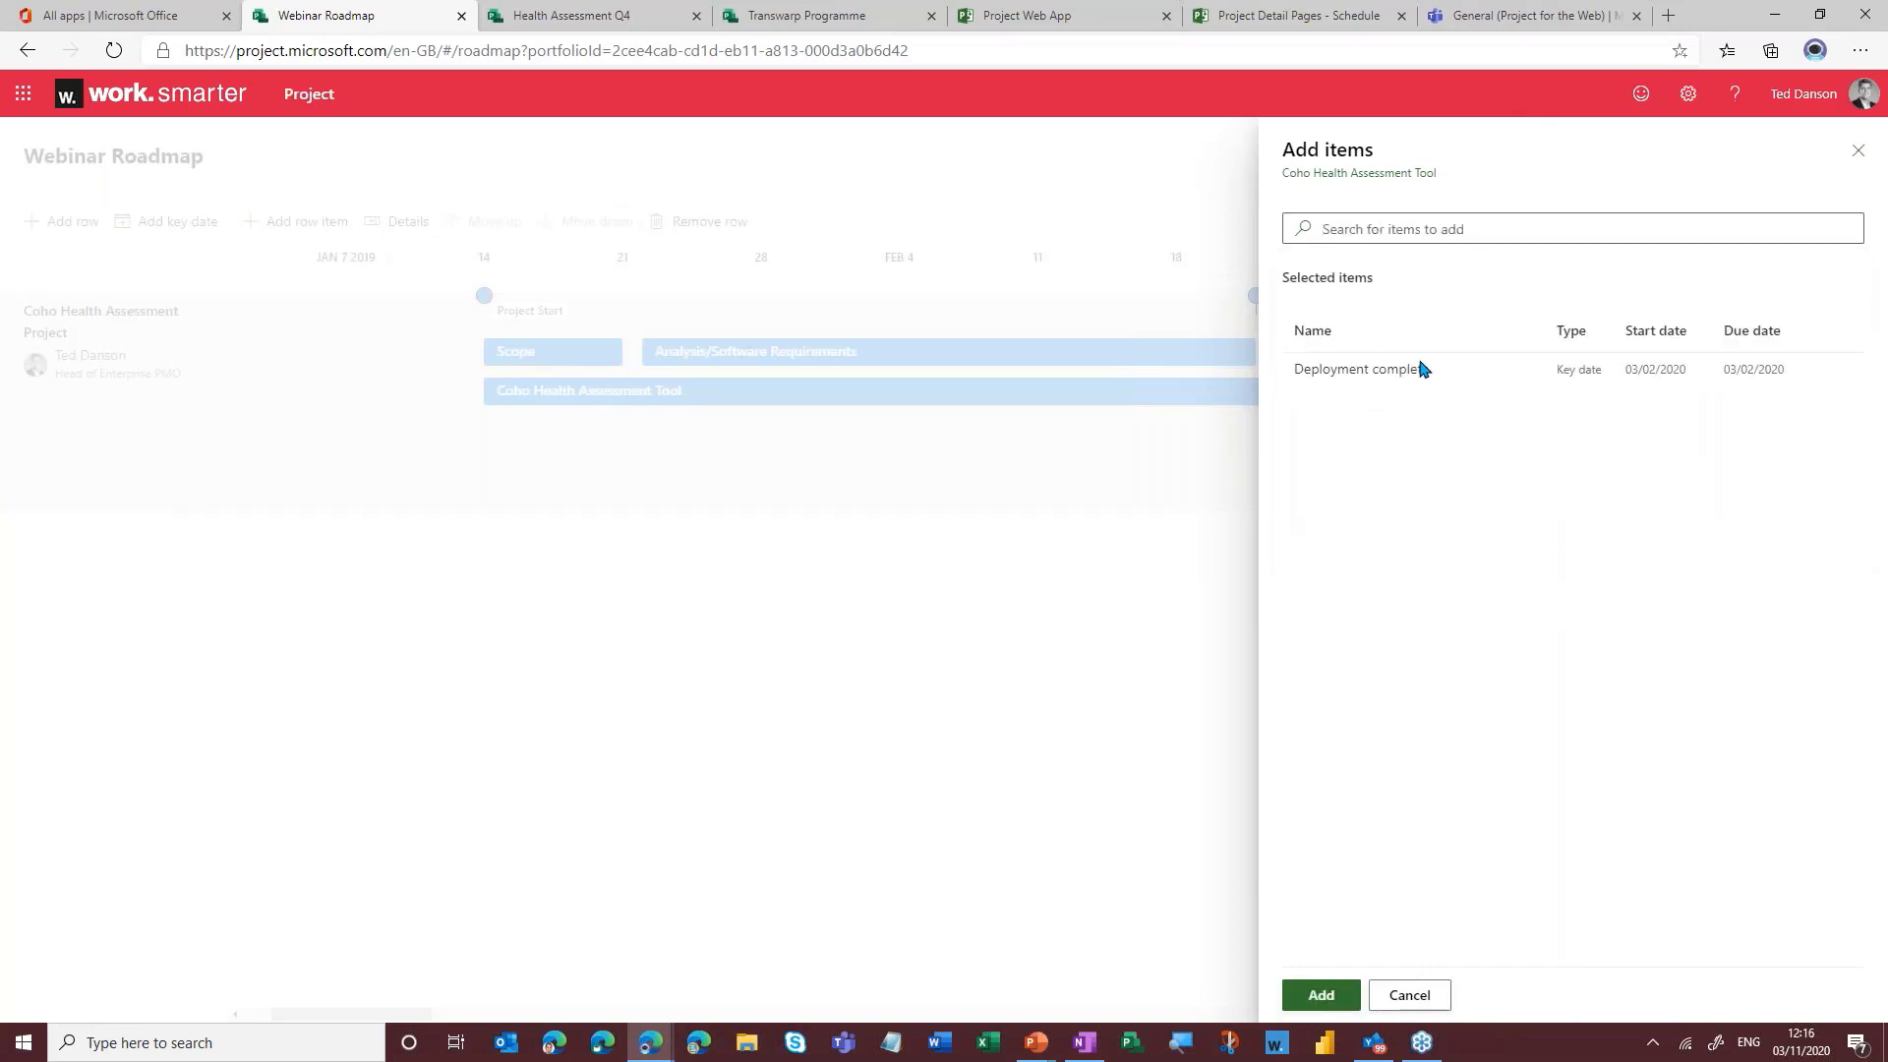
type("complete")
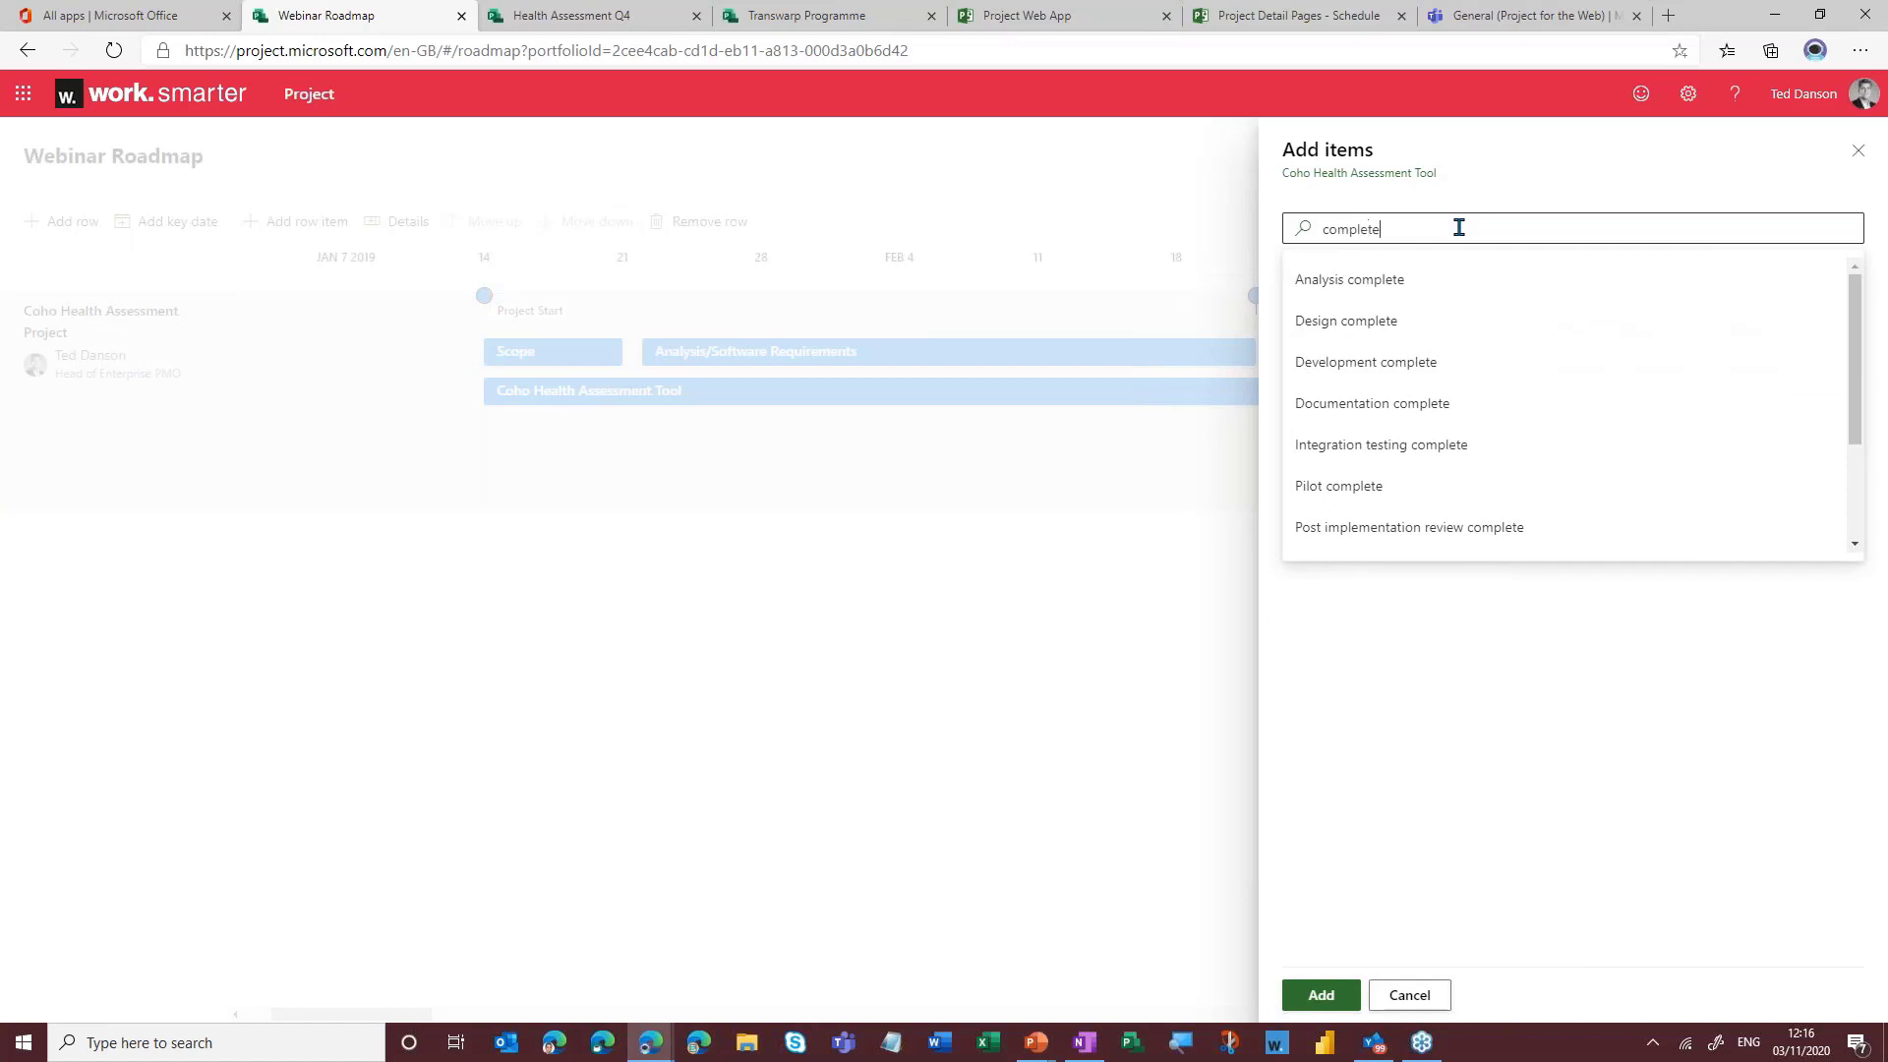
left_click(1354, 486)
left_click(1322, 995)
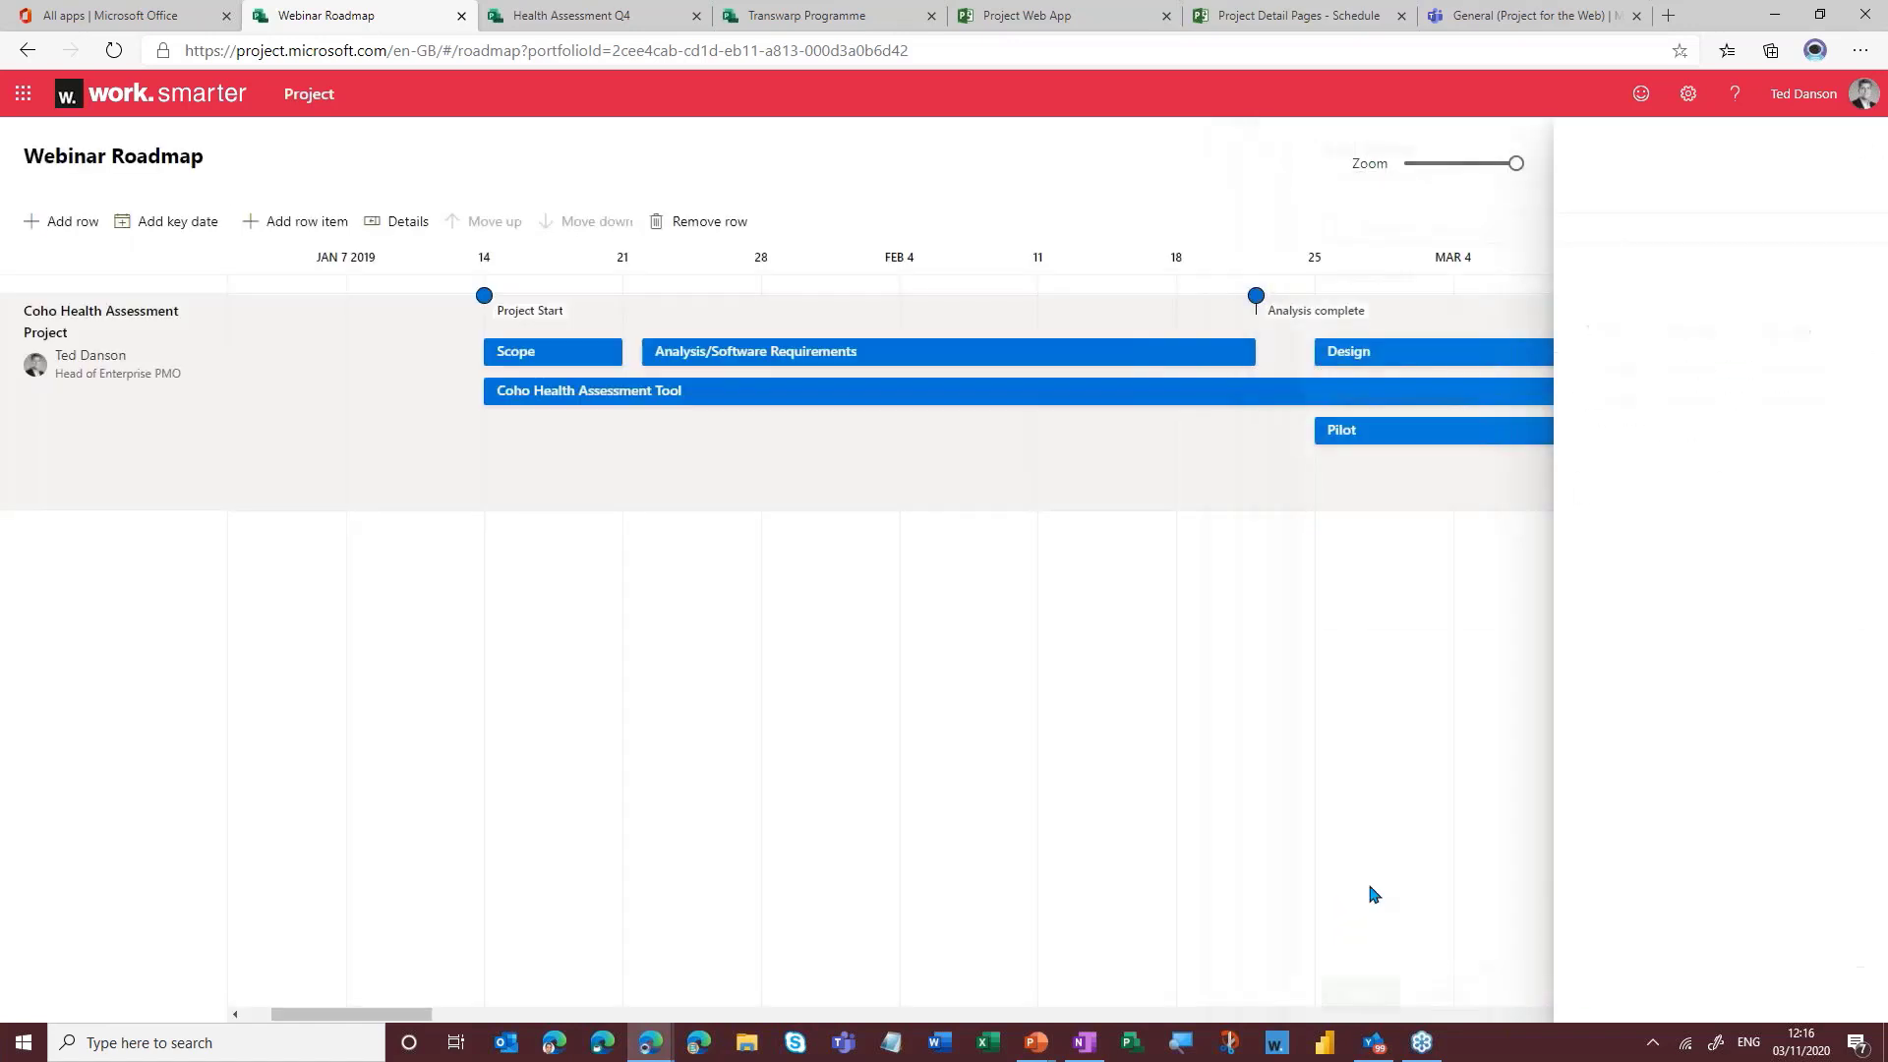
left_click(1863, 148)
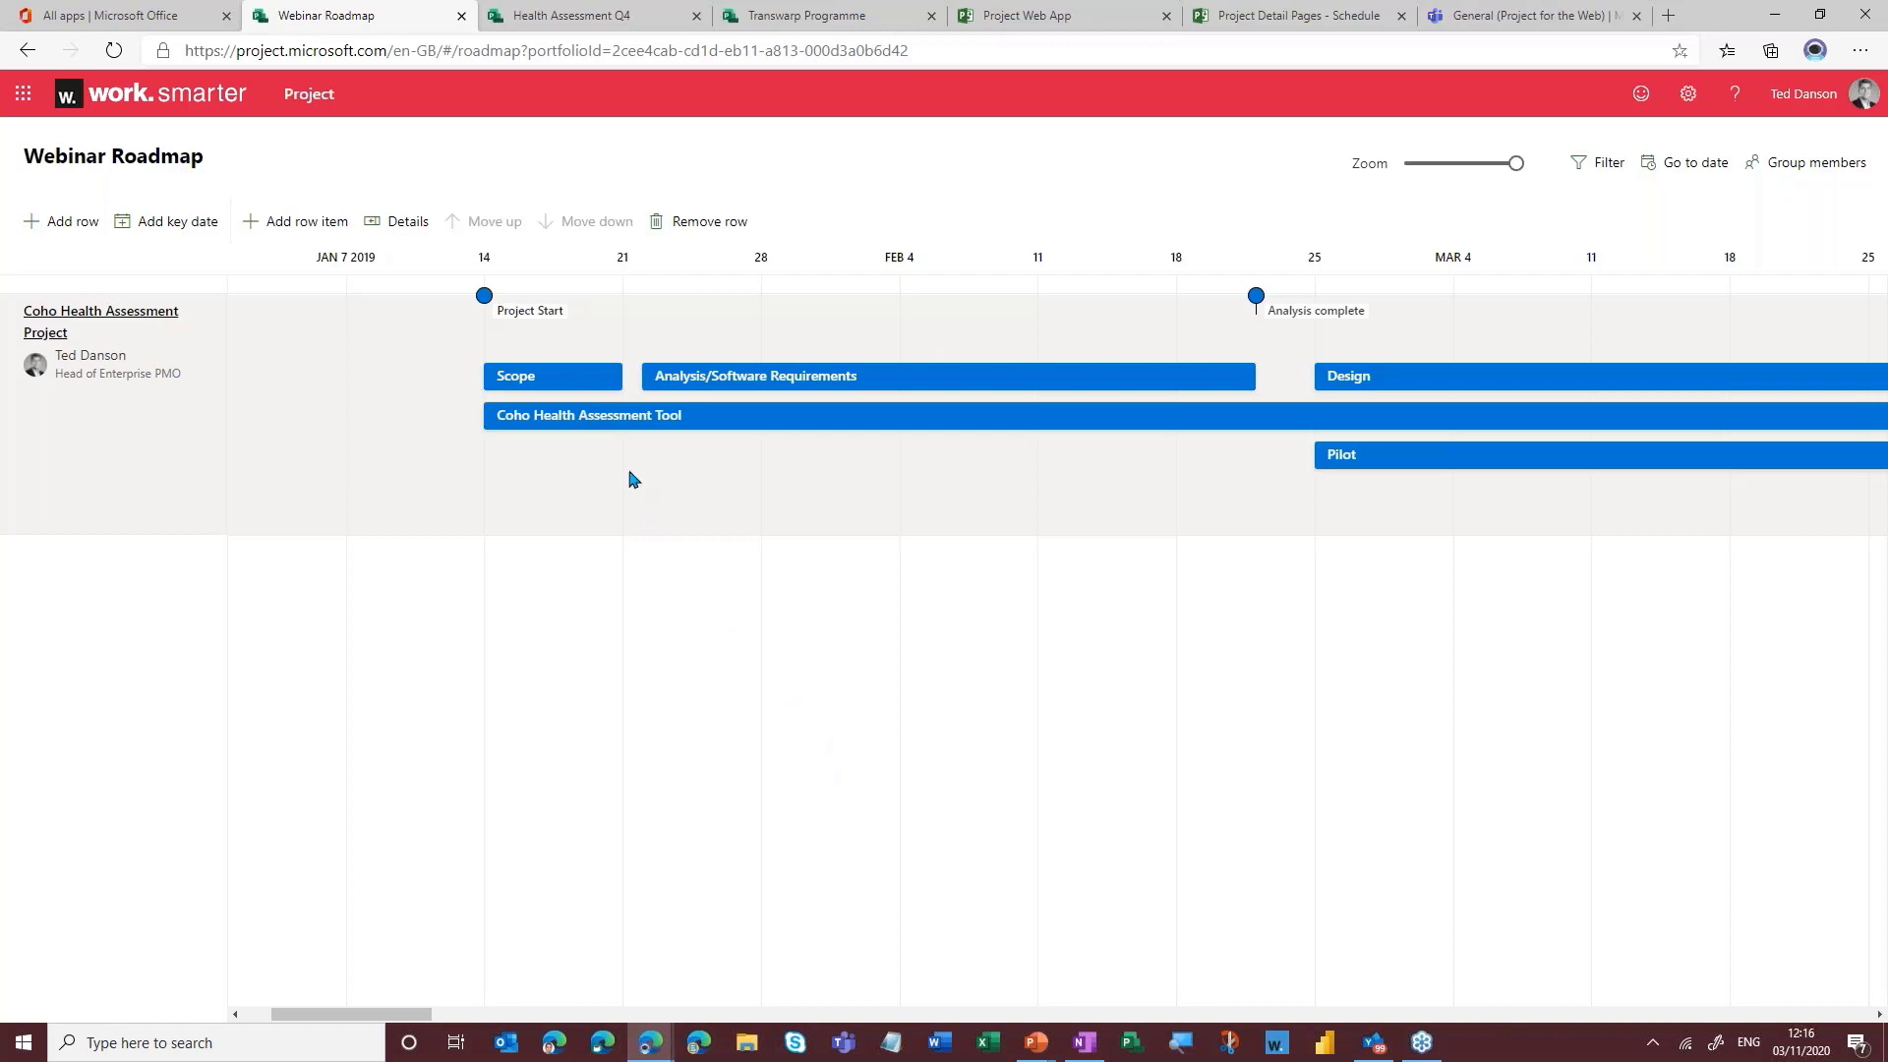
- Set the Scope, Analysis/Software Requirements and Design phases to On track
left_click(566, 379)
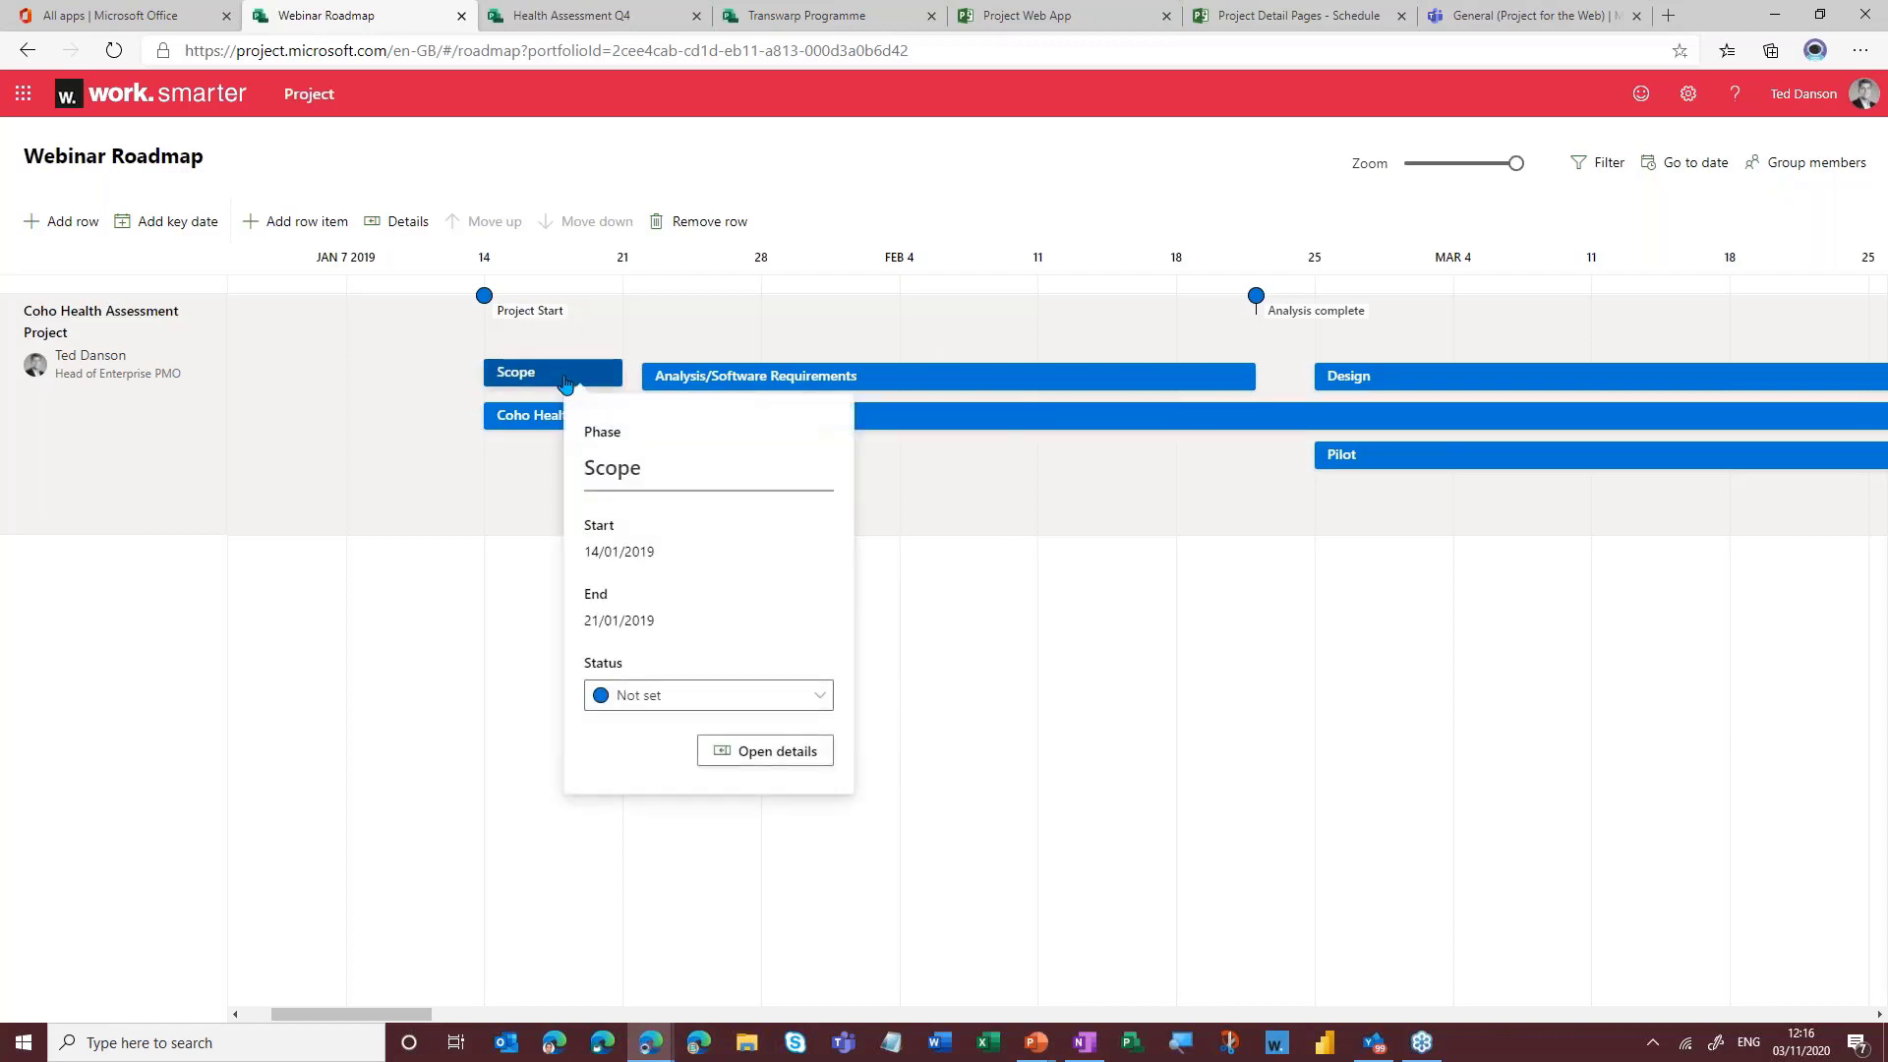
left_click(779, 696)
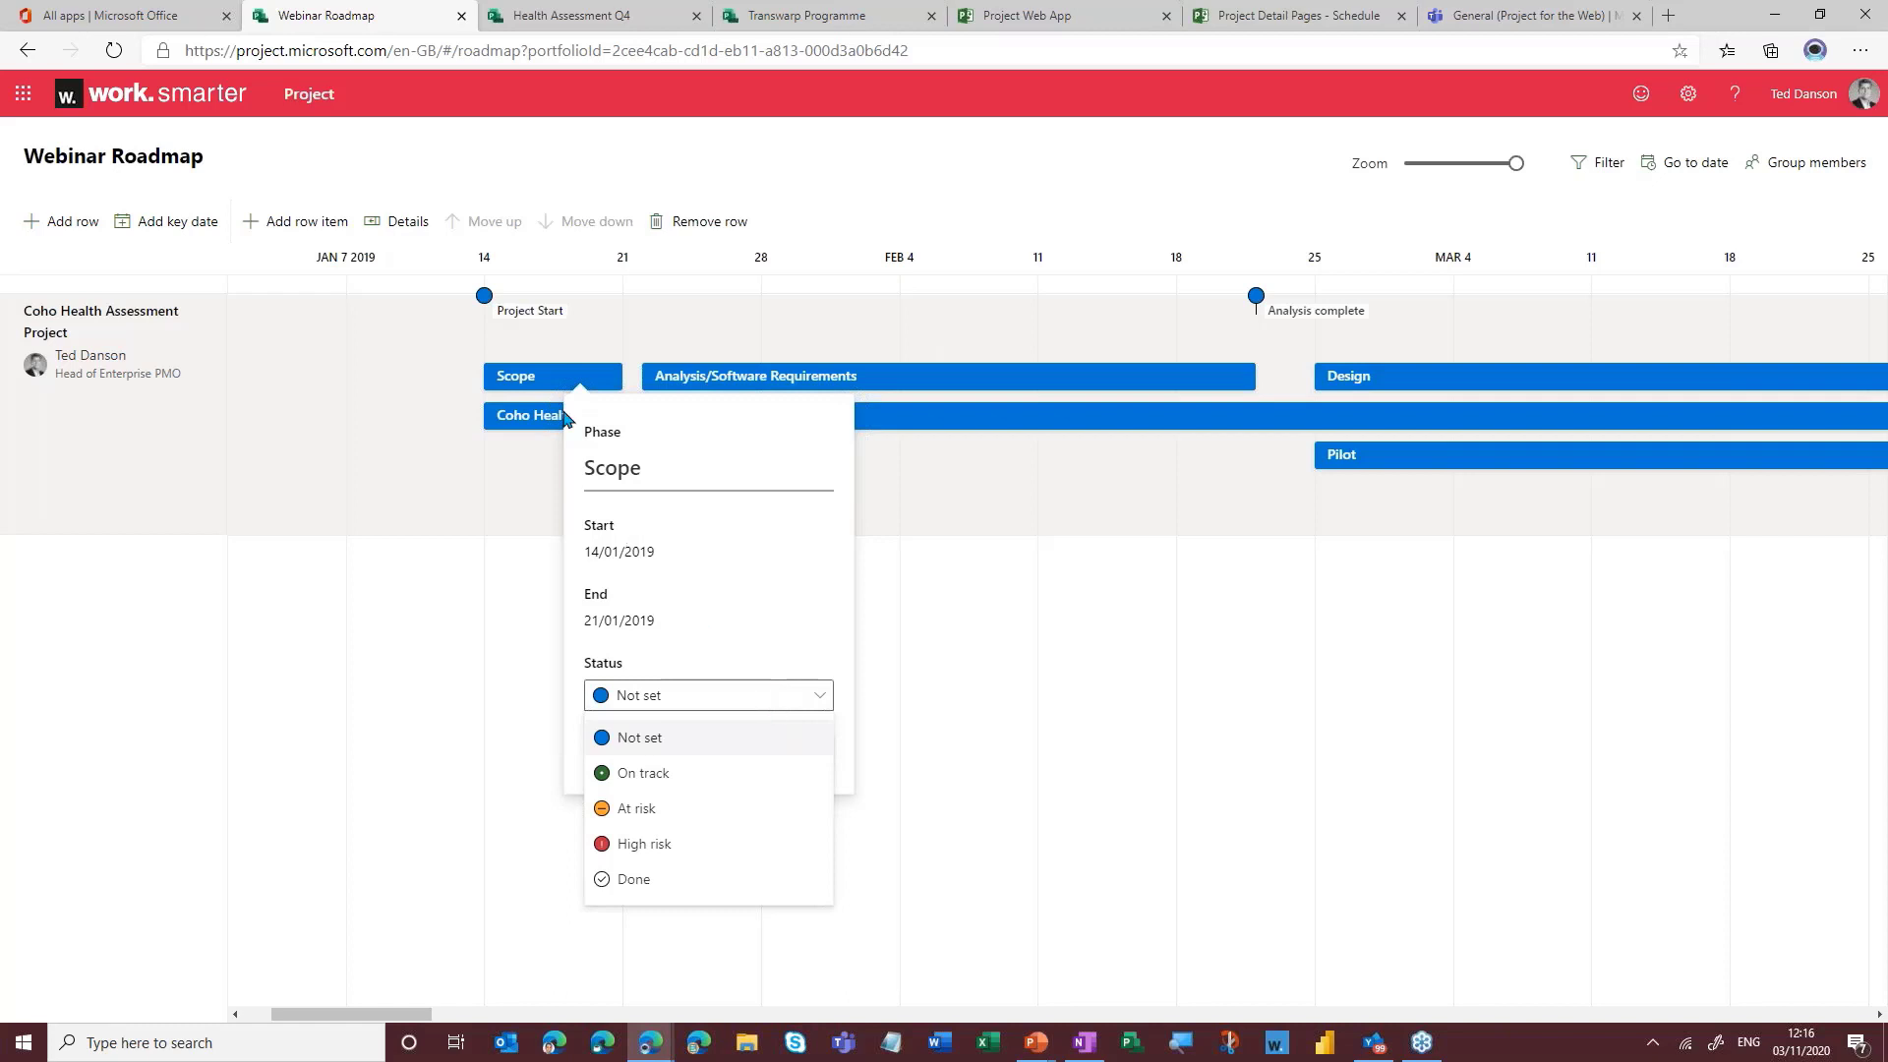
left_click(644, 773)
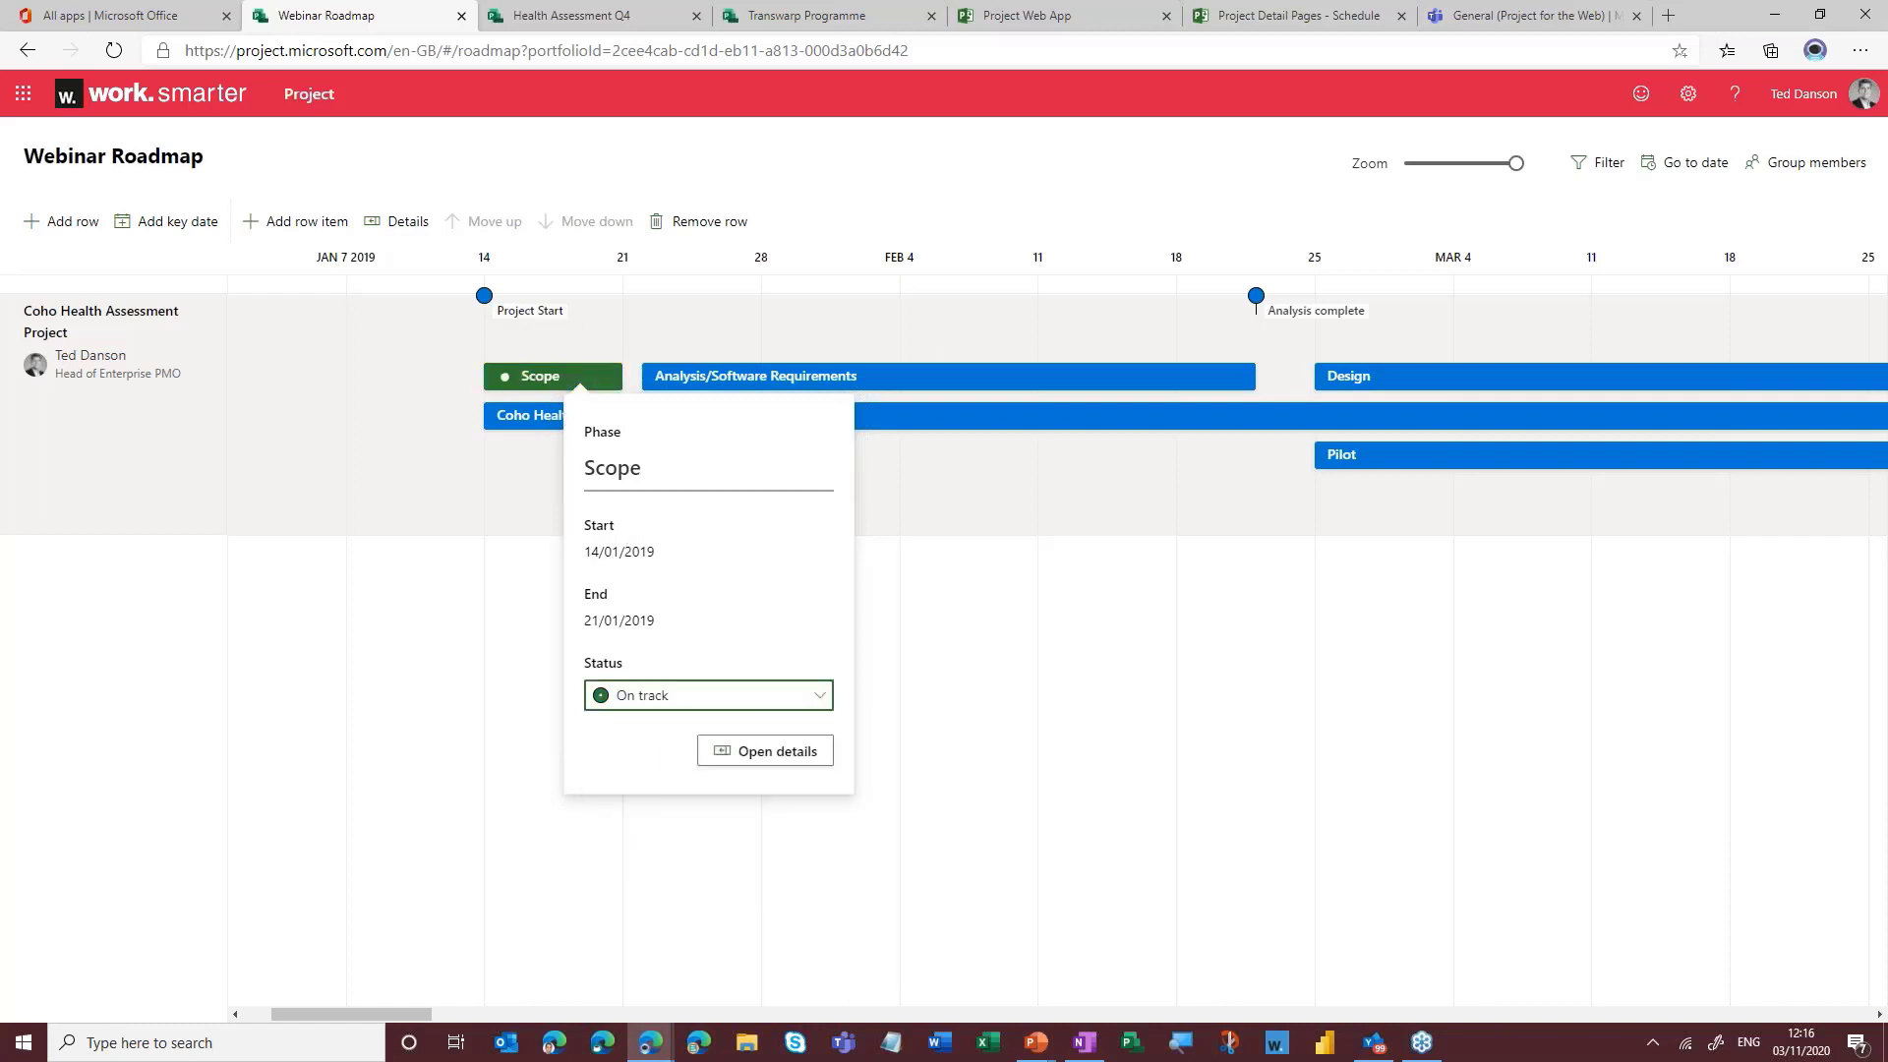
left_click(892, 376)
left_click(955, 706)
left_click(943, 783)
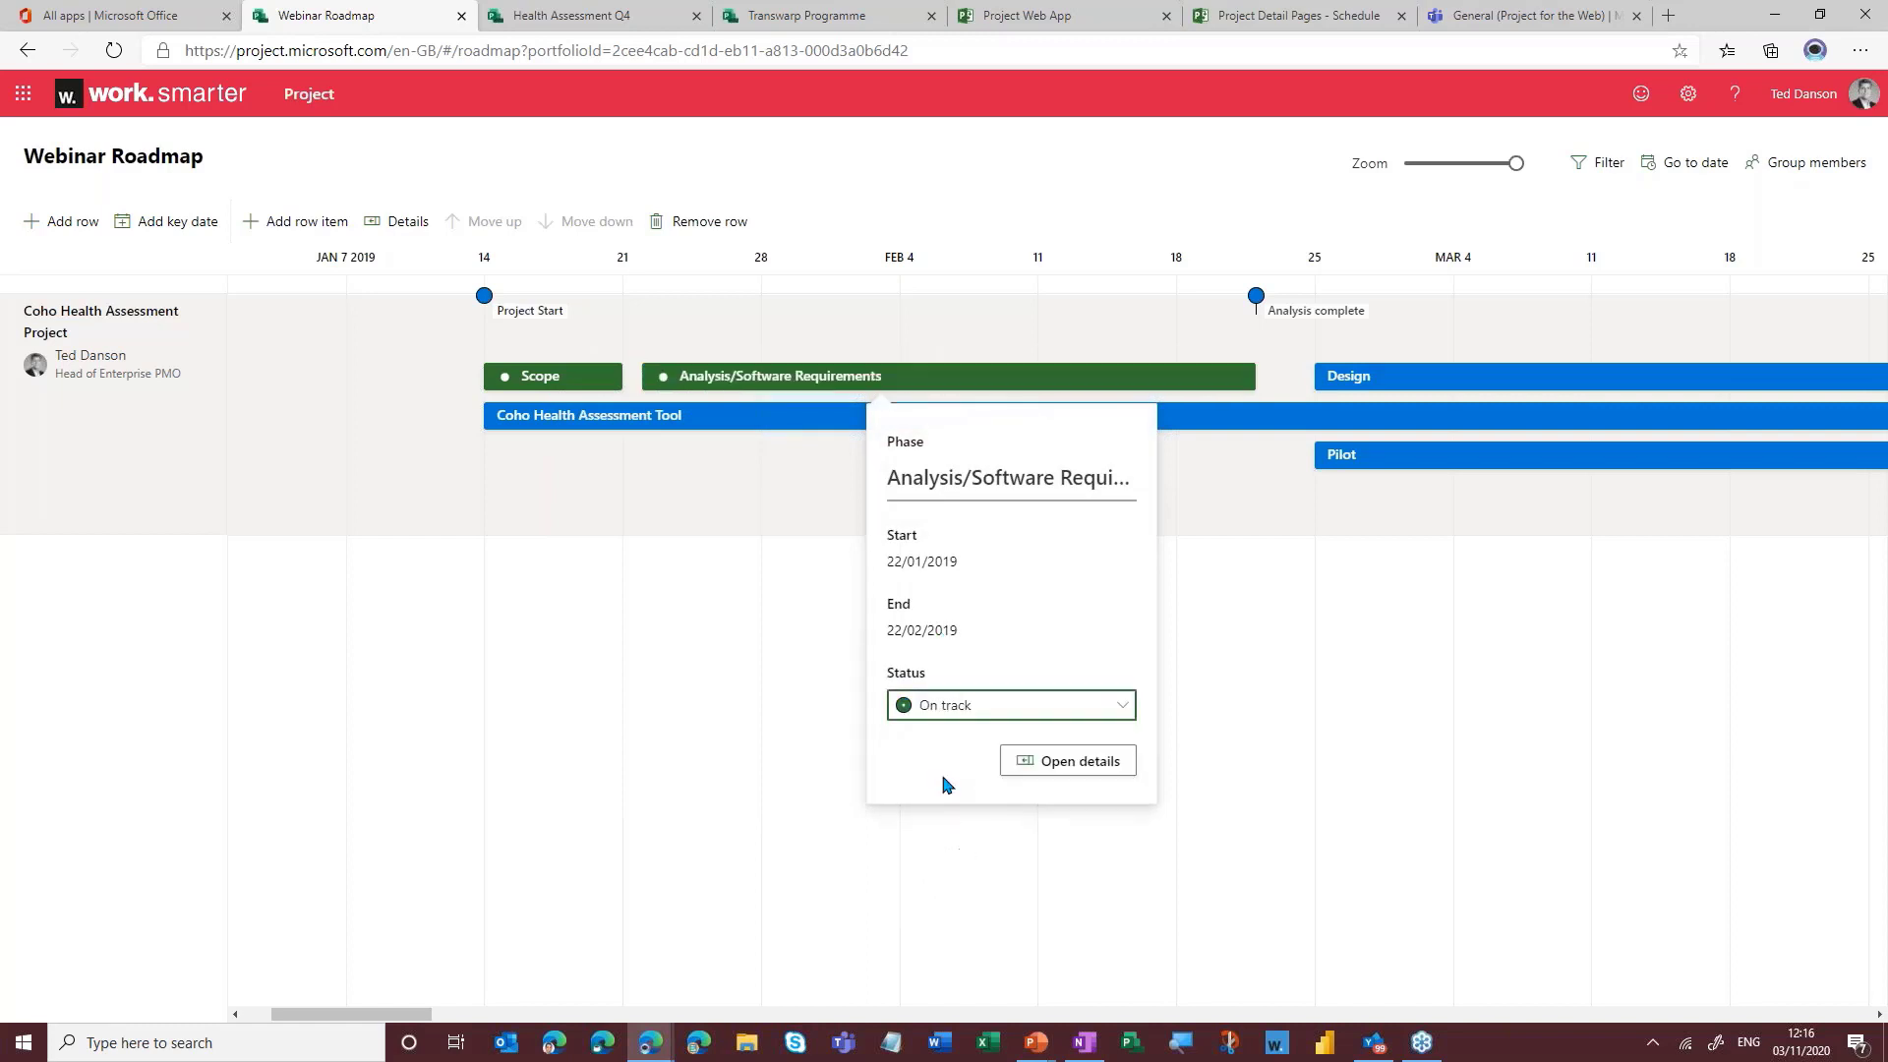
left_click(1480, 378)
left_click(1571, 685)
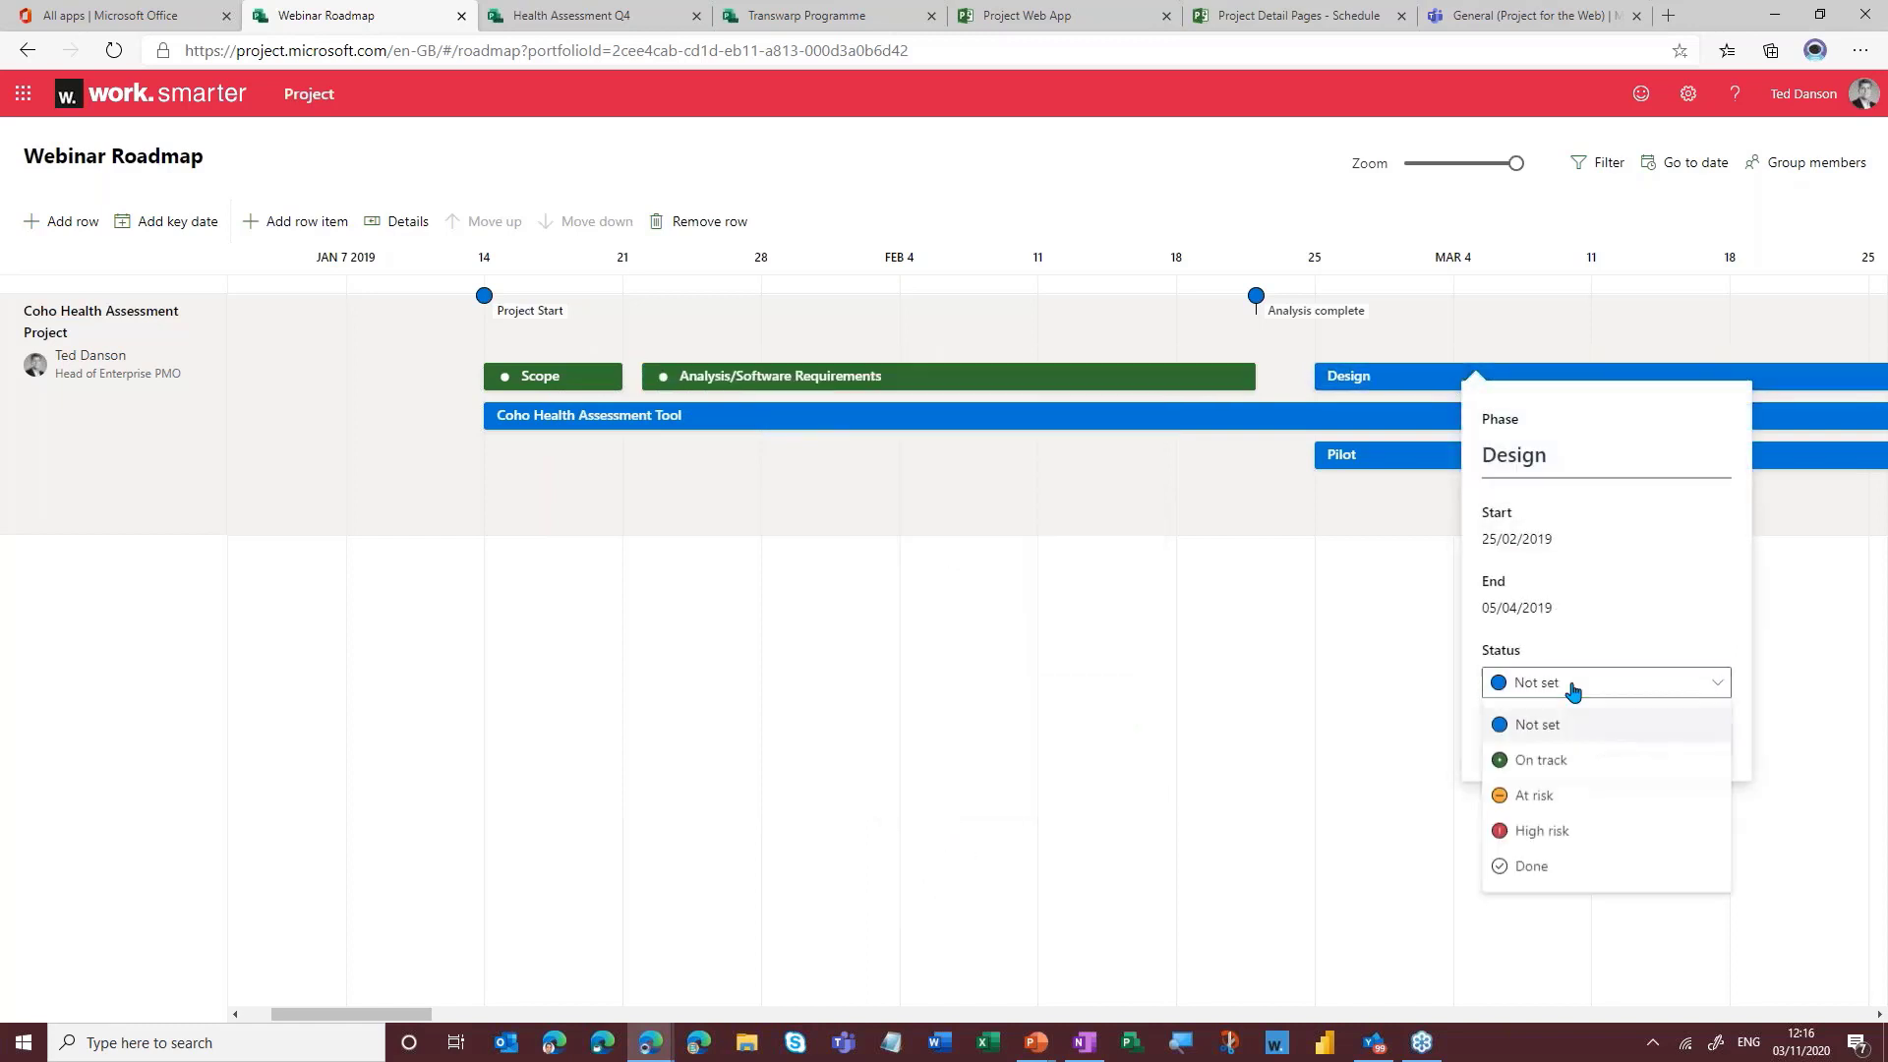
left_click(1540, 760)
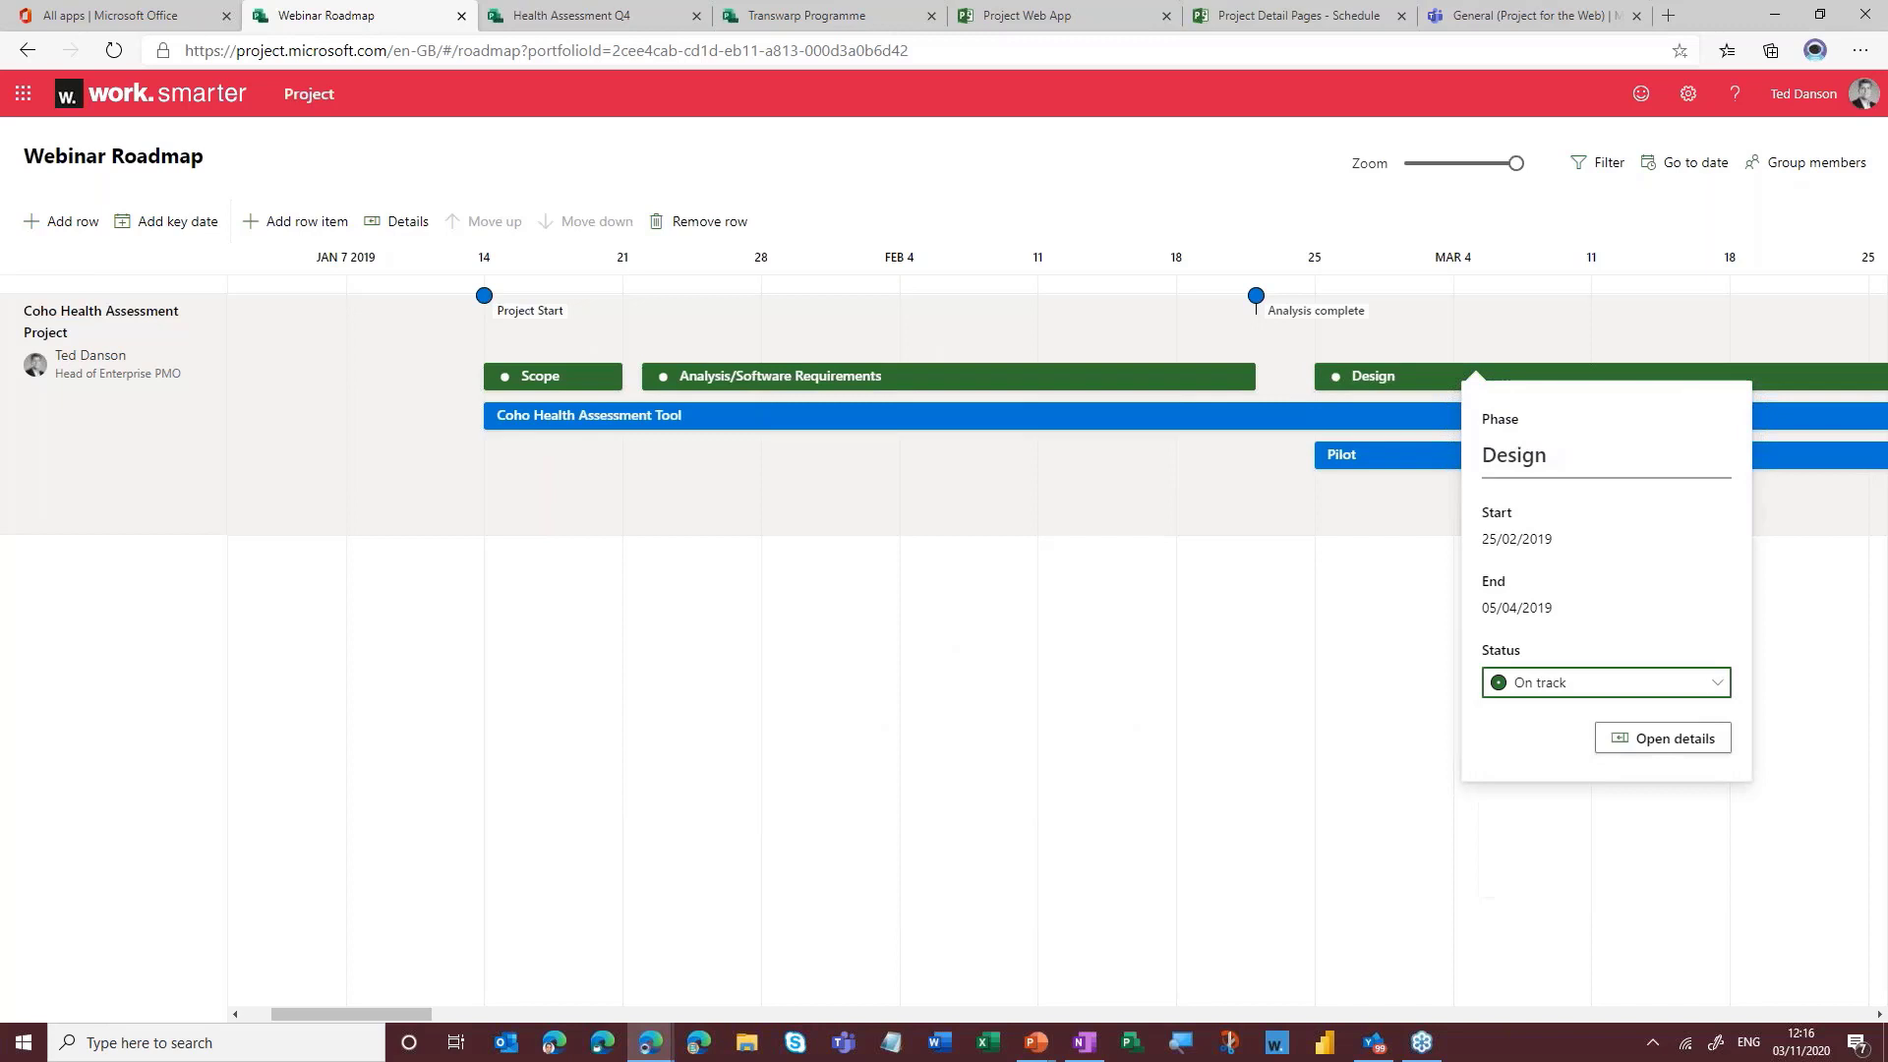
- Mark the Pilot phase At risk and view its full details
left_click(1368, 457)
left_click(1456, 781)
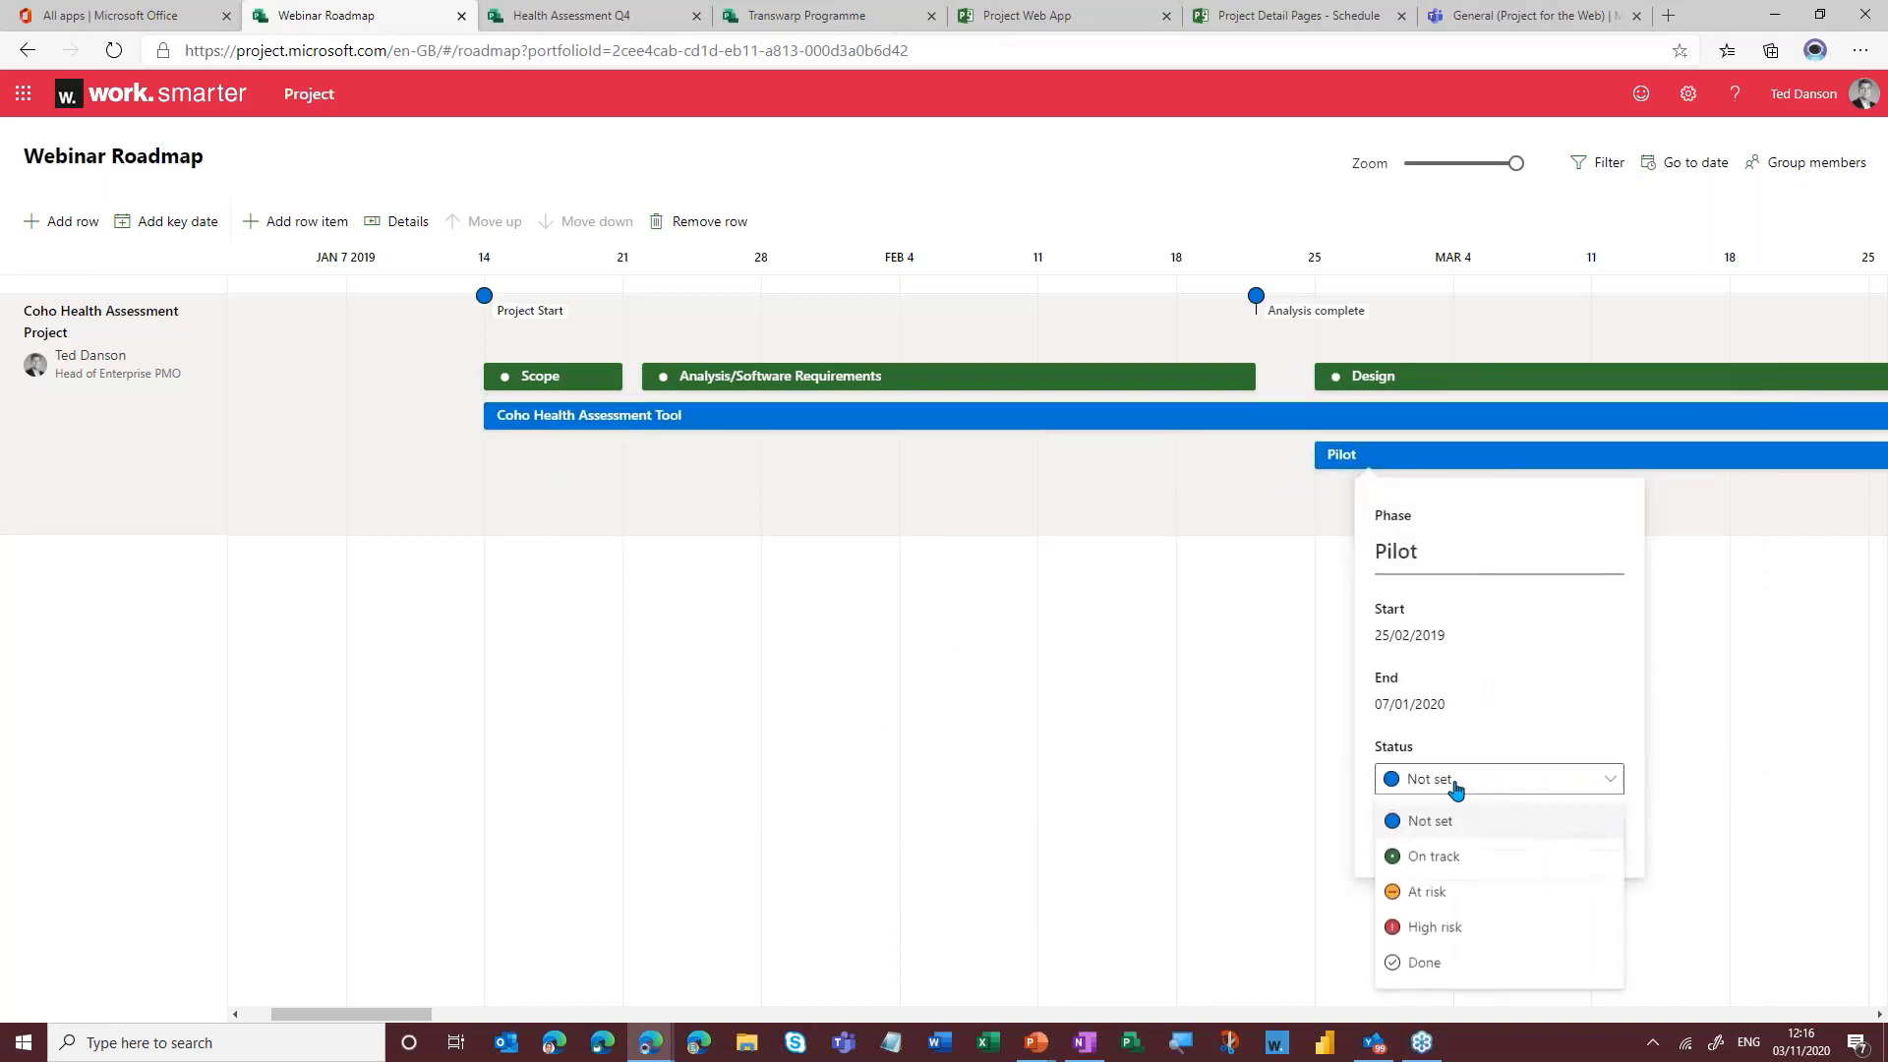
left_click(1443, 893)
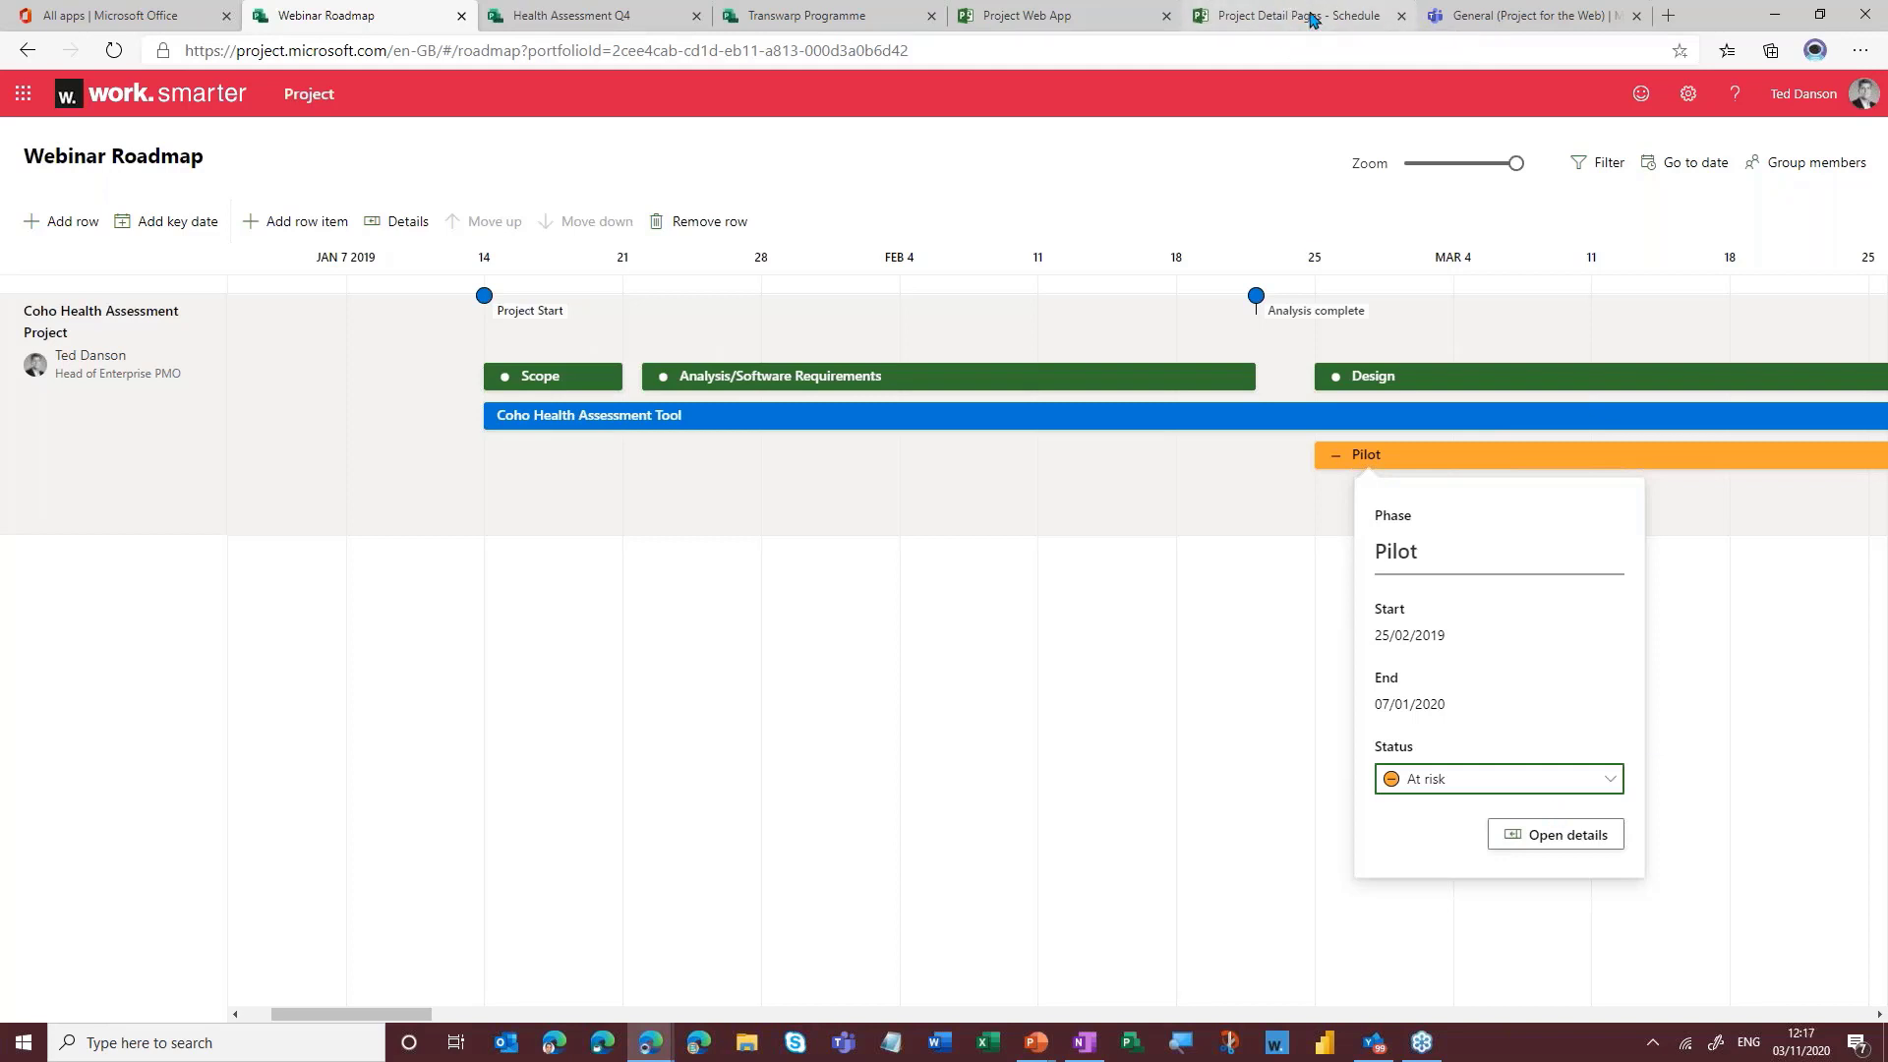
left_click(1548, 839)
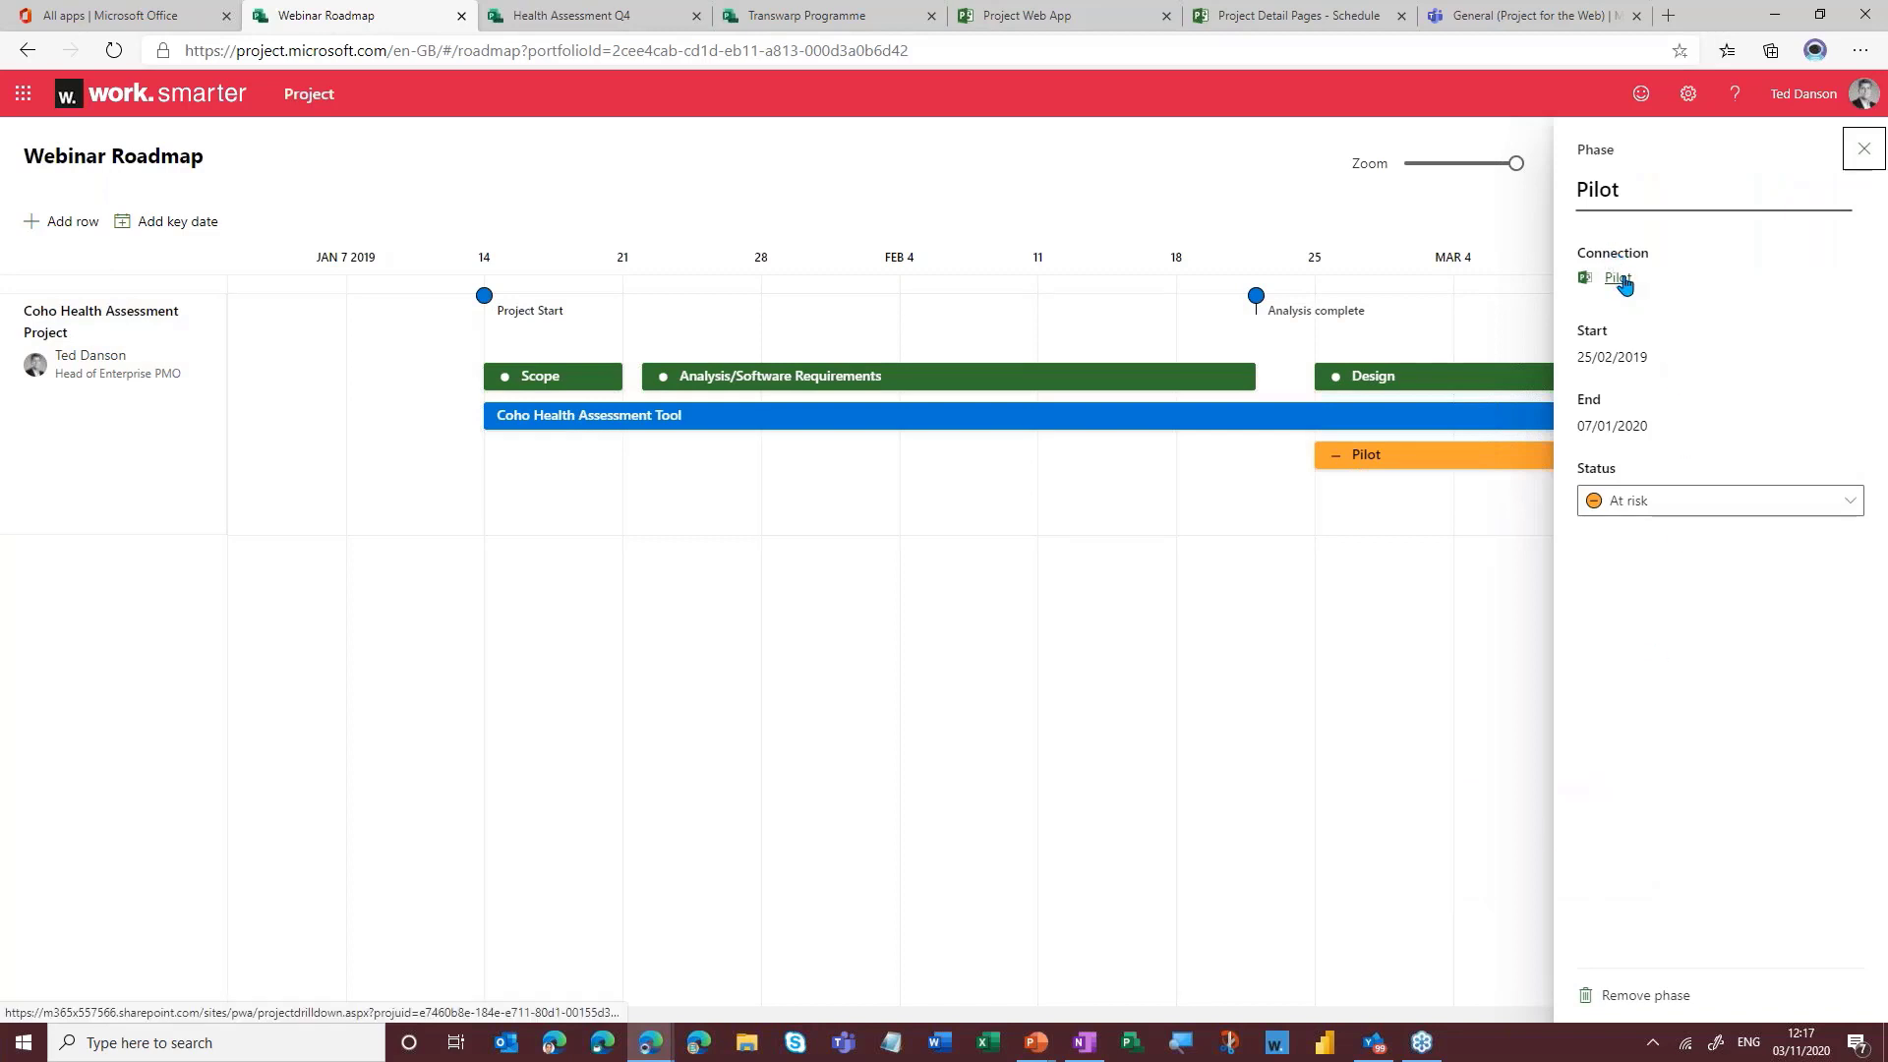
left_click(1622, 282)
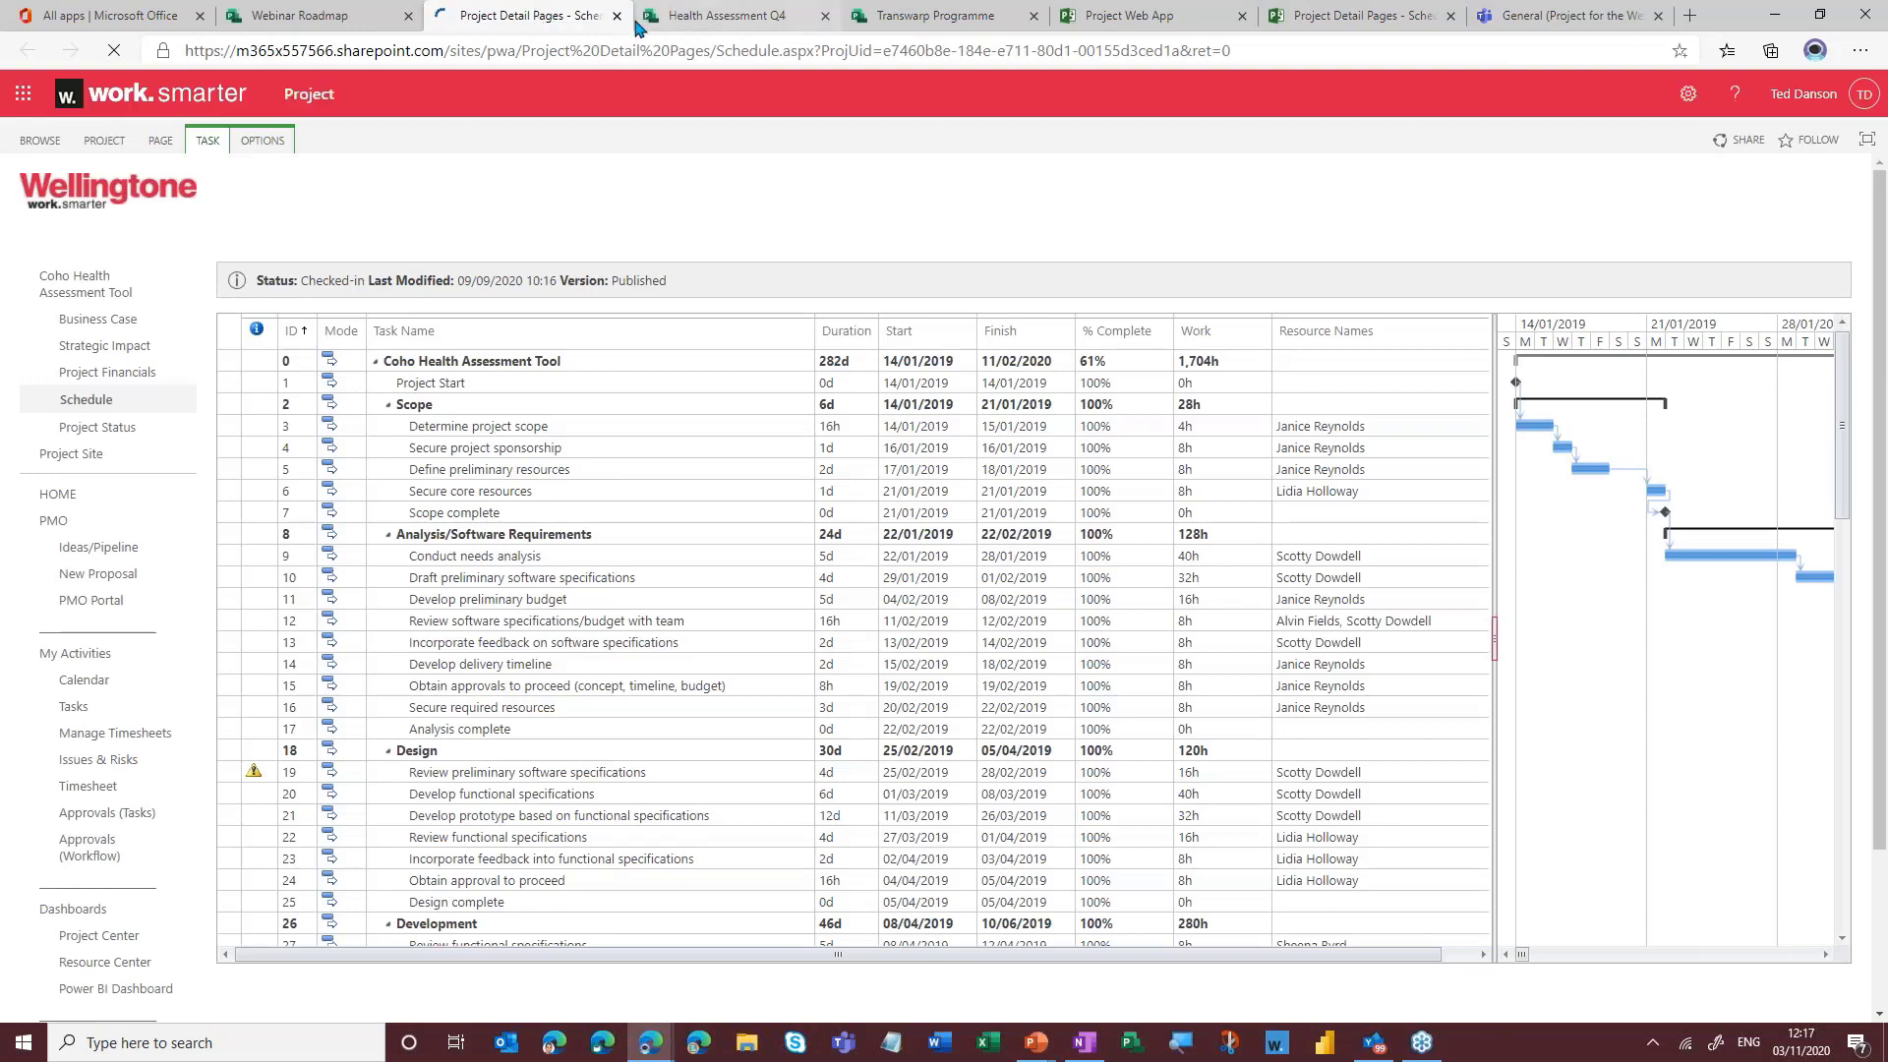
left_click(618, 18)
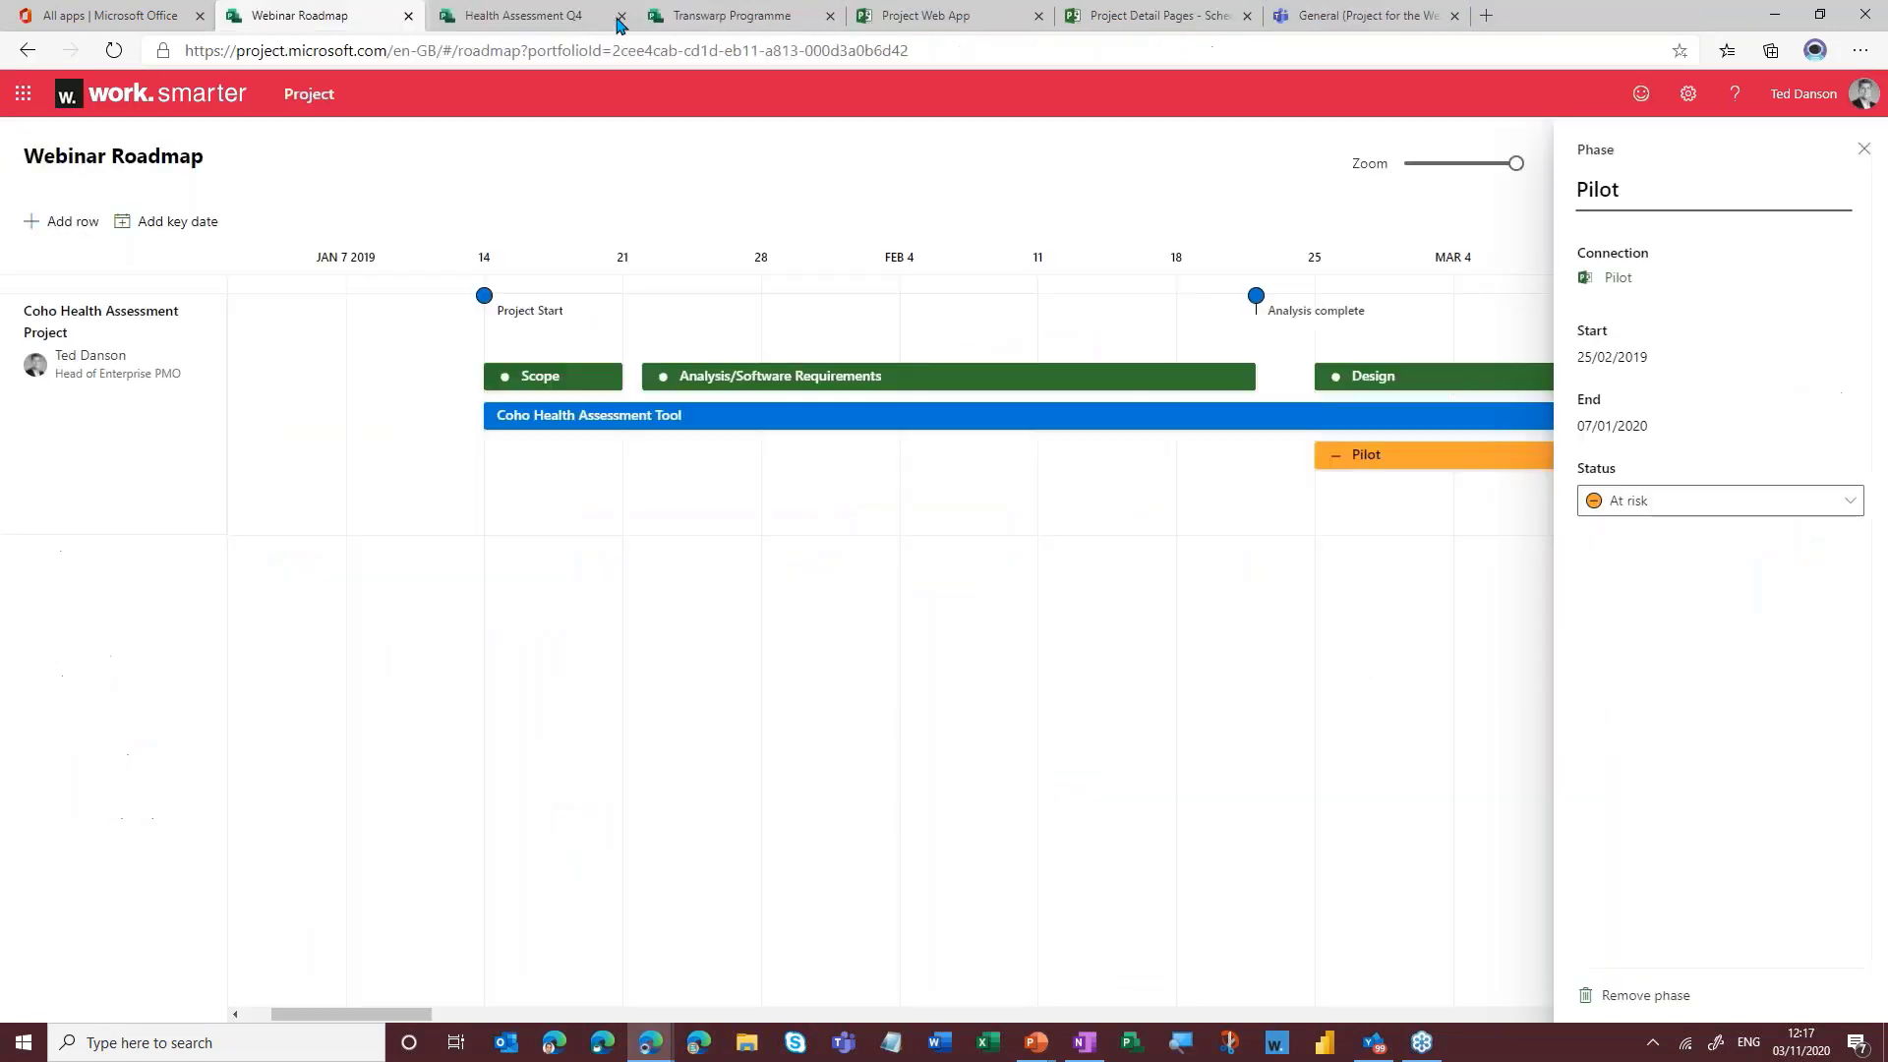
left_click(1864, 149)
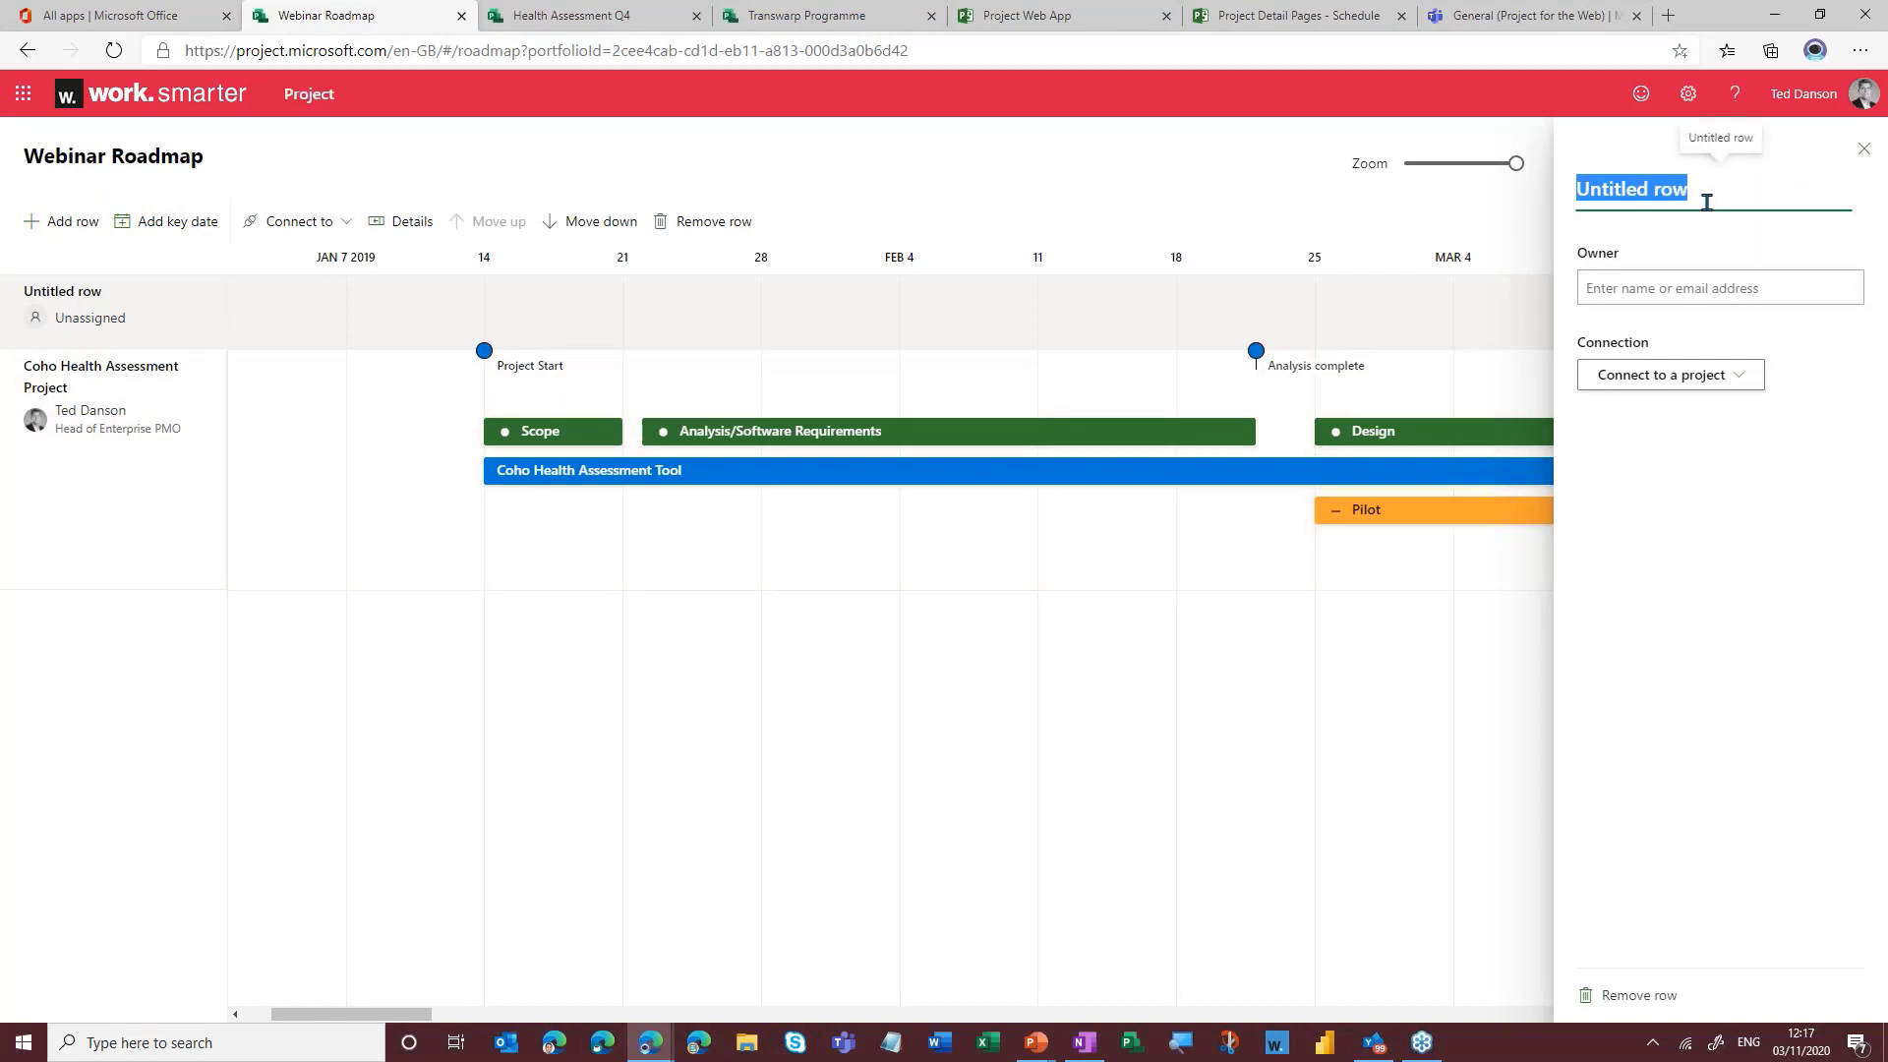
- Name the new row PFTW and connect it to the Project for the Web project
type("PFTW")
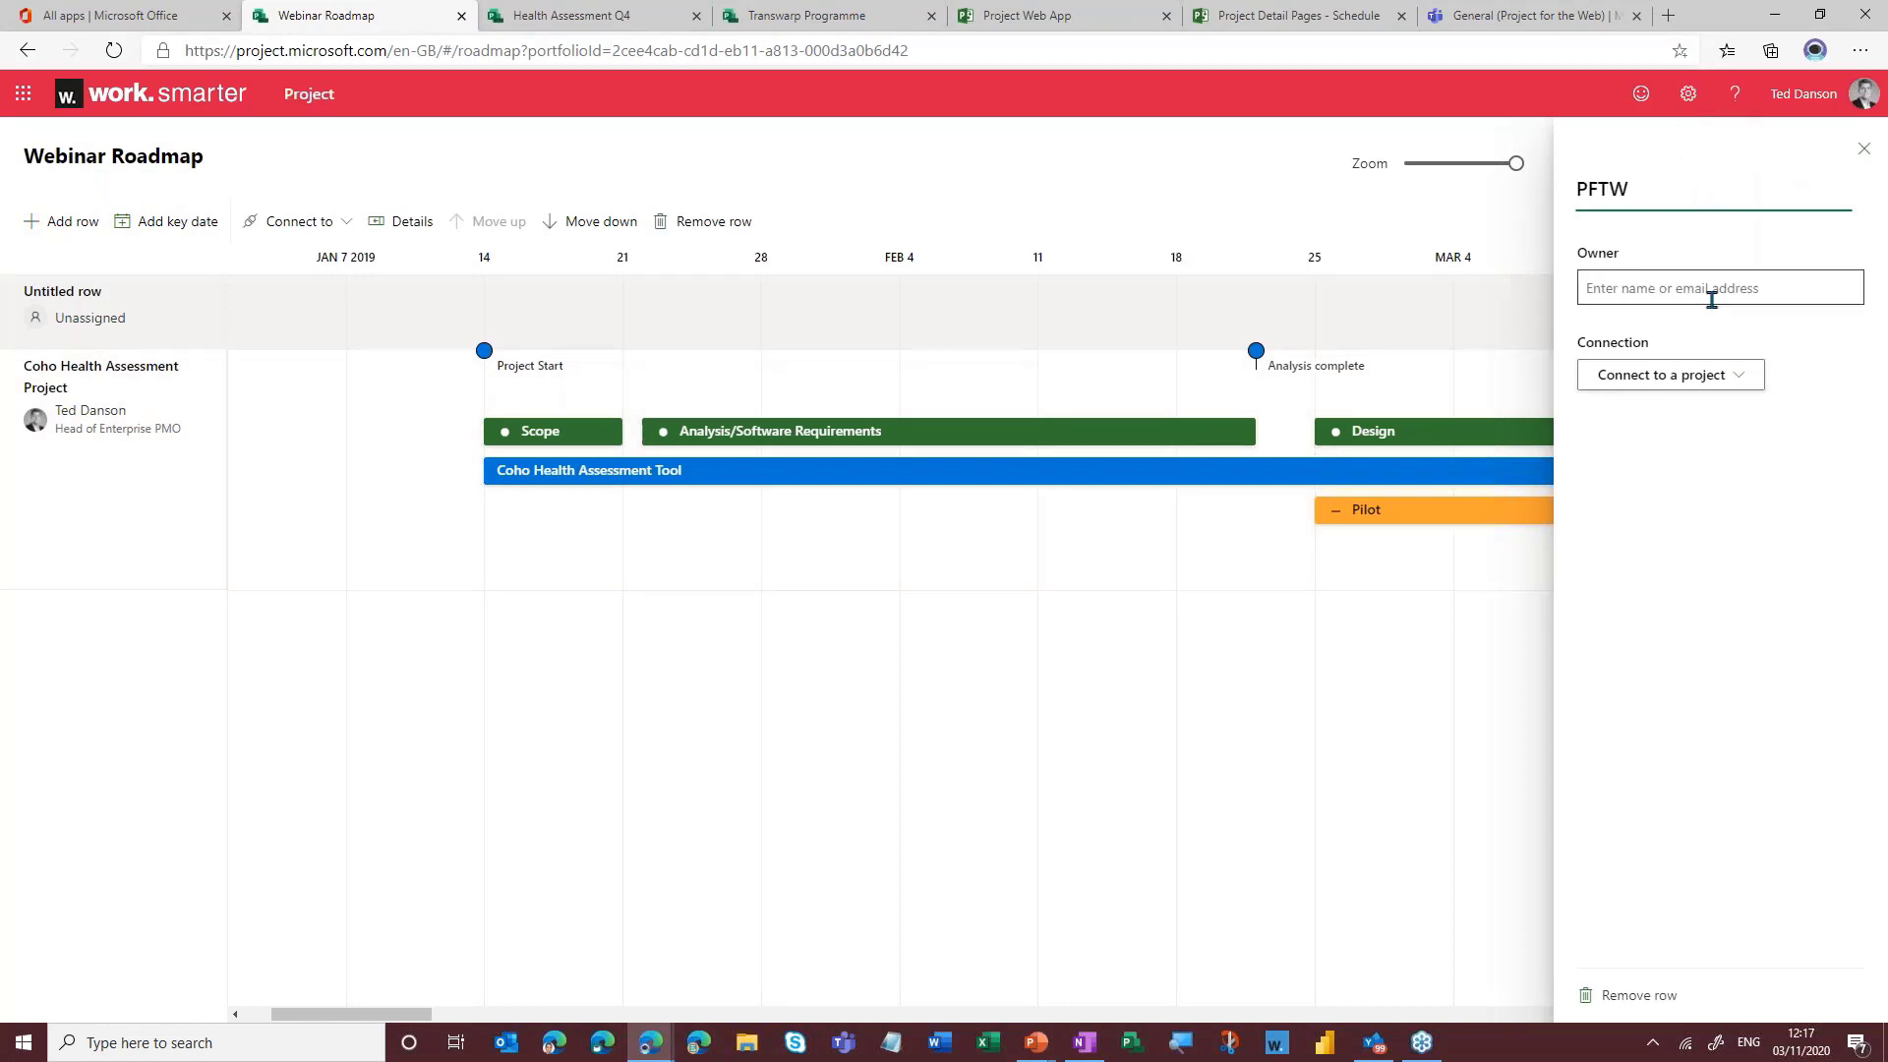
left_click(1684, 386)
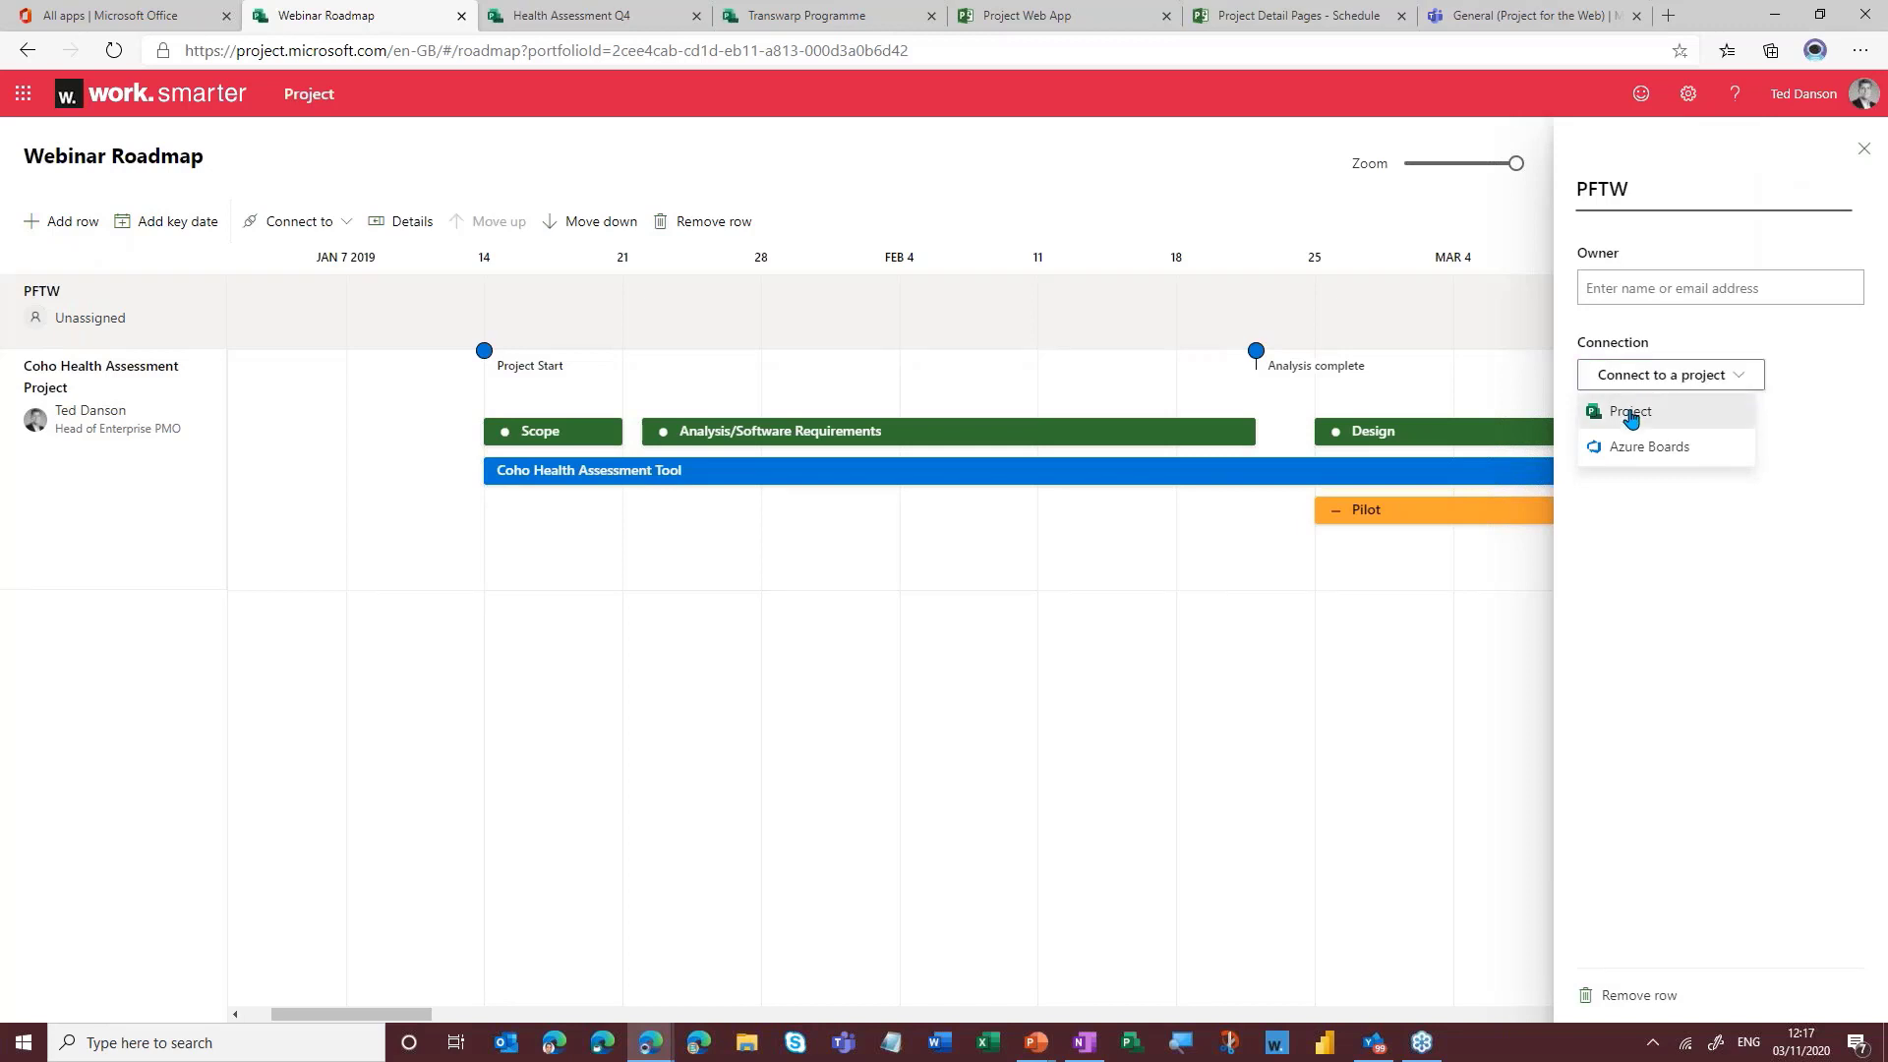
left_click(1631, 415)
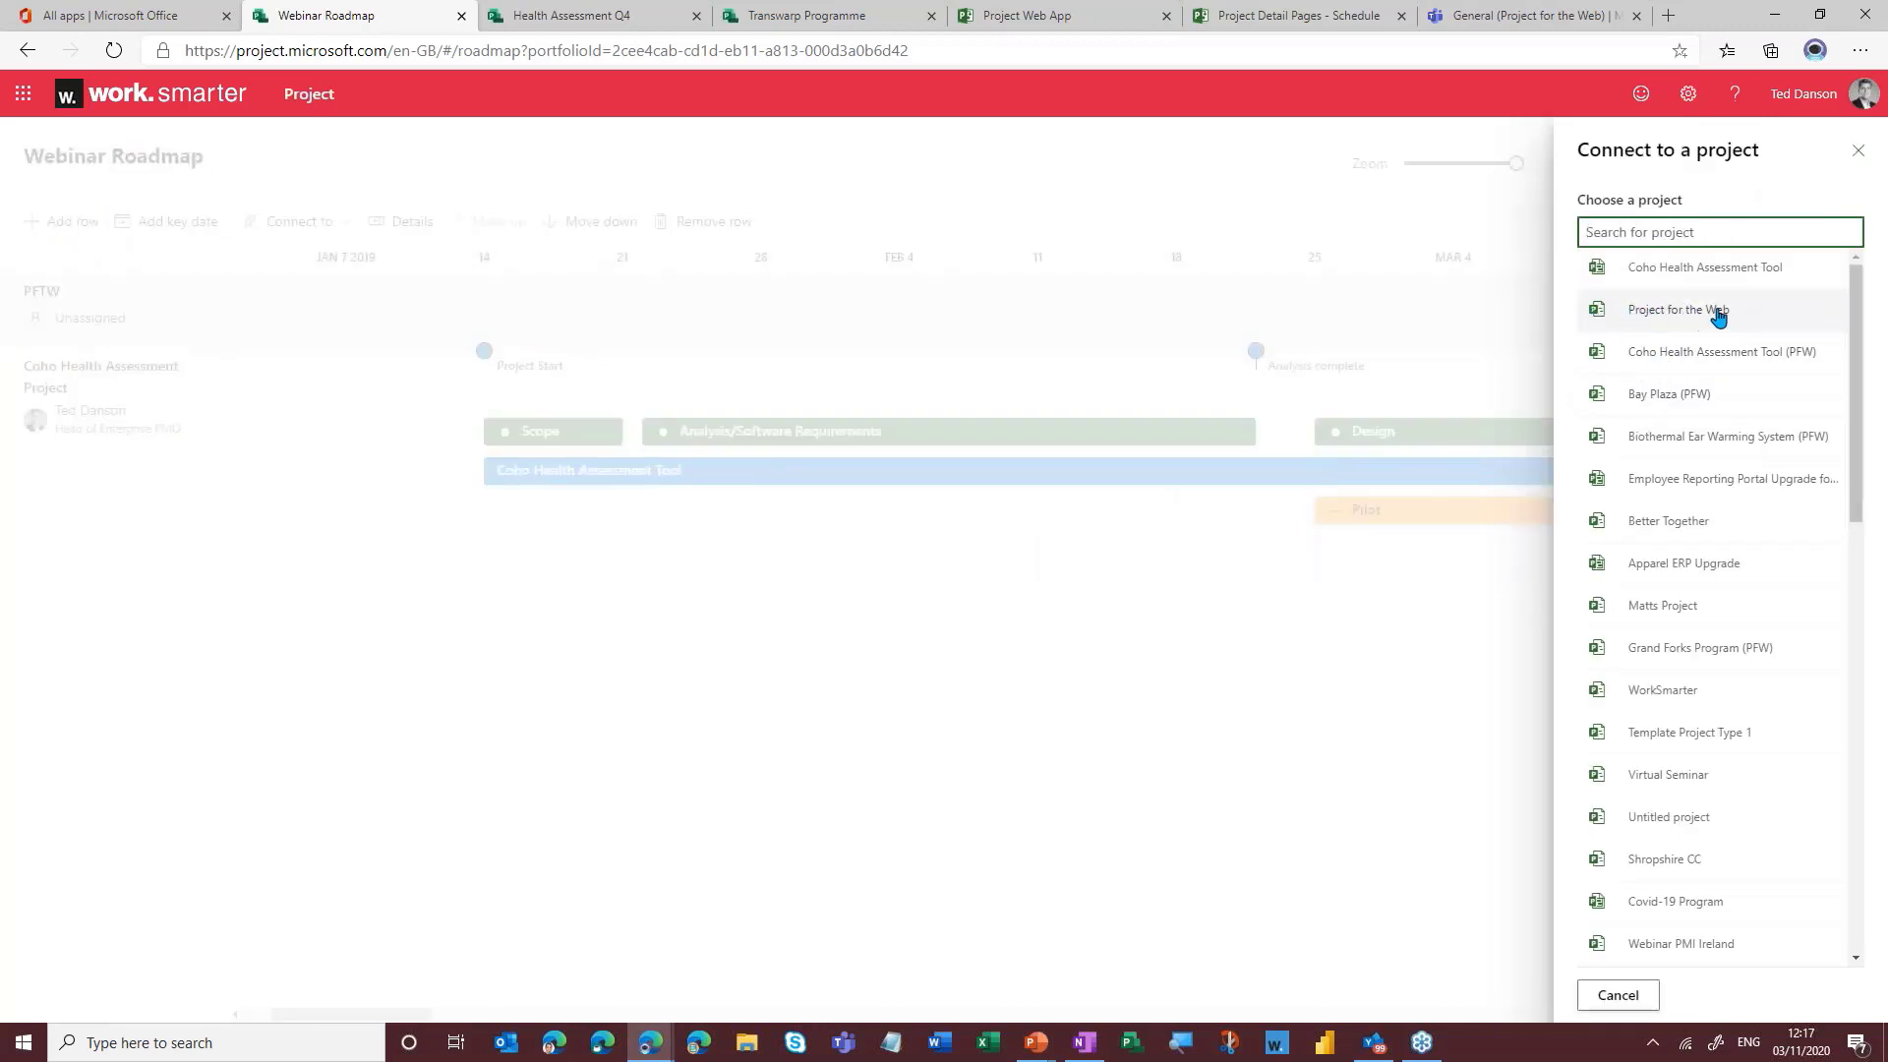
left_click(1670, 313)
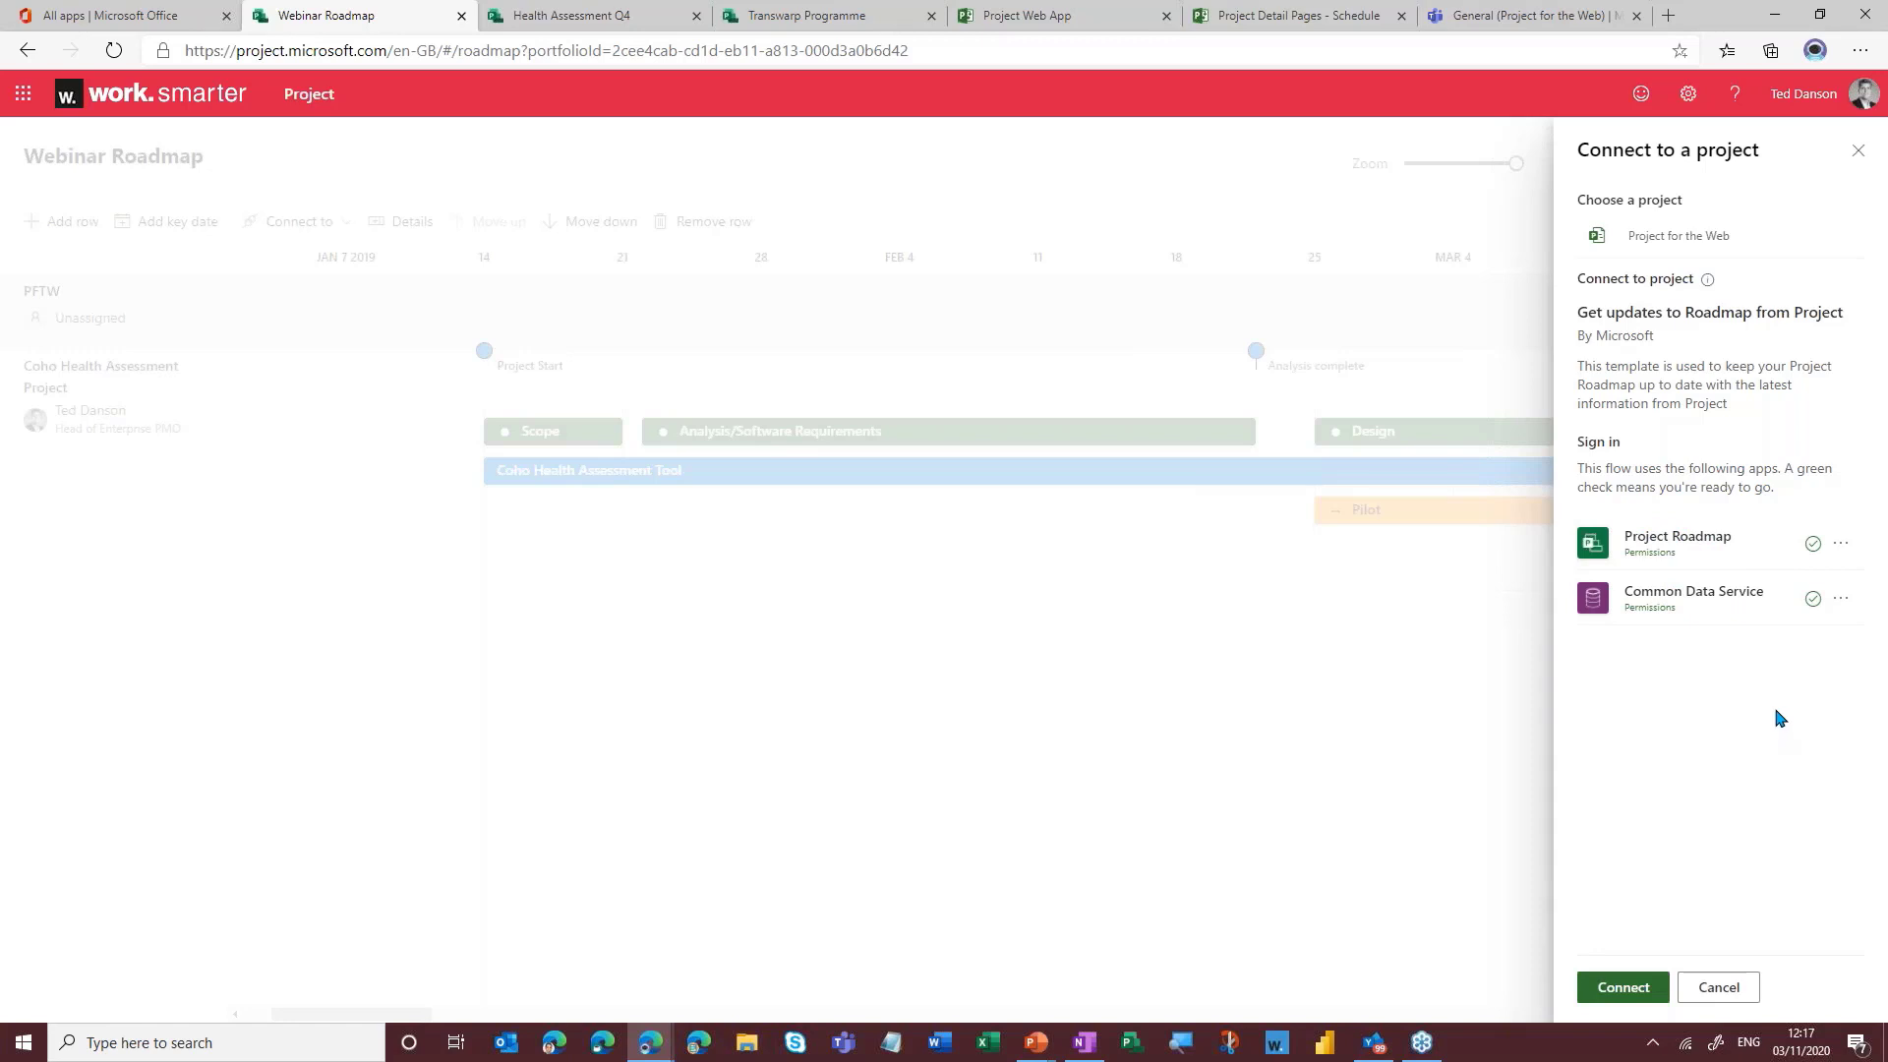
left_click(1619, 993)
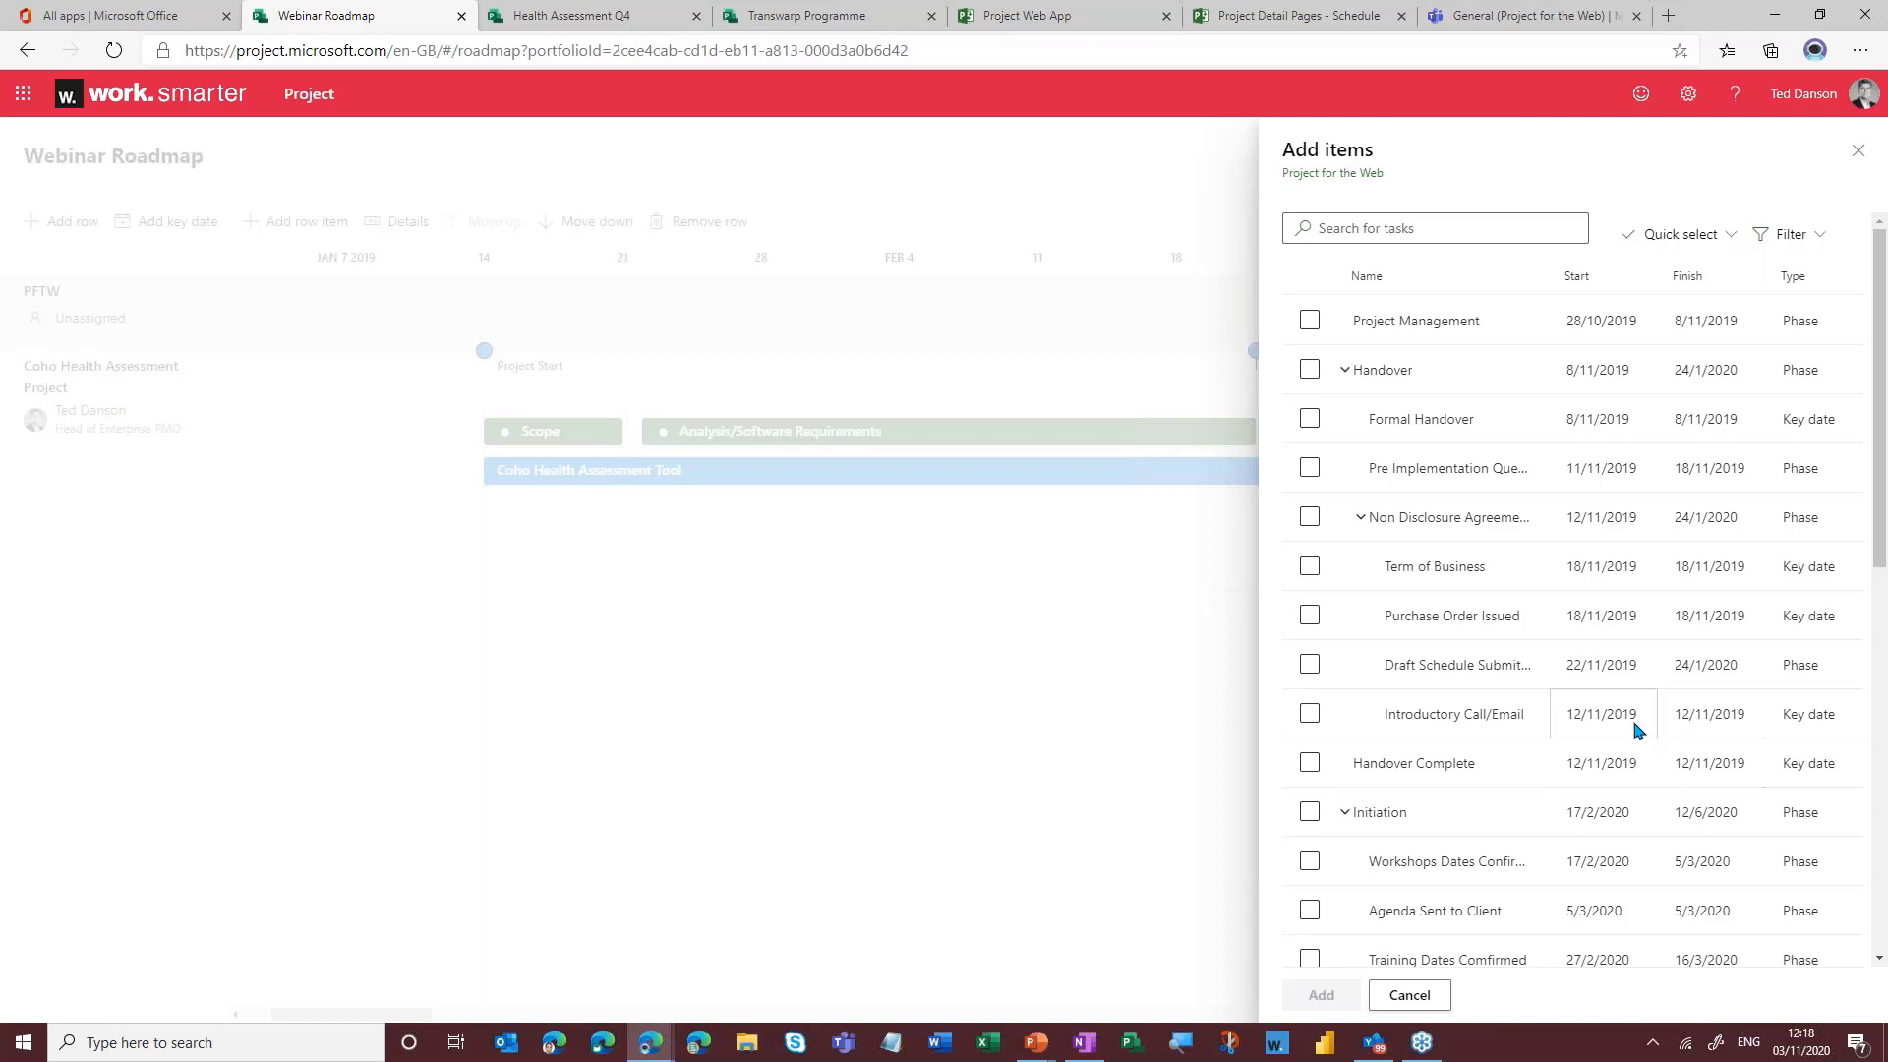
- Review the Project for the Web task list and tick all its milestones
scroll(1417, 381, "down", 1)
scroll(1416, 382, "down", 6)
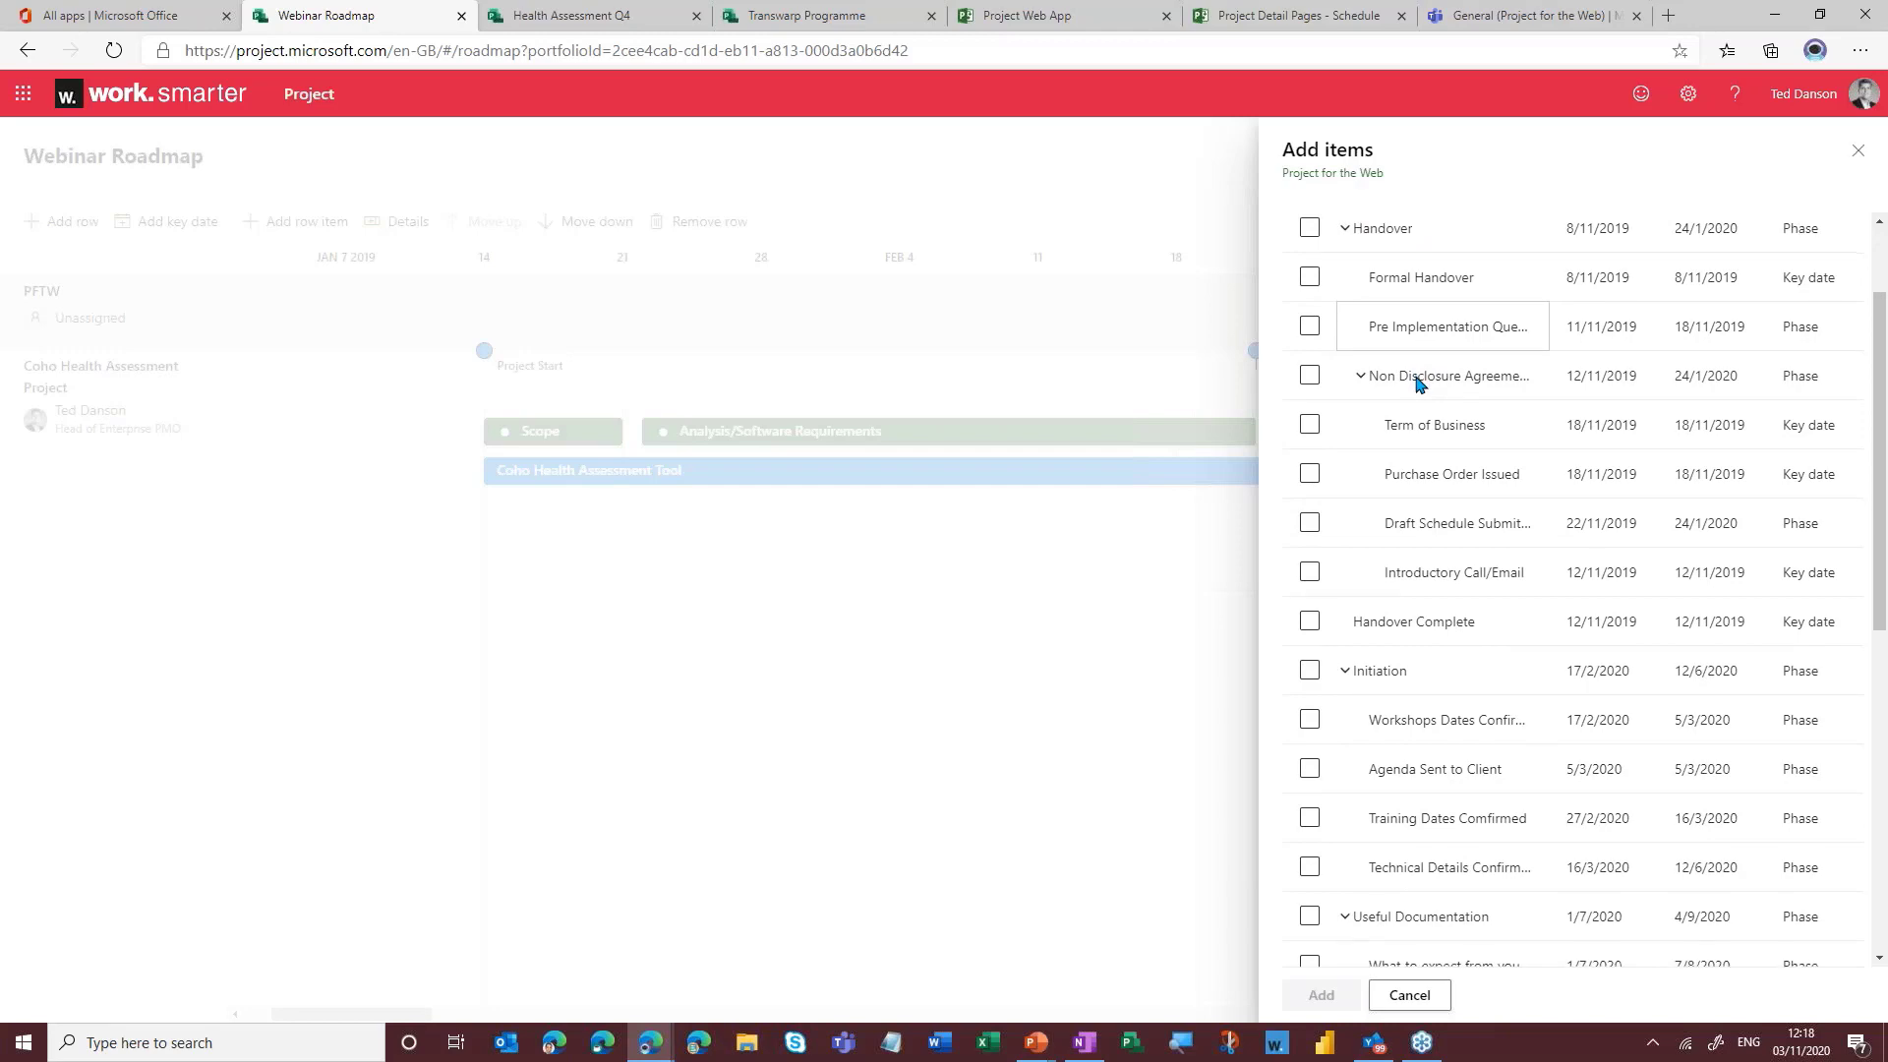
scroll(1419, 390, "down", 2)
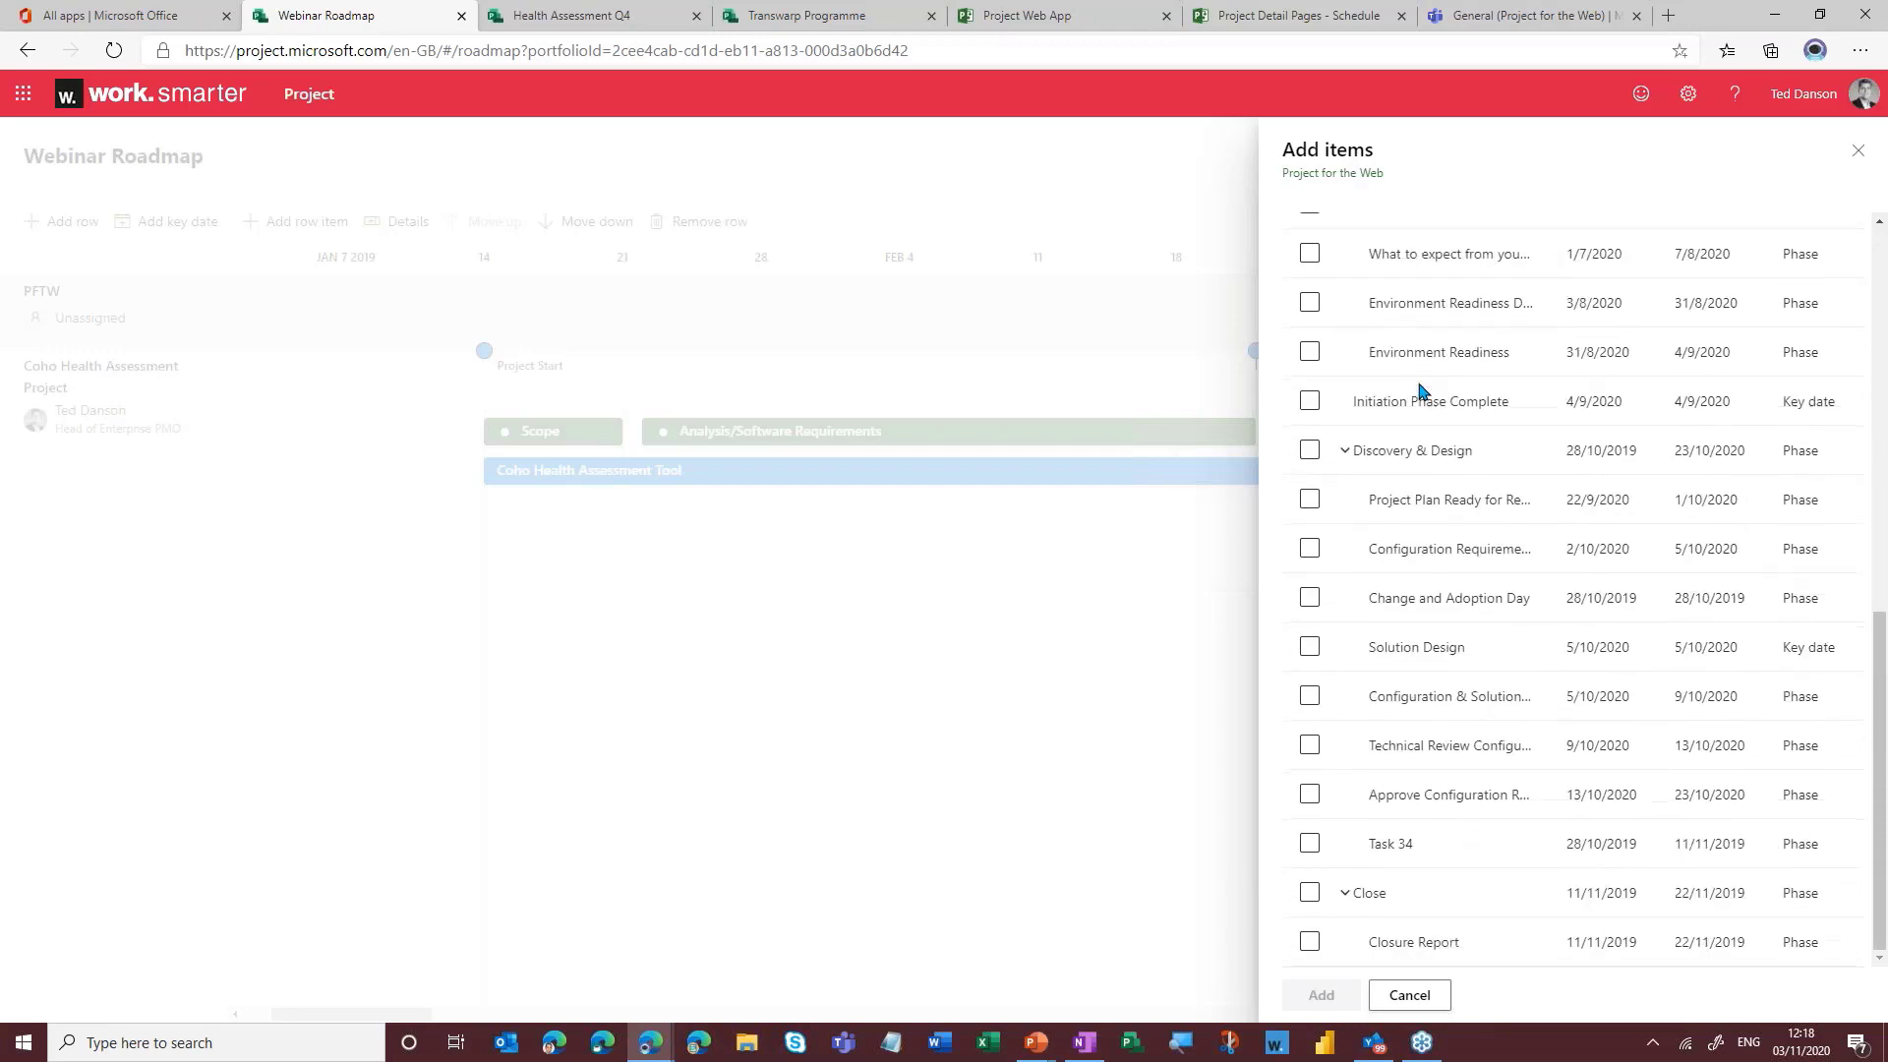
scroll(1441, 452, "up", 7)
scroll(1445, 477, "up", 2)
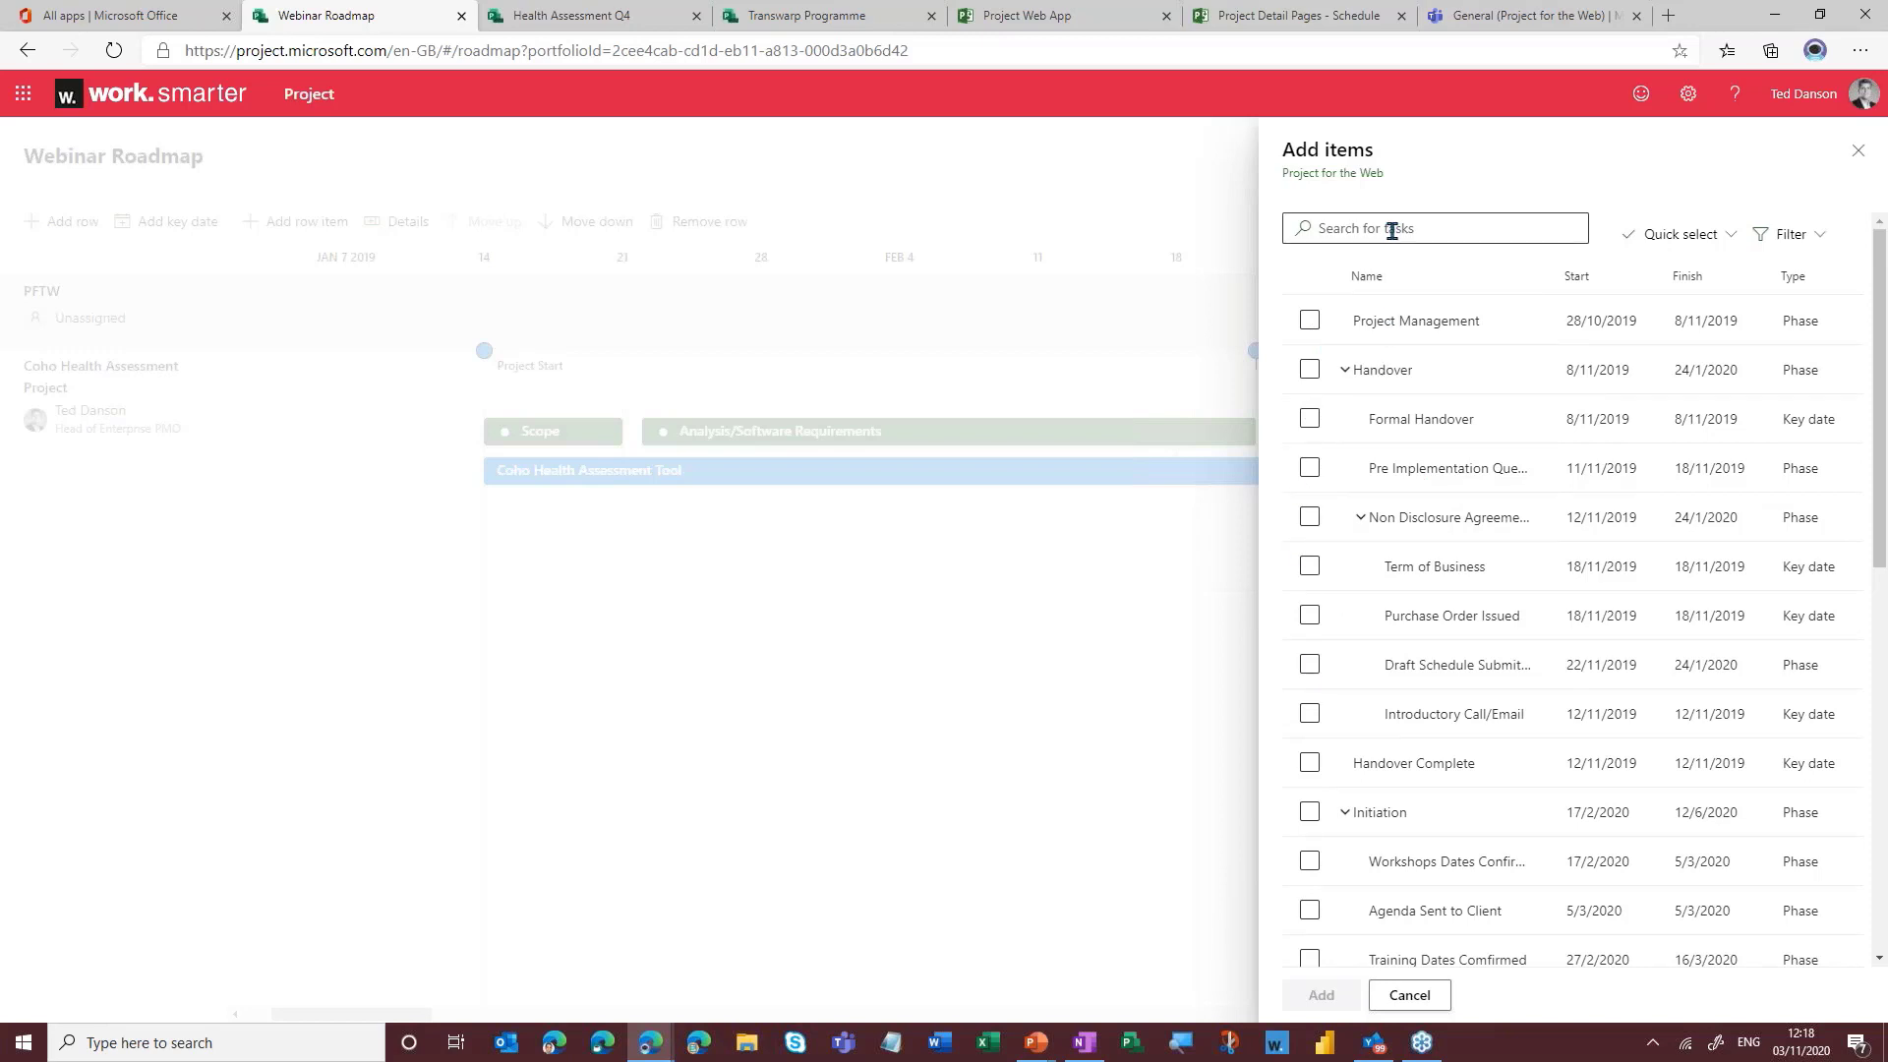
left_click(1730, 238)
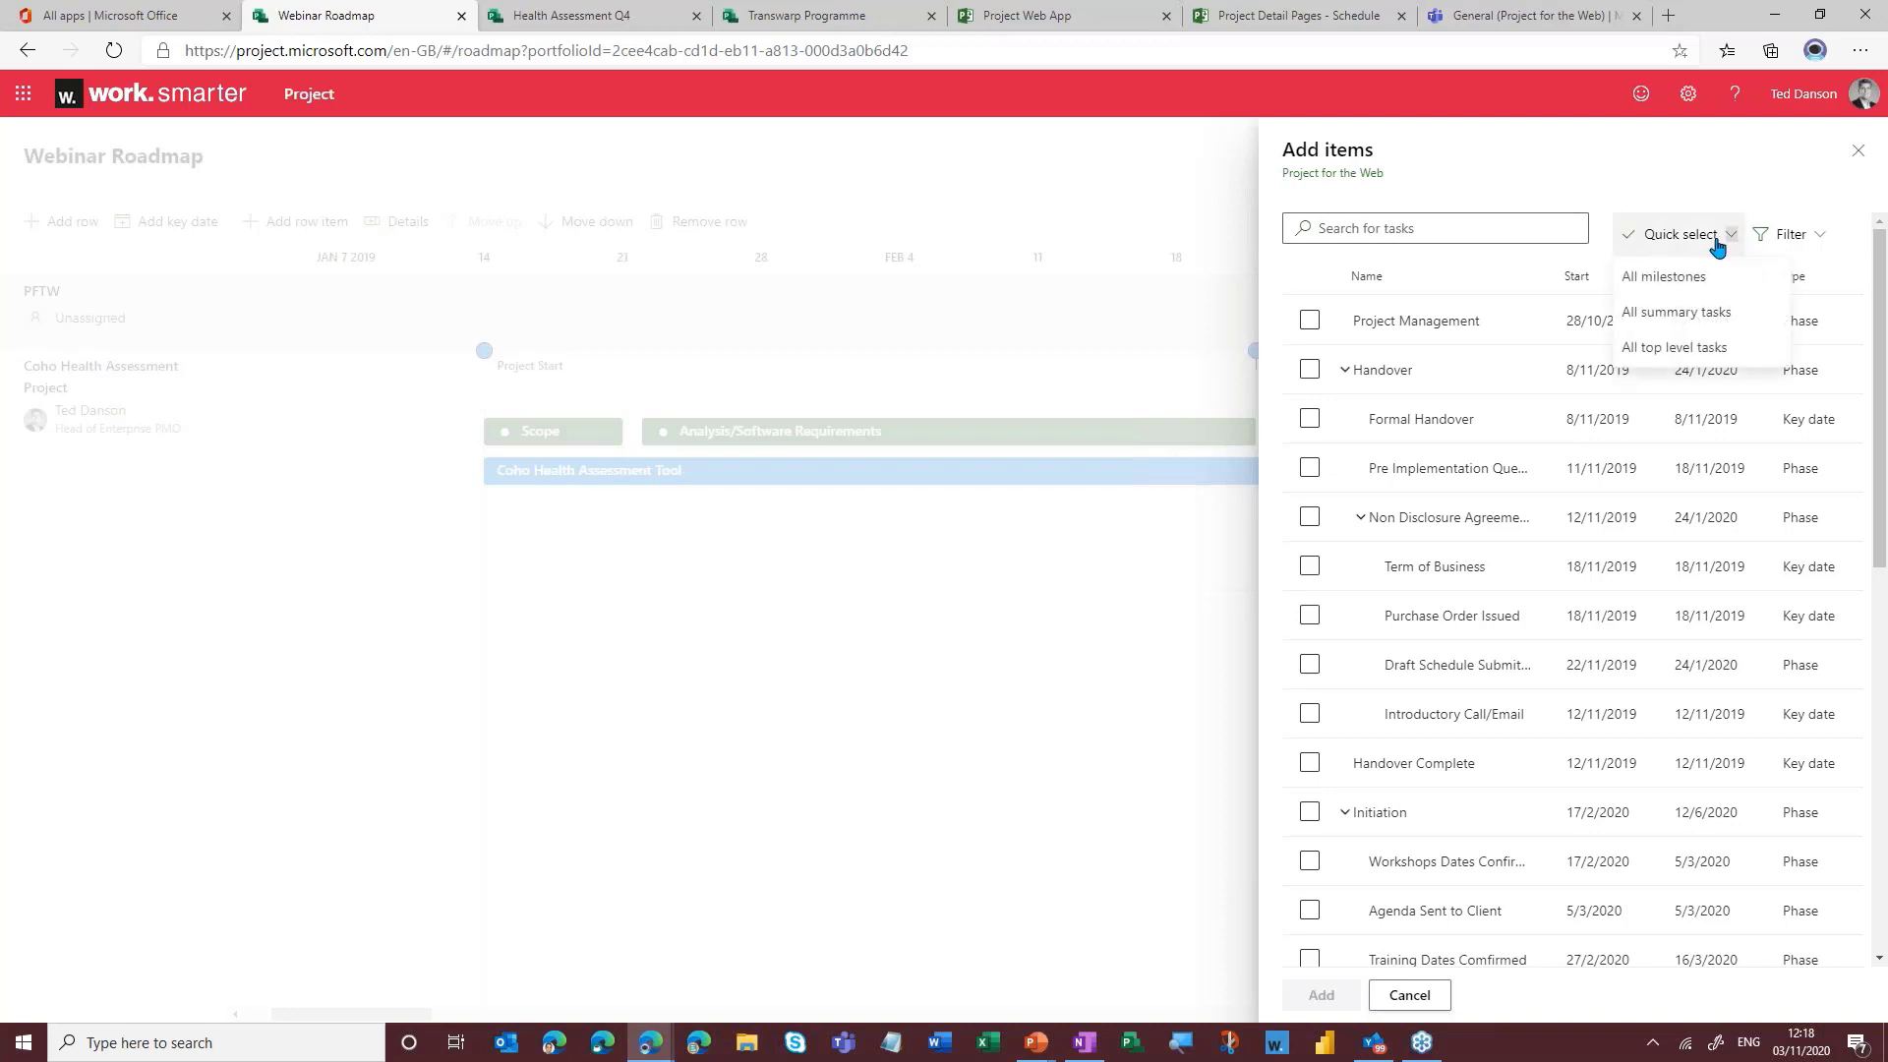
left_click(1655, 279)
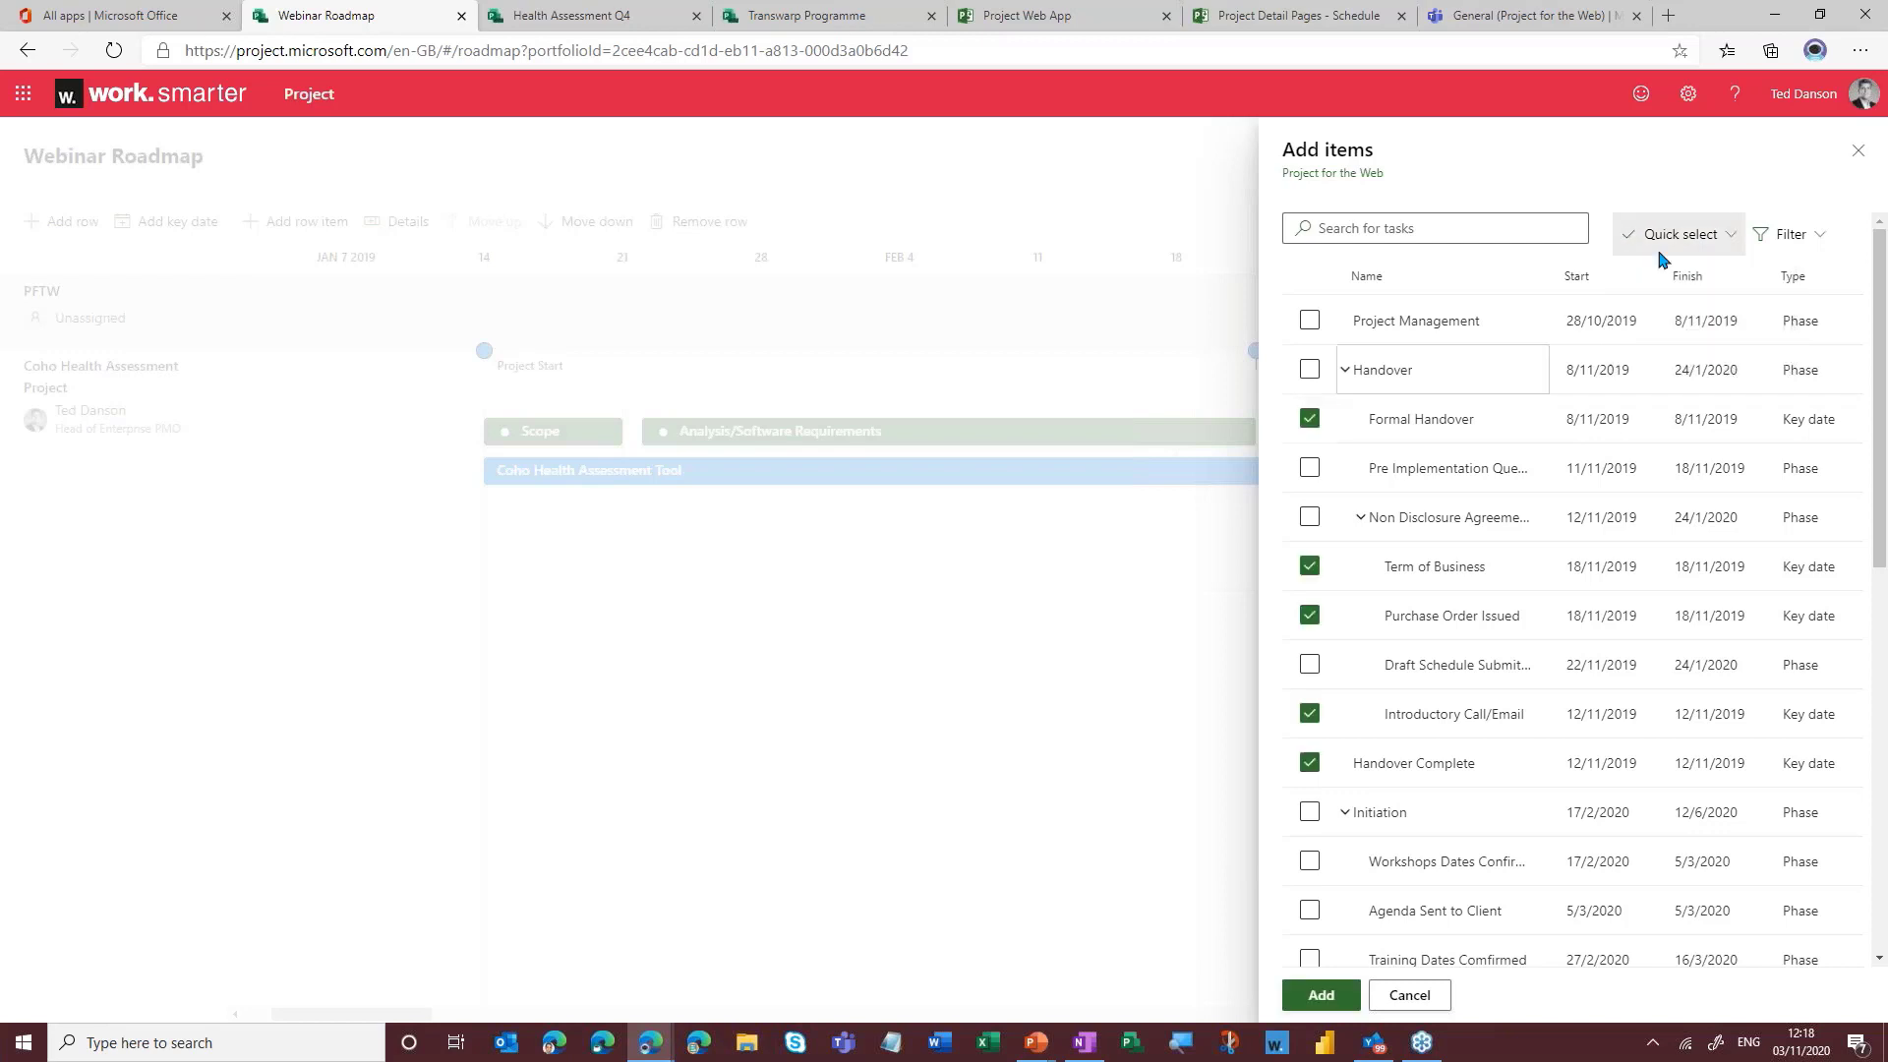
- Also tick all summary and top-level tasks, then add the checked items to the PFTW row
left_click(1724, 238)
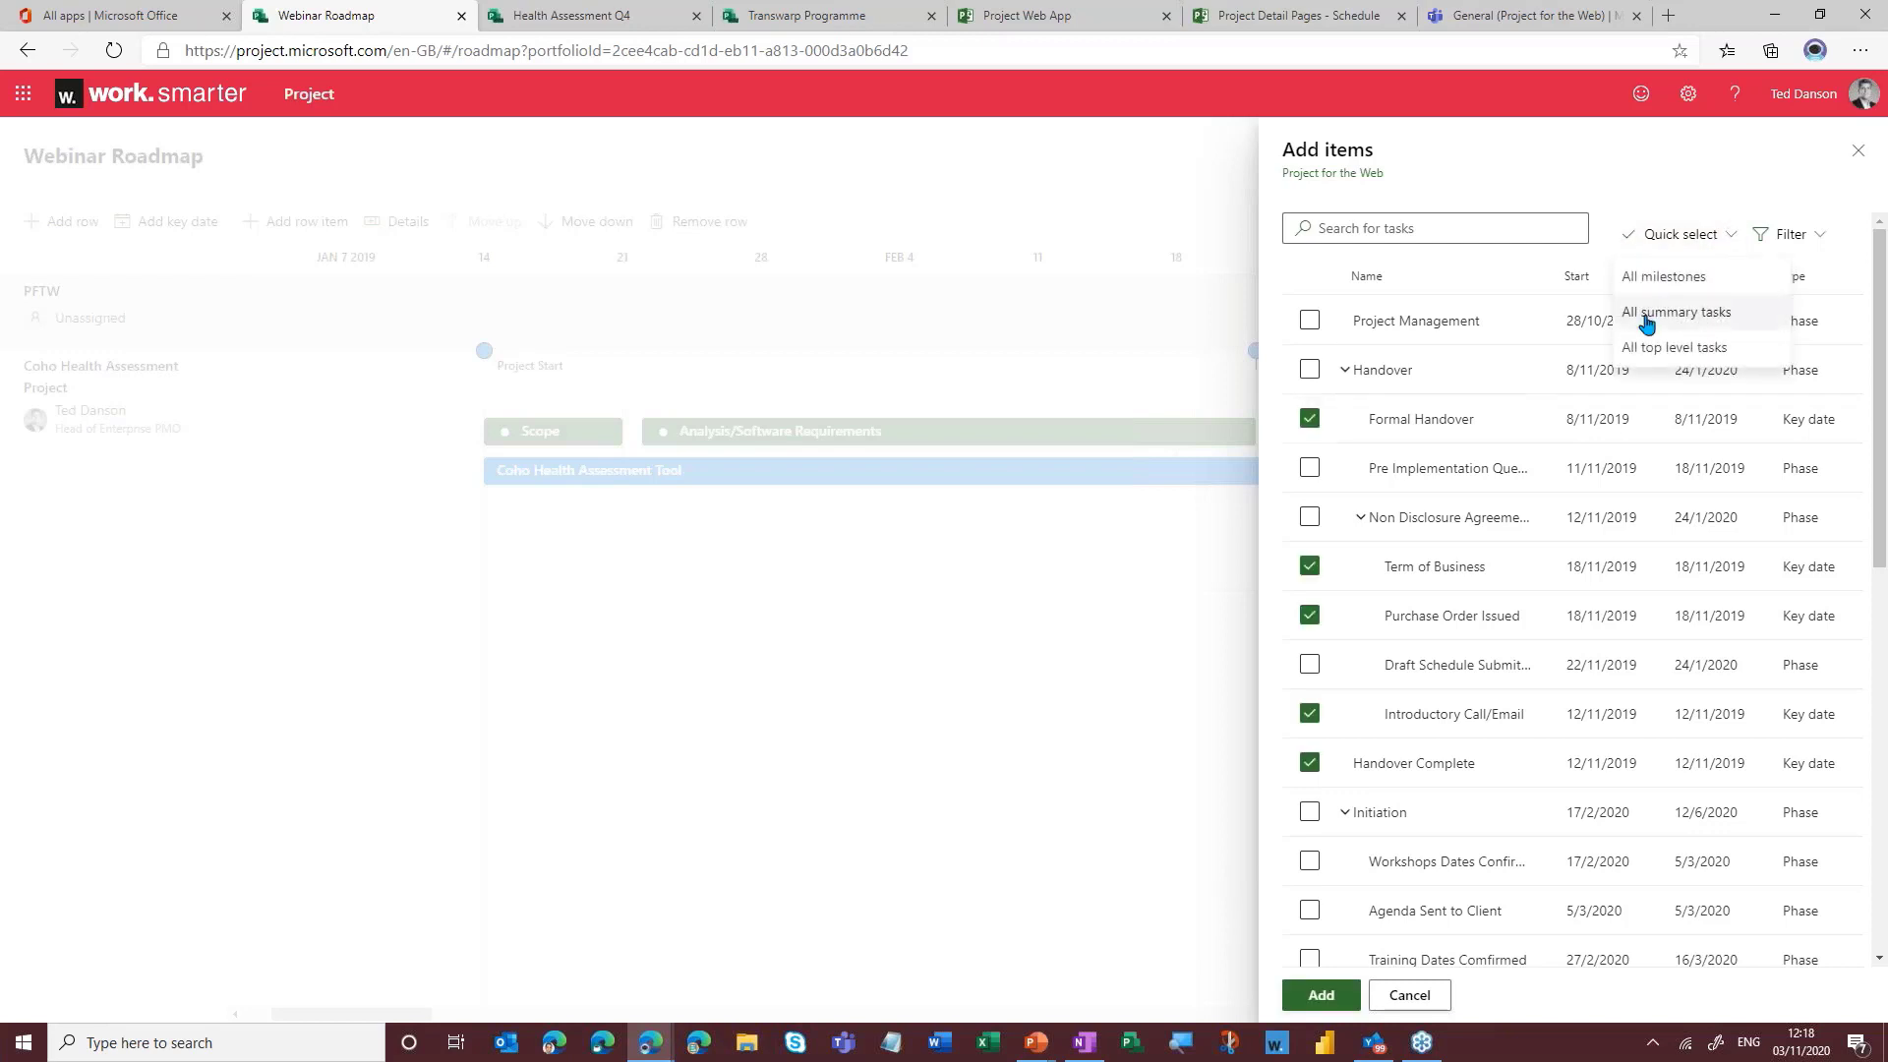
left_click(1647, 313)
left_click(1700, 236)
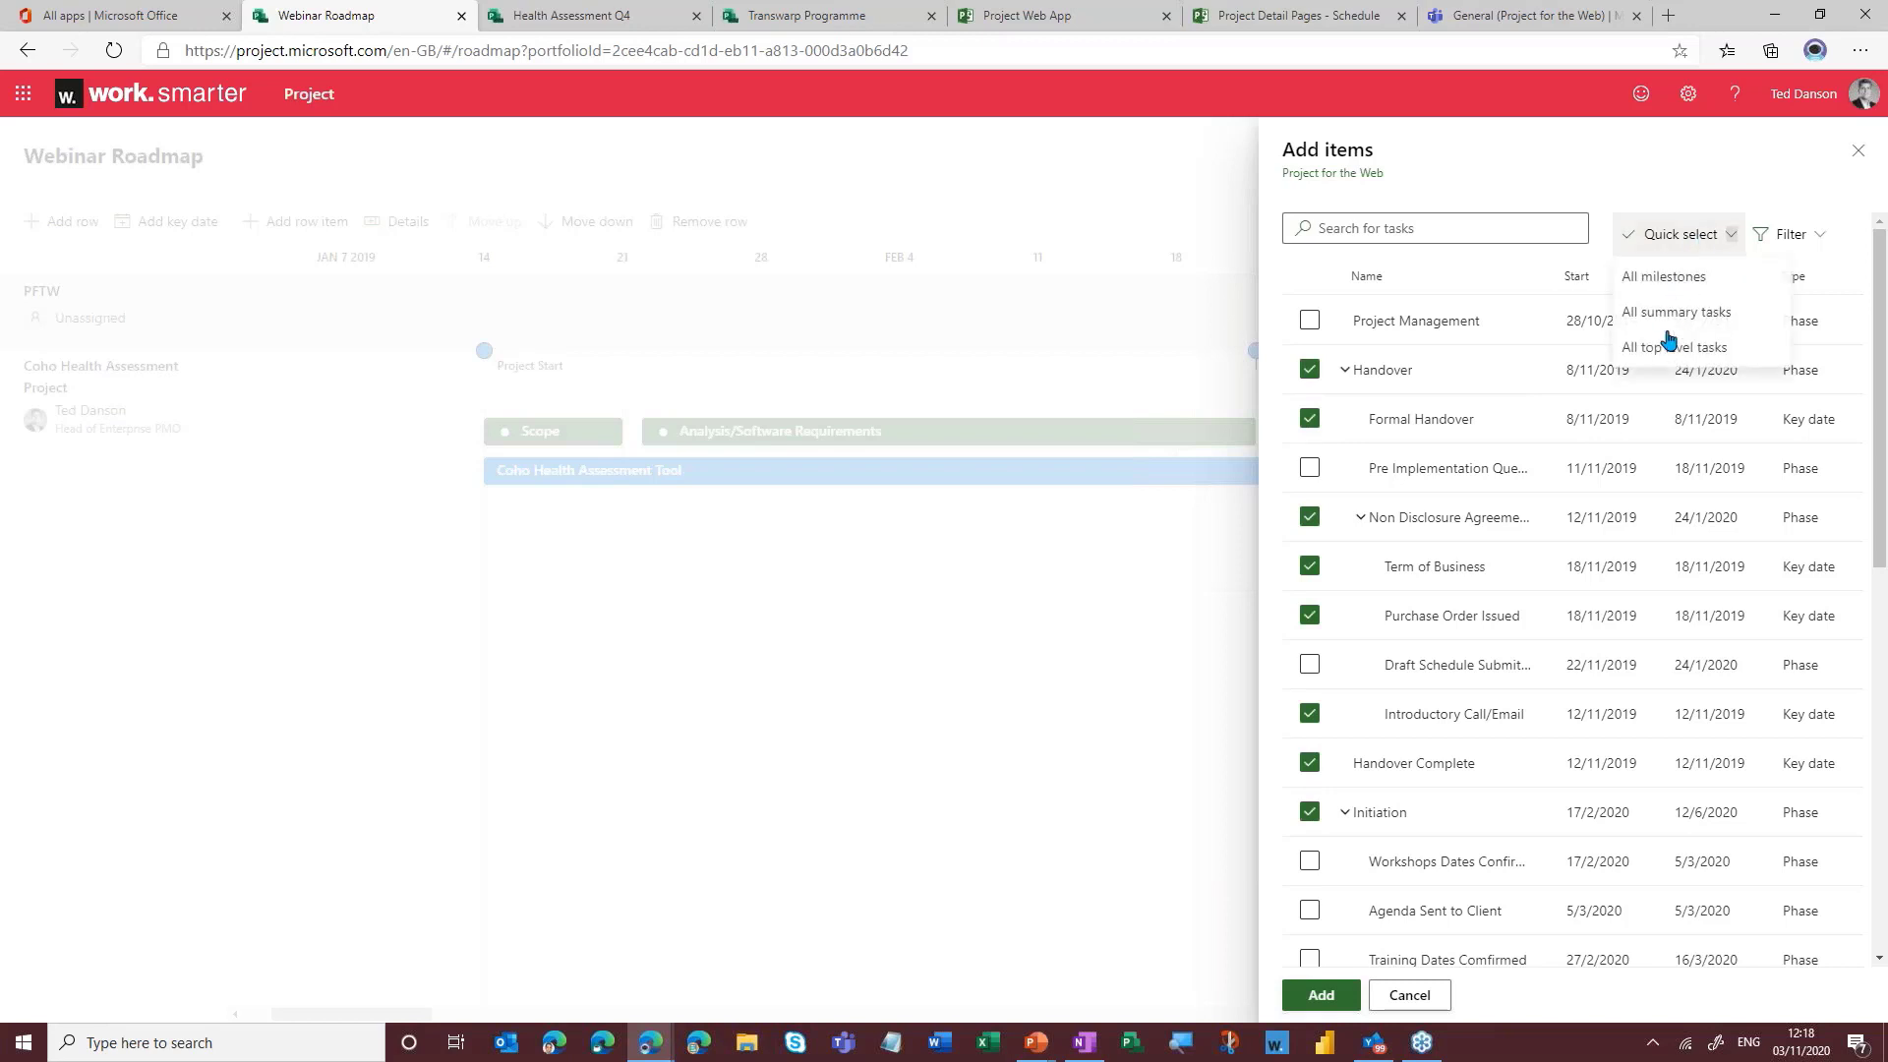
left_click(1665, 348)
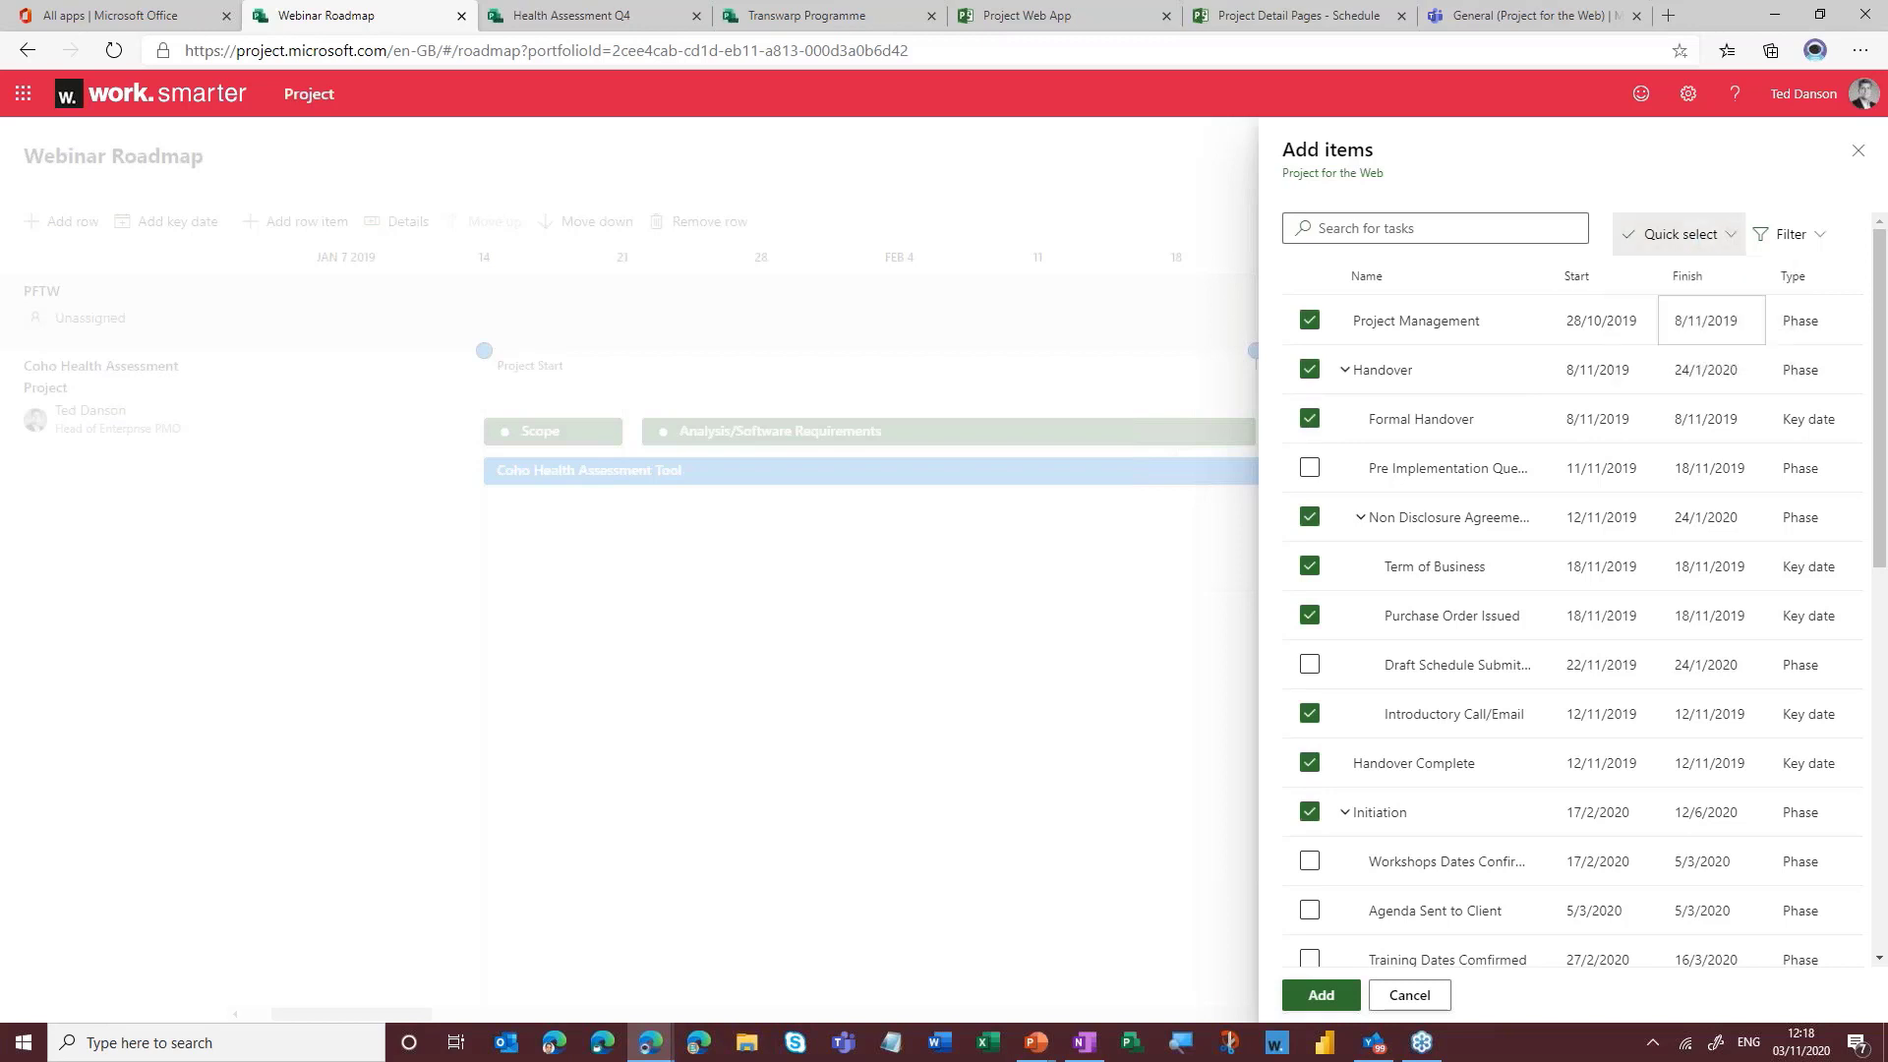
left_click(1819, 238)
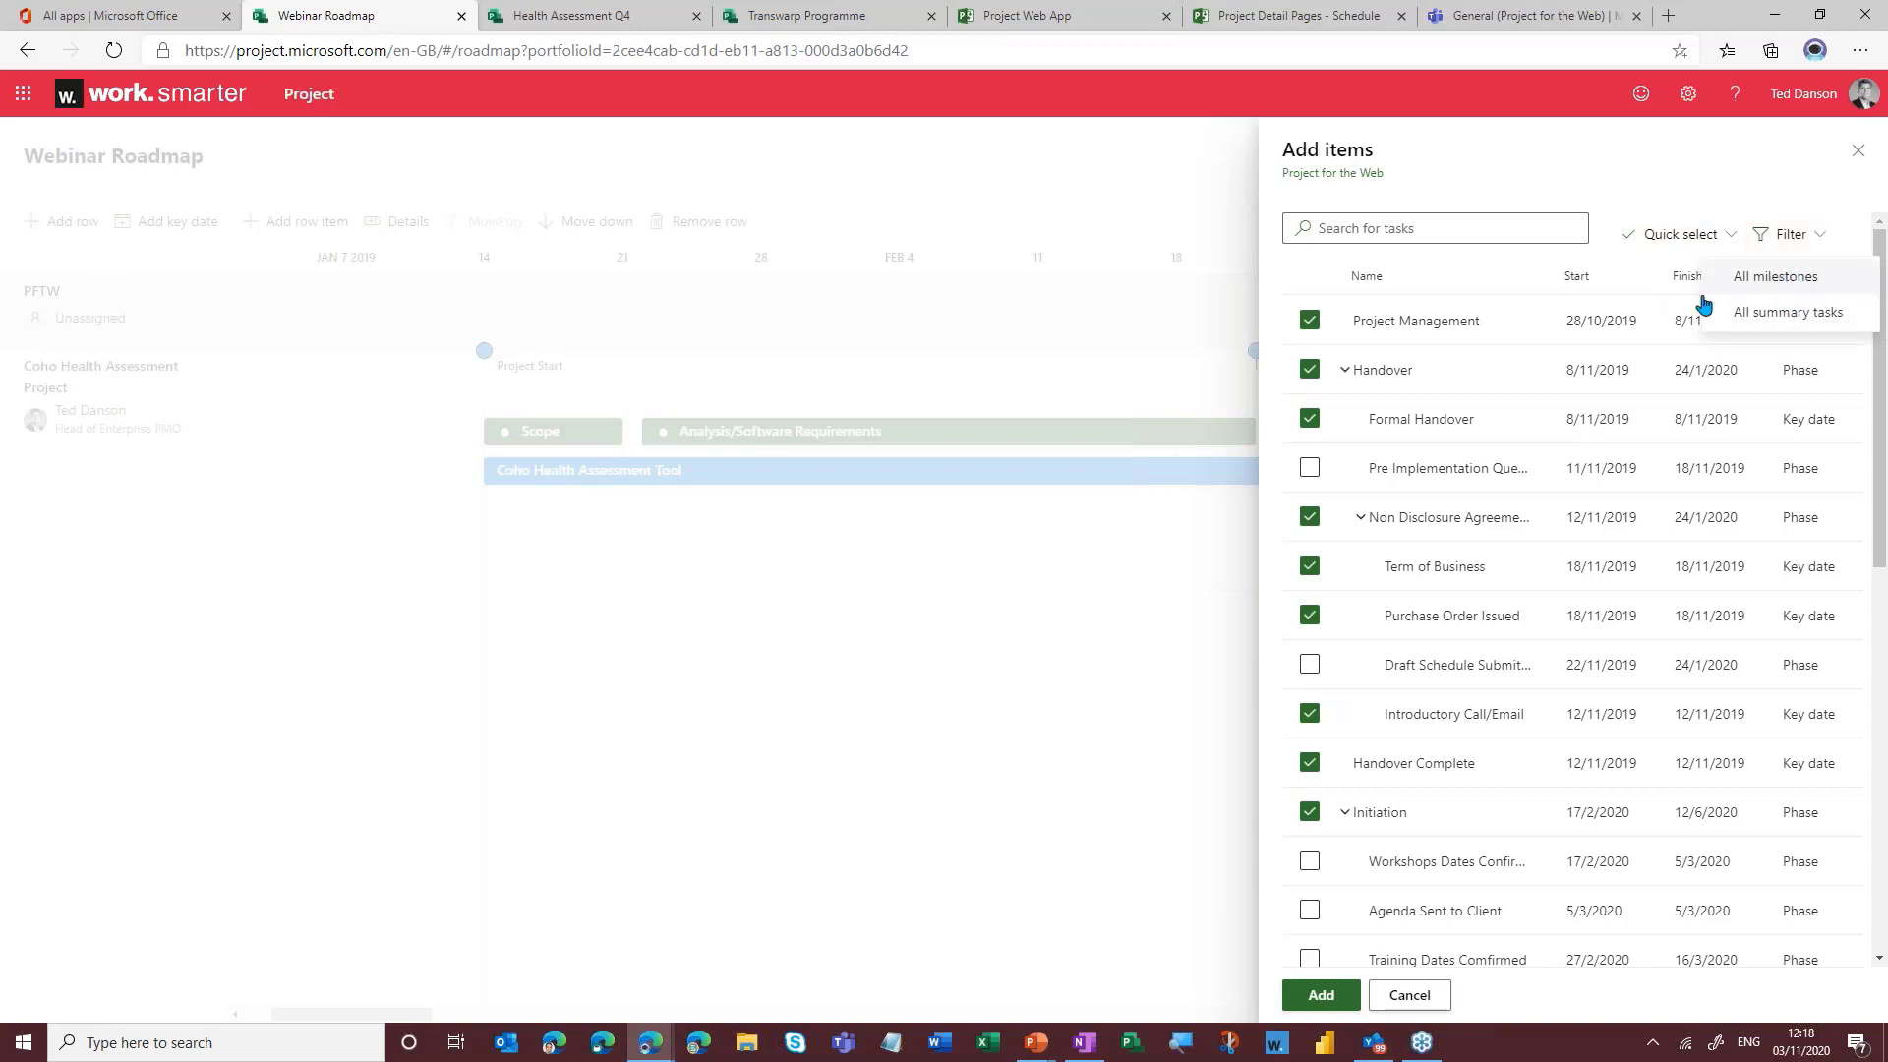
left_click(1618, 160)
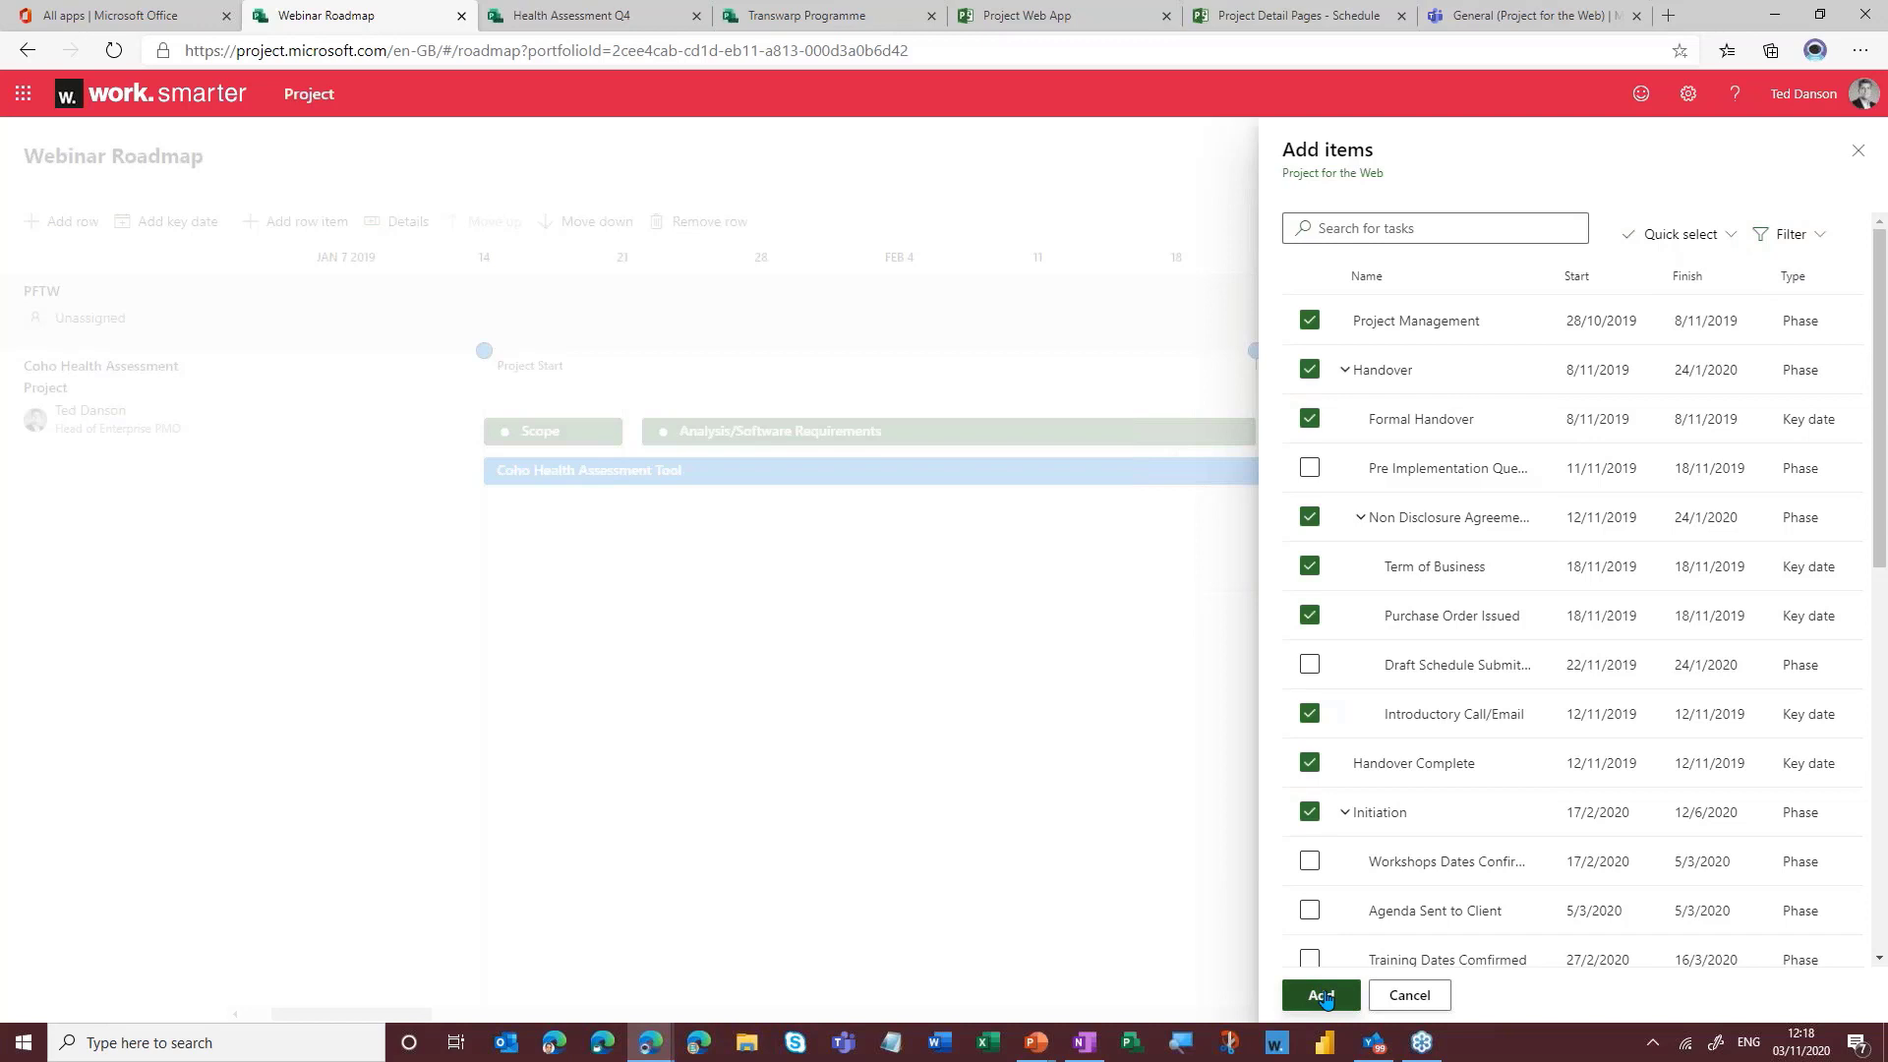
left_click(1320, 995)
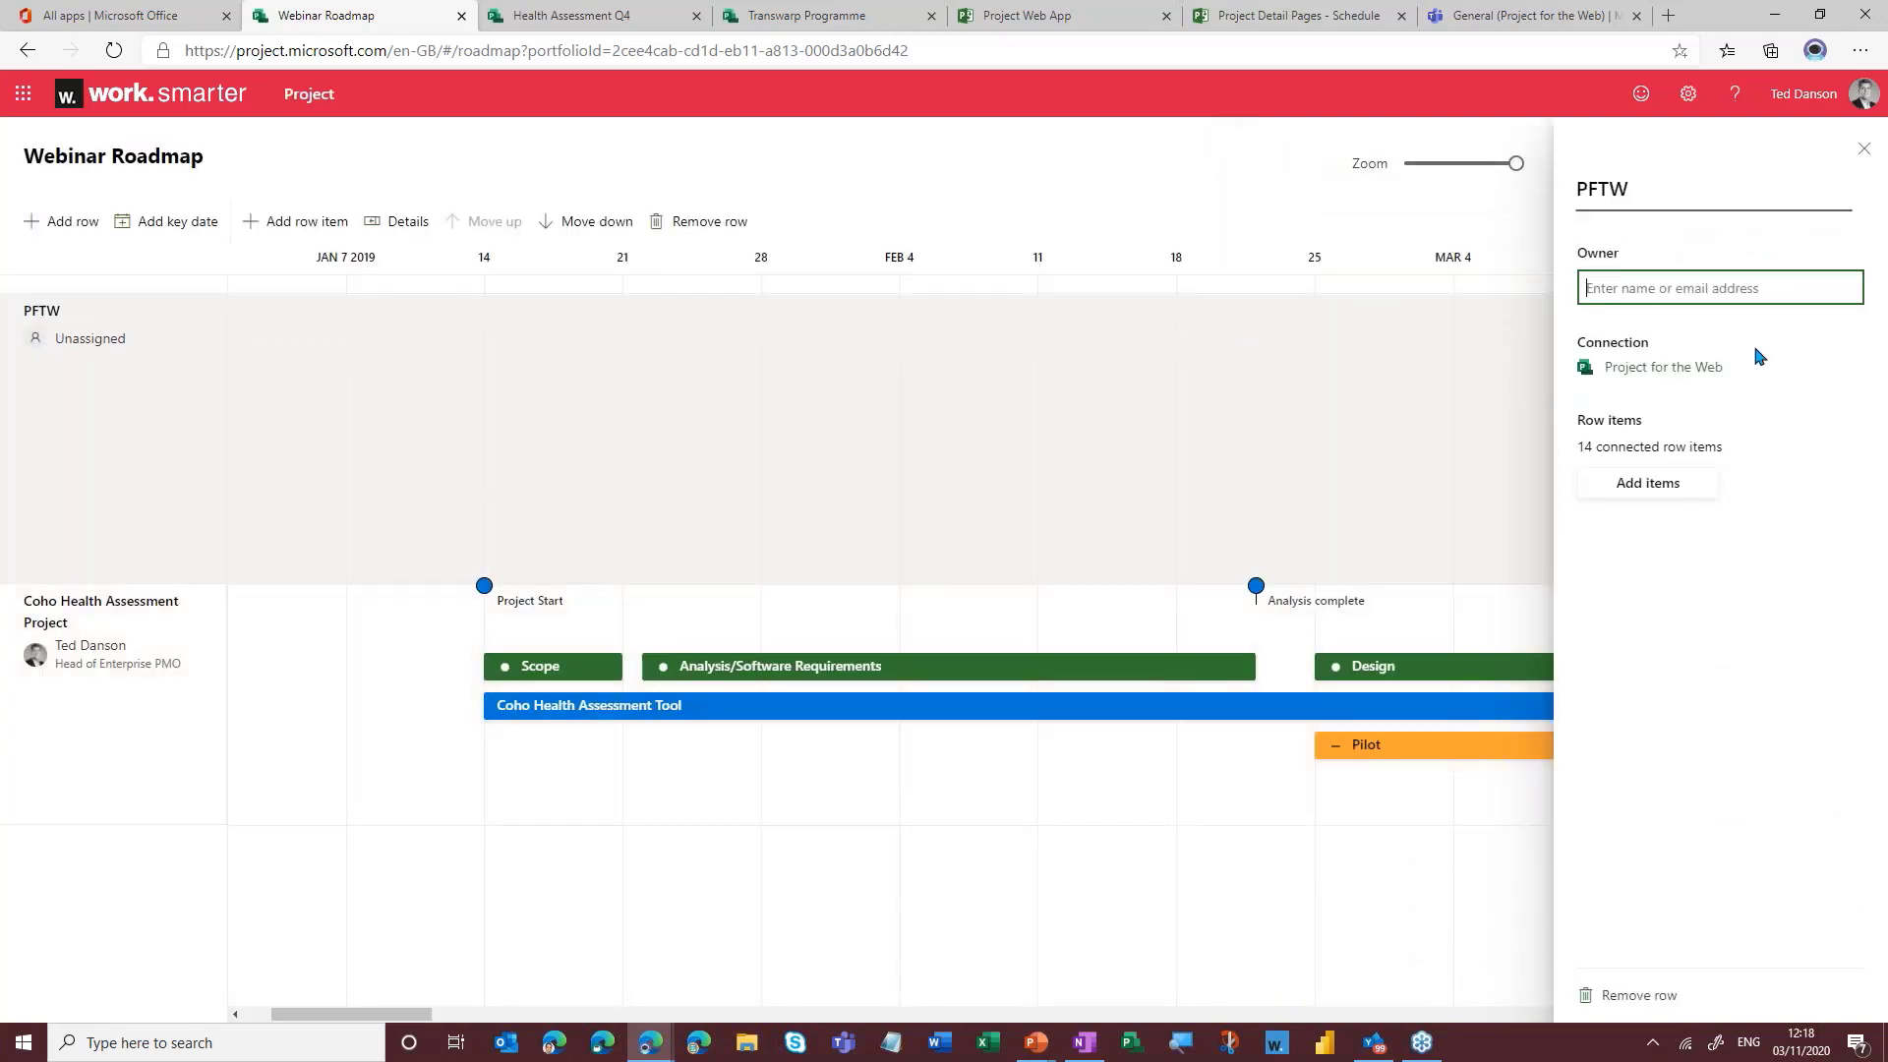
- Make the Agile Coach the owner of the PFTW row
type("adele")
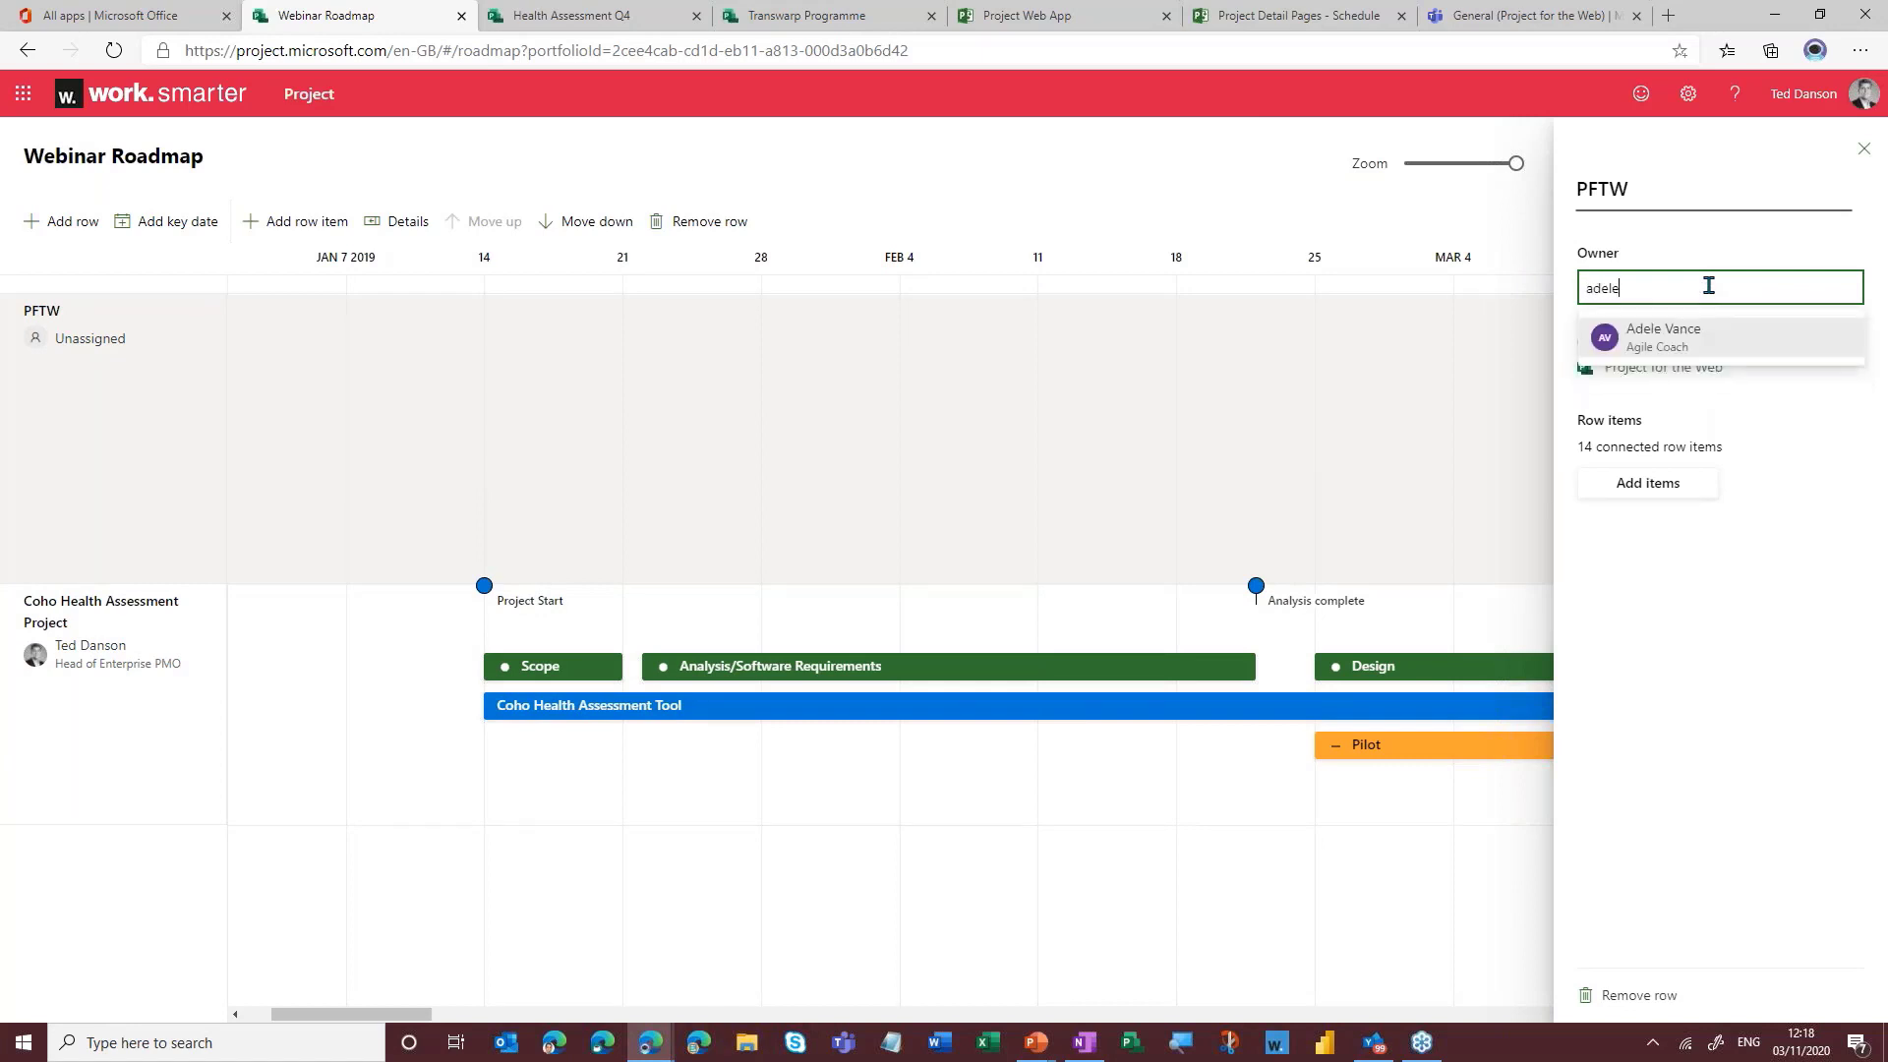
left_click(1674, 340)
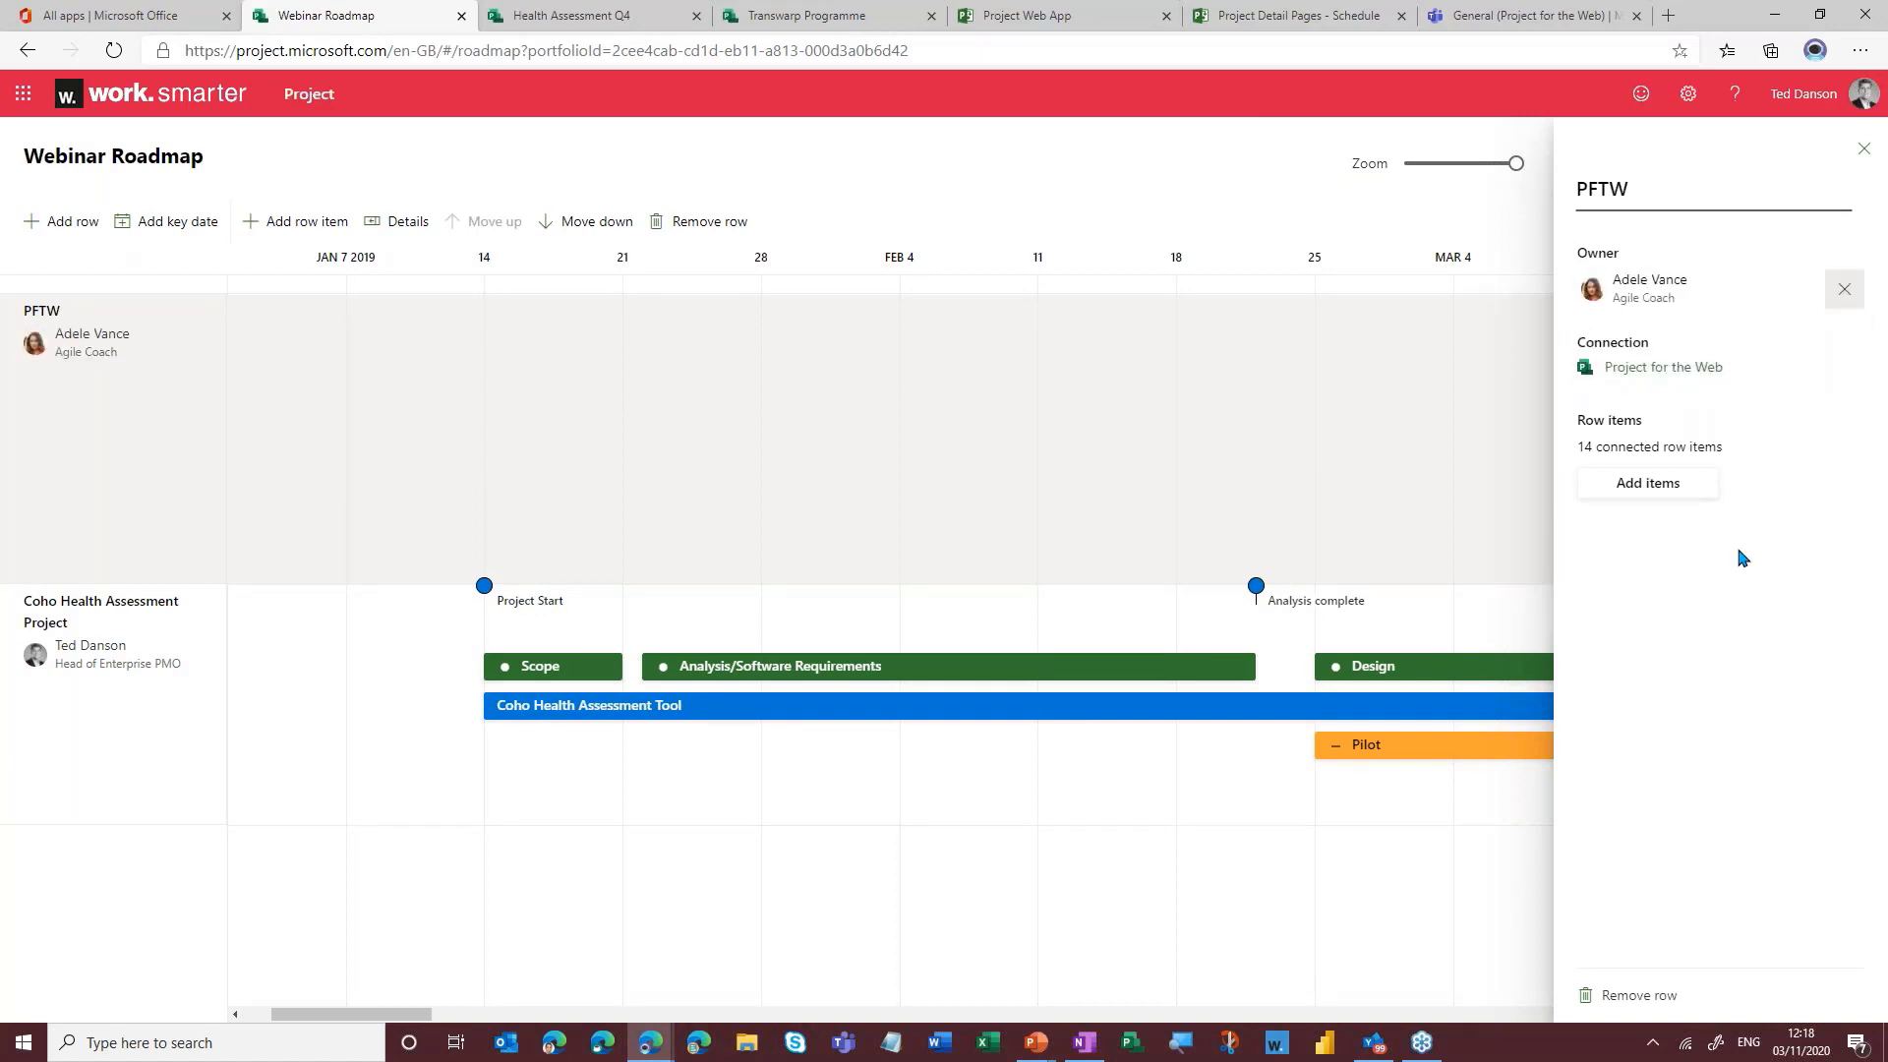
left_click(1645, 485)
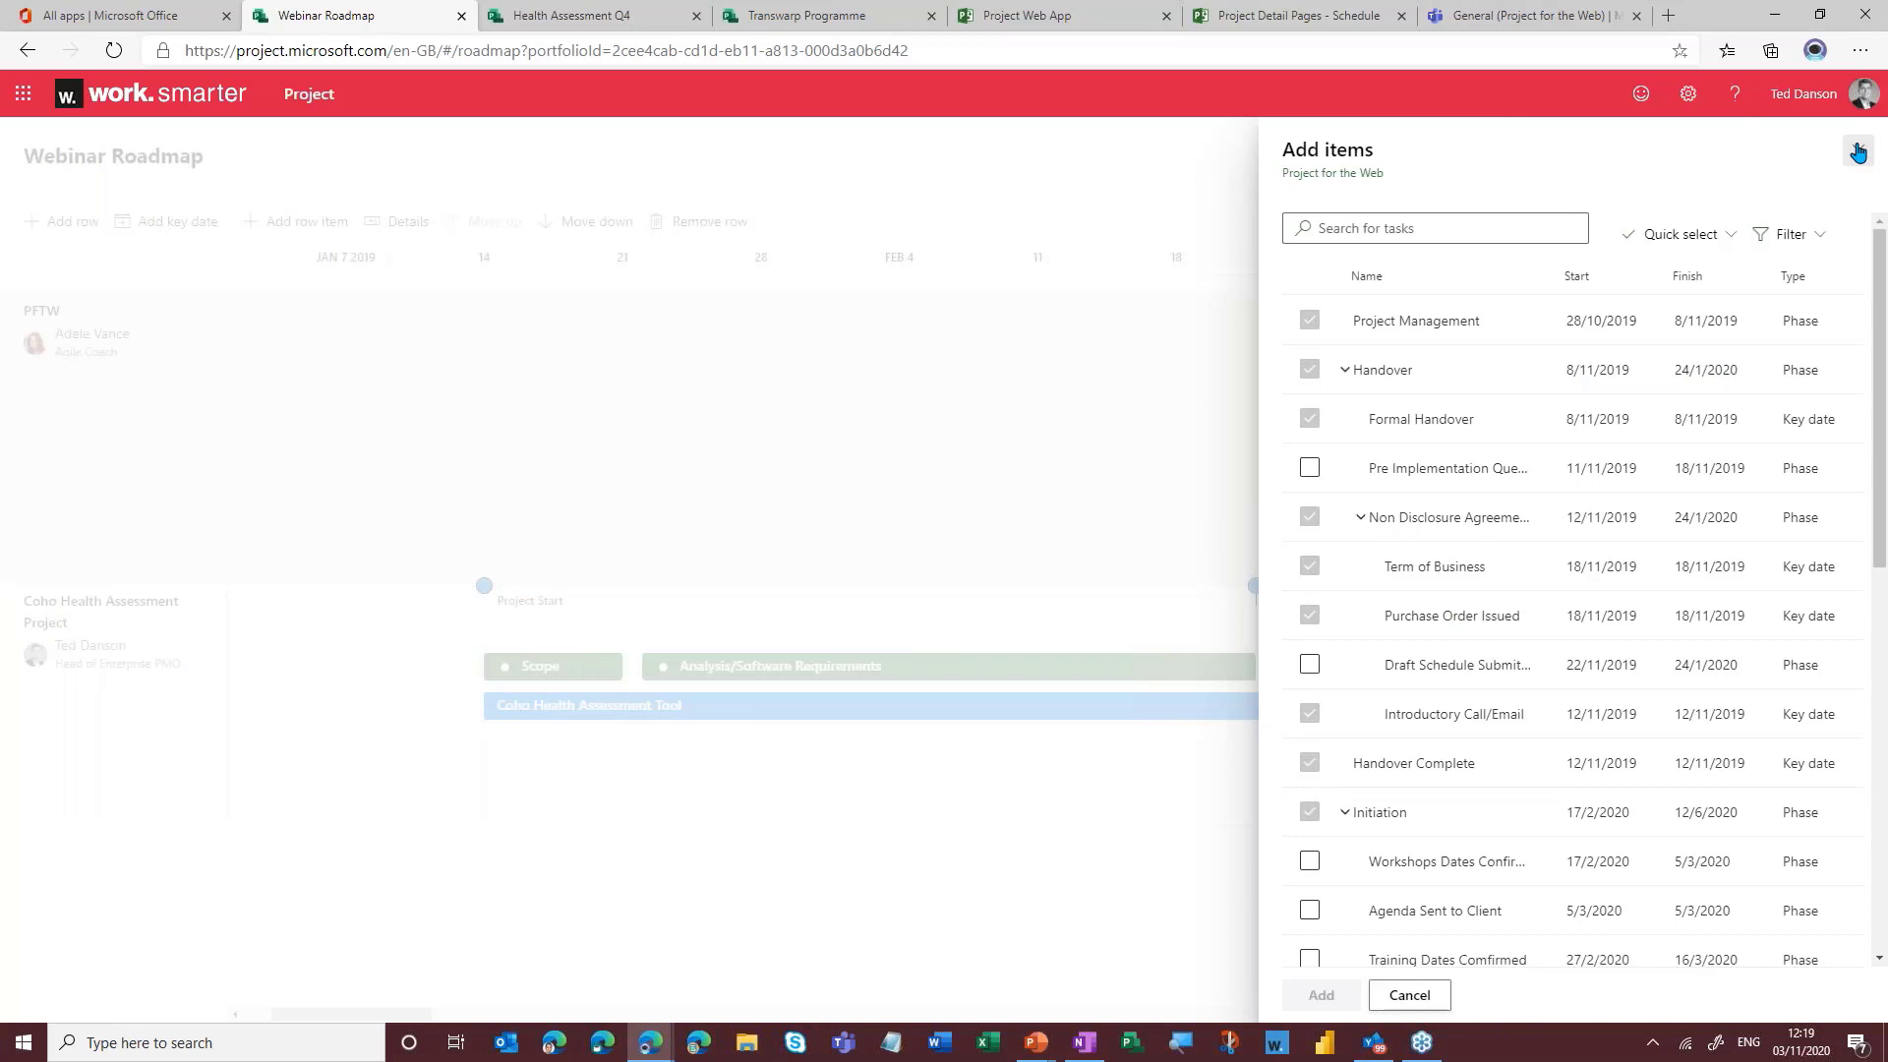
left_click(1859, 149)
- Scroll the timeline to the PFTW bars and close the row details
left_click_drag(411, 1015, 962, 1034)
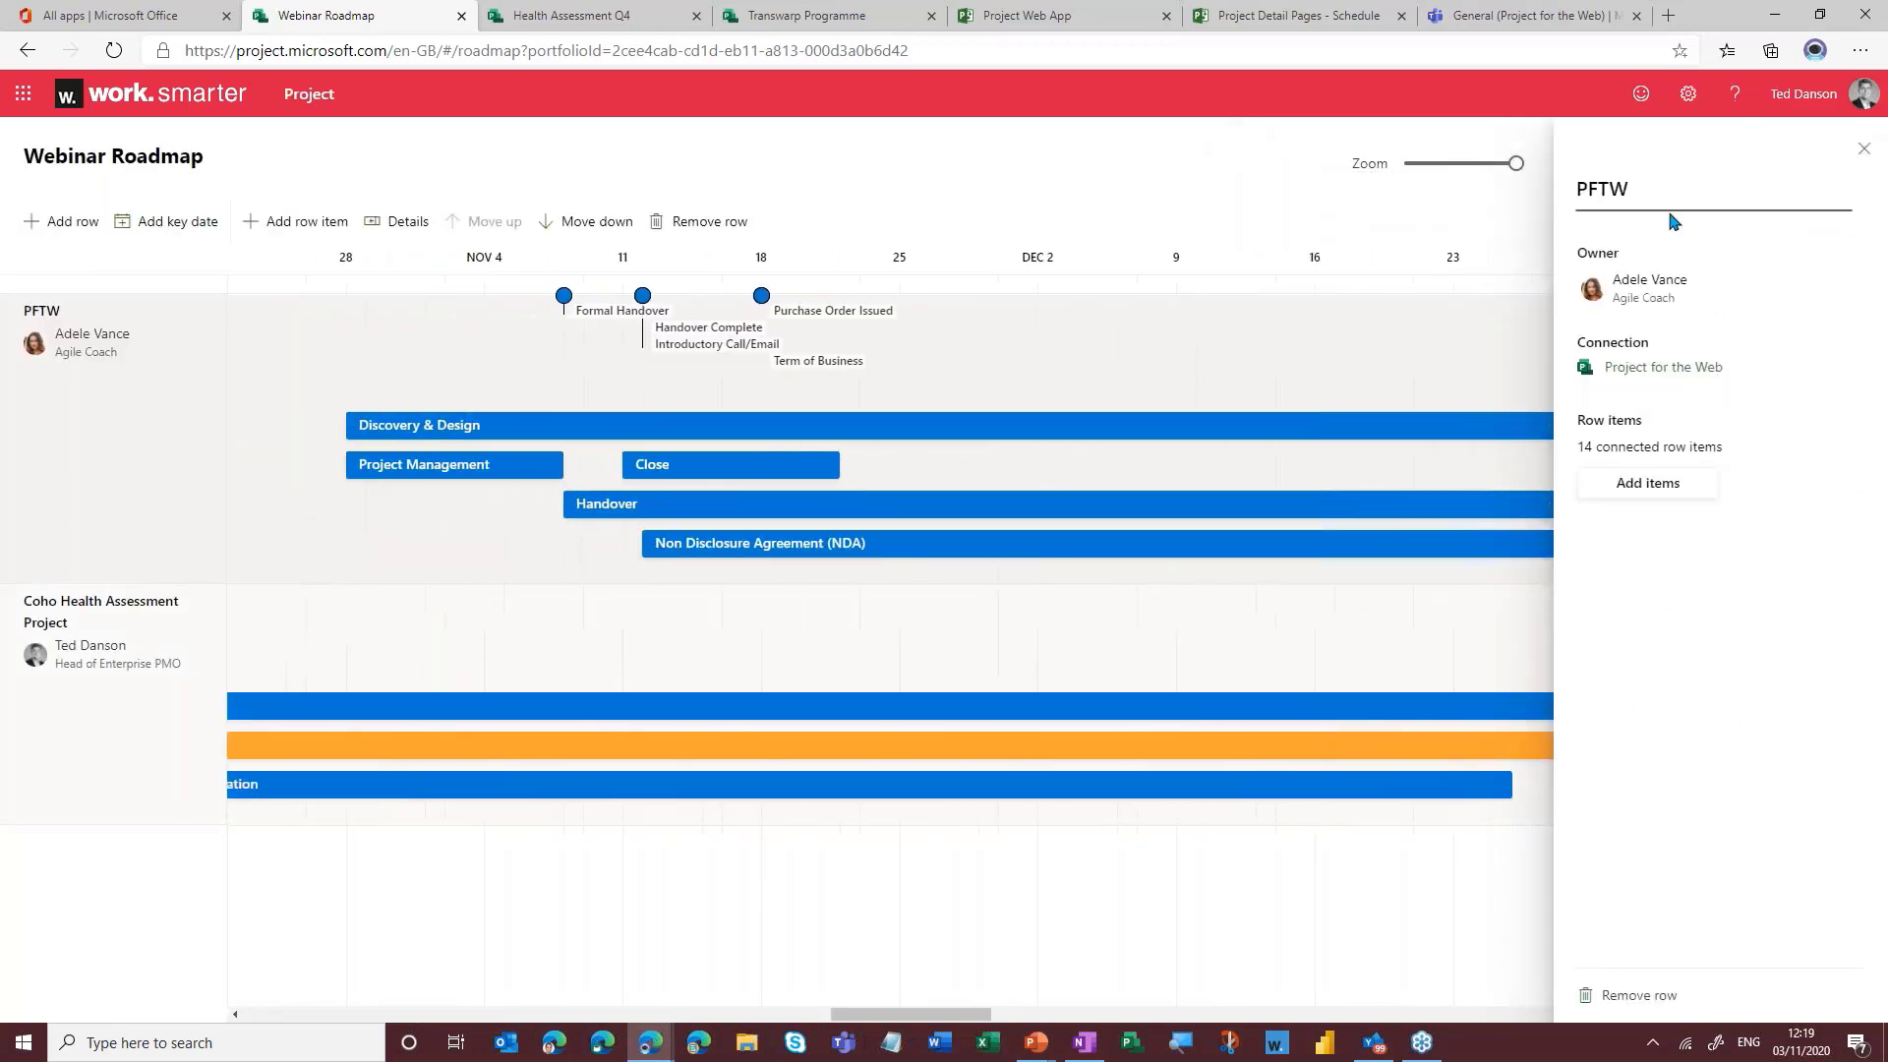
left_click(1864, 148)
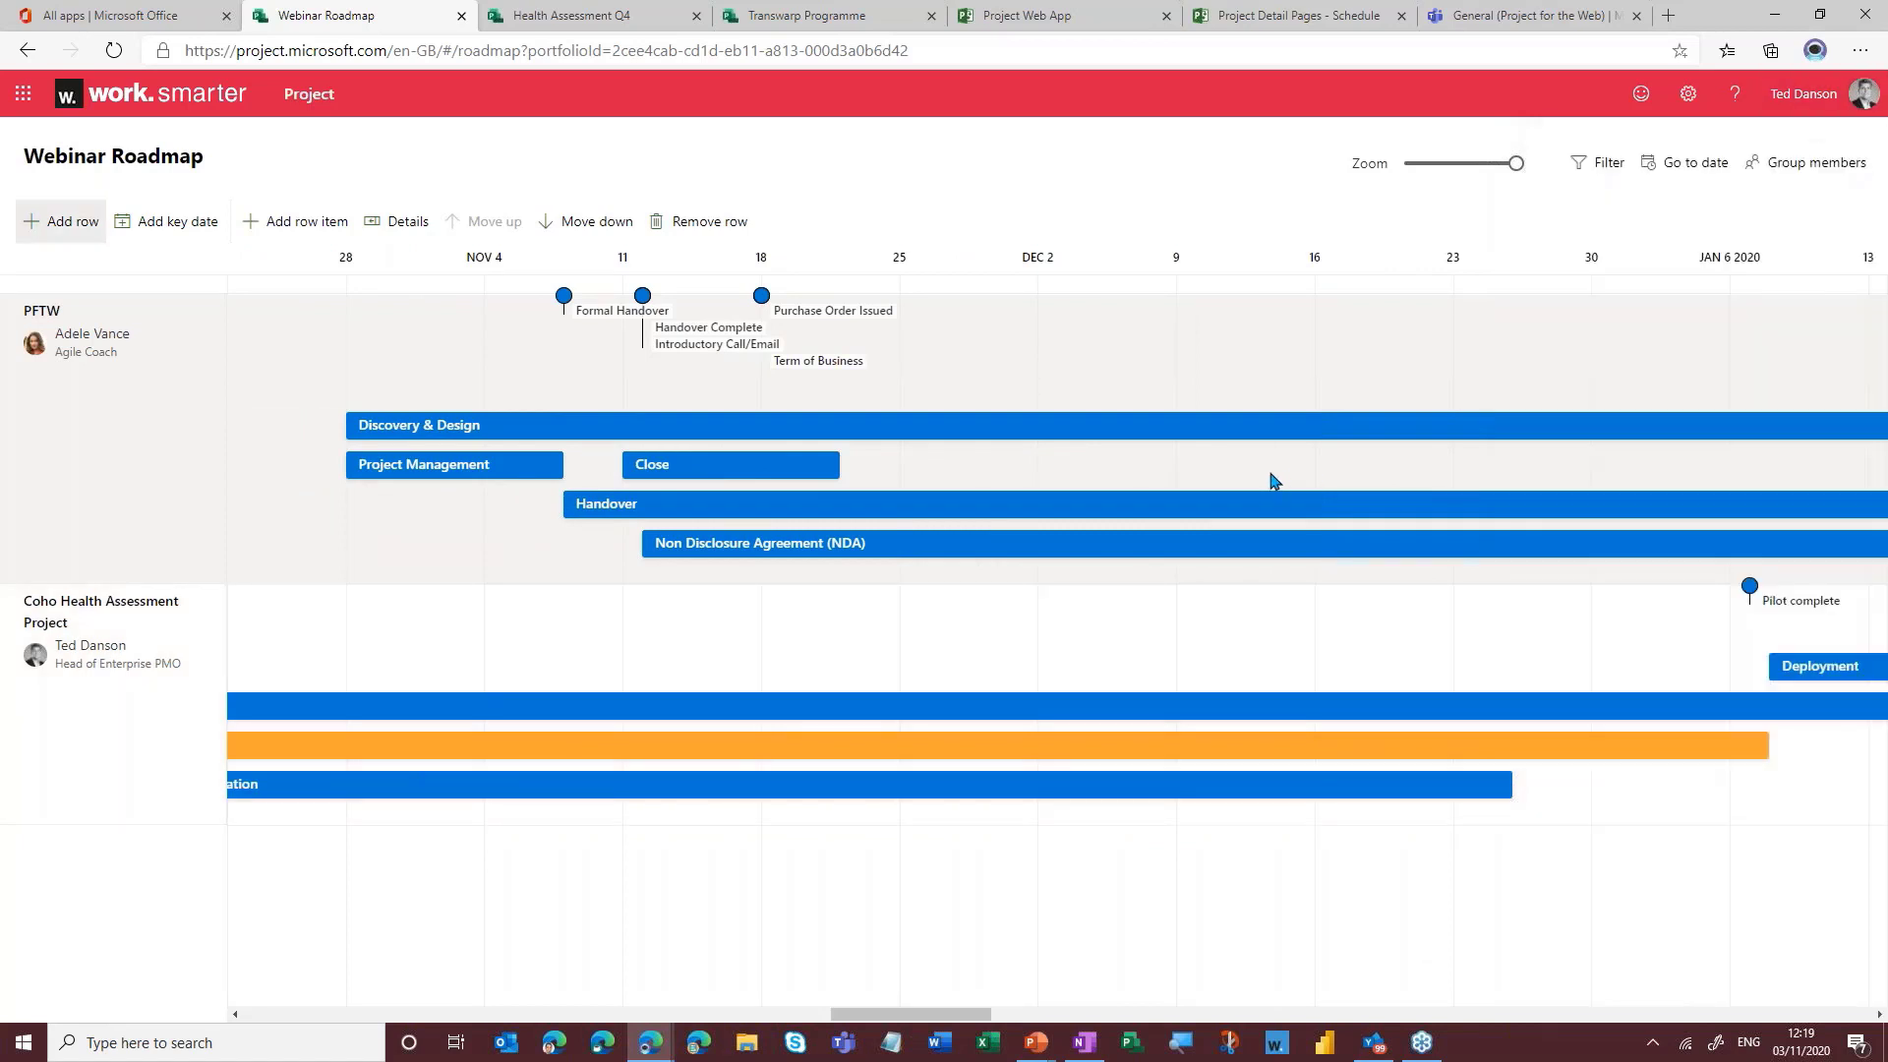
left_click(576, 424)
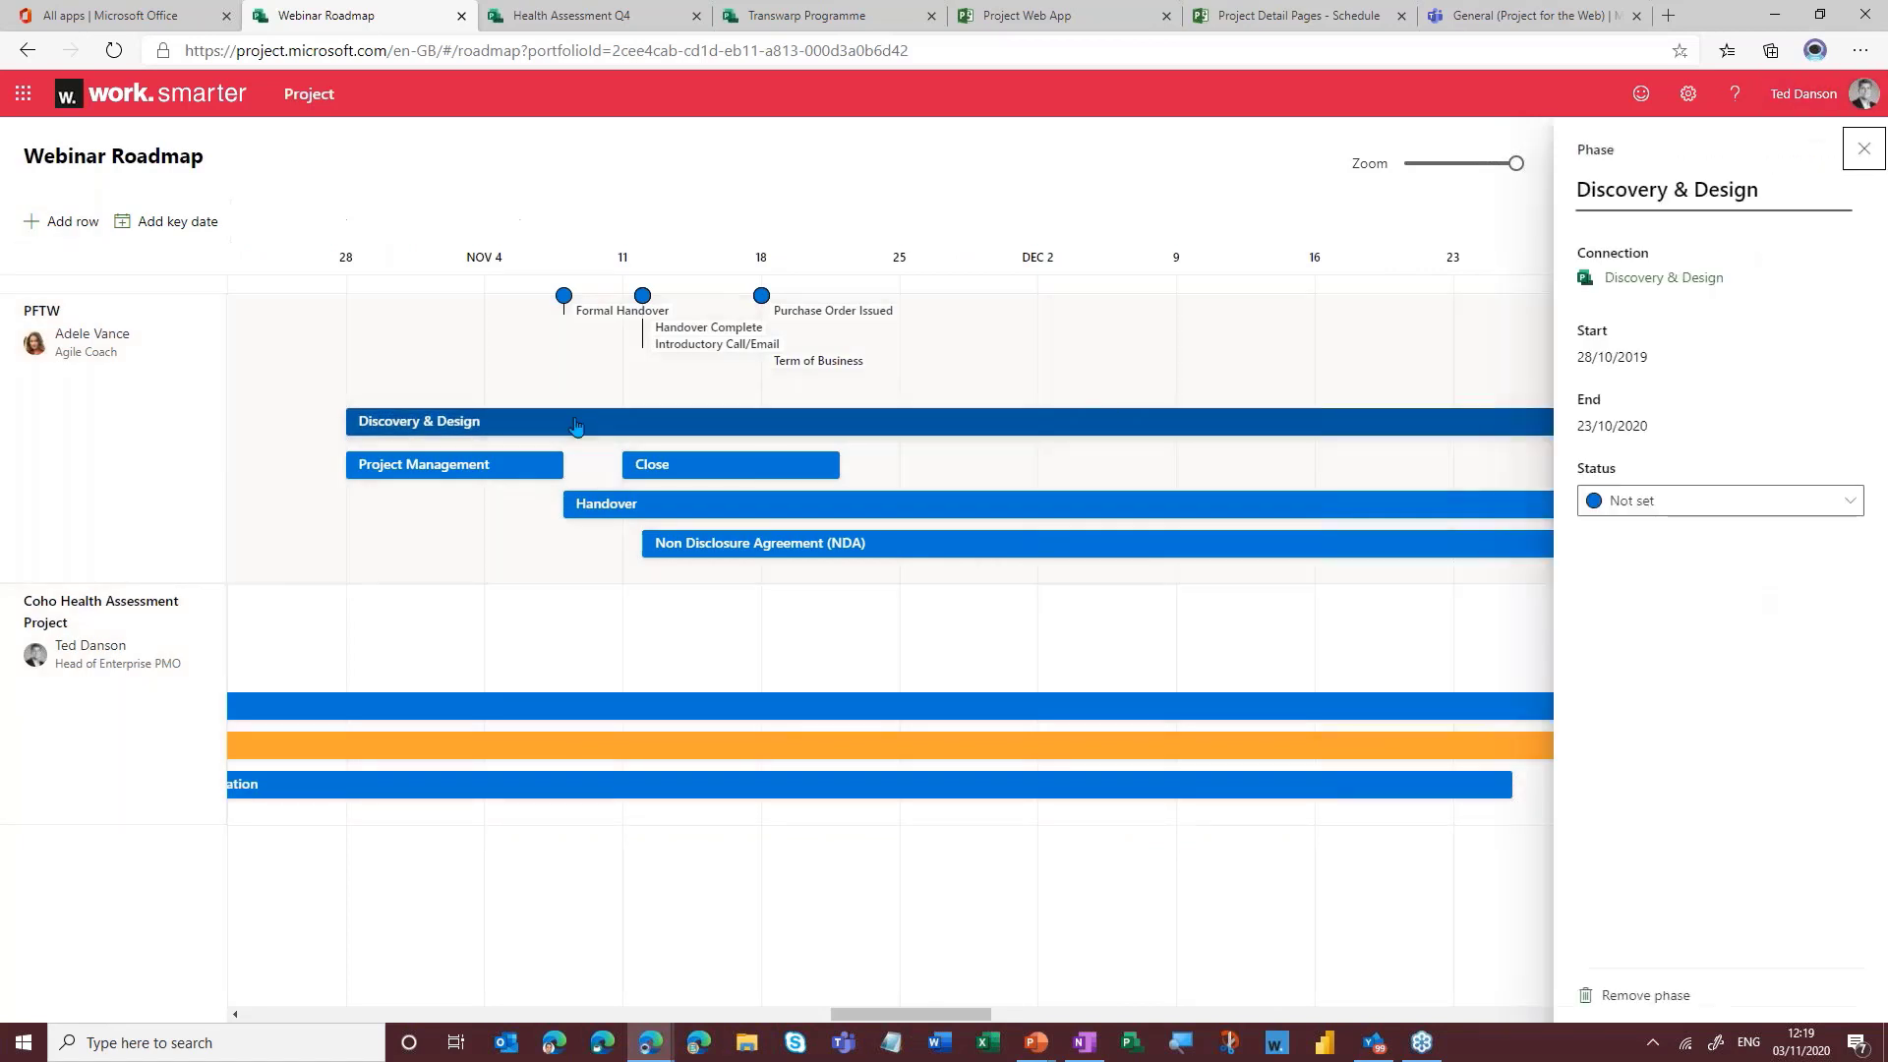
- Give Discovery & Design and Close the On track status and Handover High risk, then close the panel
left_click(1701, 501)
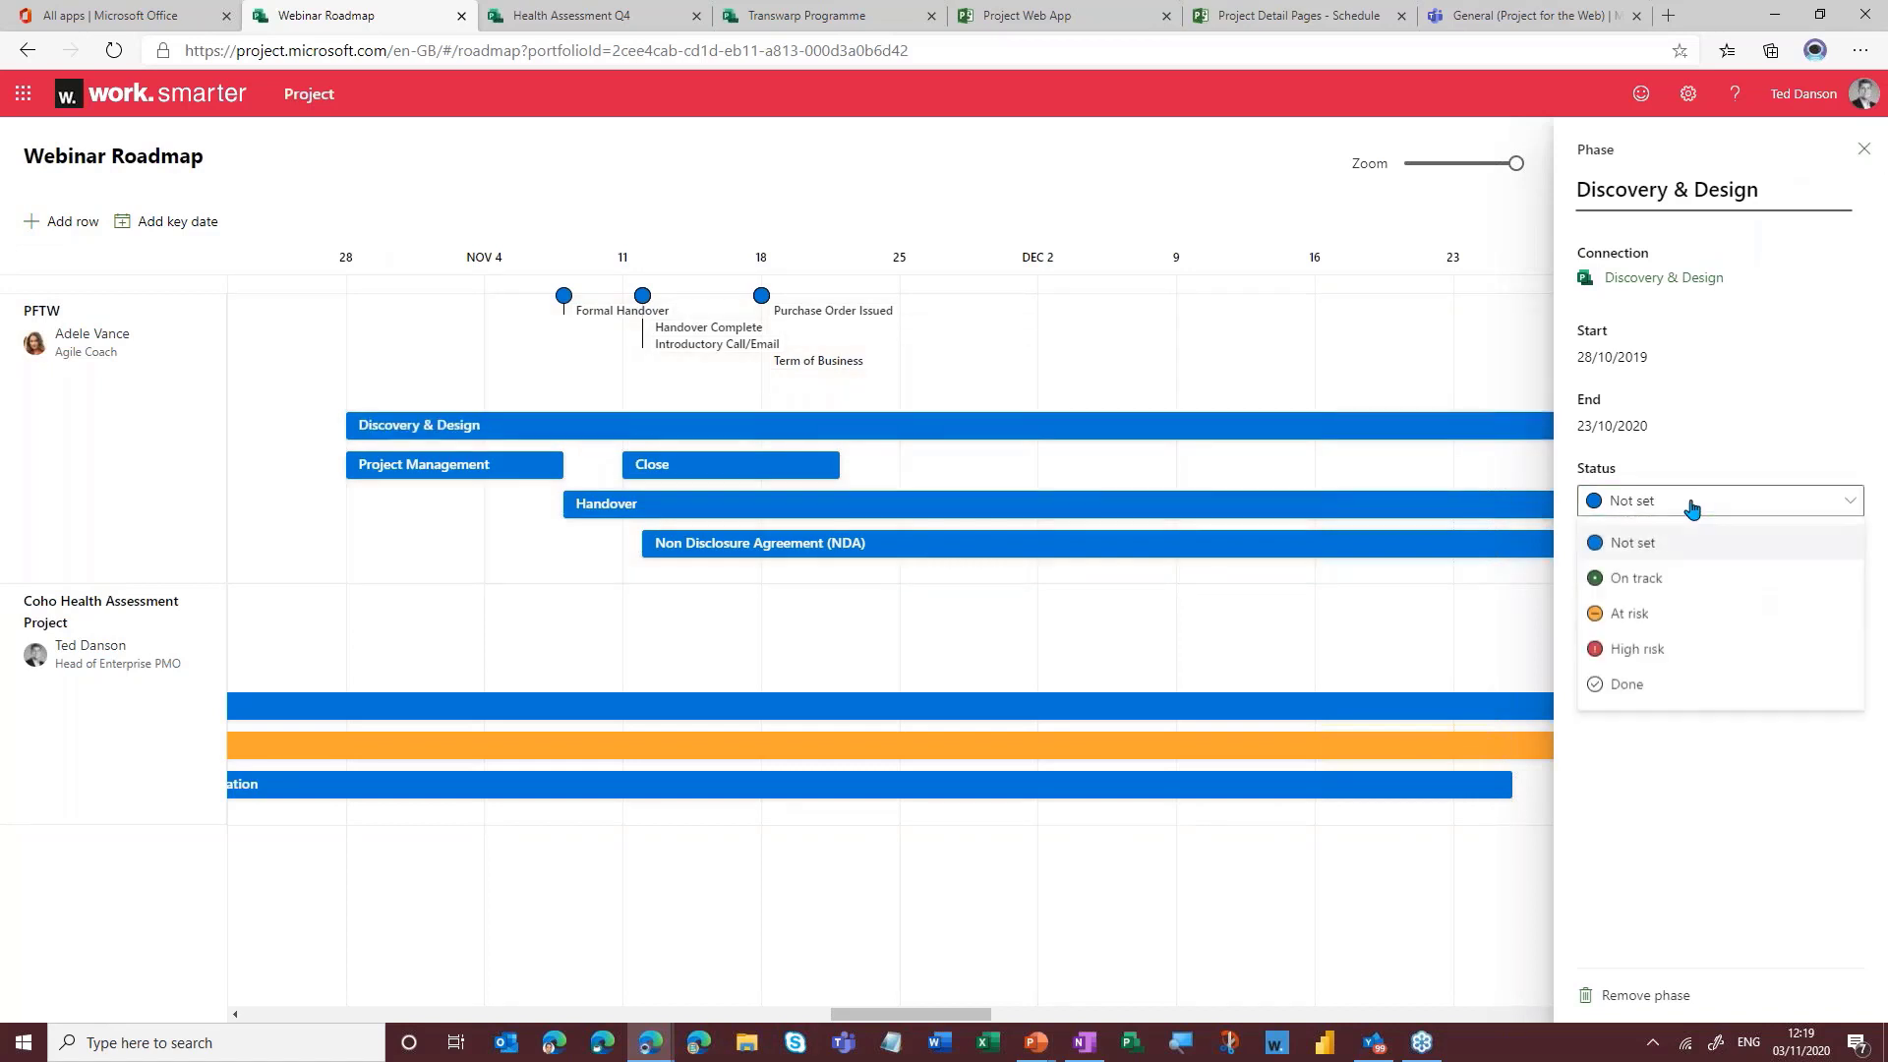
left_click(1637, 580)
left_click(699, 462)
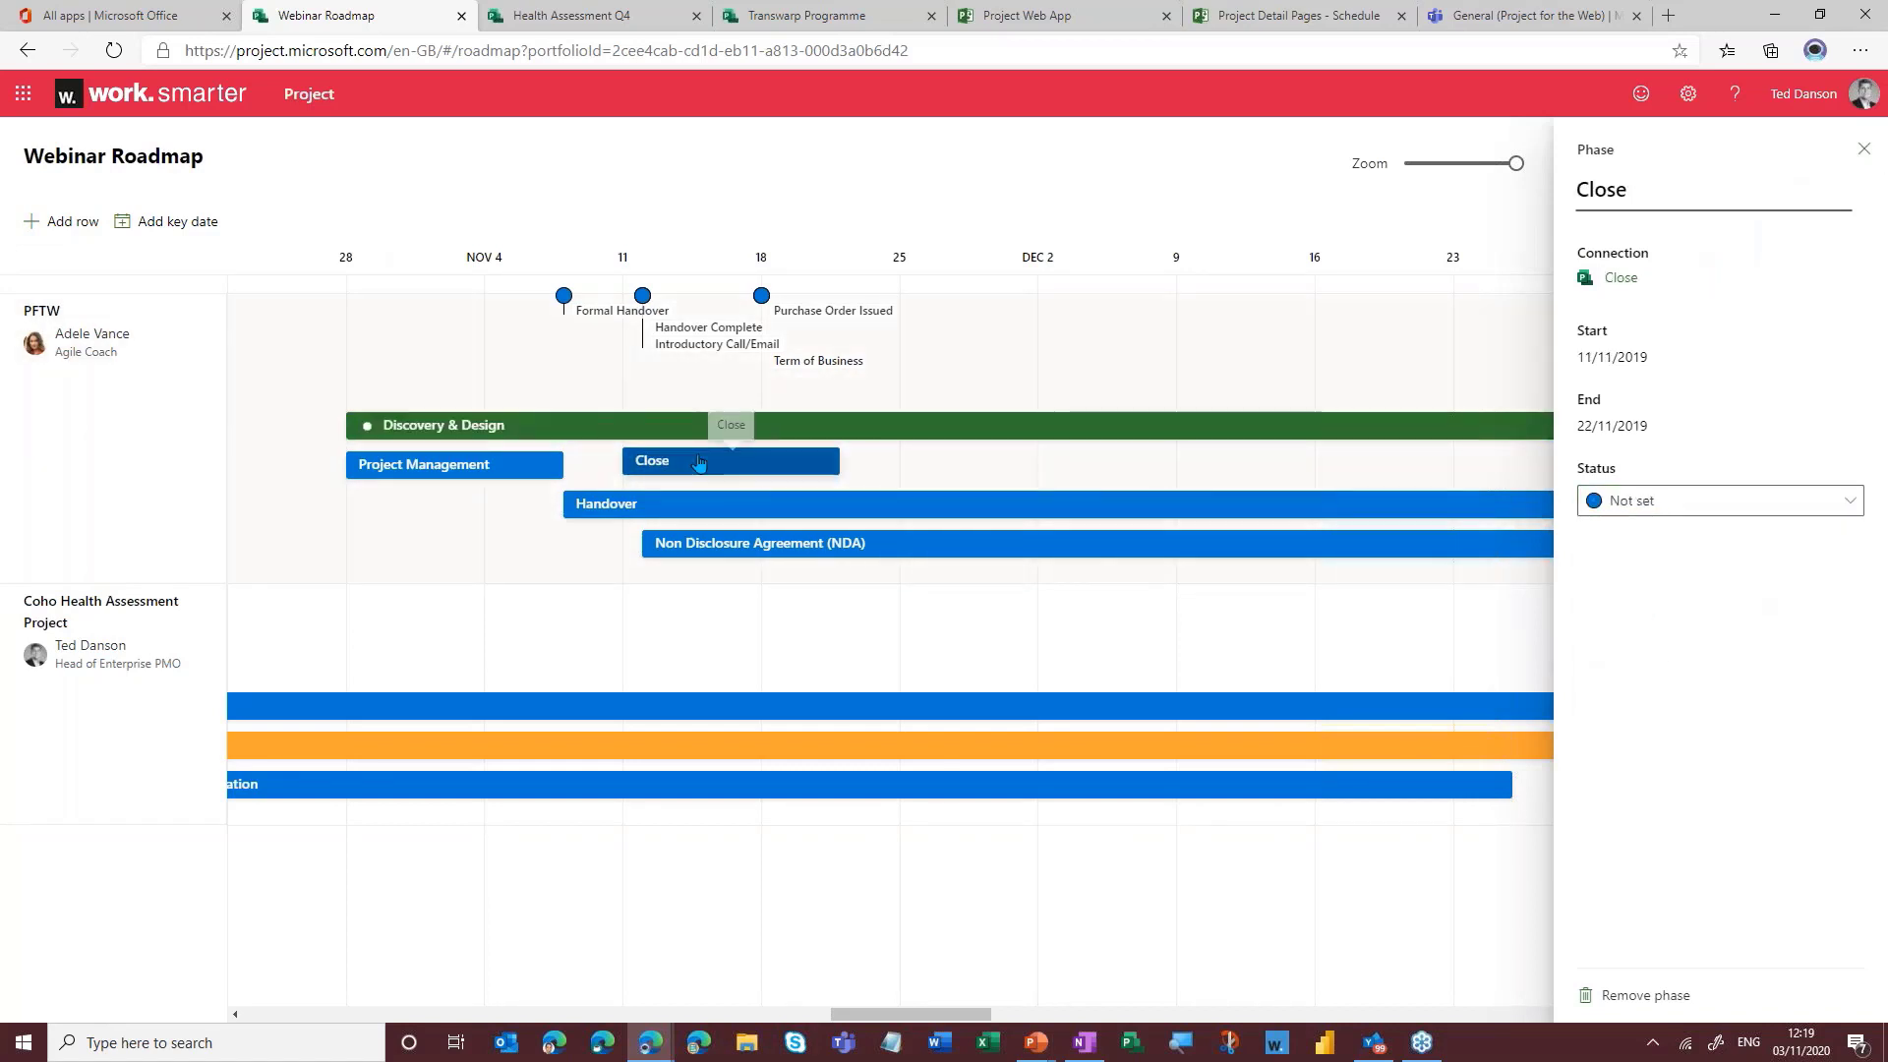
left_click(1598, 500)
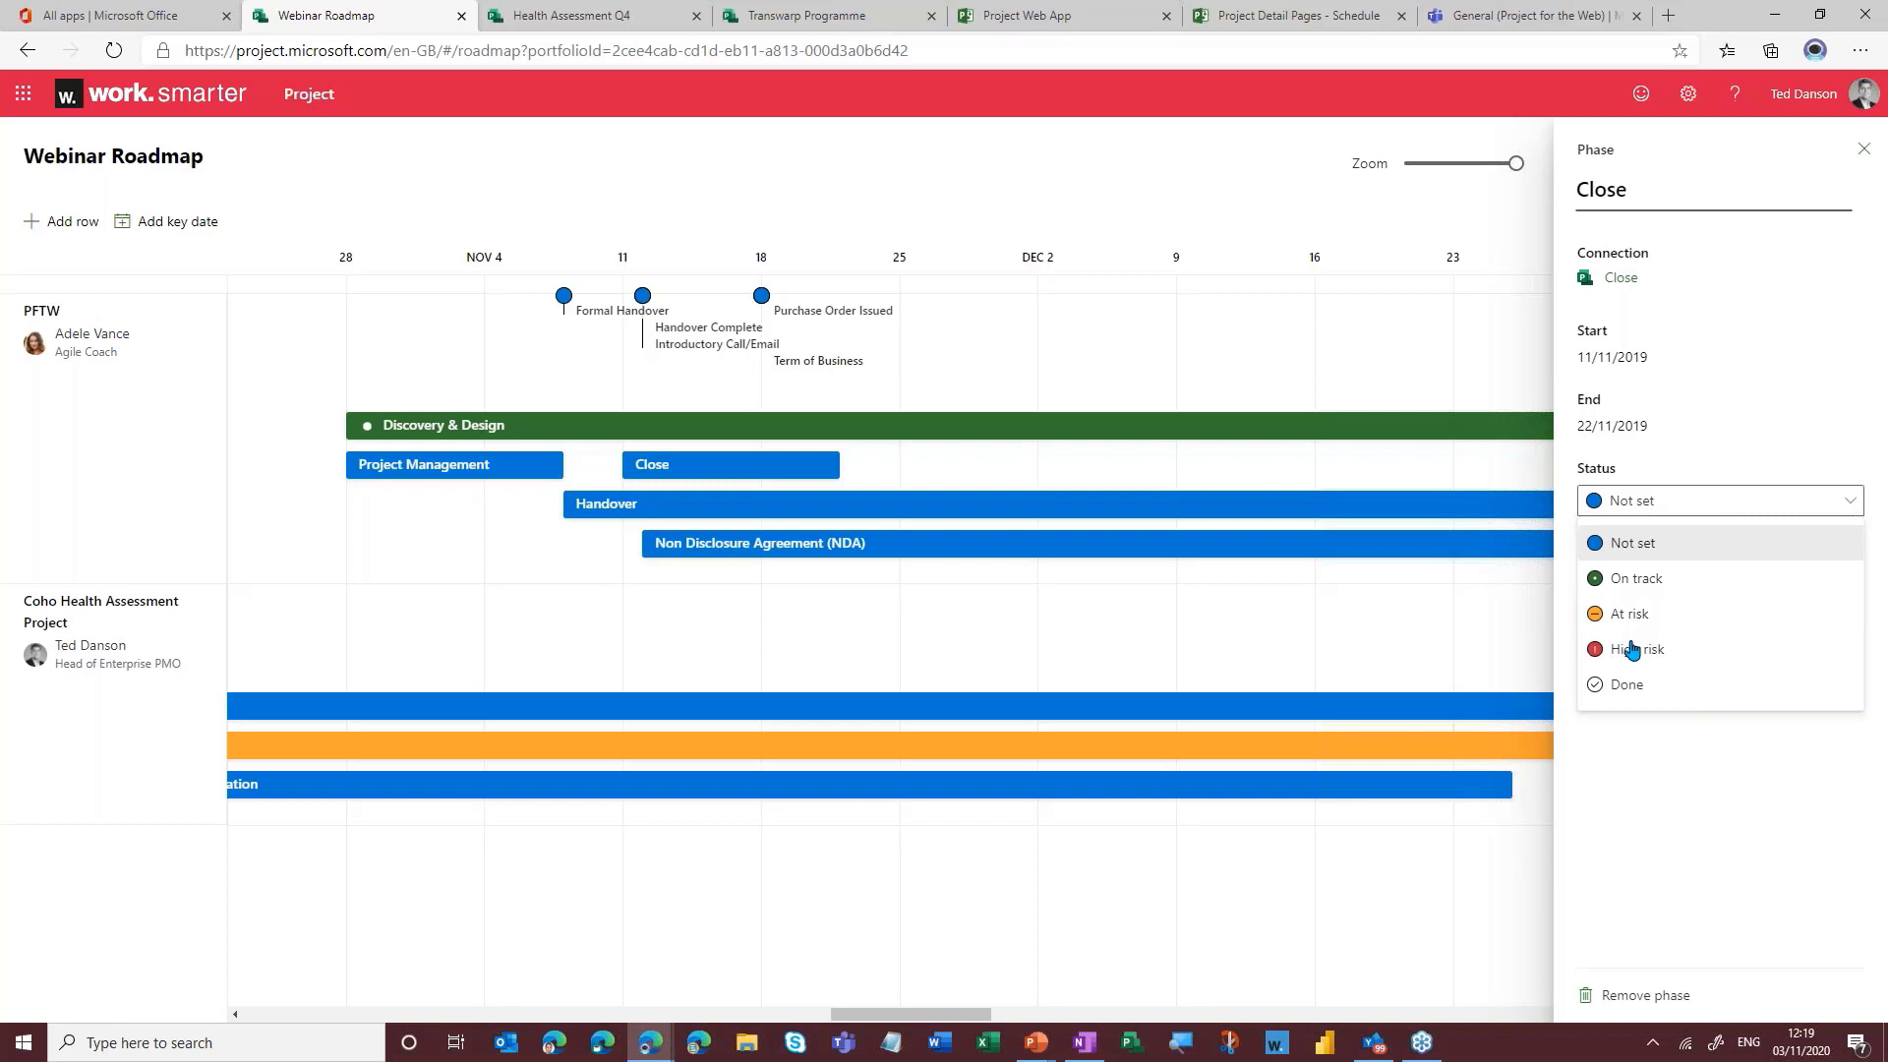
left_click(1635, 580)
left_click(723, 502)
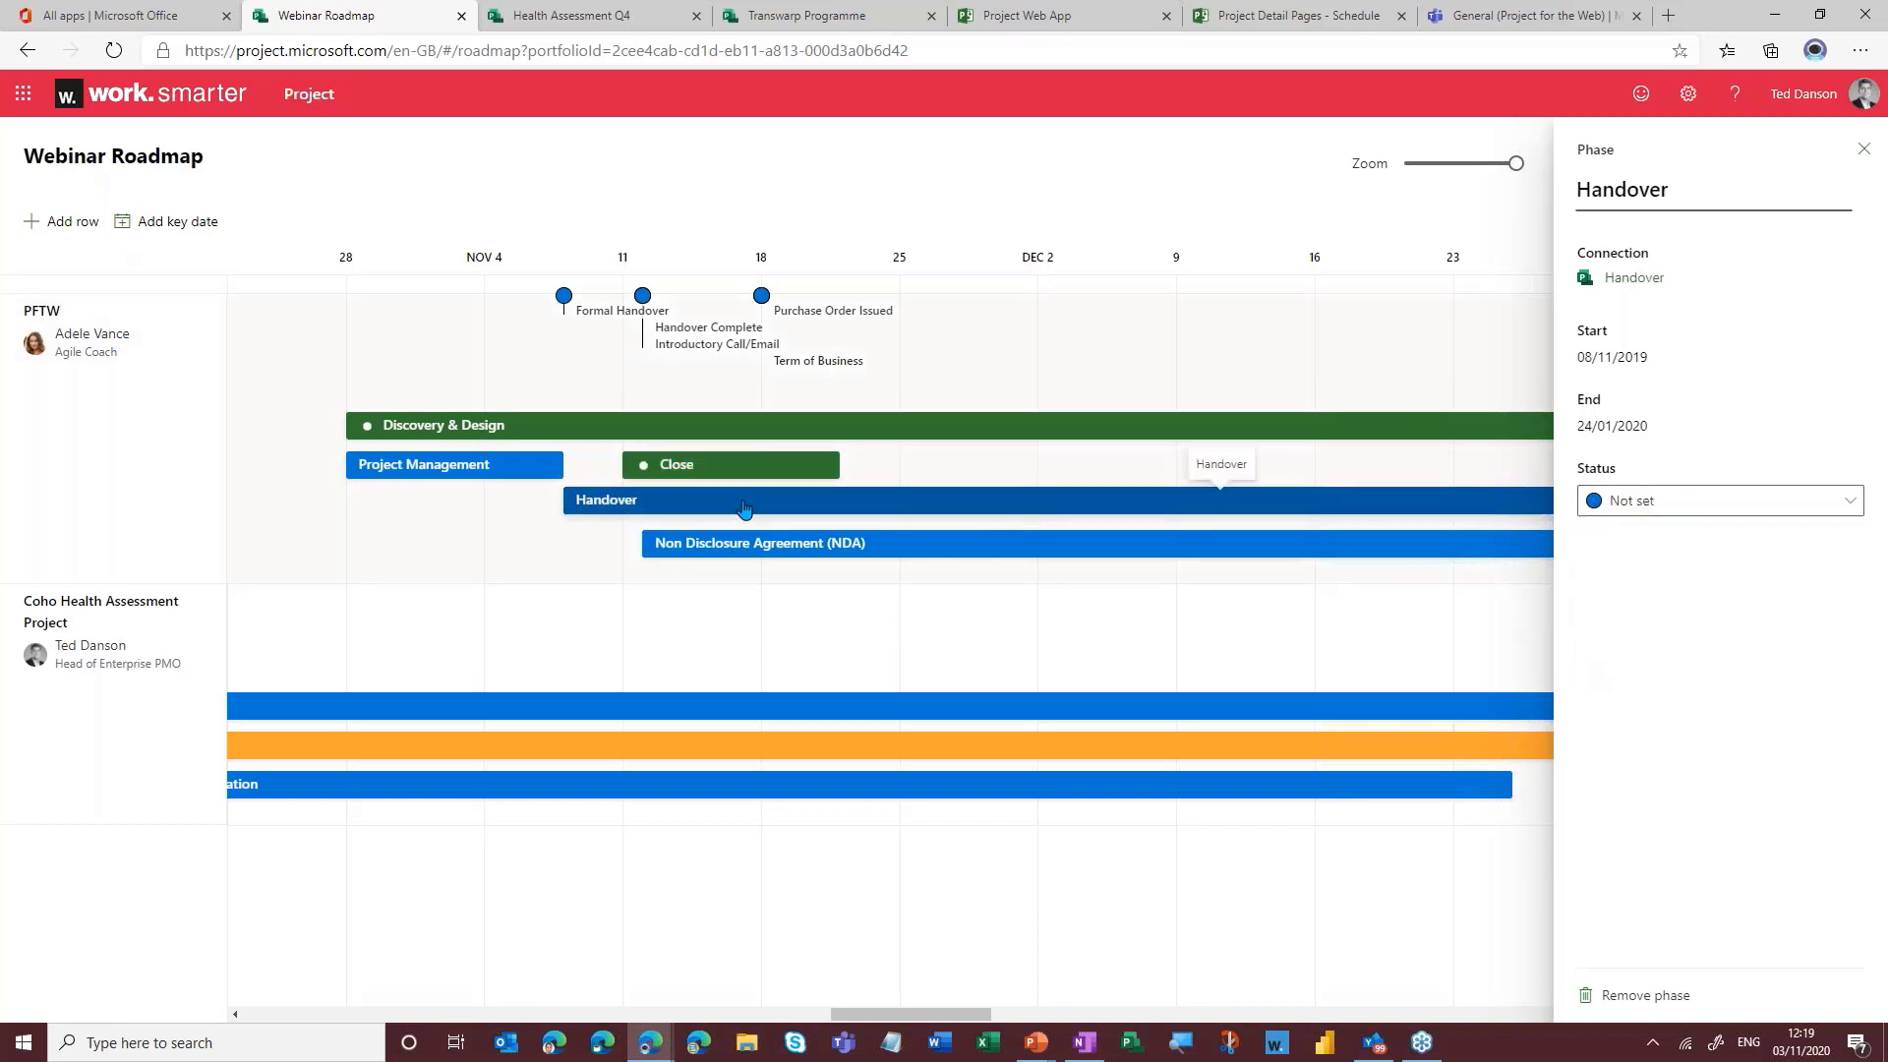
left_click(1593, 502)
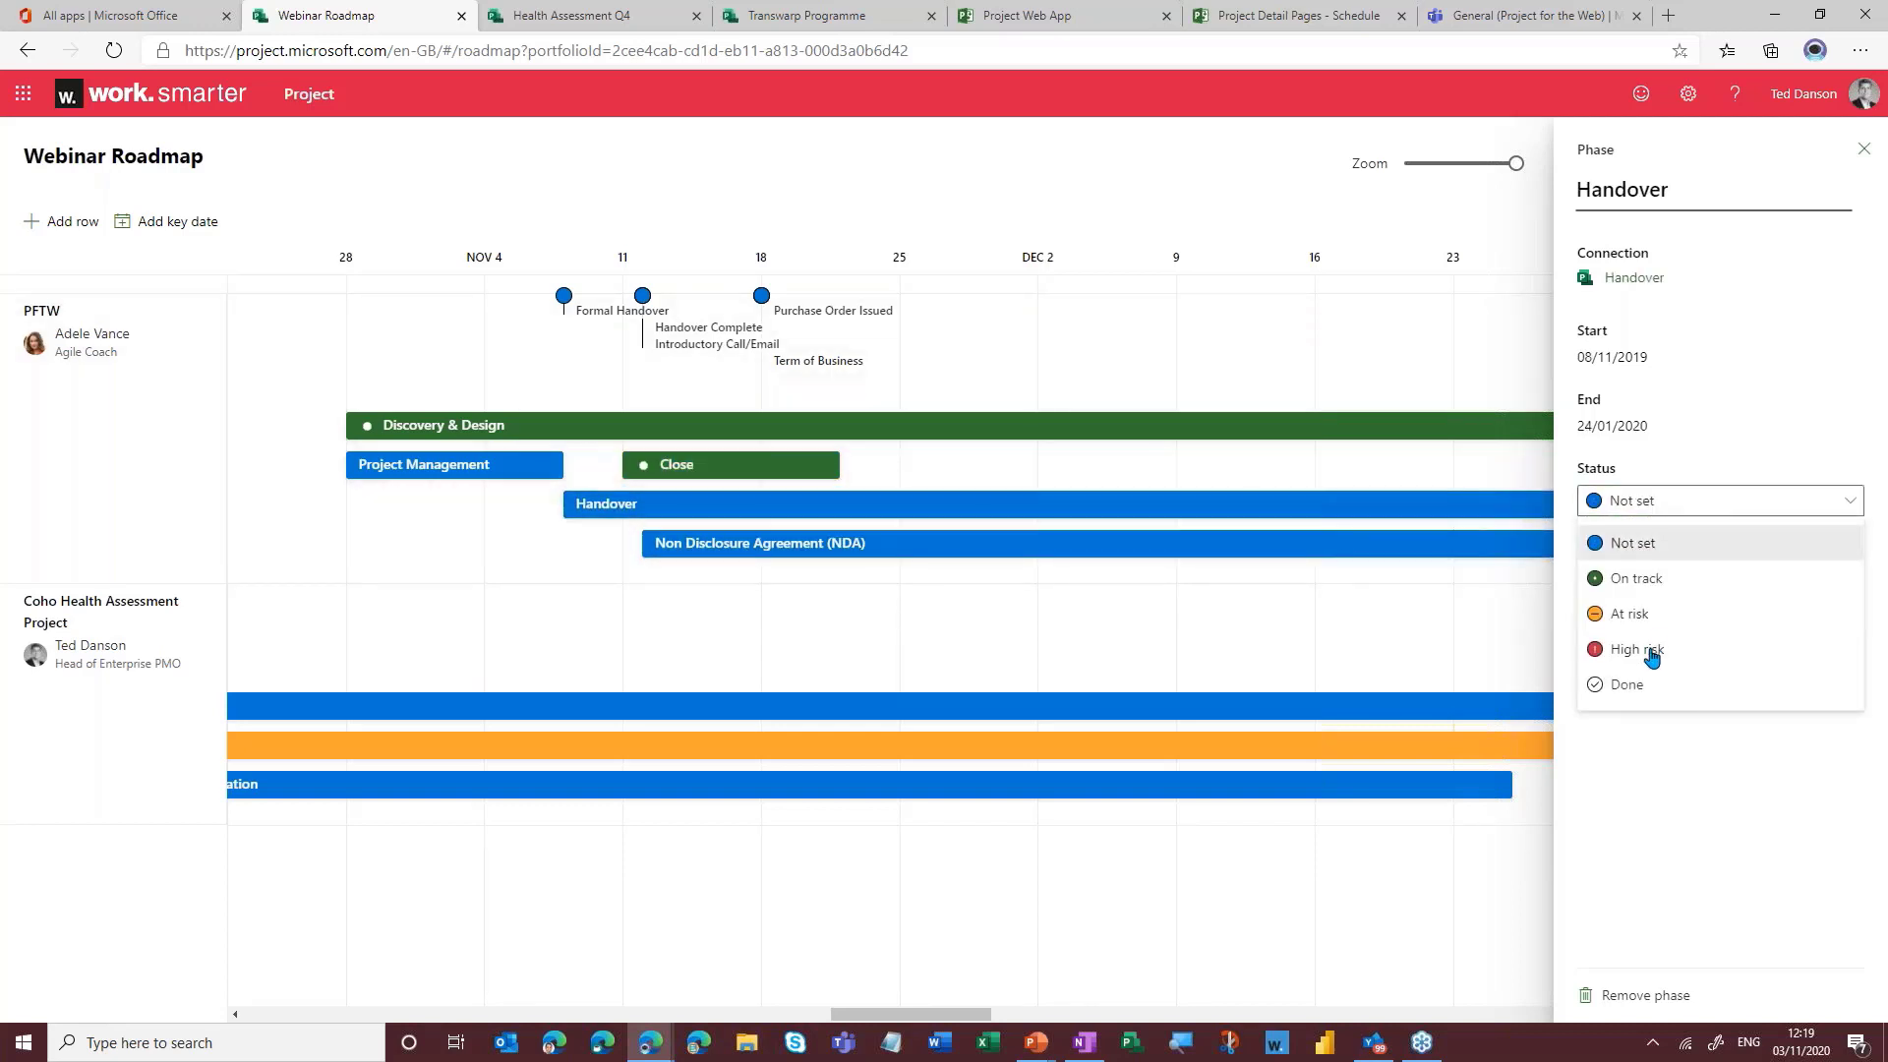
left_click(1652, 657)
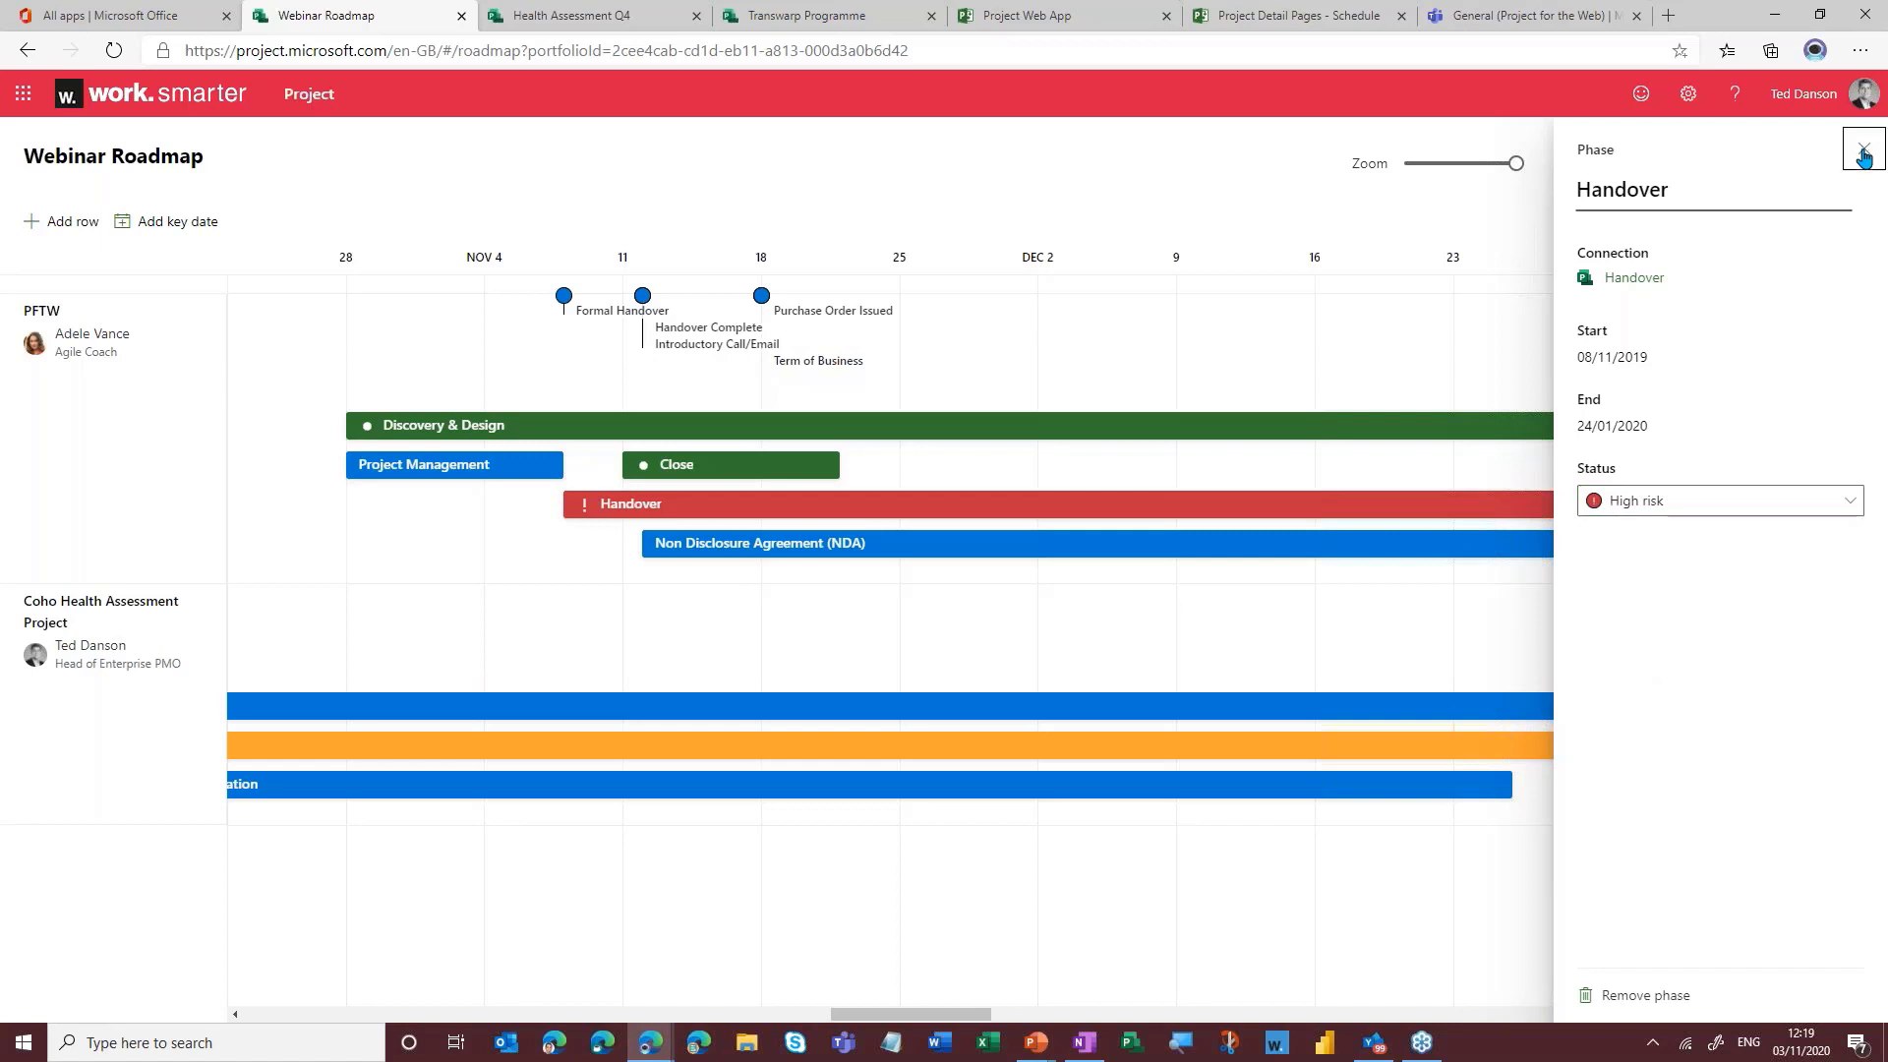
left_click(1863, 158)
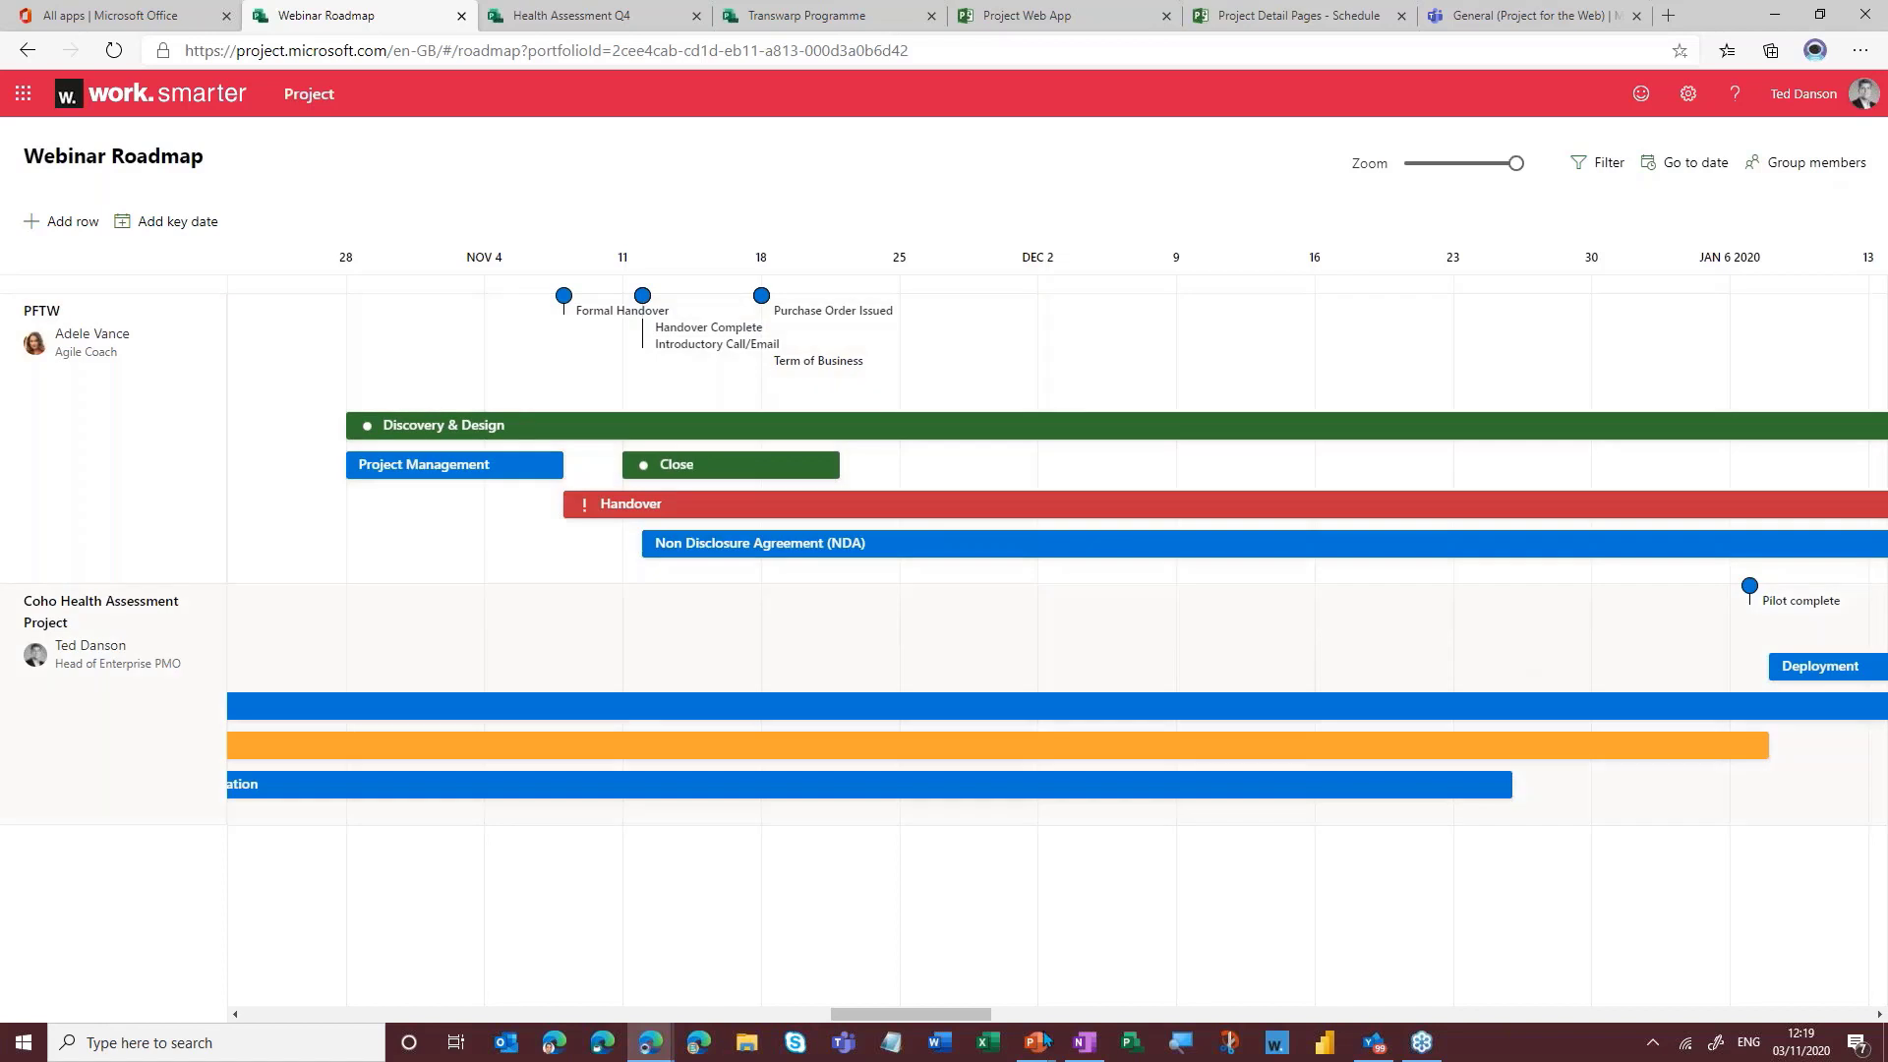
- Scroll the timeline back to the PFTW items and insert a new Untitled row at the top
left_click_drag(912, 1015, 764, 1027)
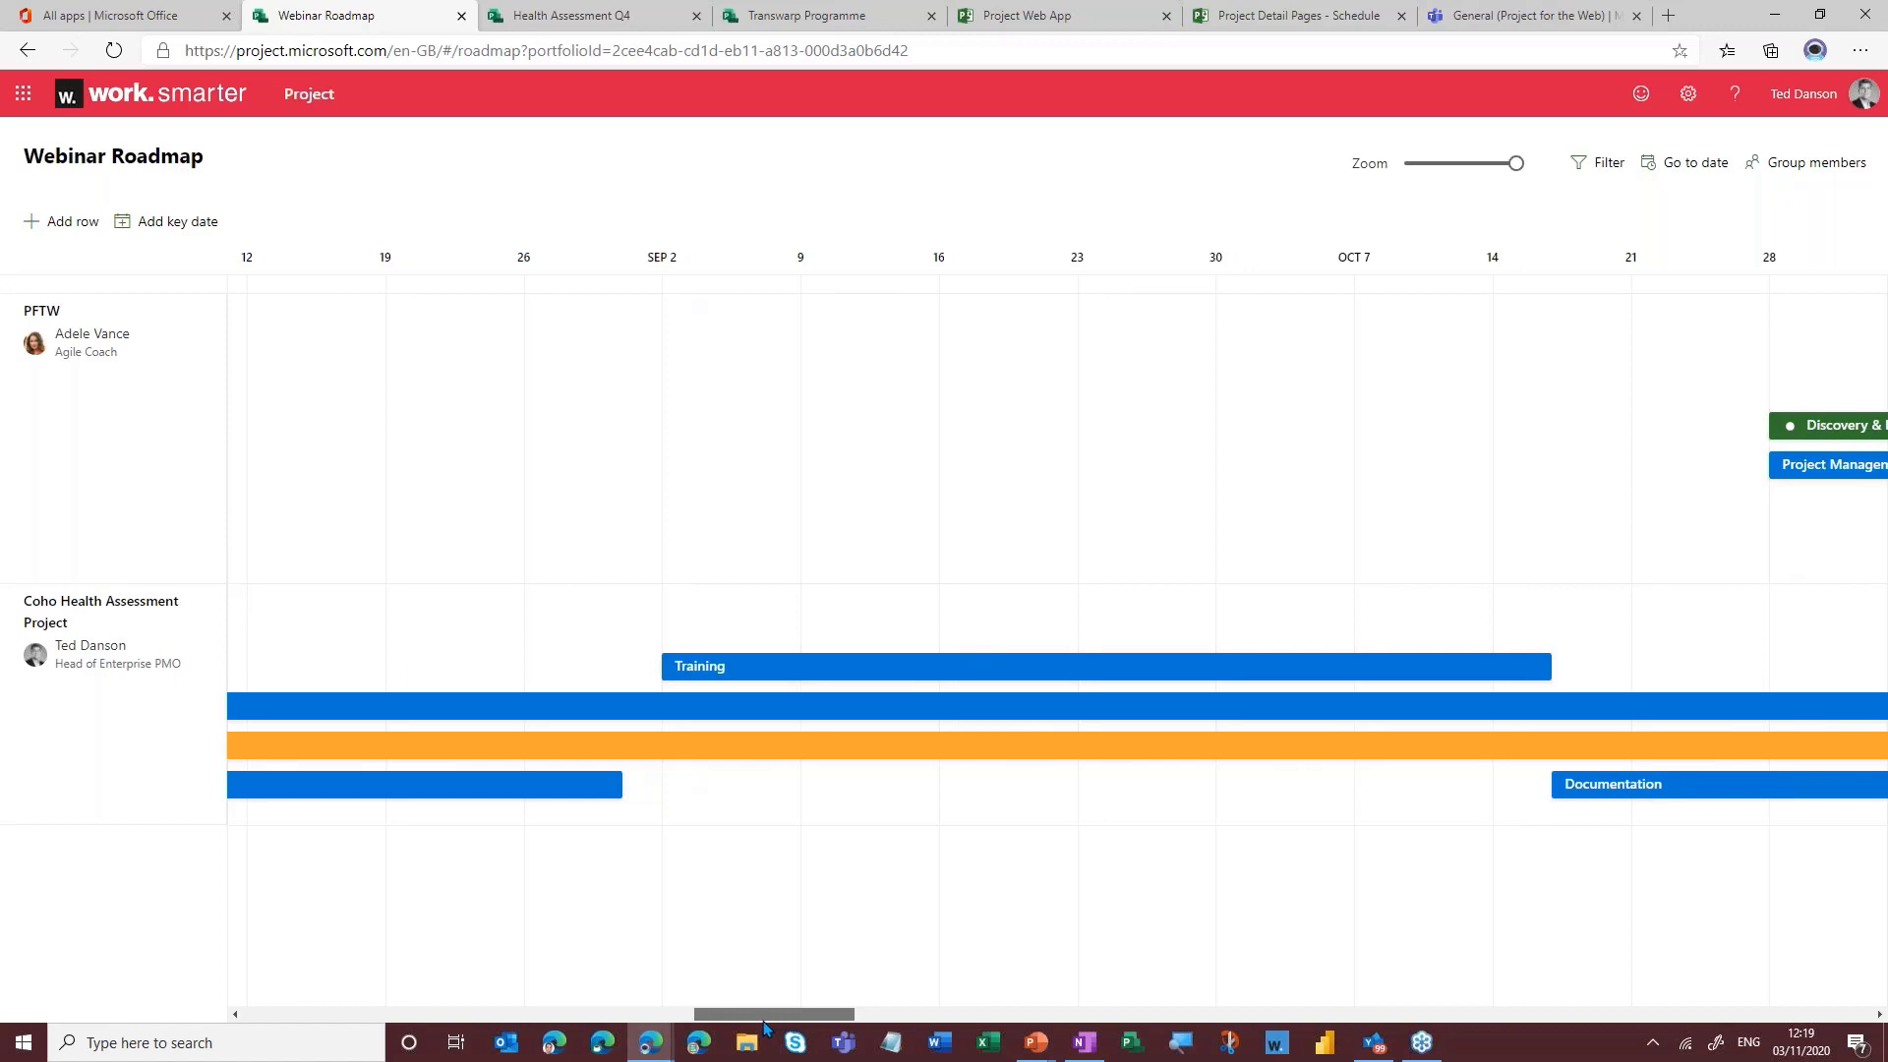
left_click_drag(764, 1028, 826, 1028)
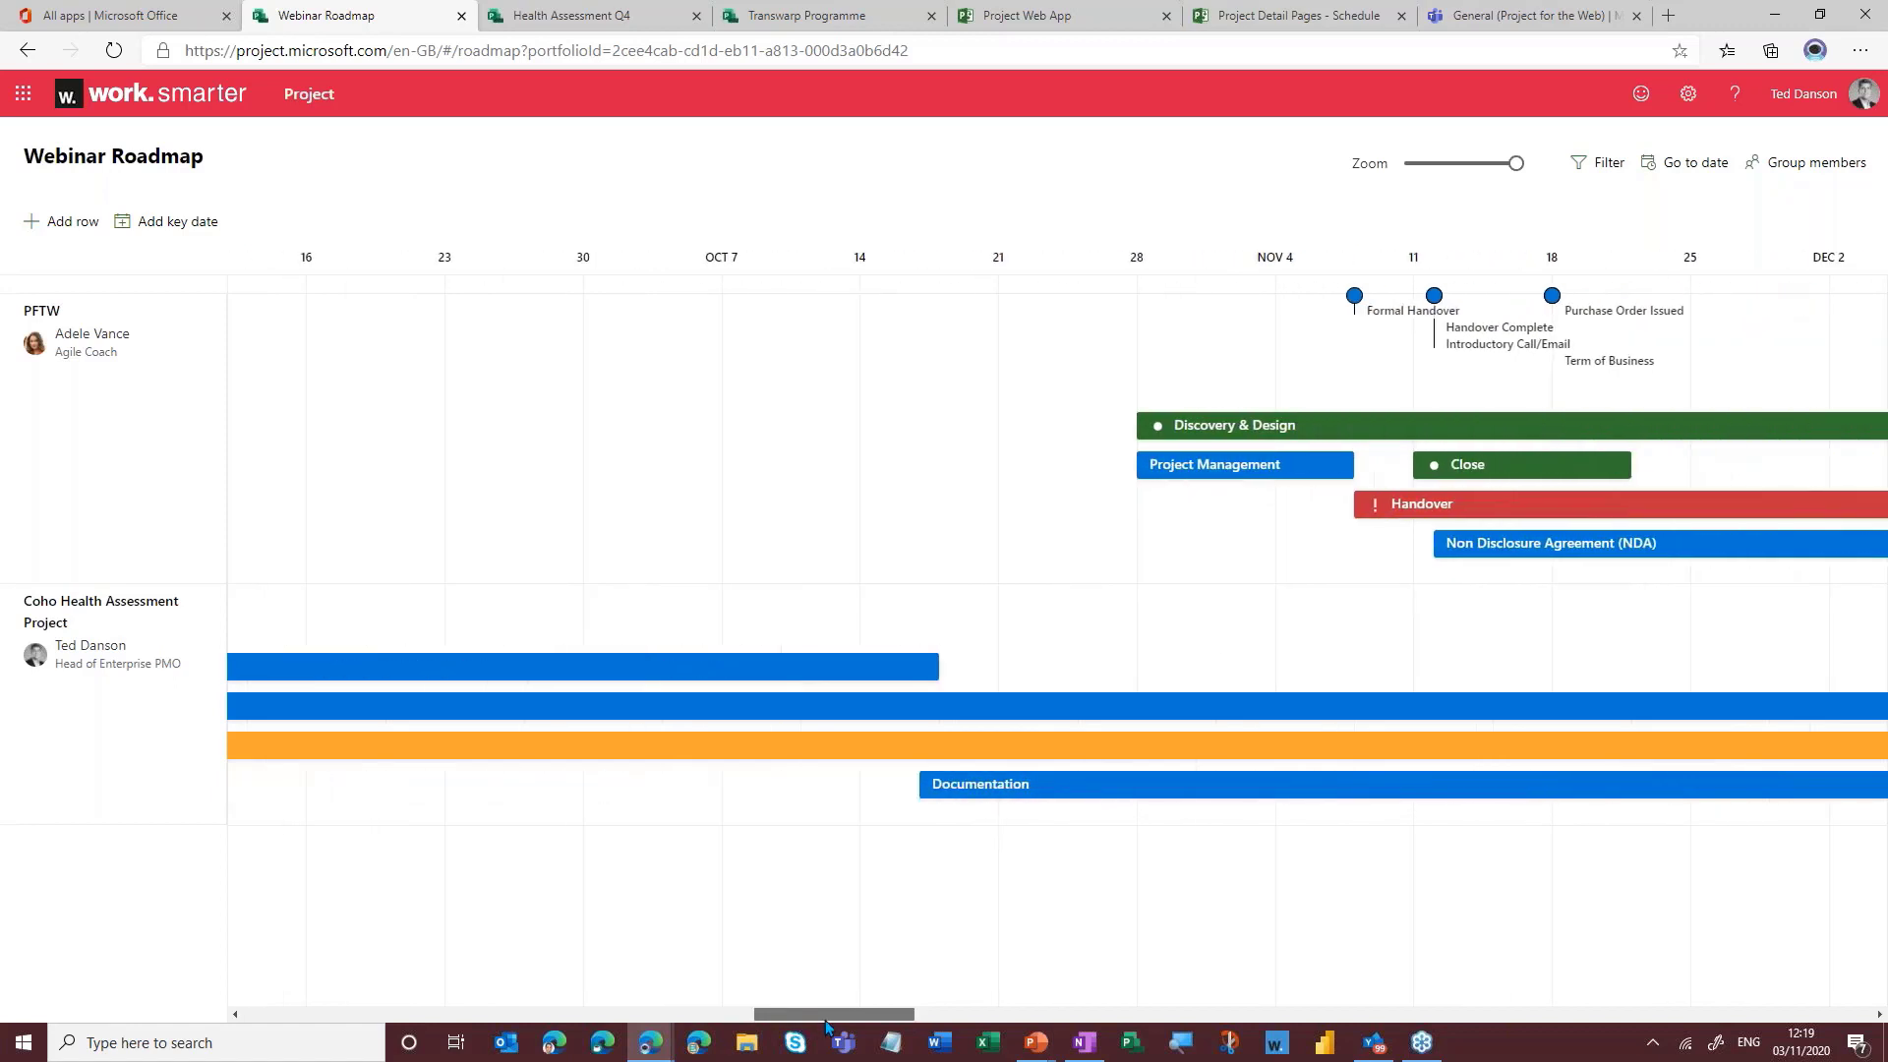
left_click(65, 224)
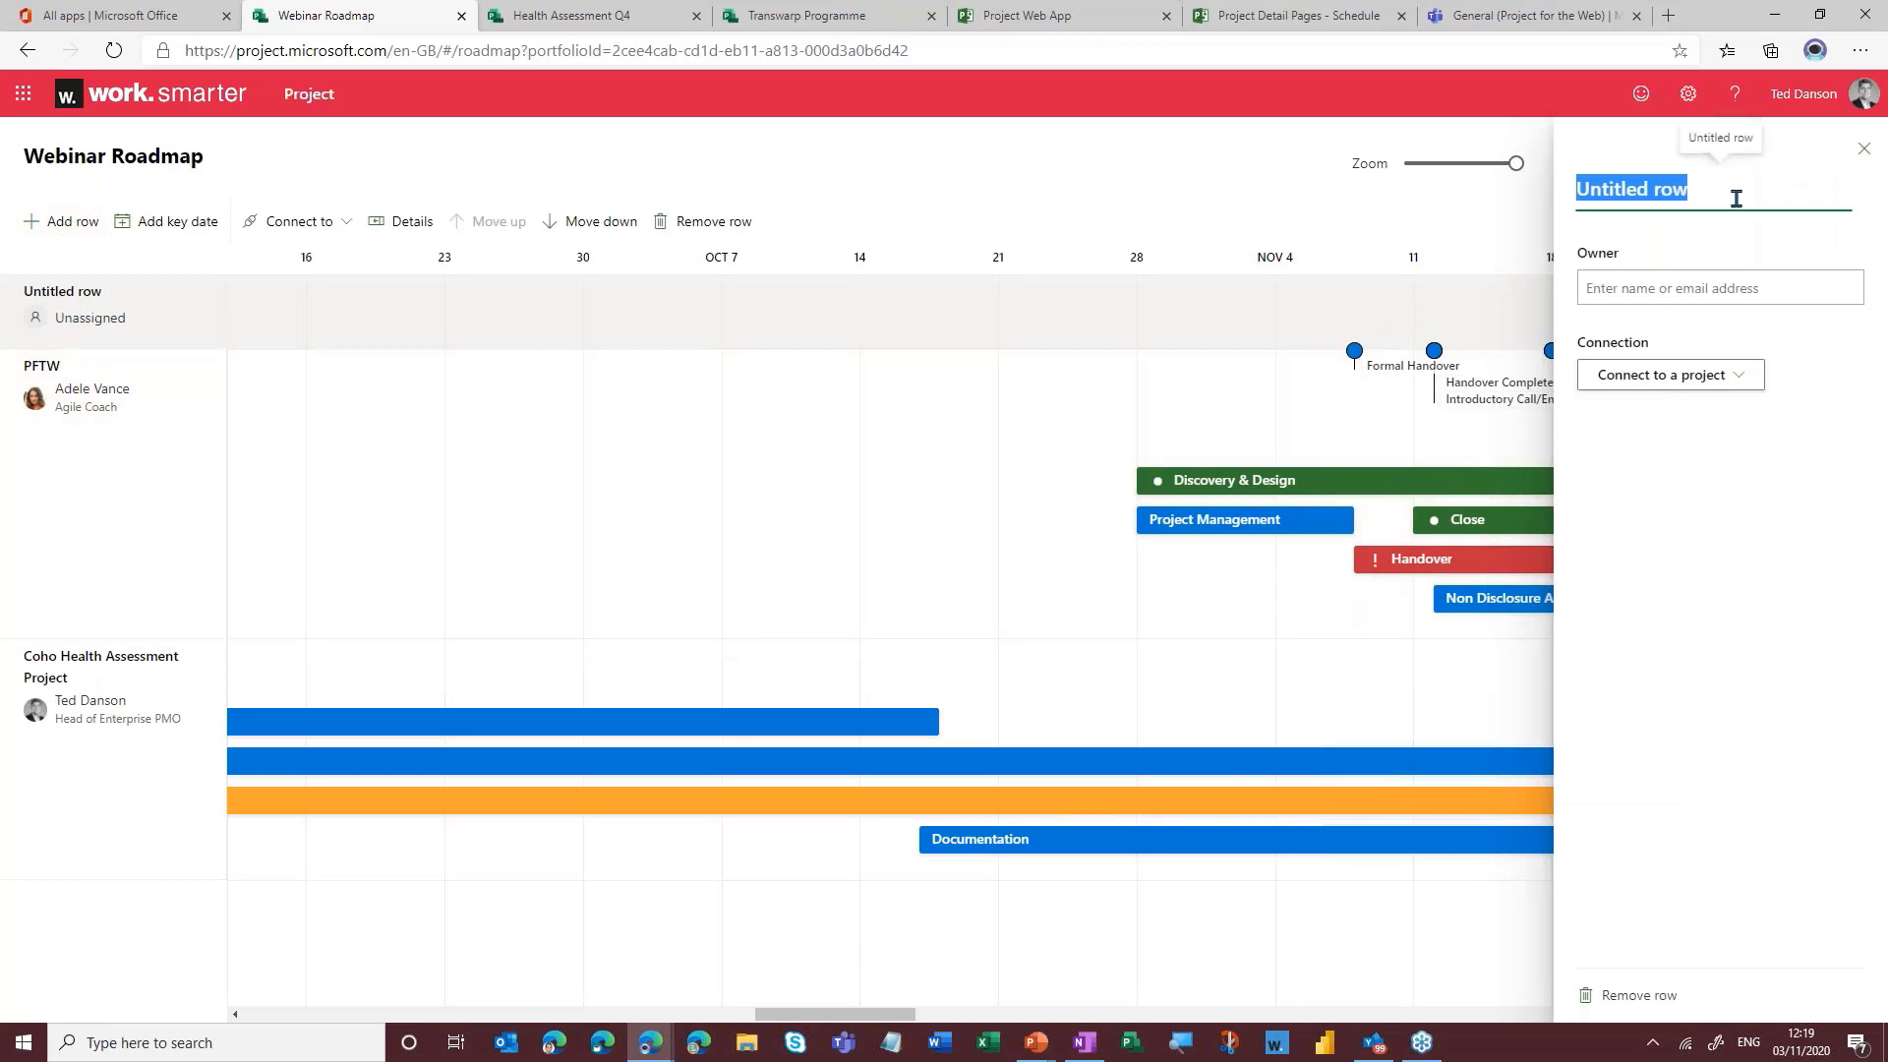
- Name the top row Contoso and connect it through Azure Boards to the Contoso Air project
type("Contoso")
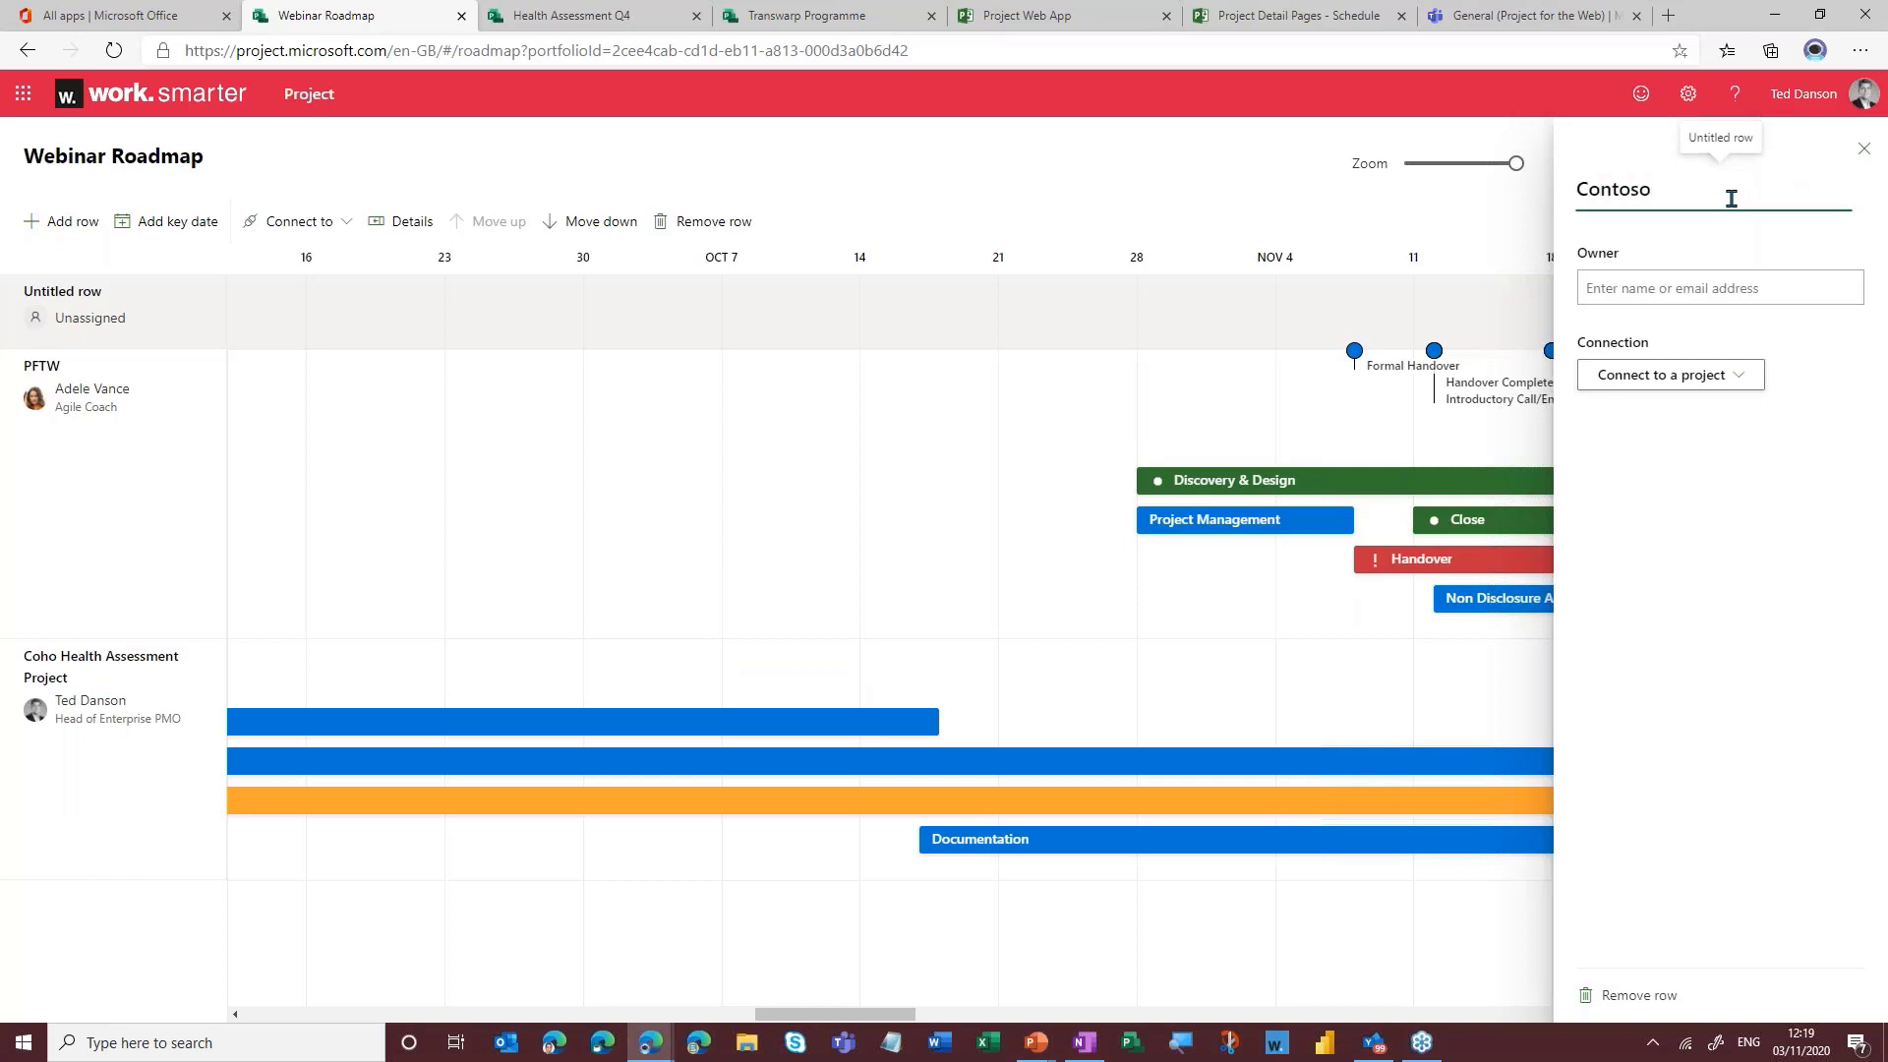
left_click(1693, 375)
left_click(1635, 450)
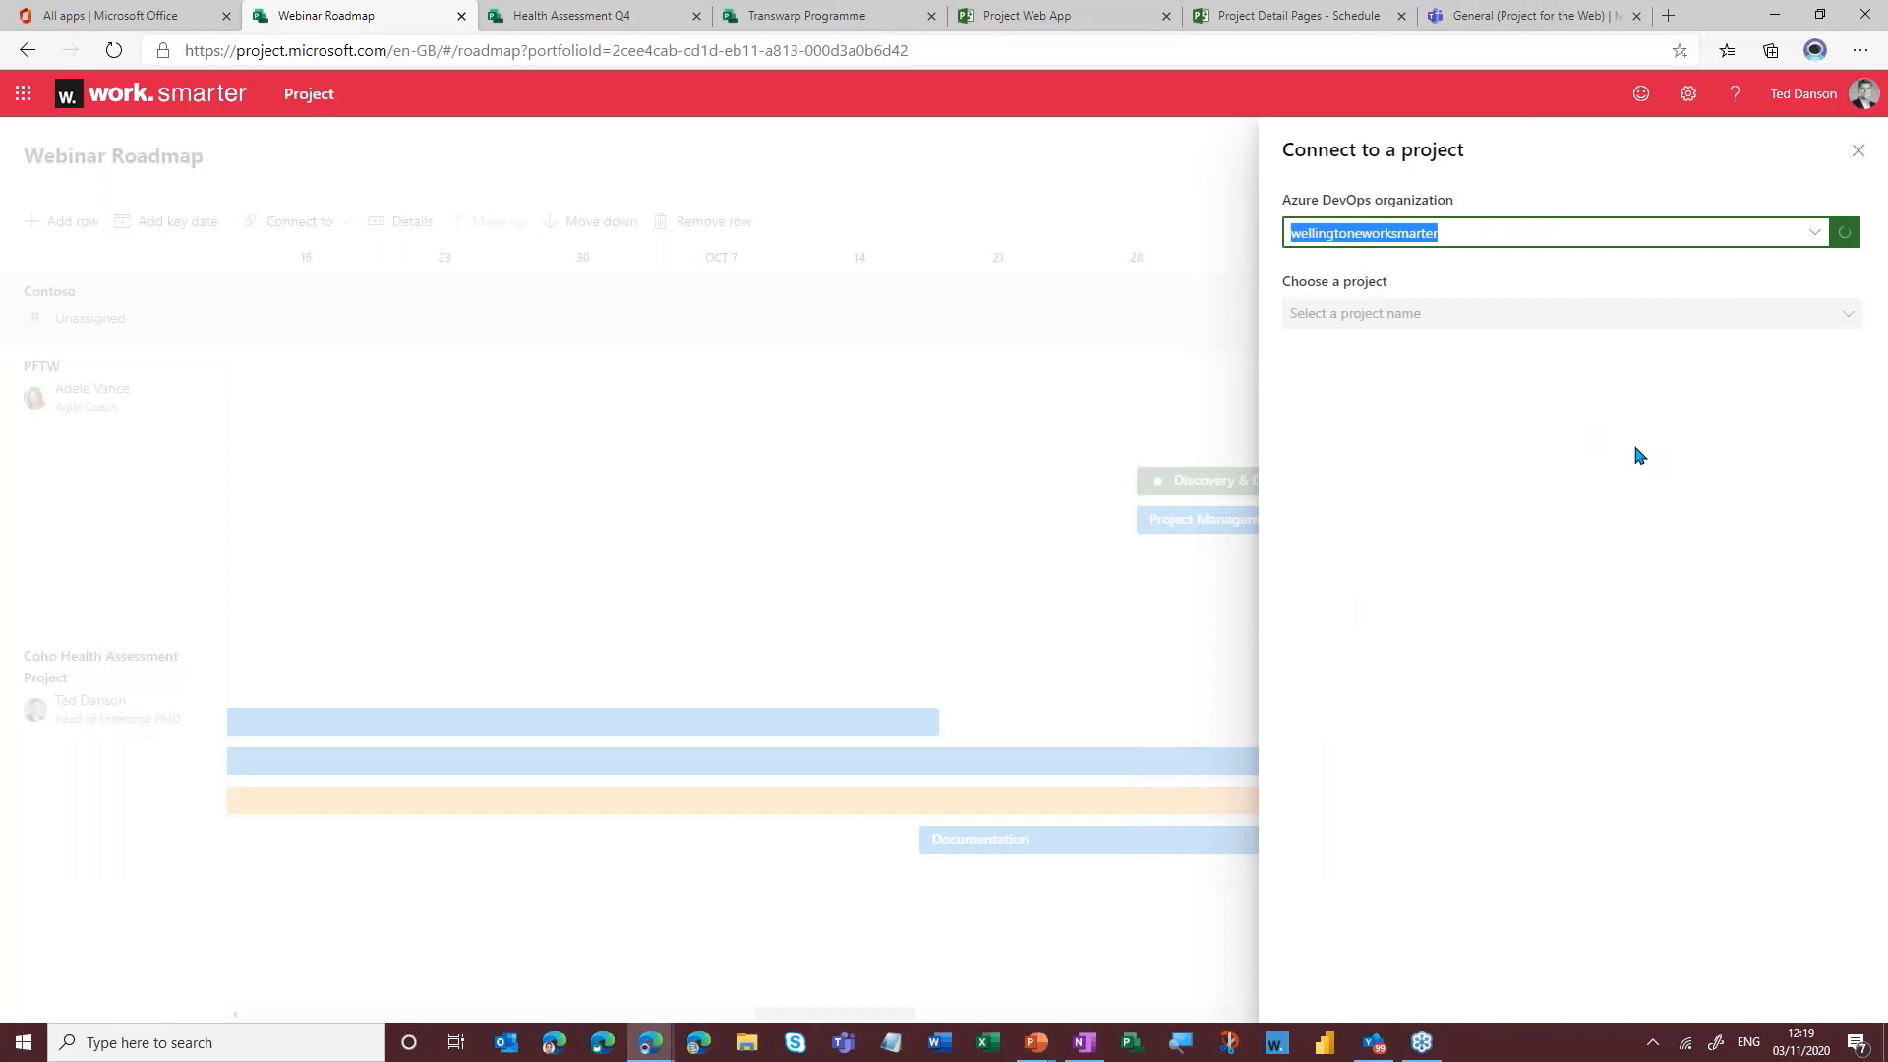
left_click(1673, 341)
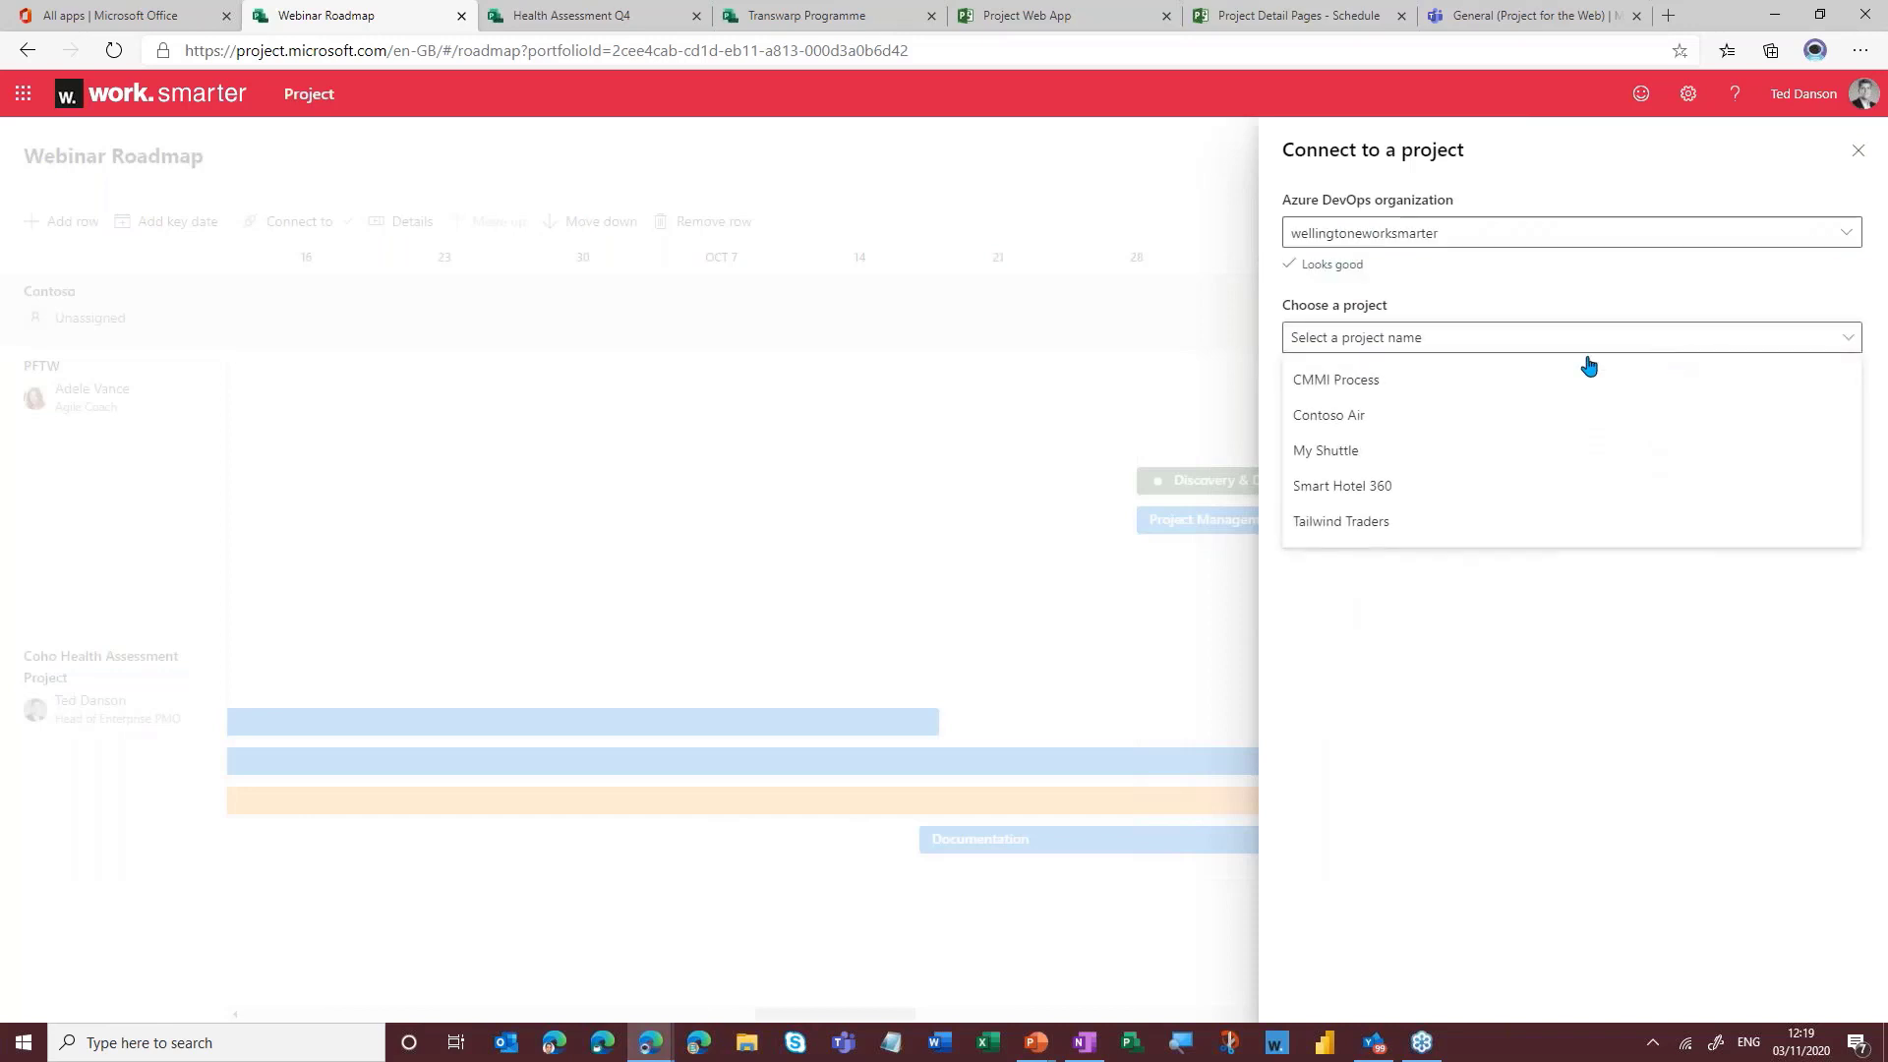
left_click(1333, 417)
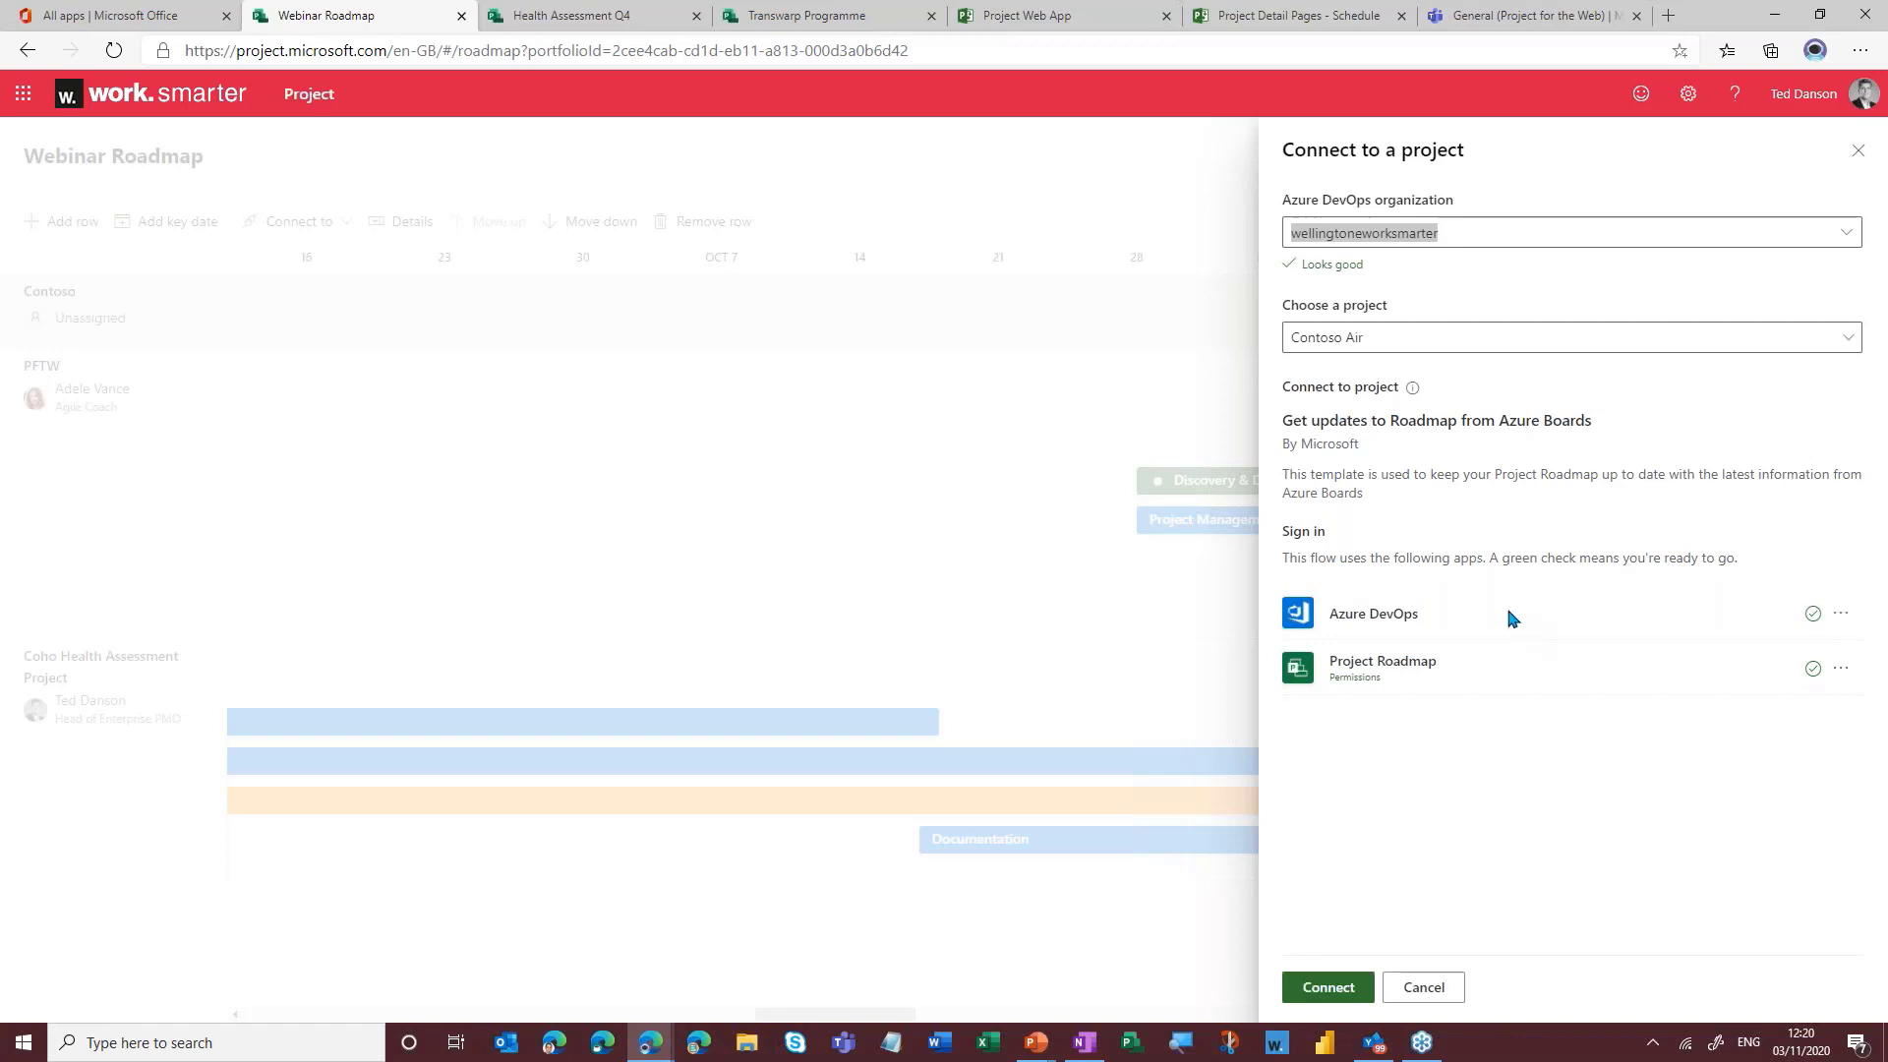
left_click(1330, 986)
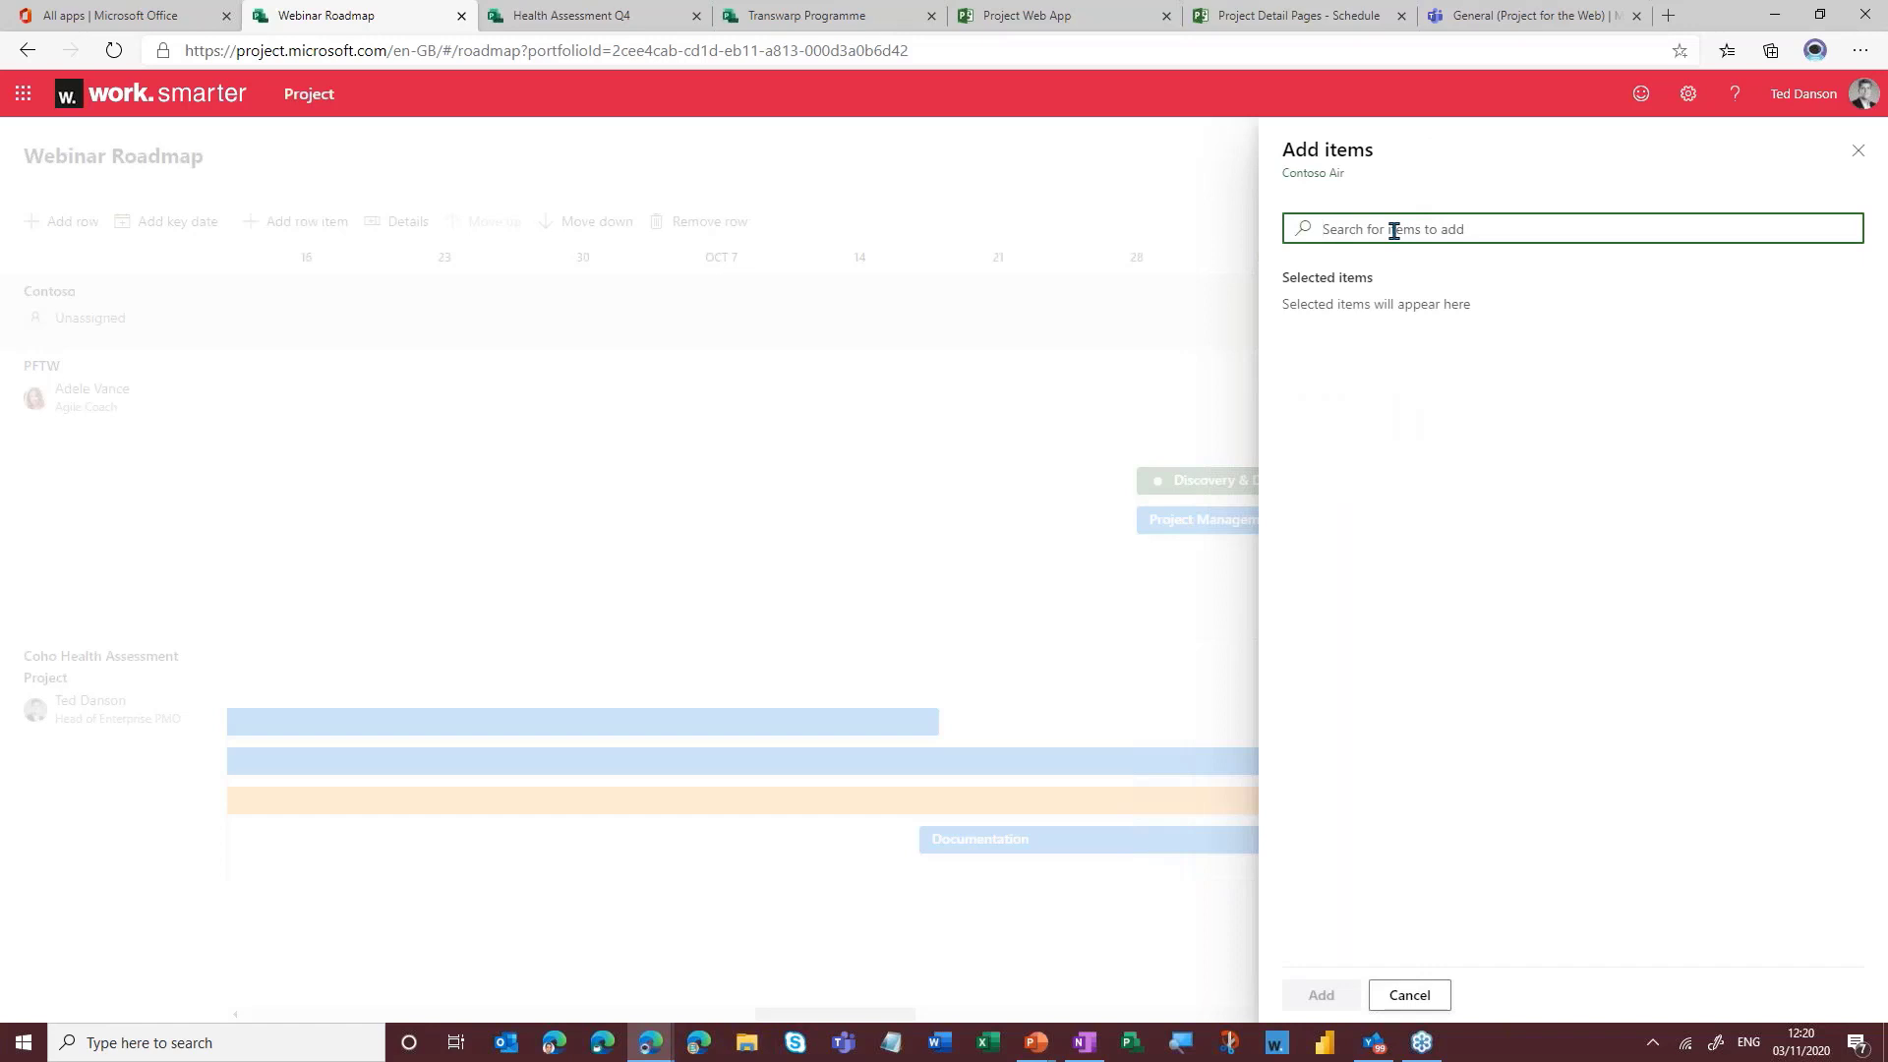
- Pick the change-reservation, cancel-reservation, view-past-purchases and security-rules stories by ID search
type("1")
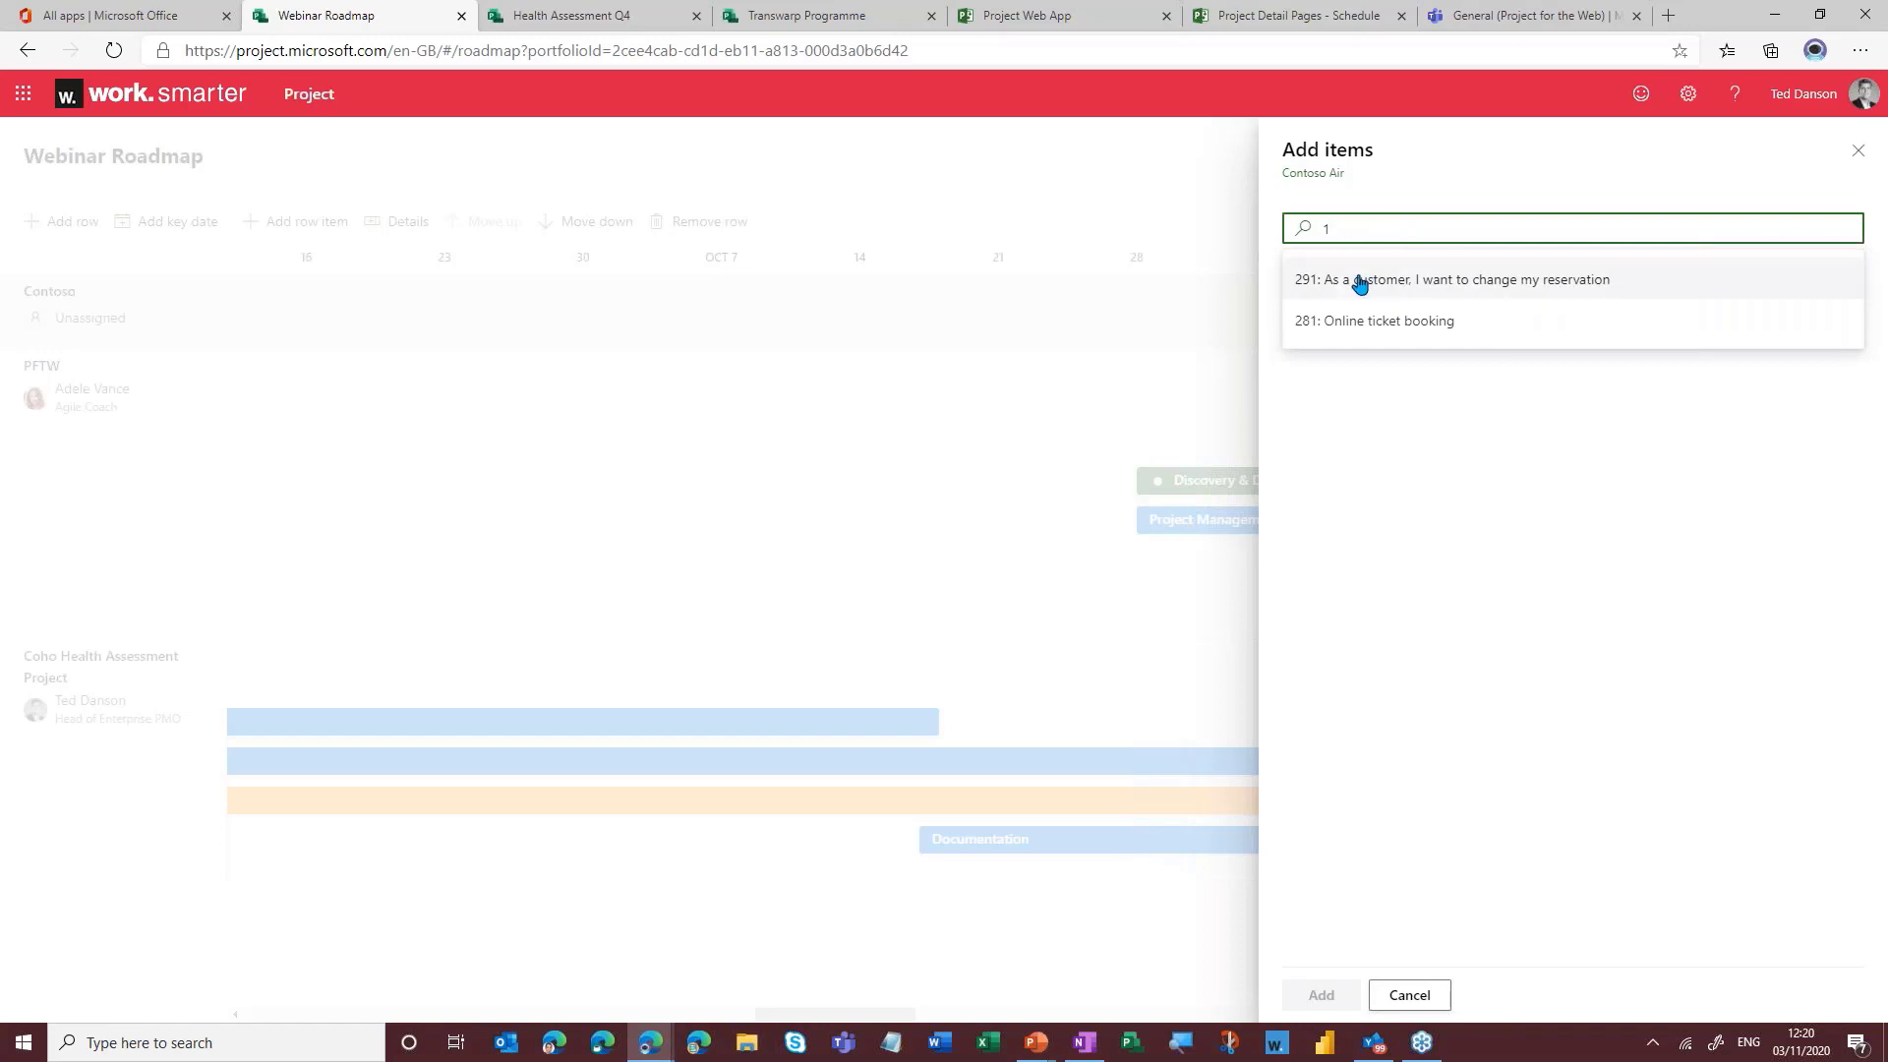
left_click(1359, 282)
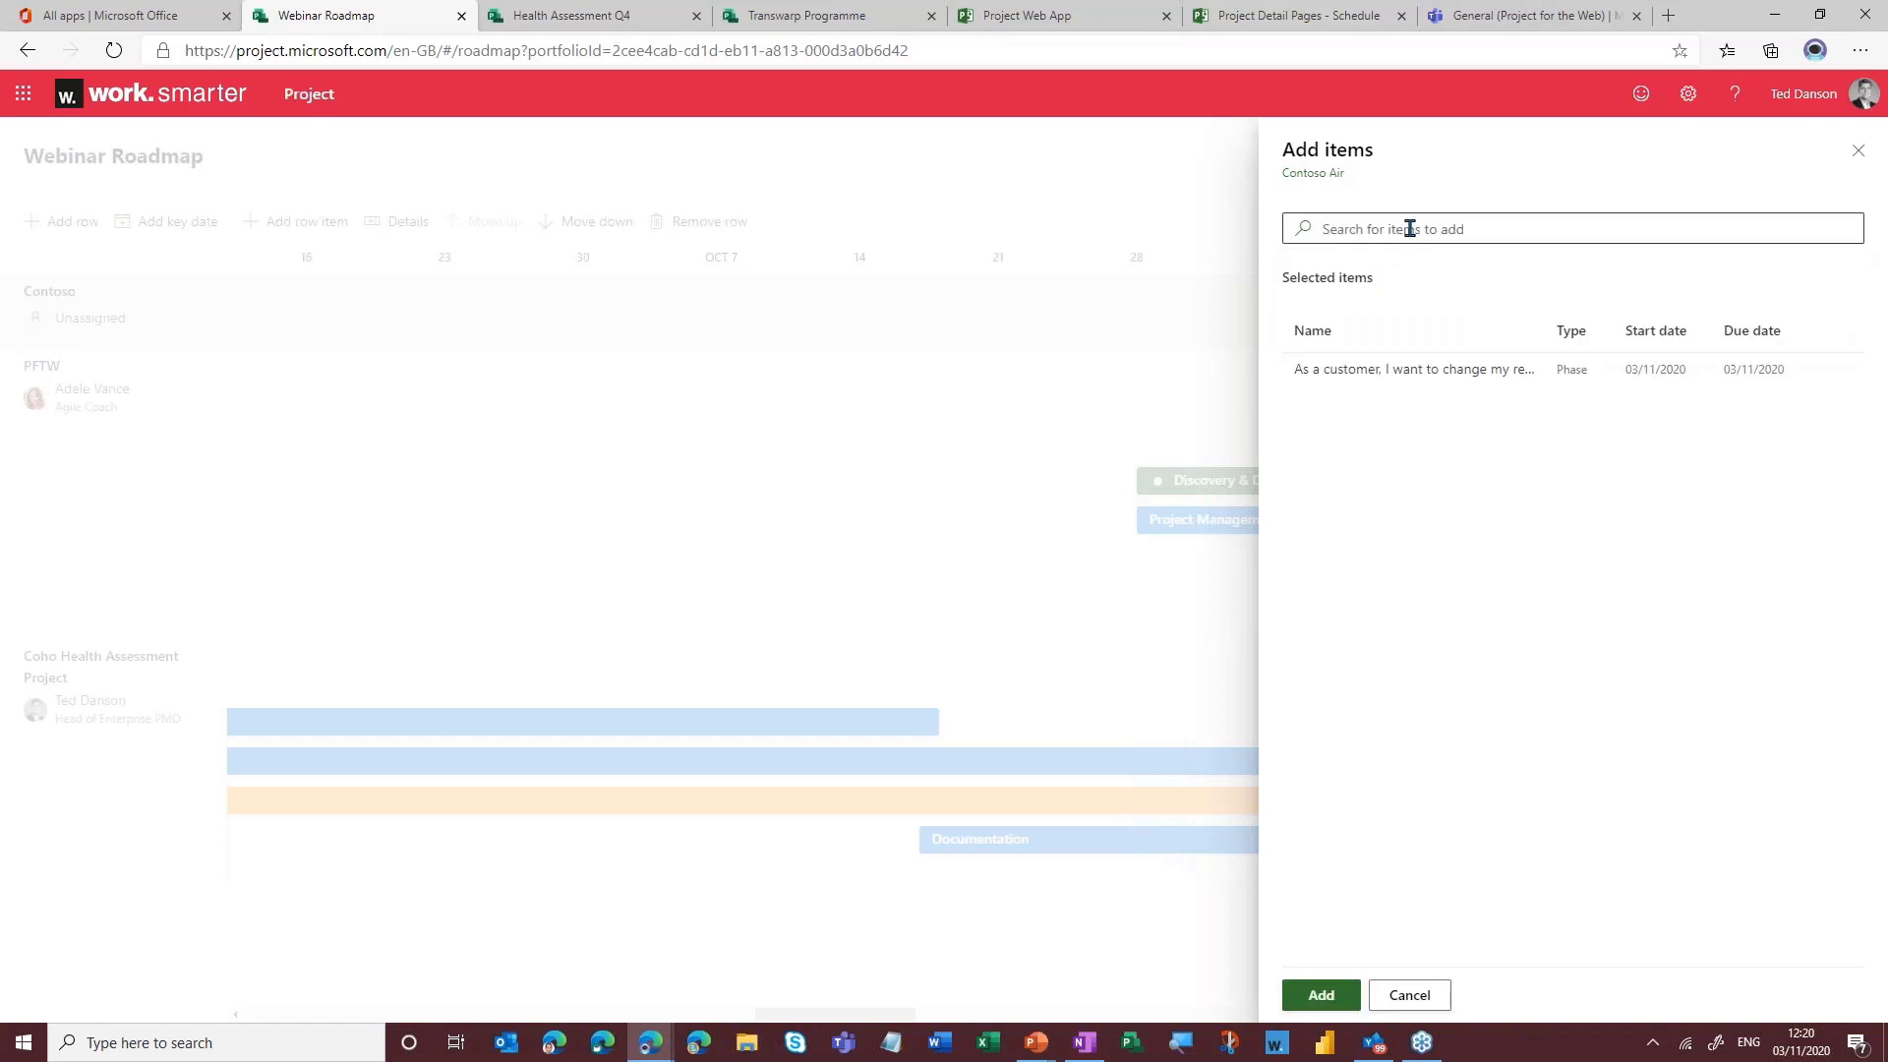
type("2")
left_click(1370, 324)
left_click(1416, 233)
type("2")
left_click(1311, 396)
left_click(1416, 232)
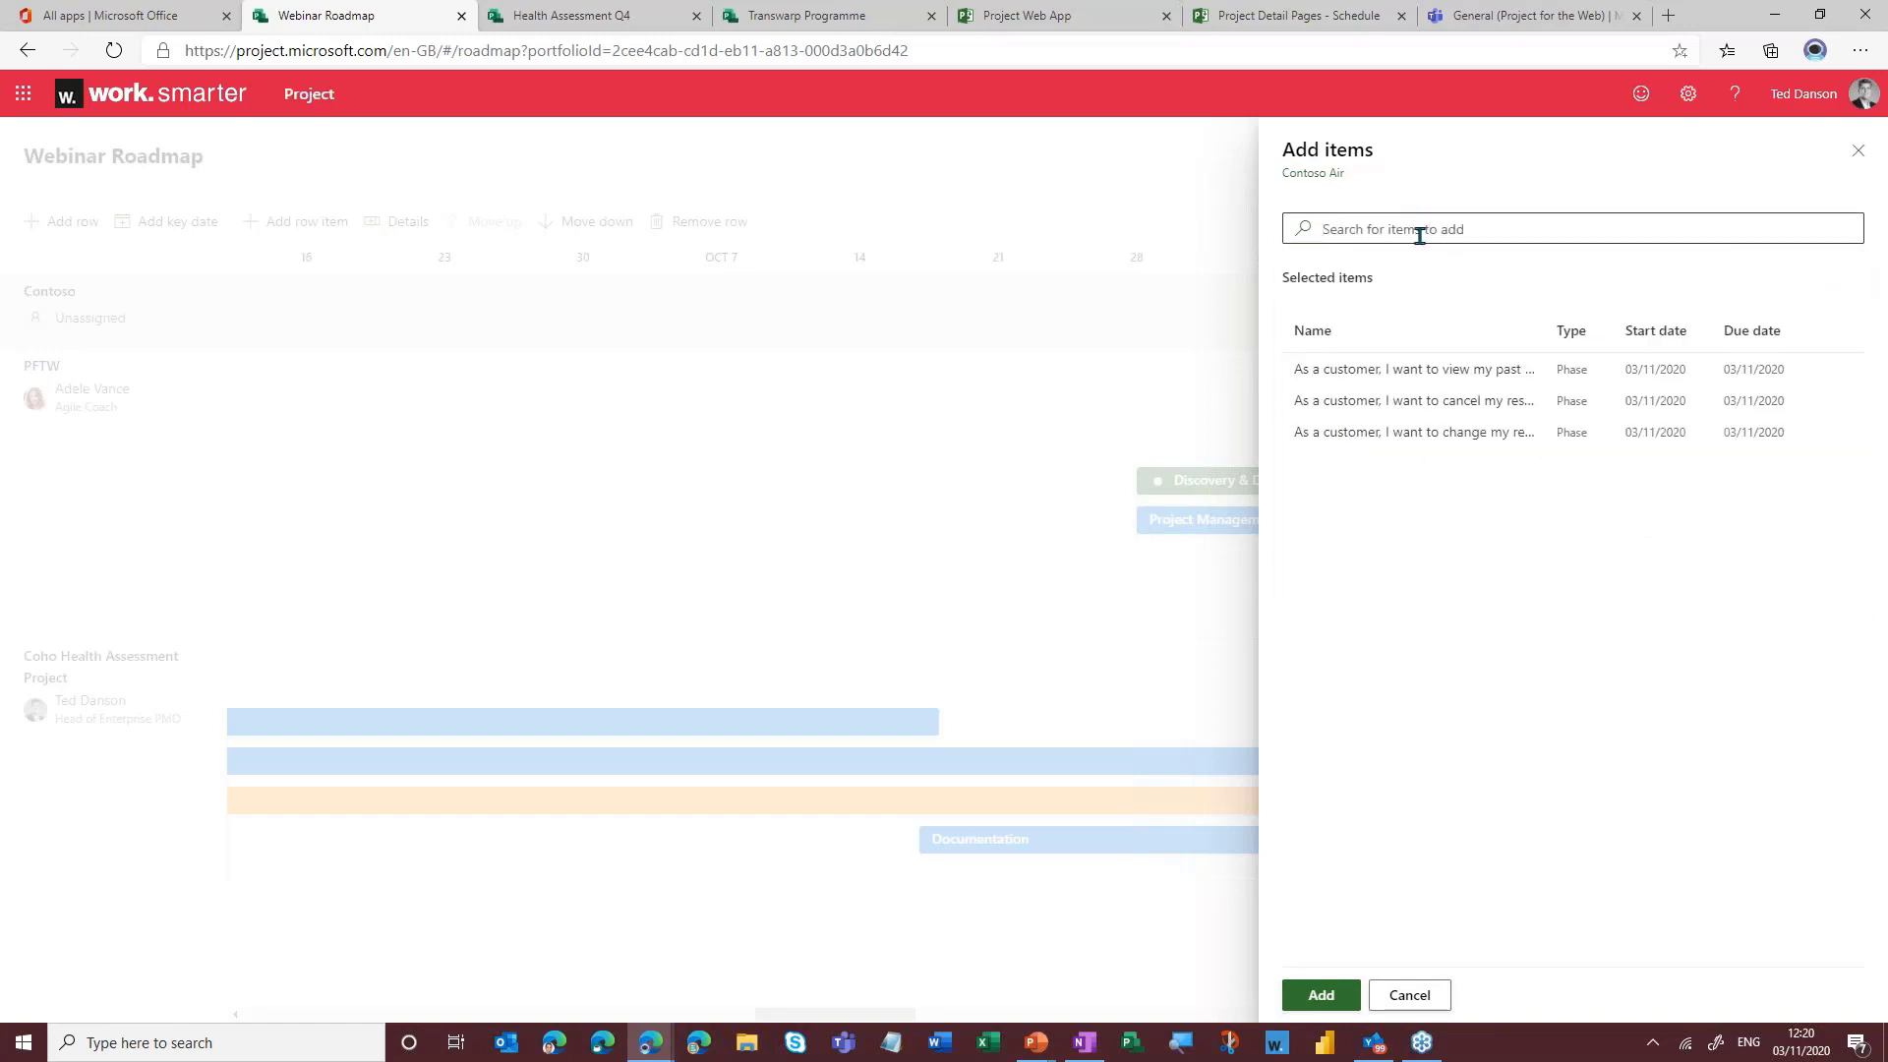
type("2")
left_click(1340, 484)
left_click(1512, 232)
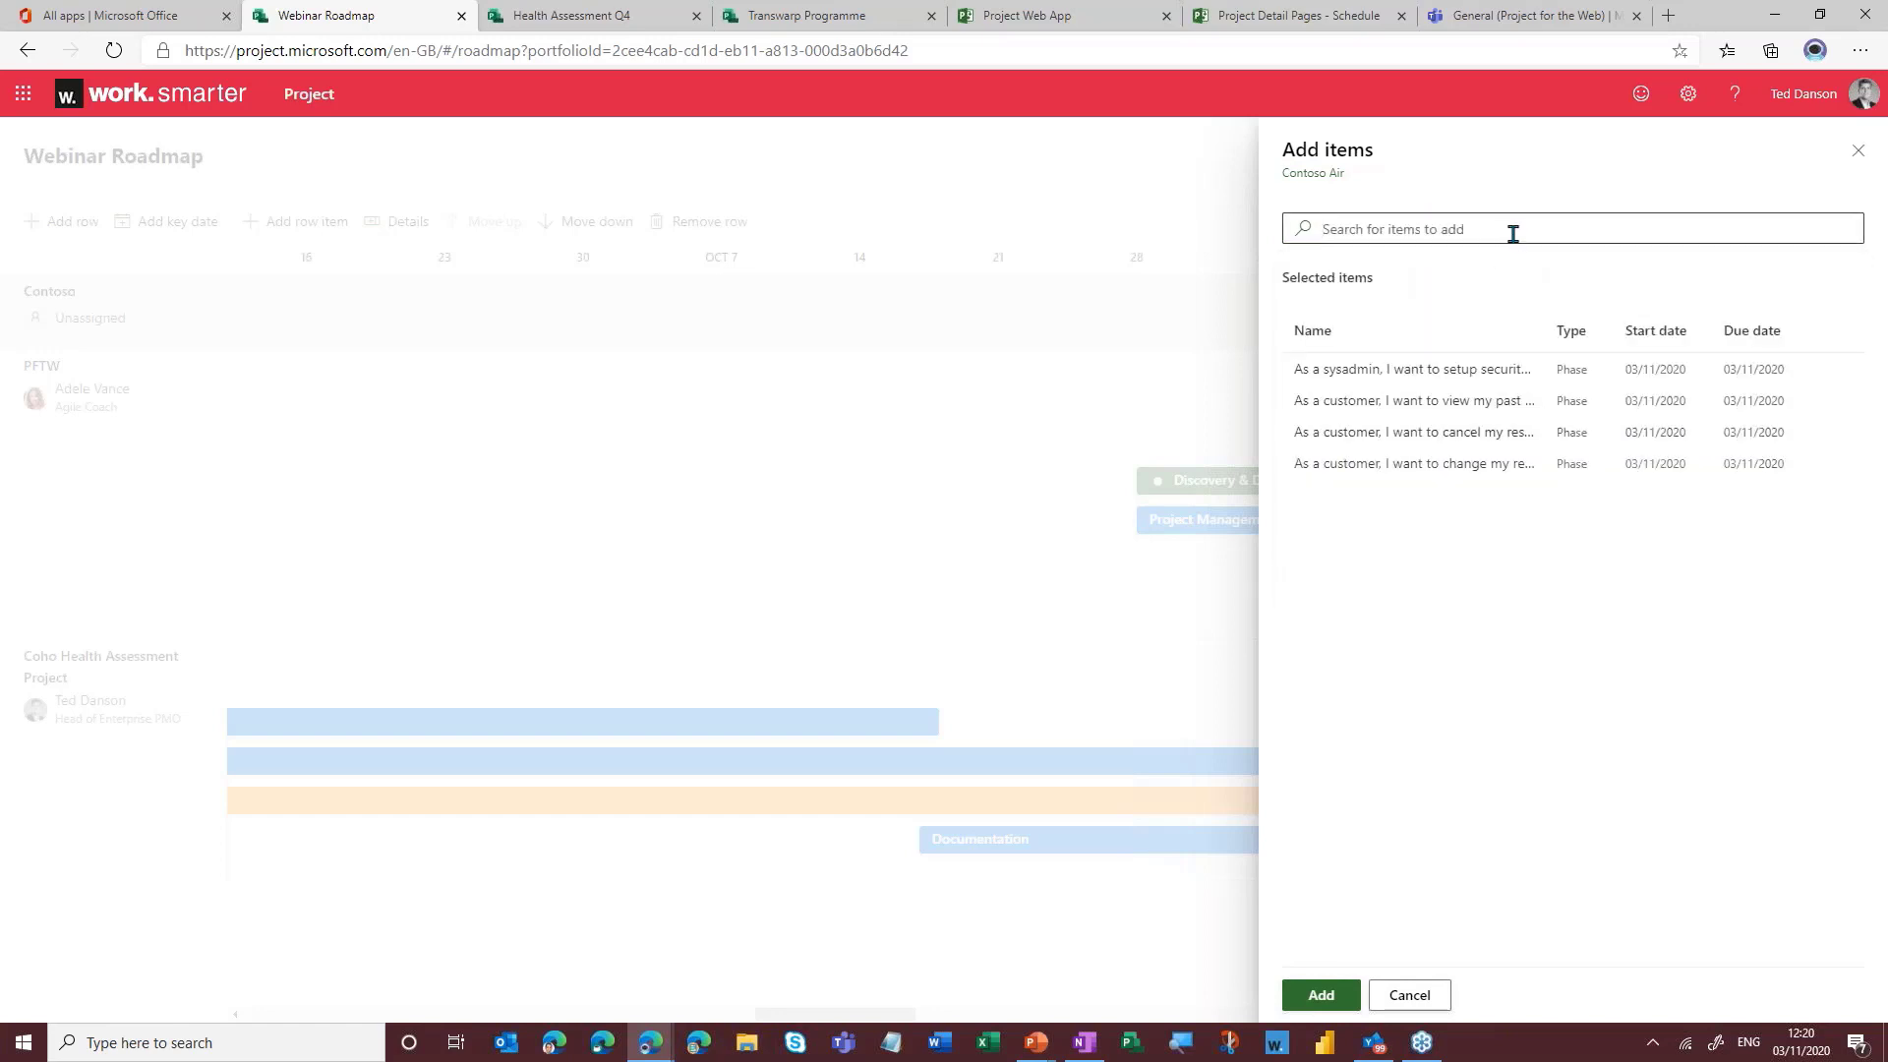
- Add Package Recommendations and Customer Profile, then link all six items to the Contoso row
type("3")
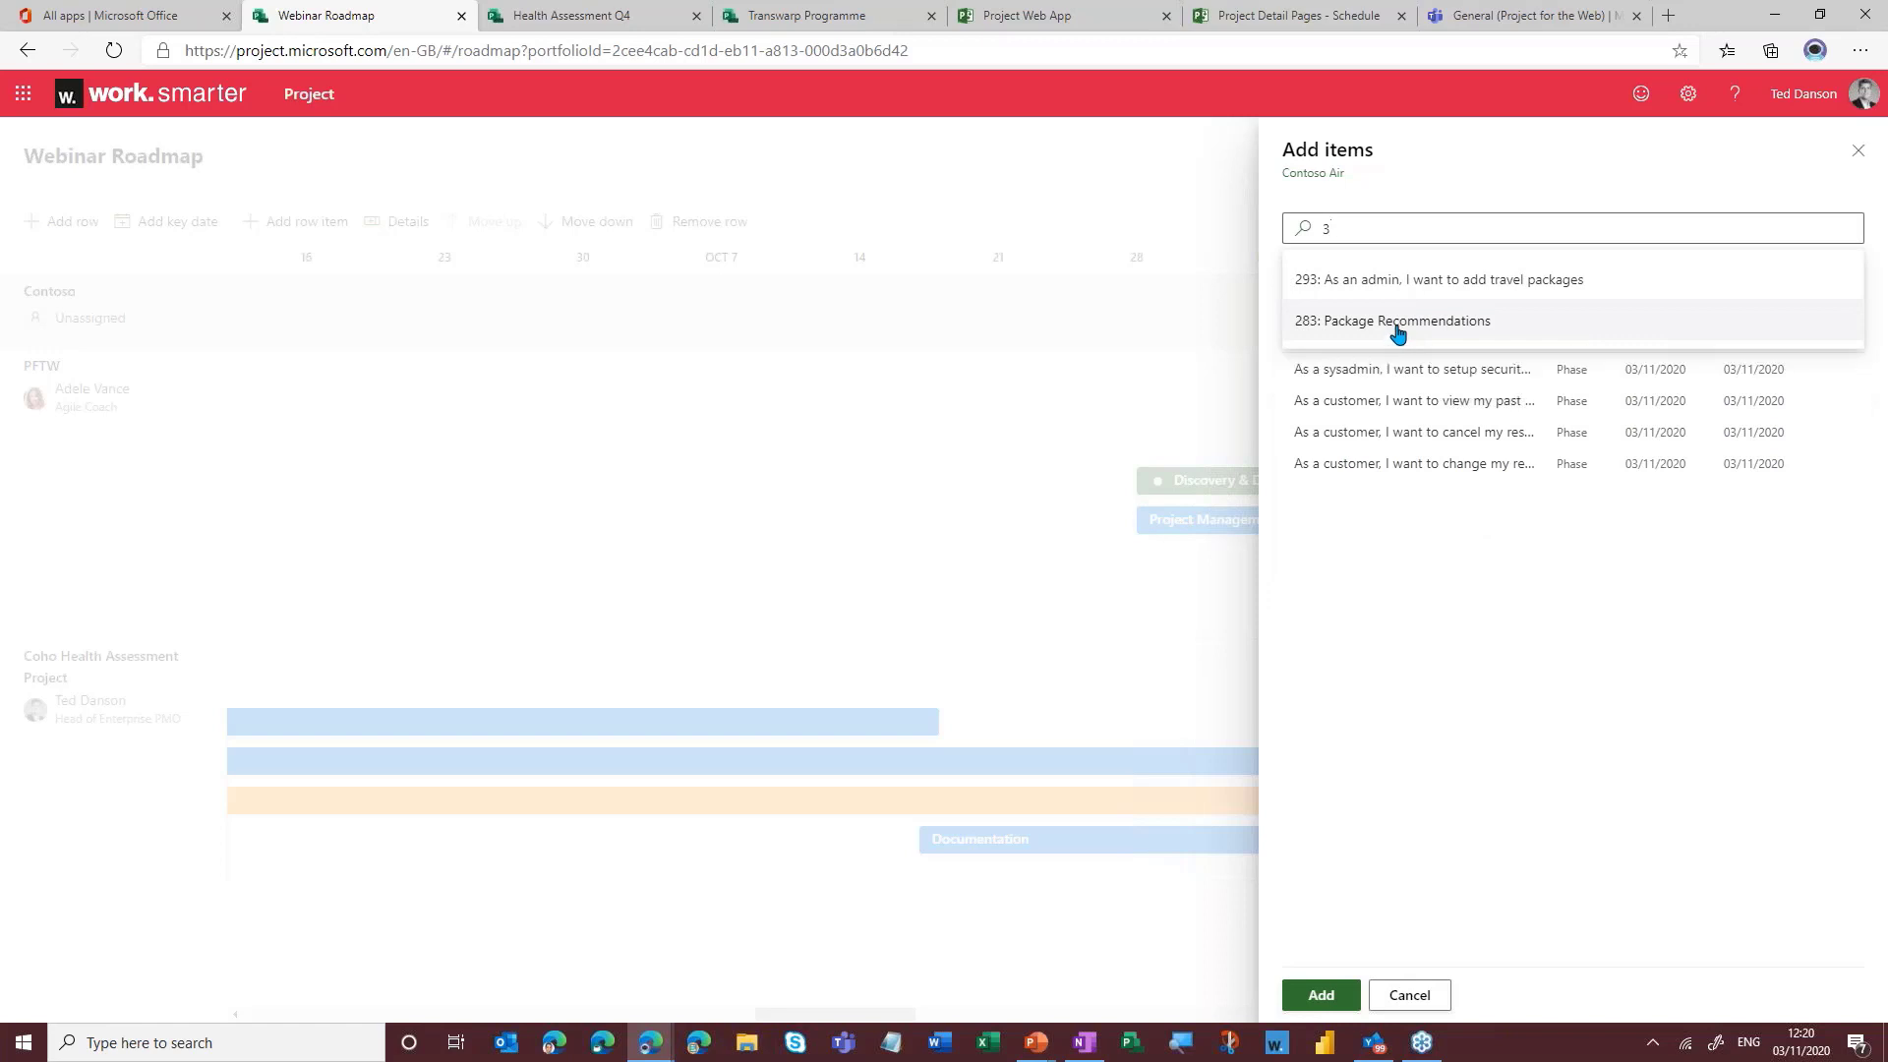
left_click(1397, 323)
type("5")
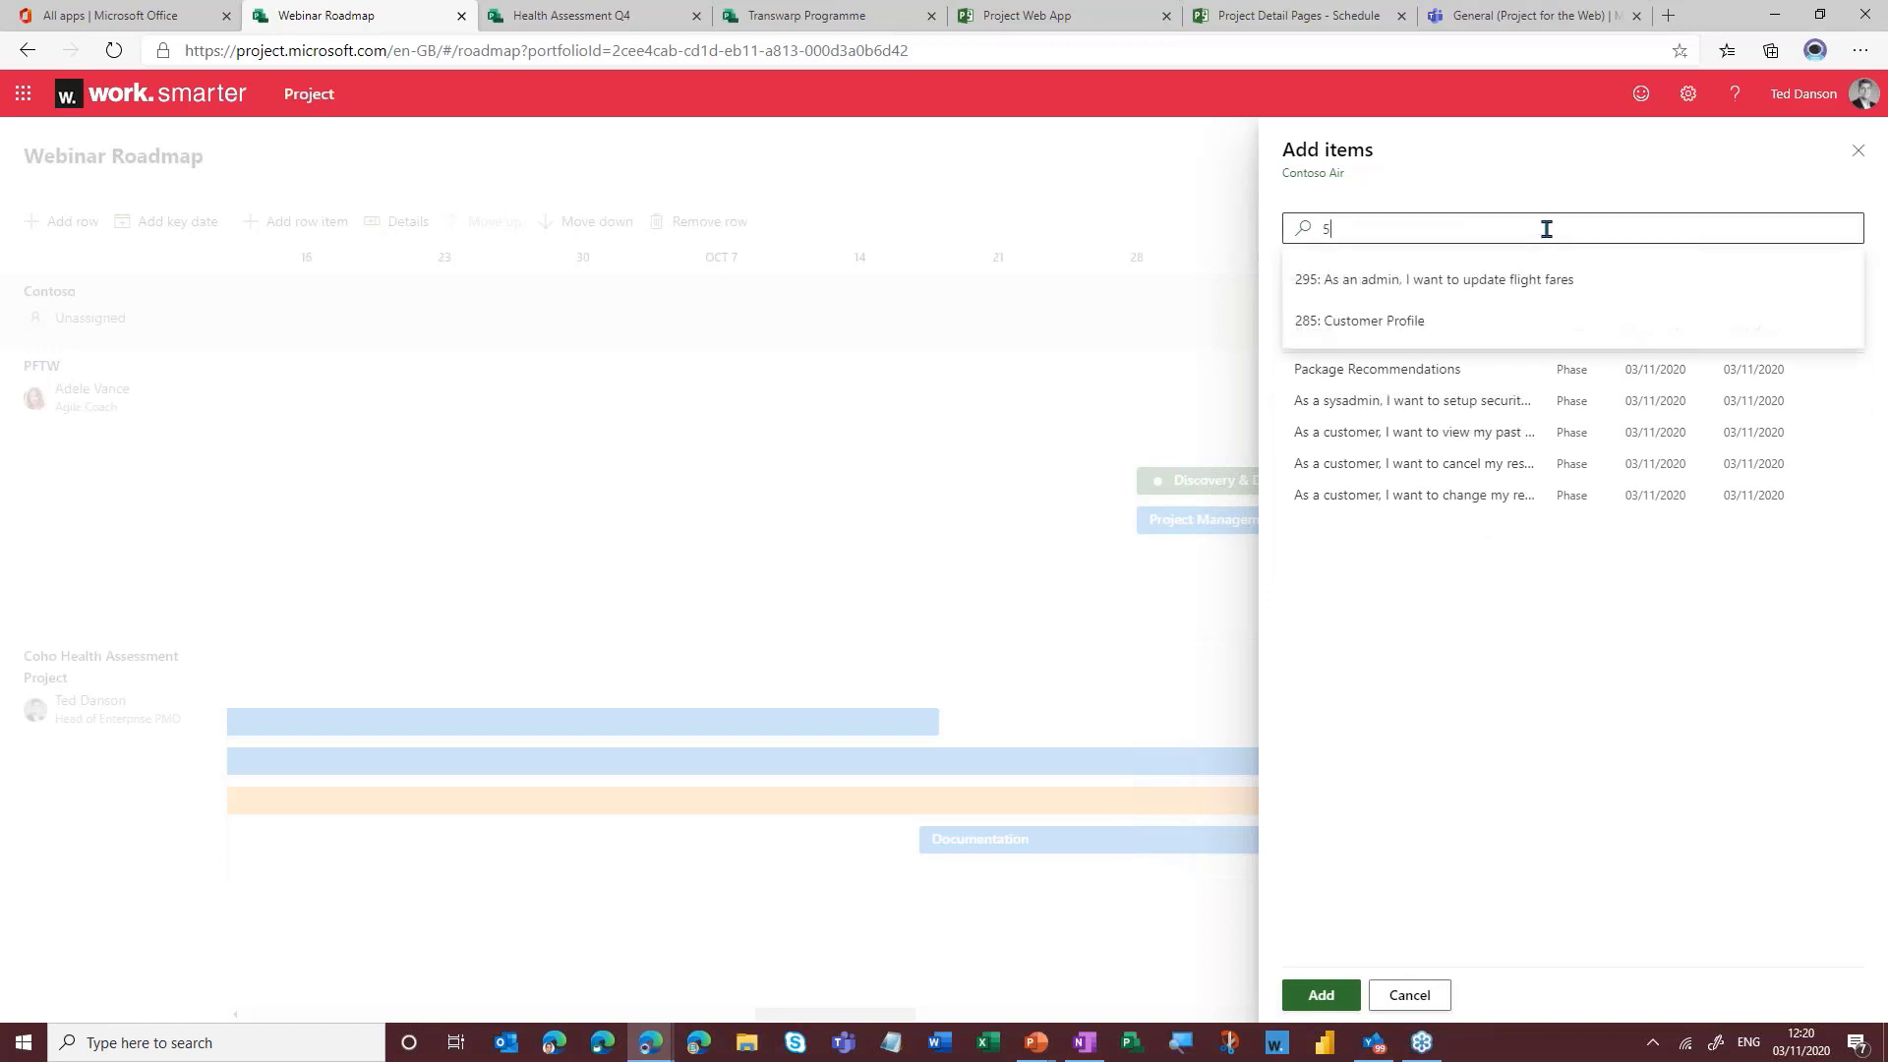
left_click(1412, 322)
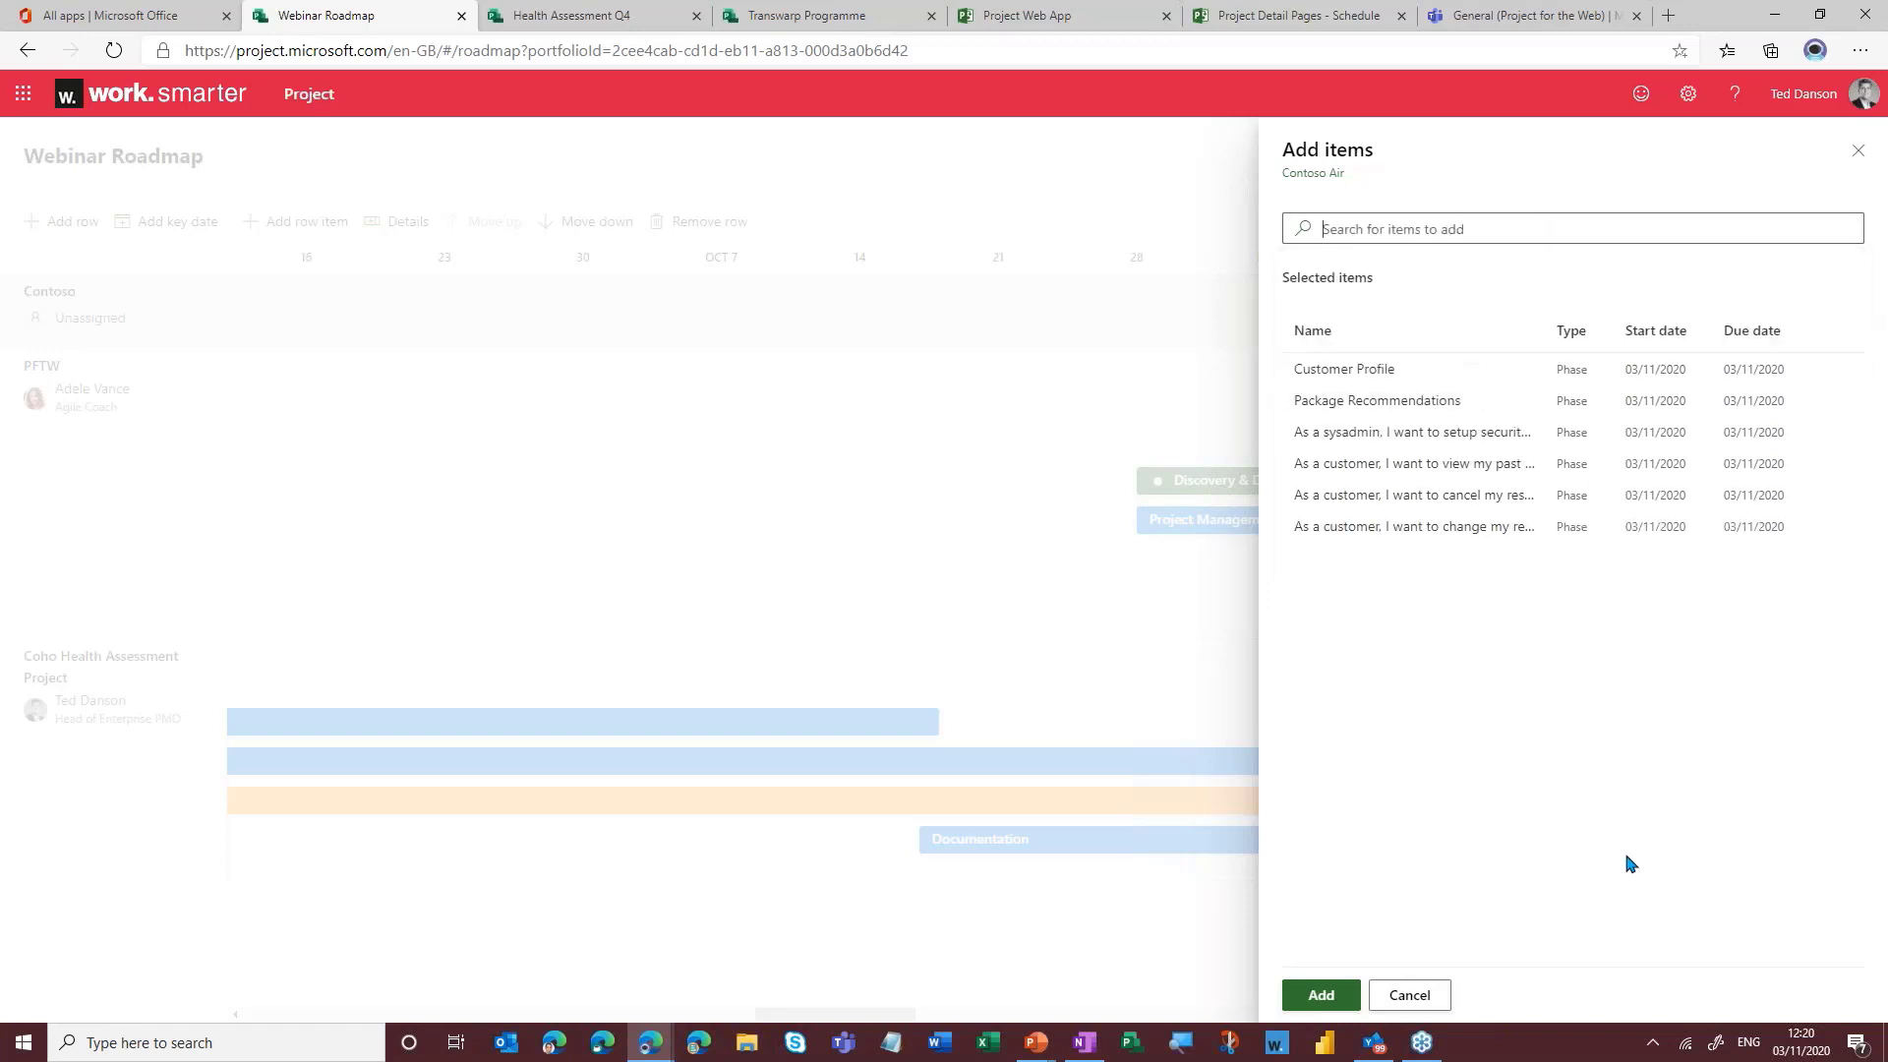
left_click(1321, 996)
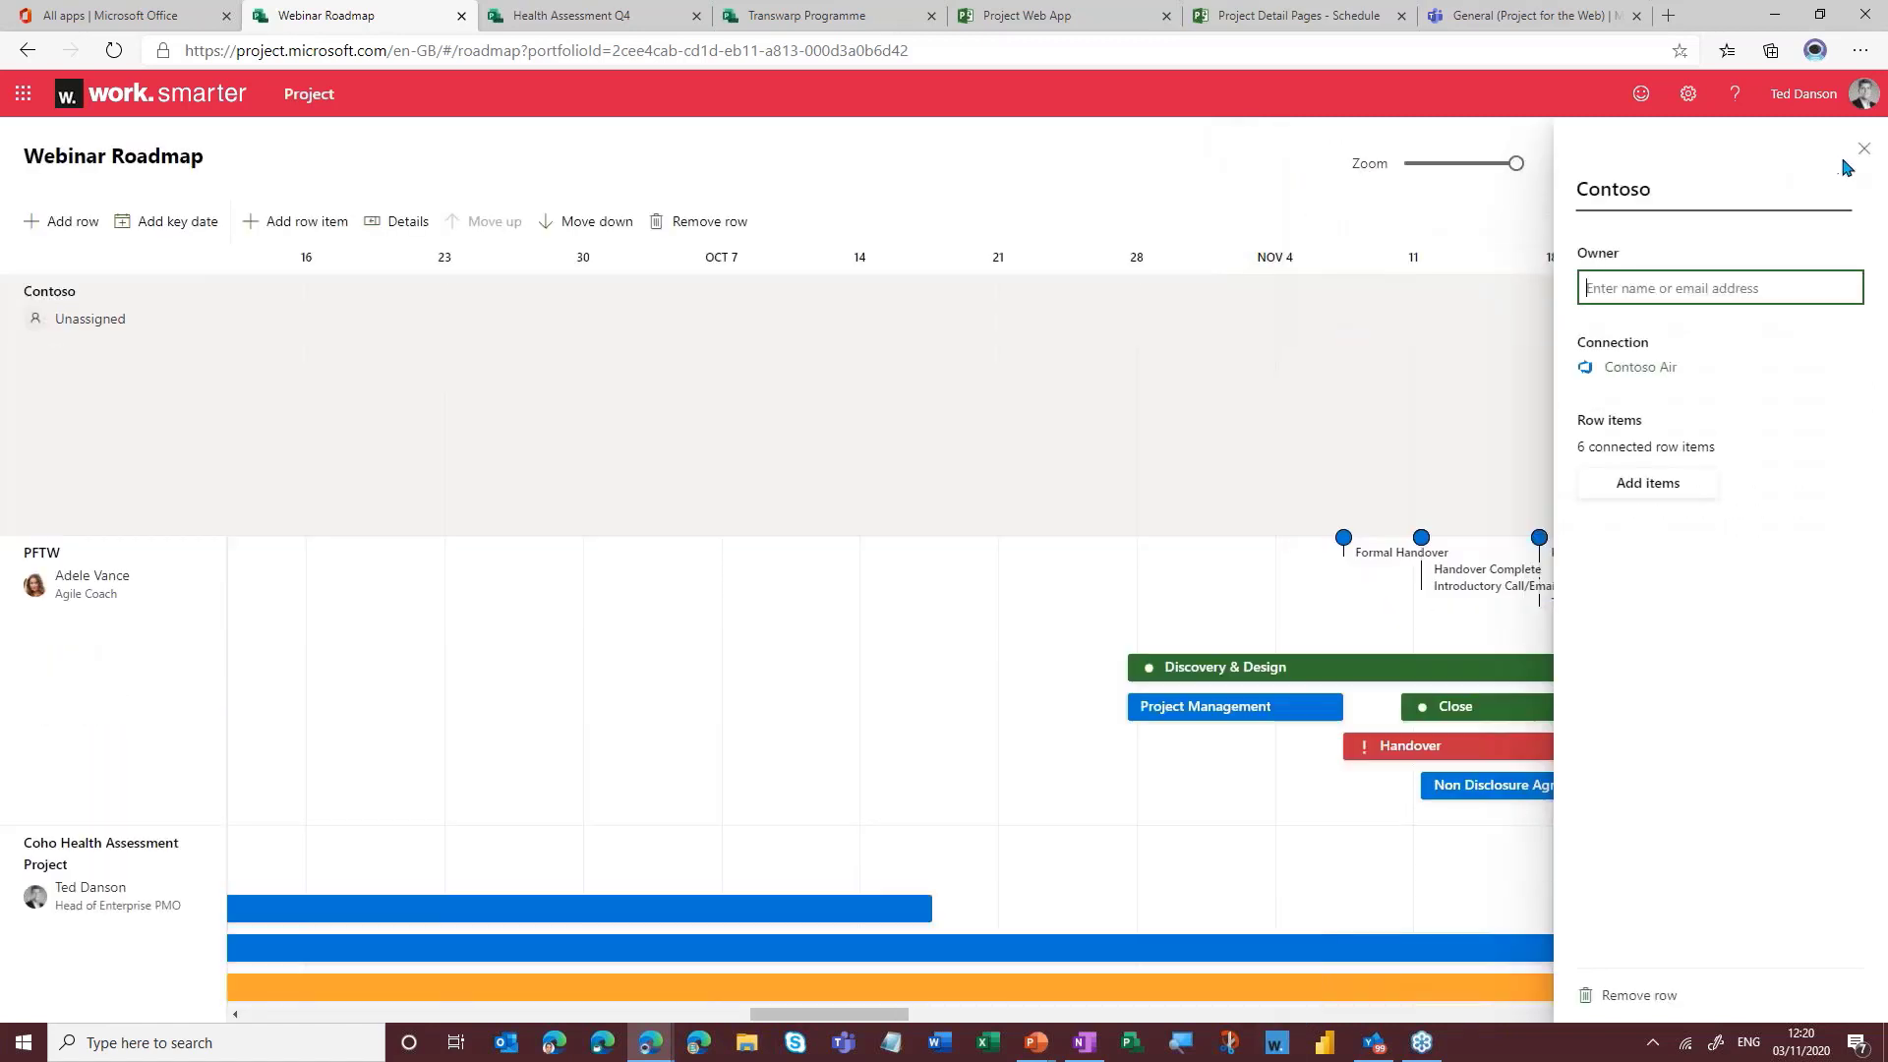
left_click(1863, 148)
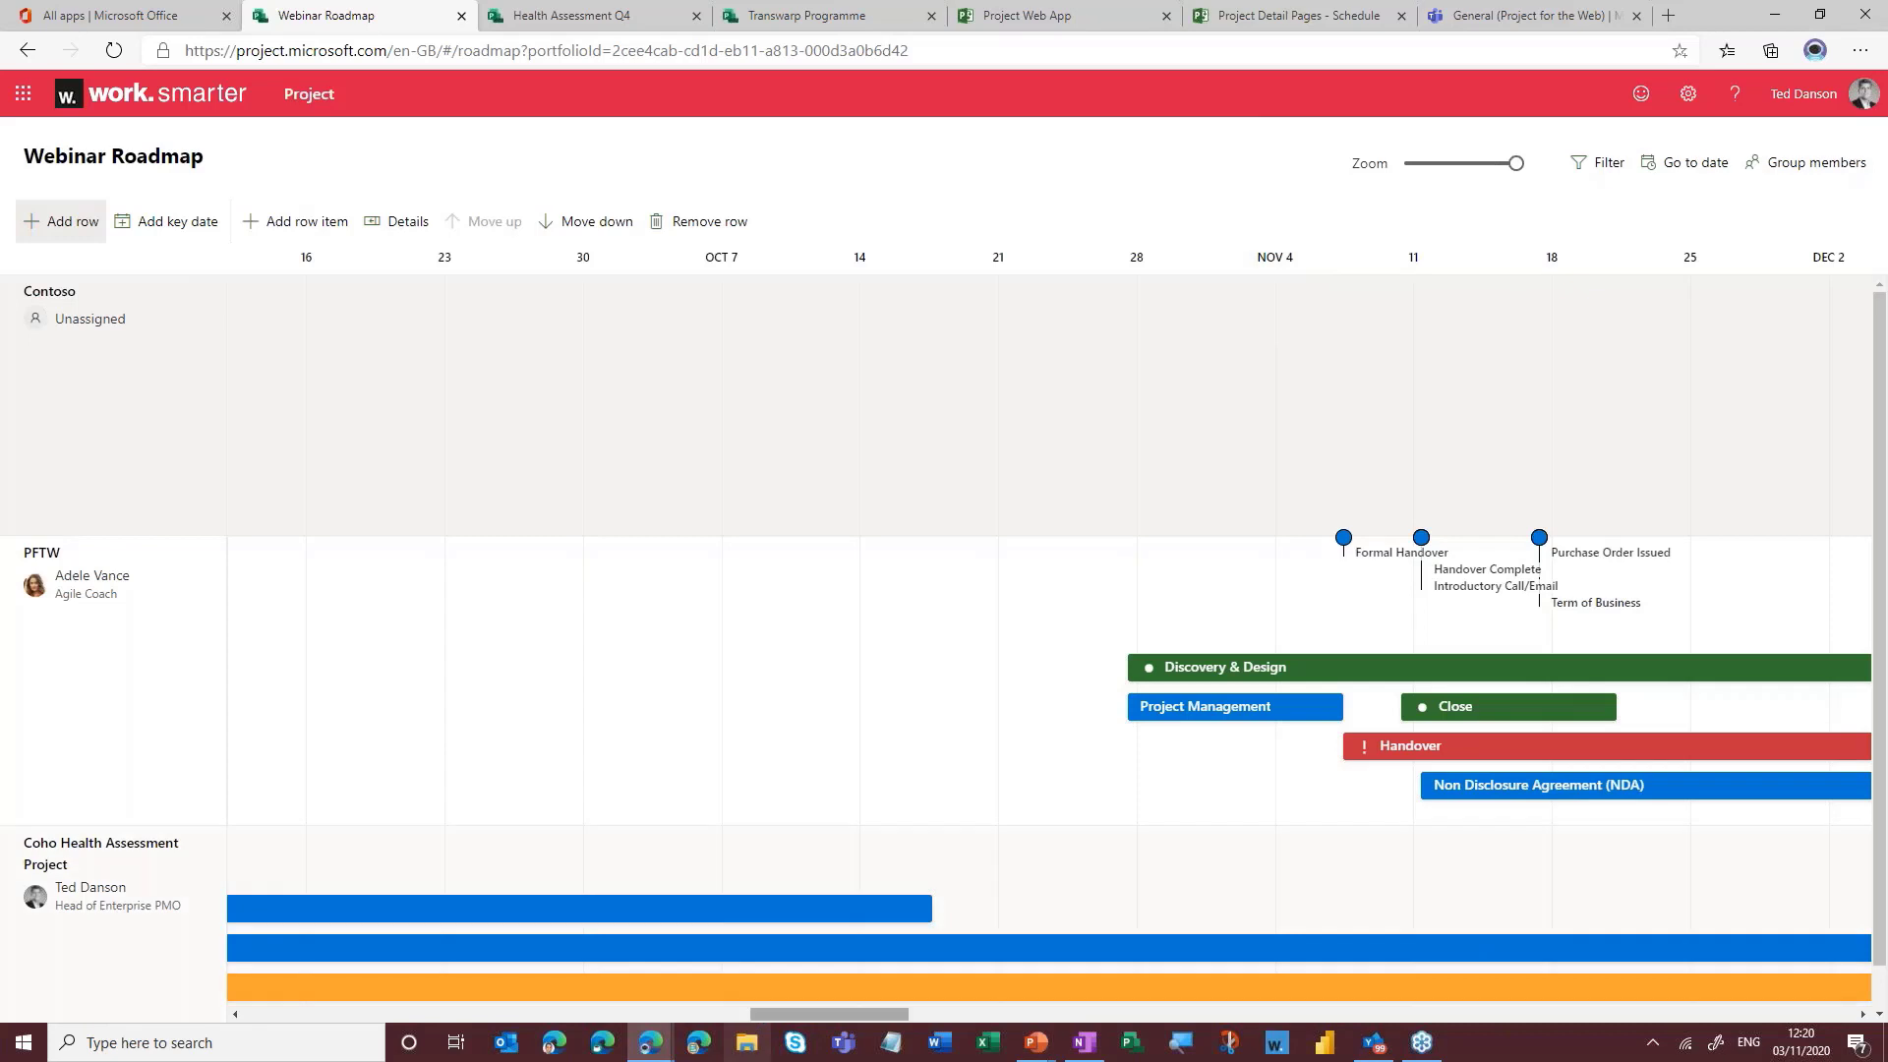
- Inspect the Customer Profile phase card on the Contoso row, then close it
left_click_drag(862, 1015, 1595, 999)
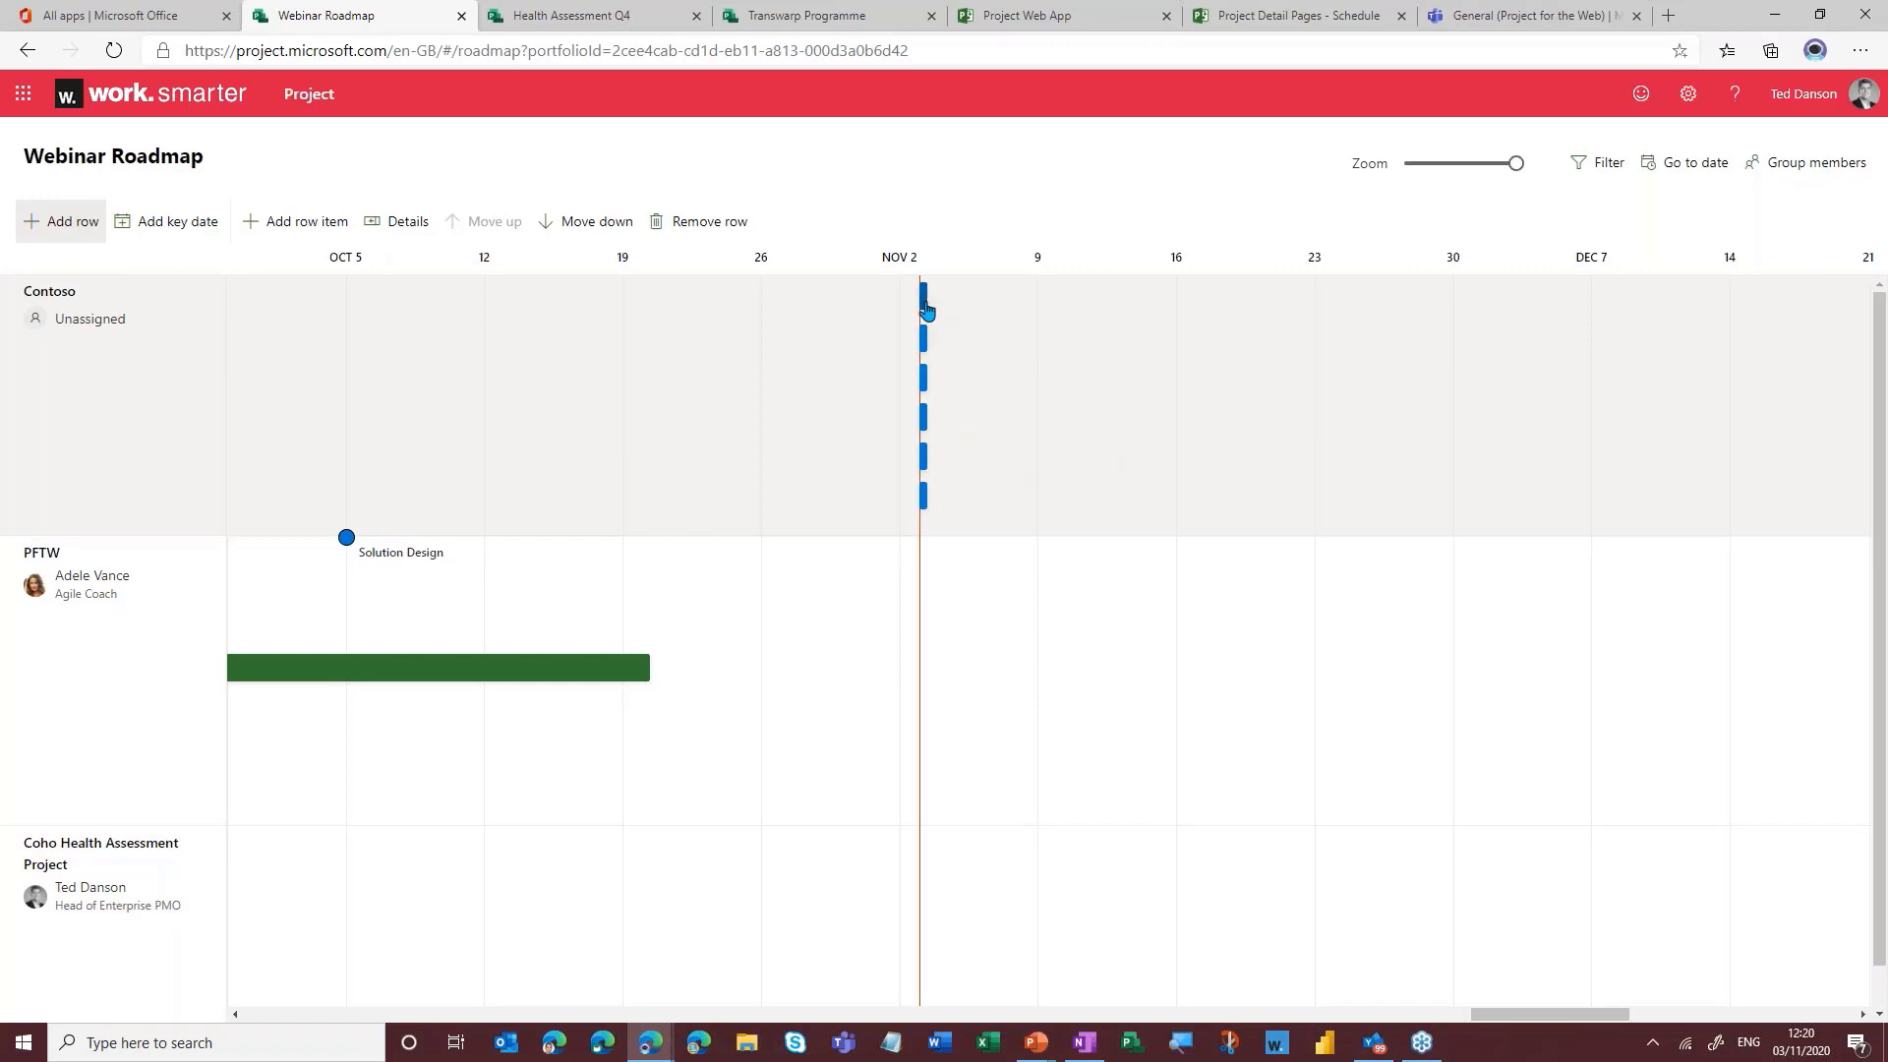
left_click(927, 309)
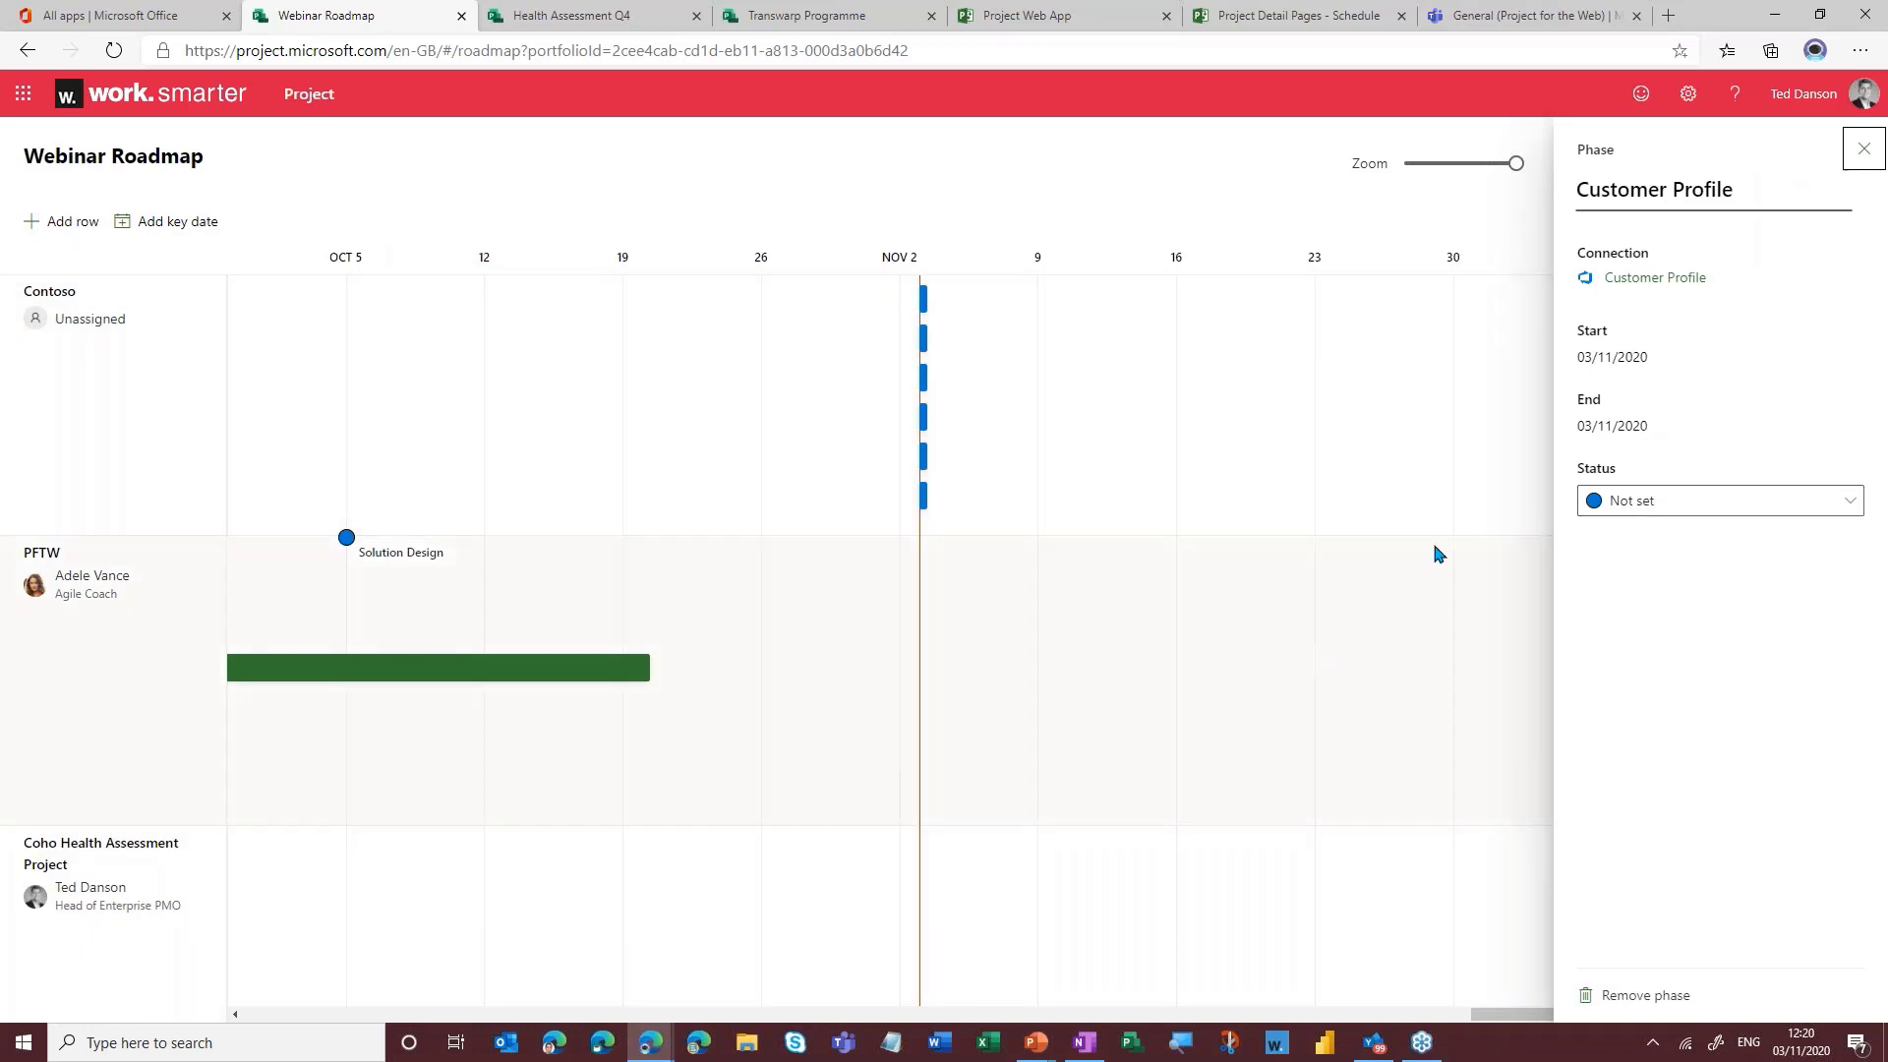
left_click(1865, 154)
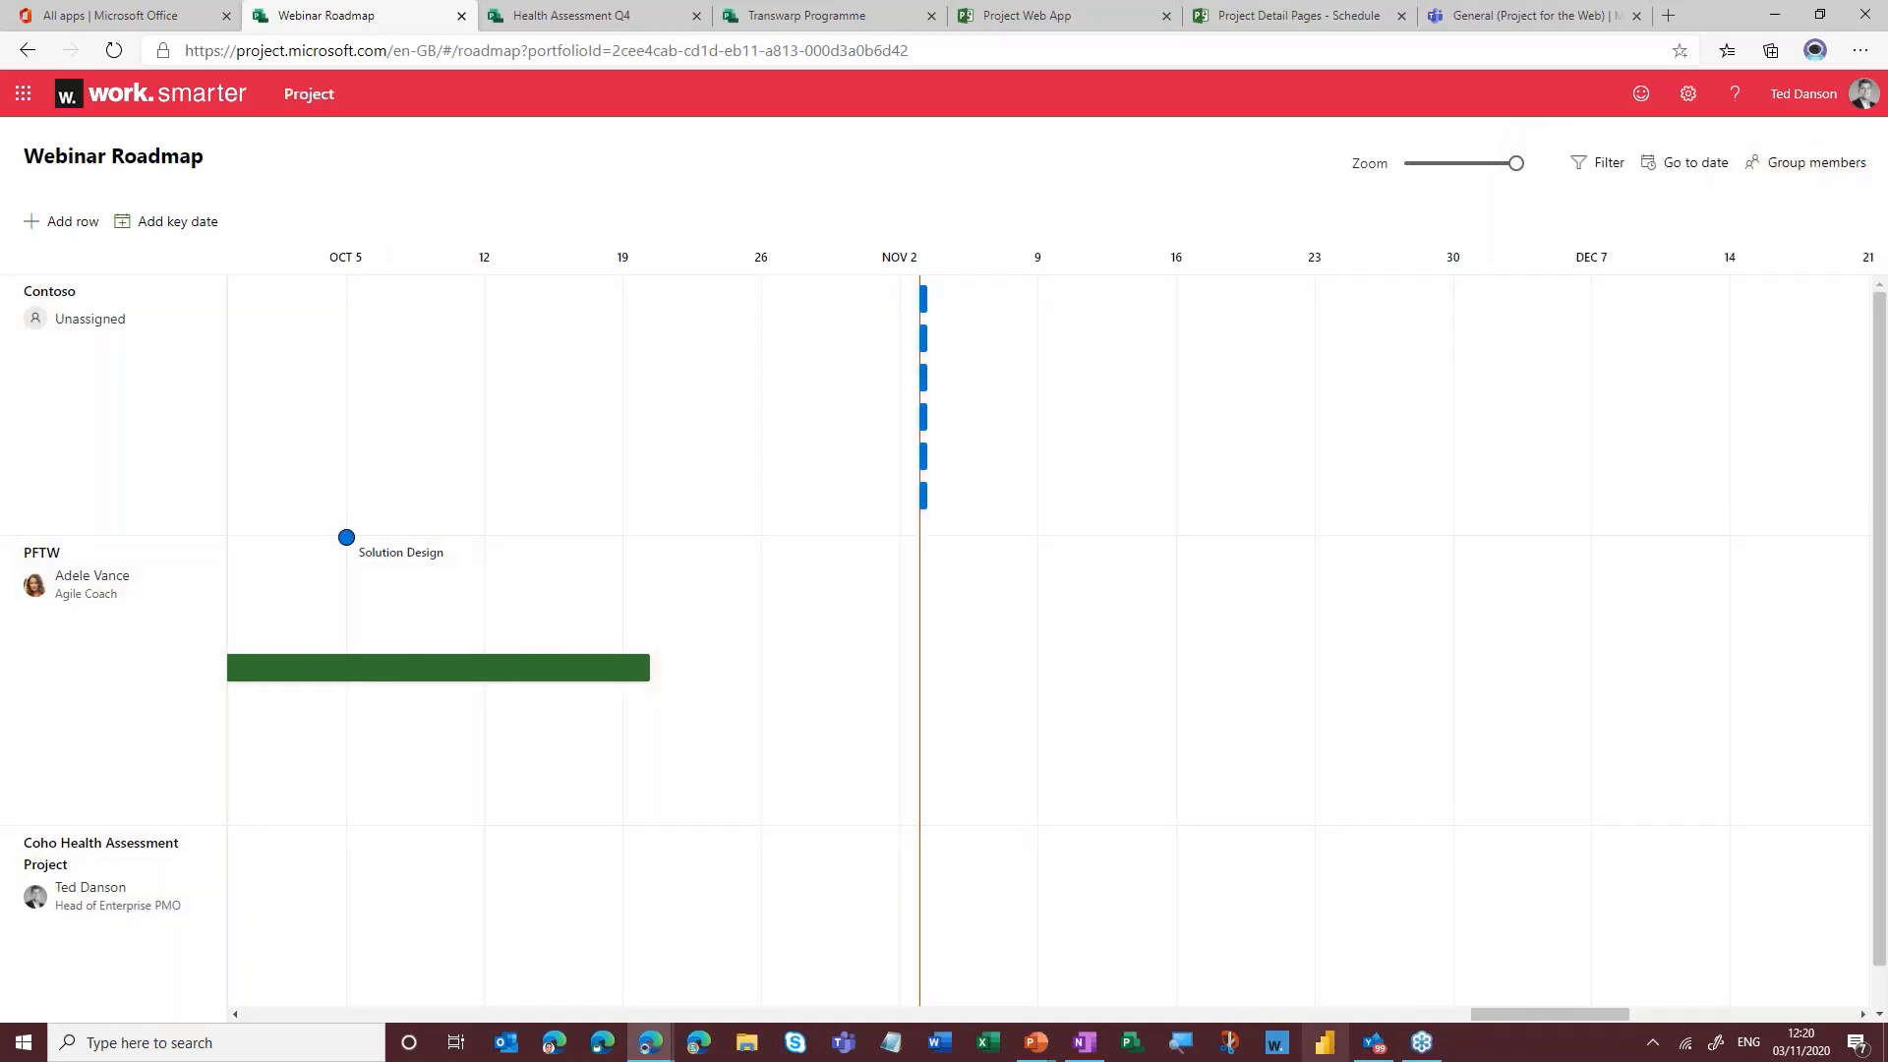
- Zoom the timeline out to quarters and scroll to PFTW's and Coho's rows
left_click_drag(1510, 1013, 814, 1023)
left_click_drag(1488, 172, 1421, 168)
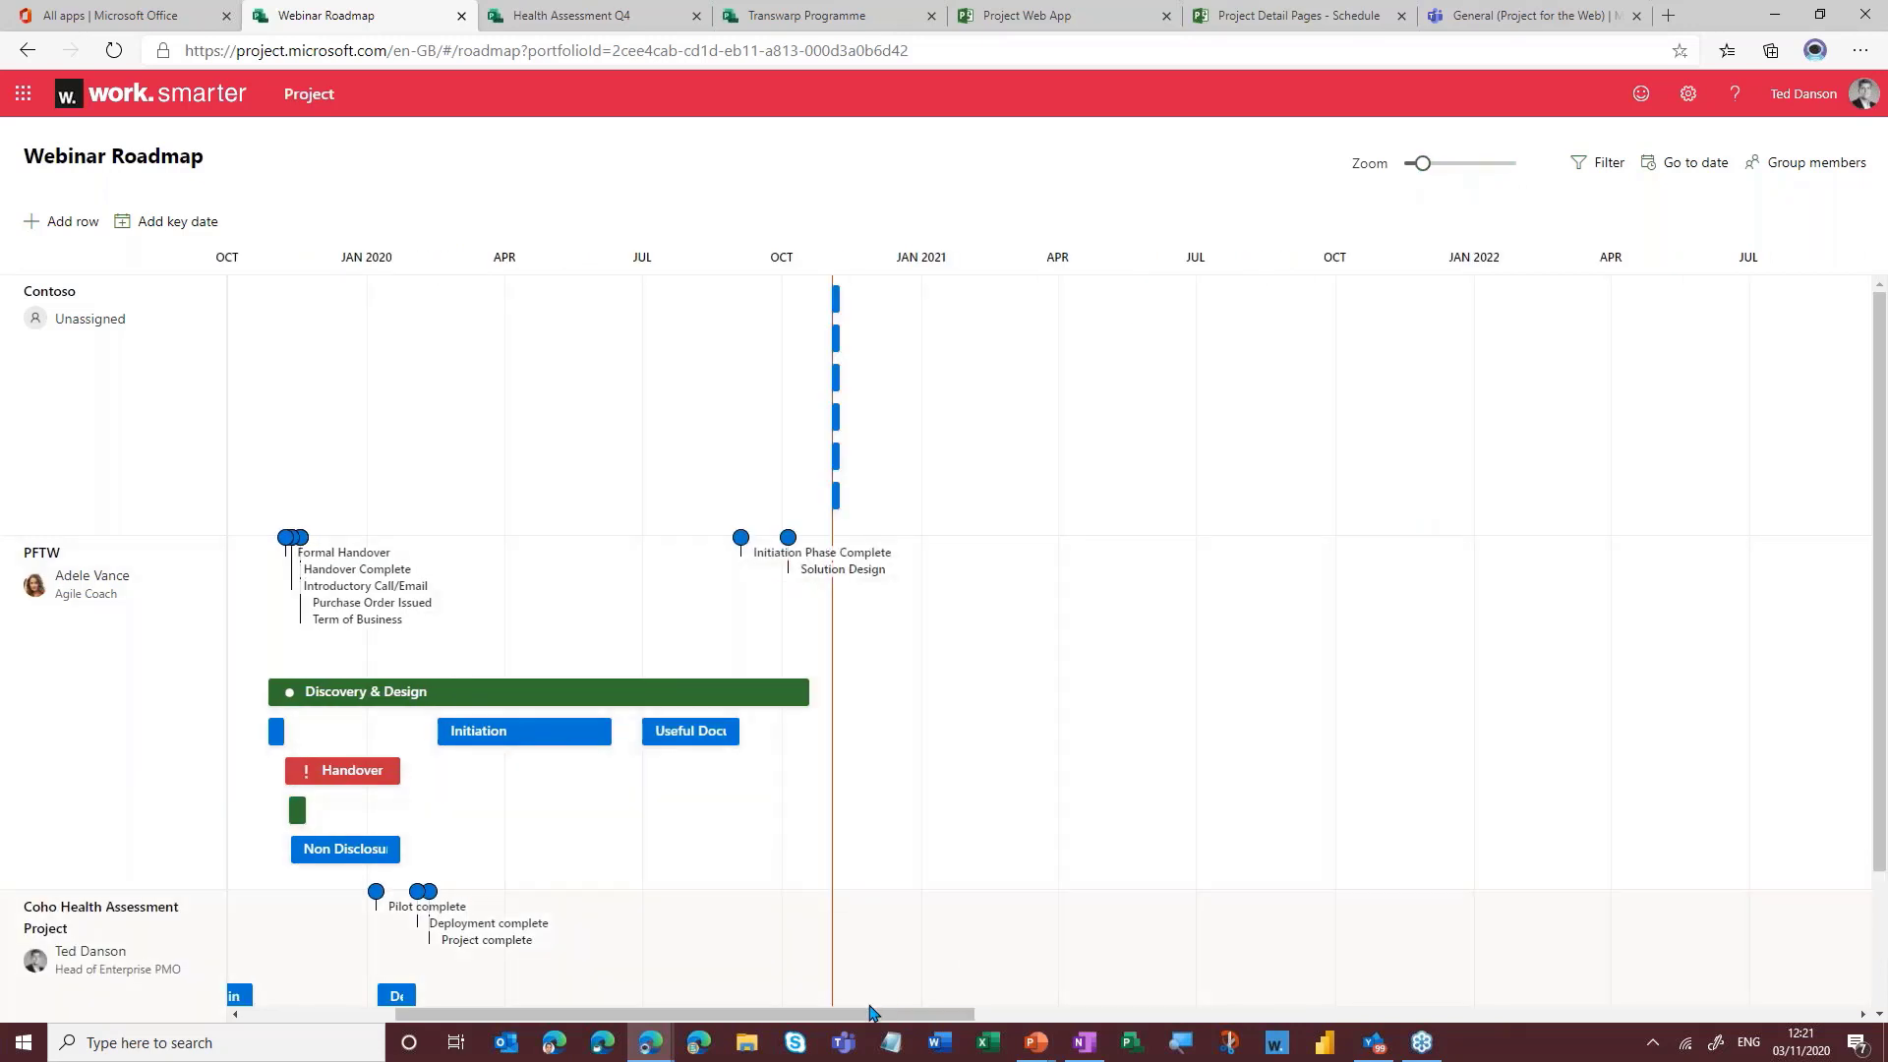
scroll(1180, 688, "left", 5)
scroll(1319, 636, "down", 2)
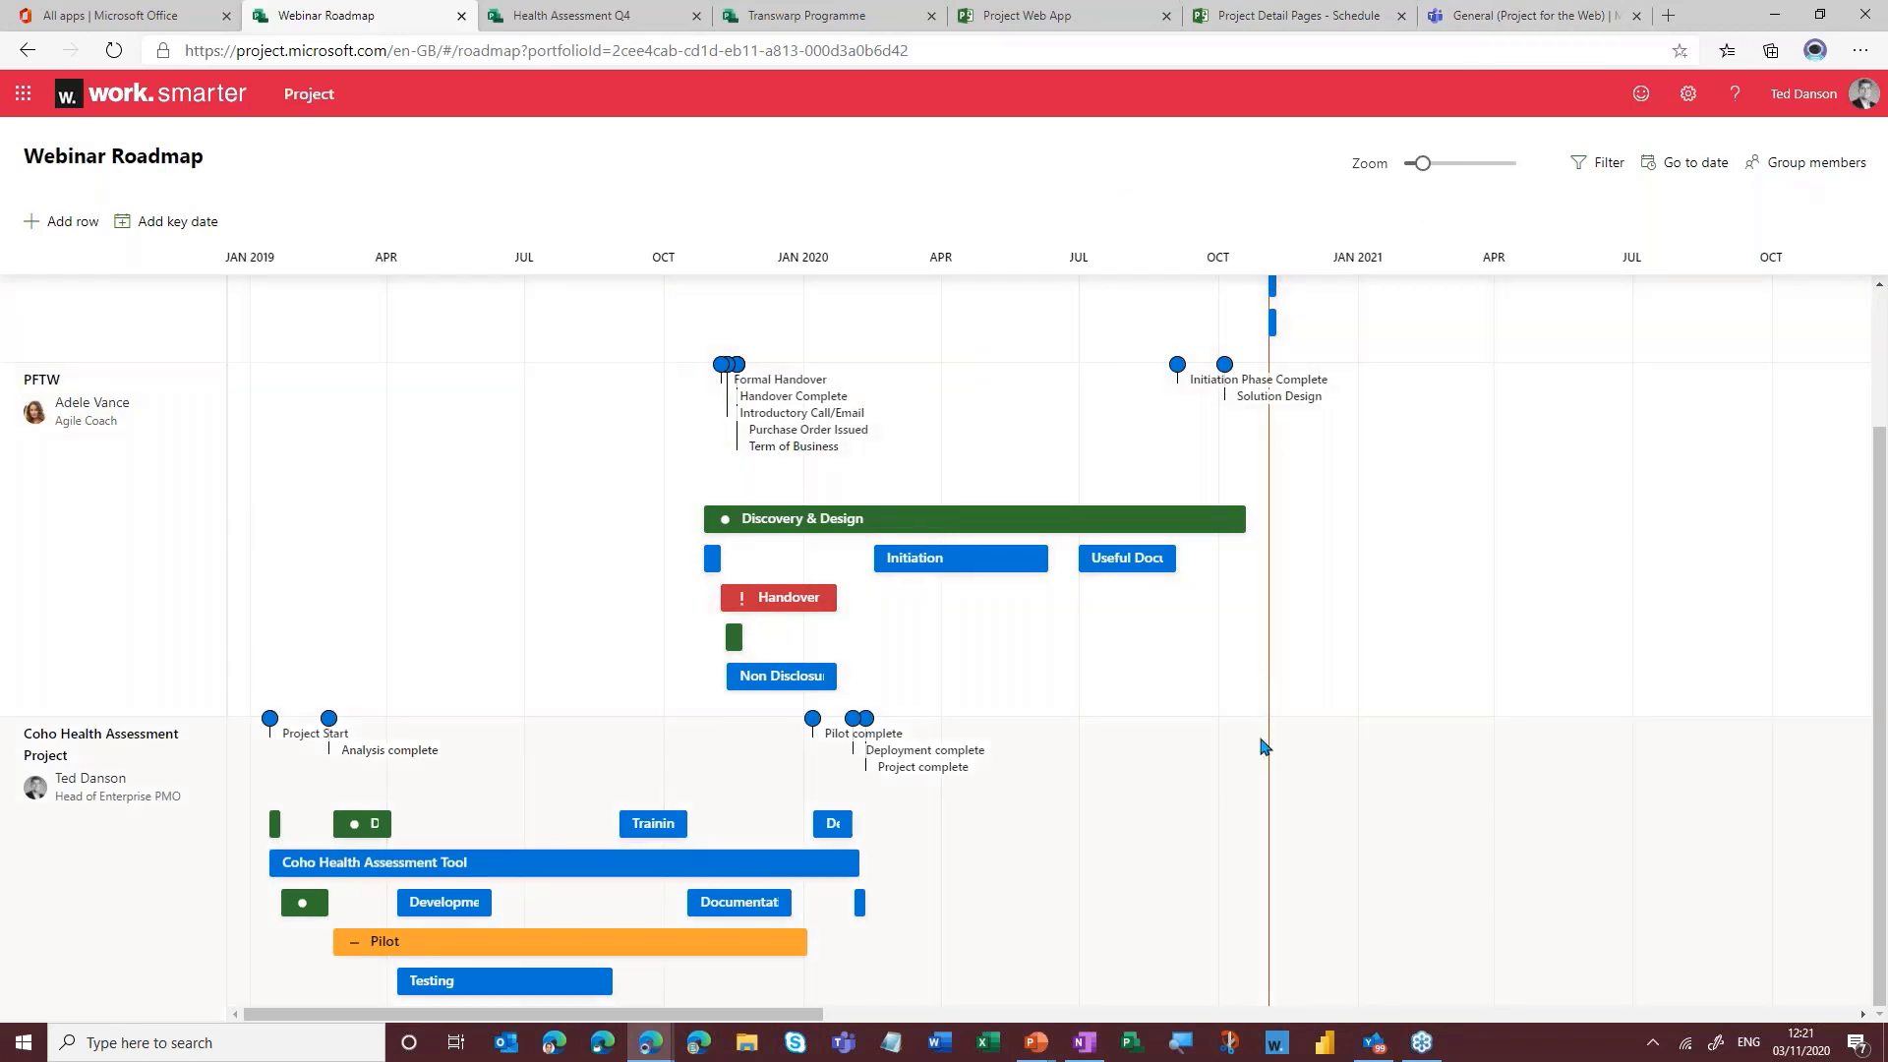
- Add the Webinar Roadmap to the existing Project for the Web group, then move to Teams
left_click(1799, 169)
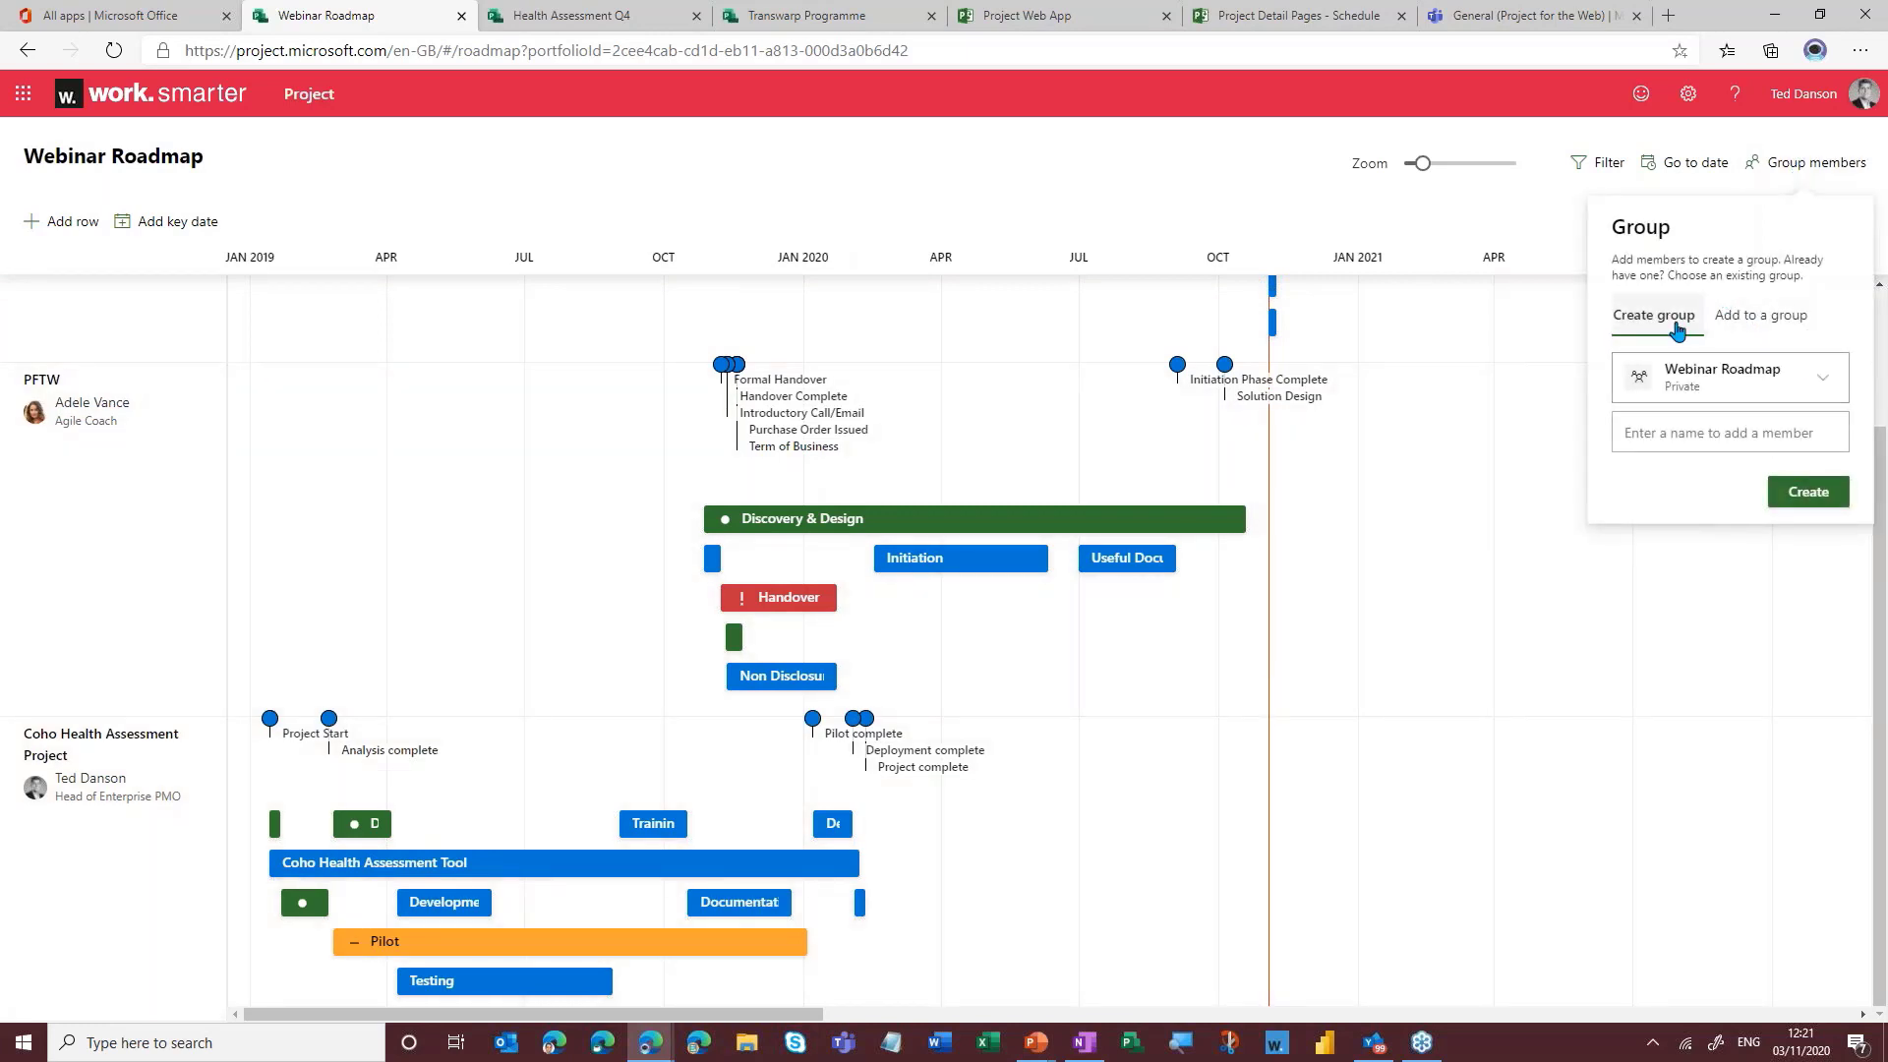
left_click(1747, 318)
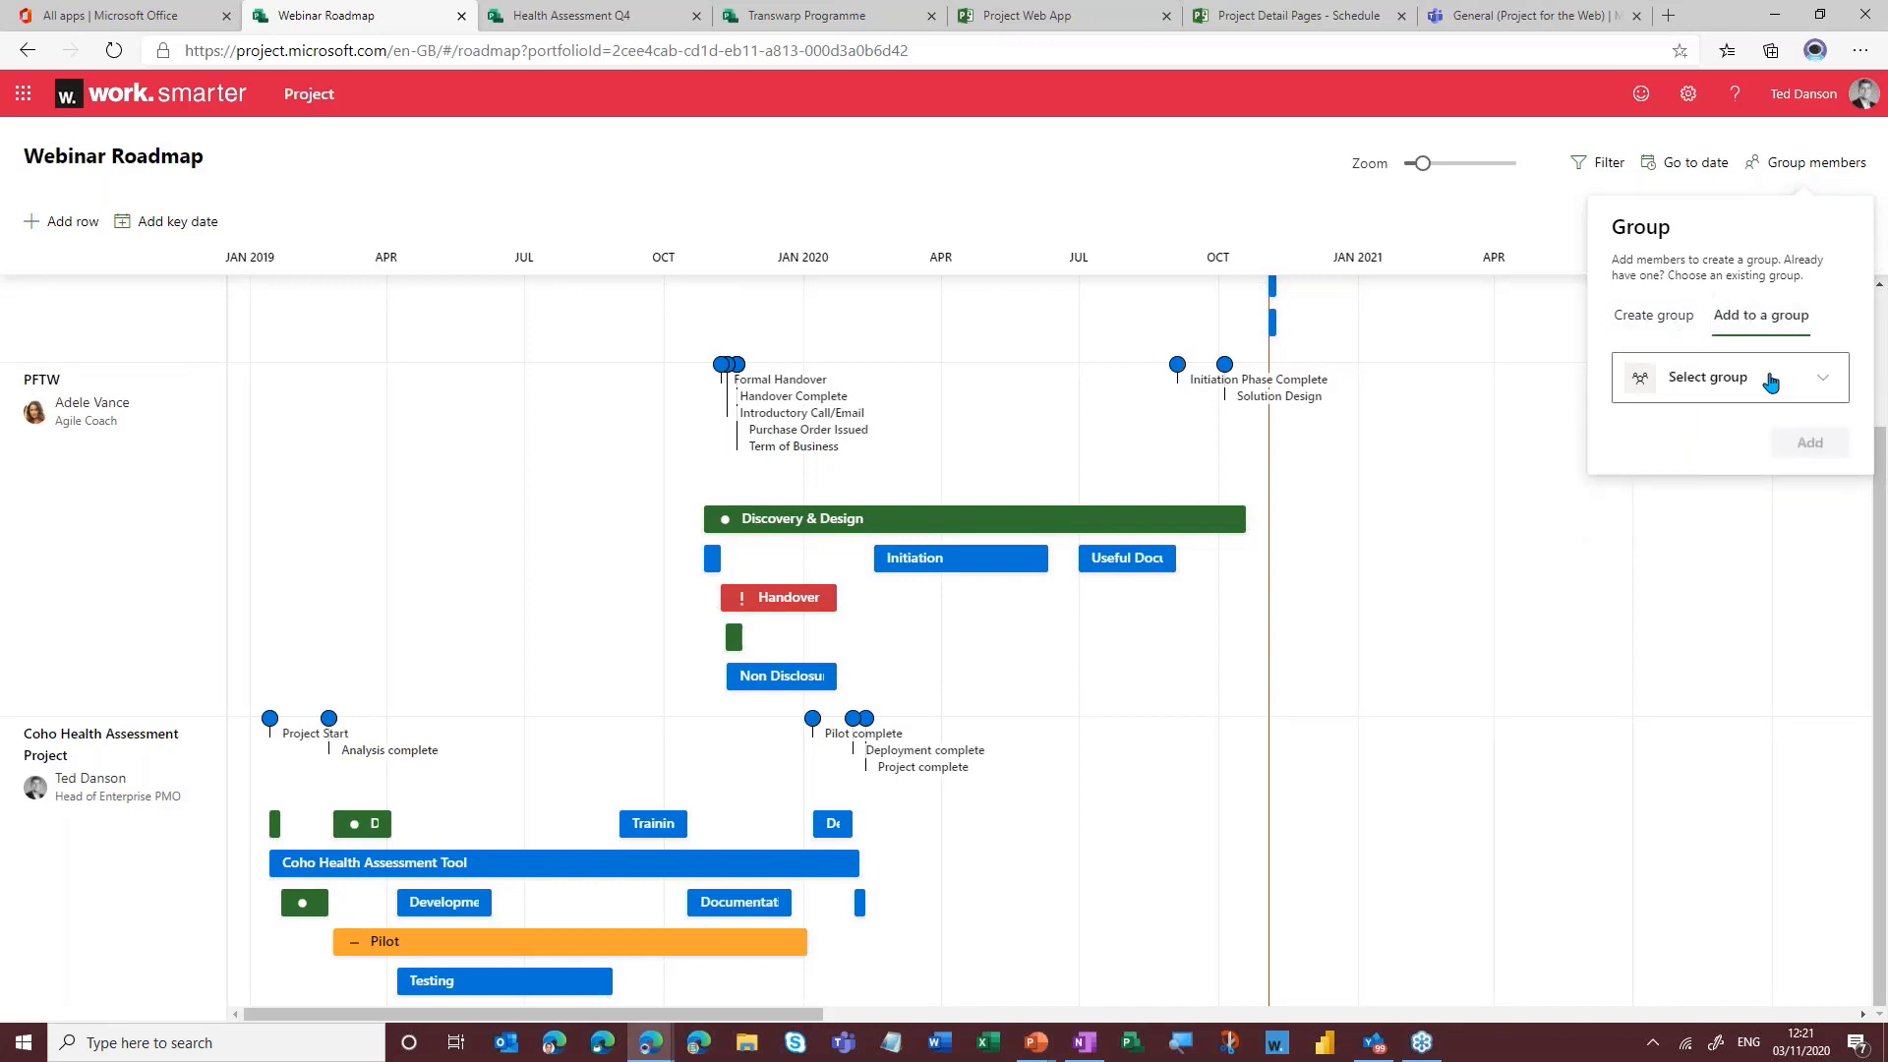
left_click(1770, 382)
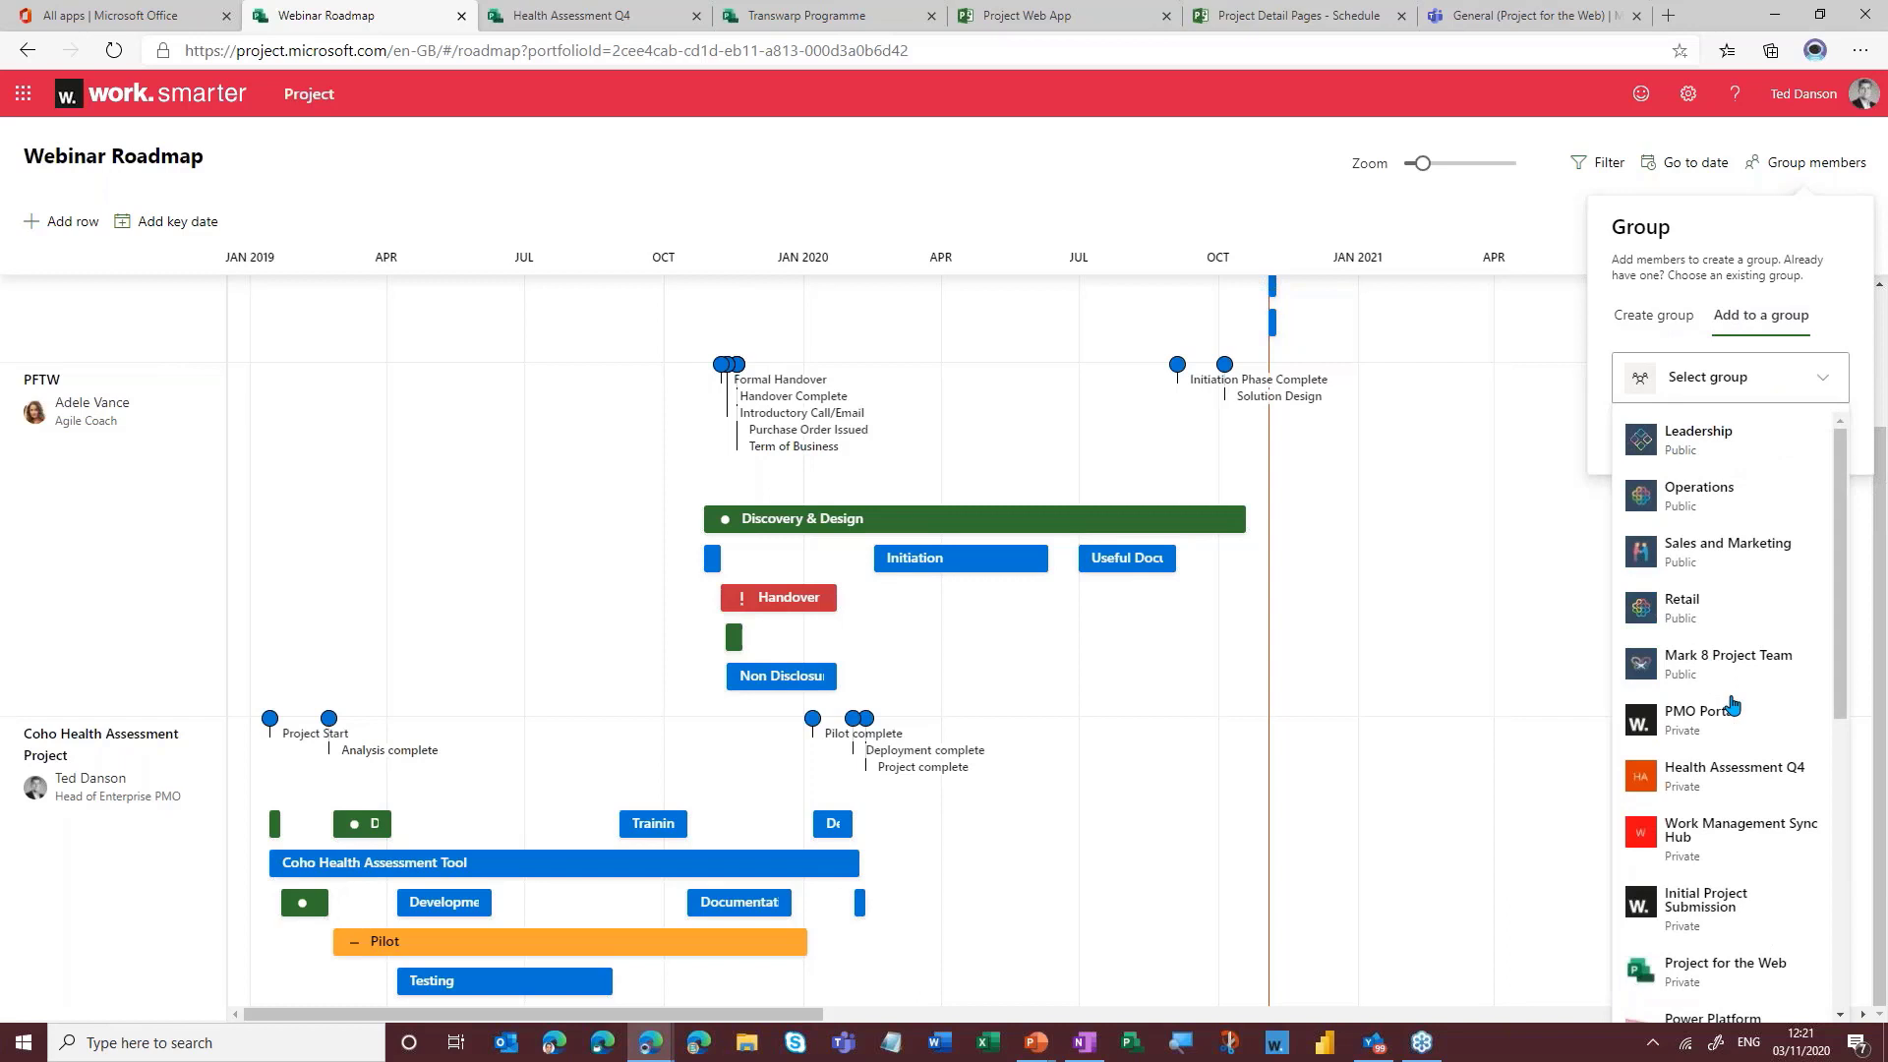
scroll(1739, 706, "down", 2)
scroll(1738, 706, "down", 1)
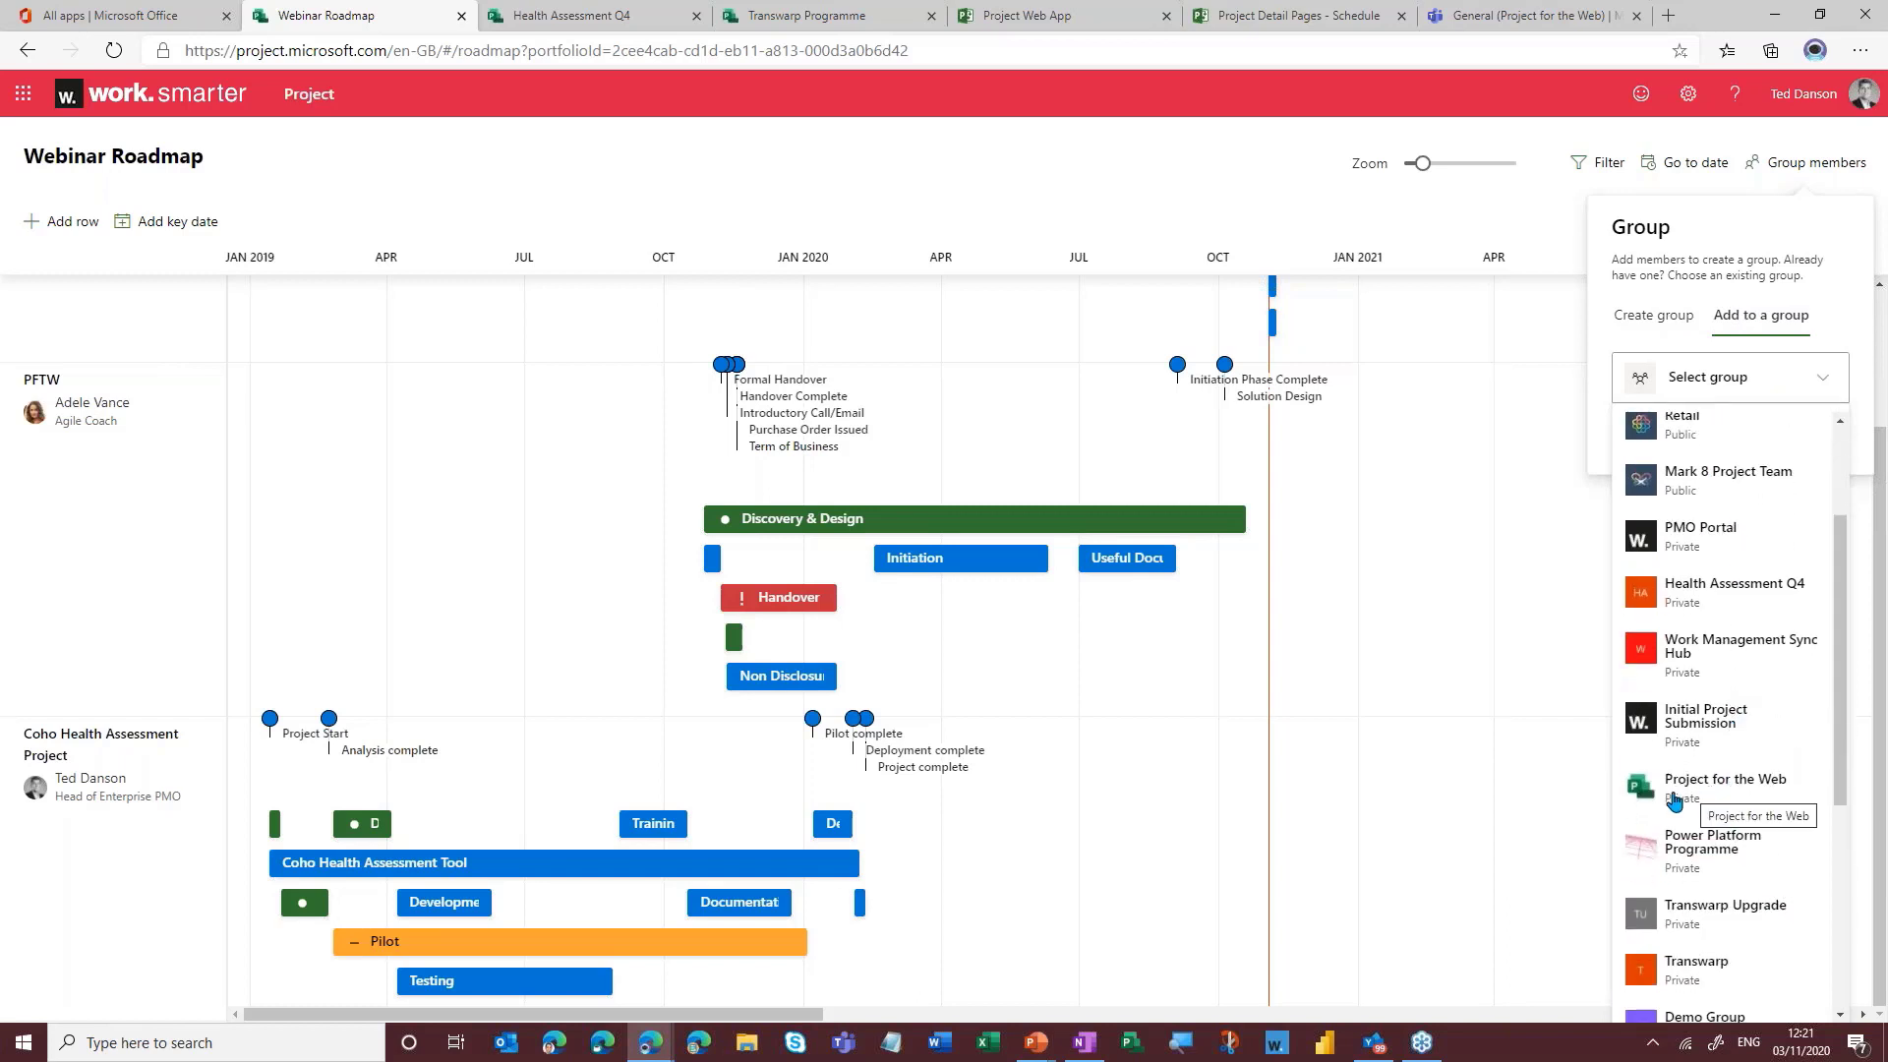
left_click(1736, 790)
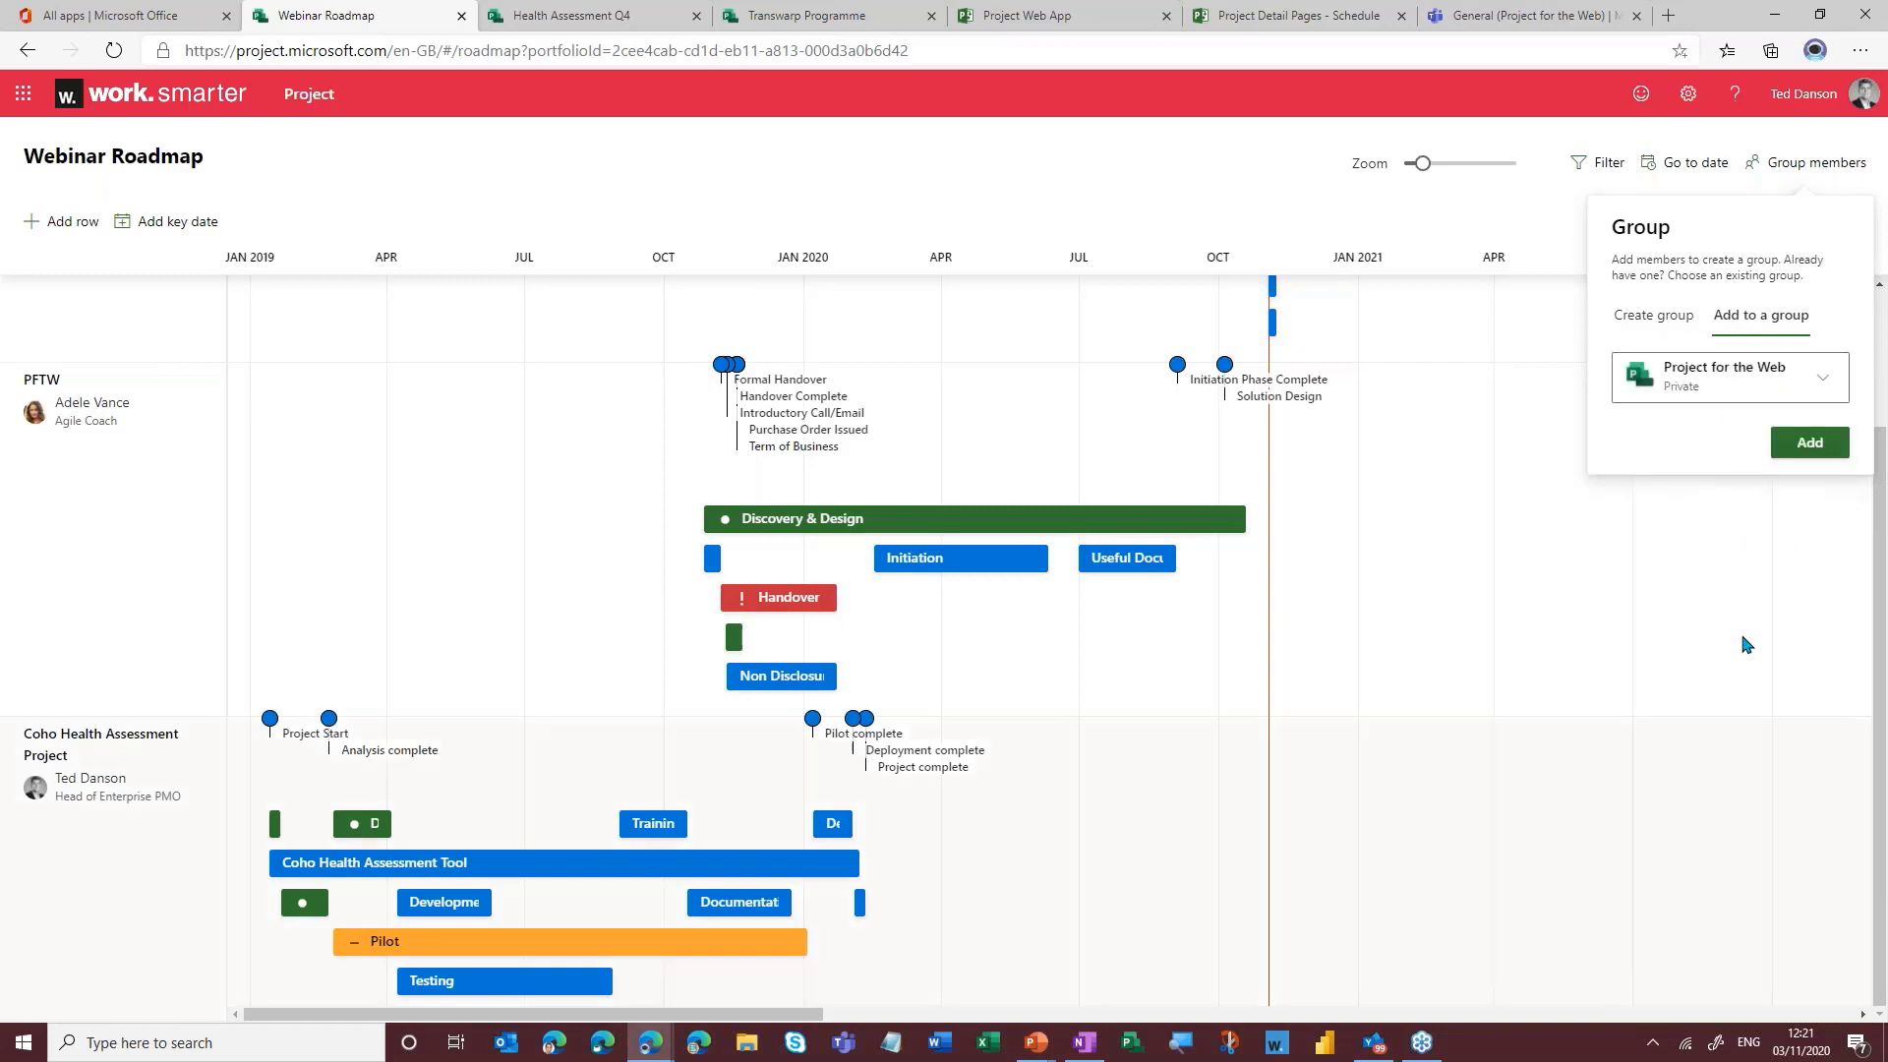
left_click(1807, 443)
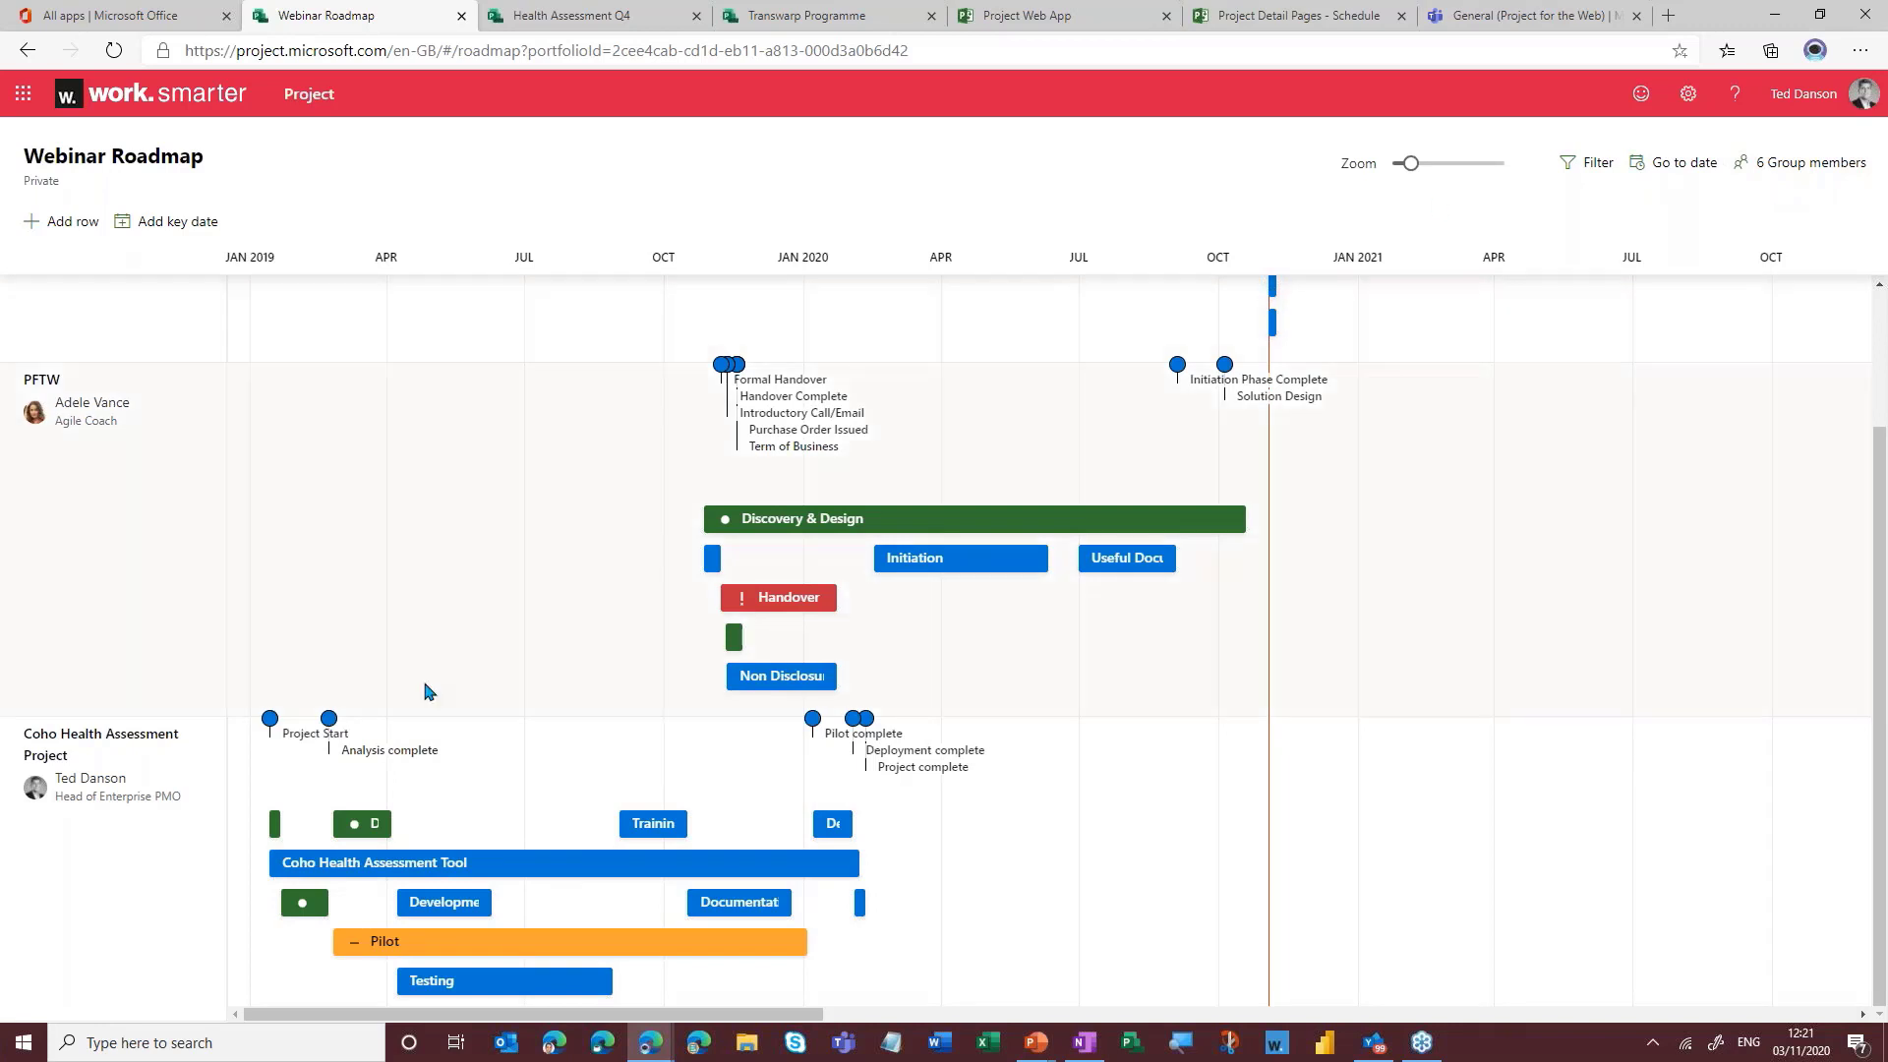
left_click(1492, 20)
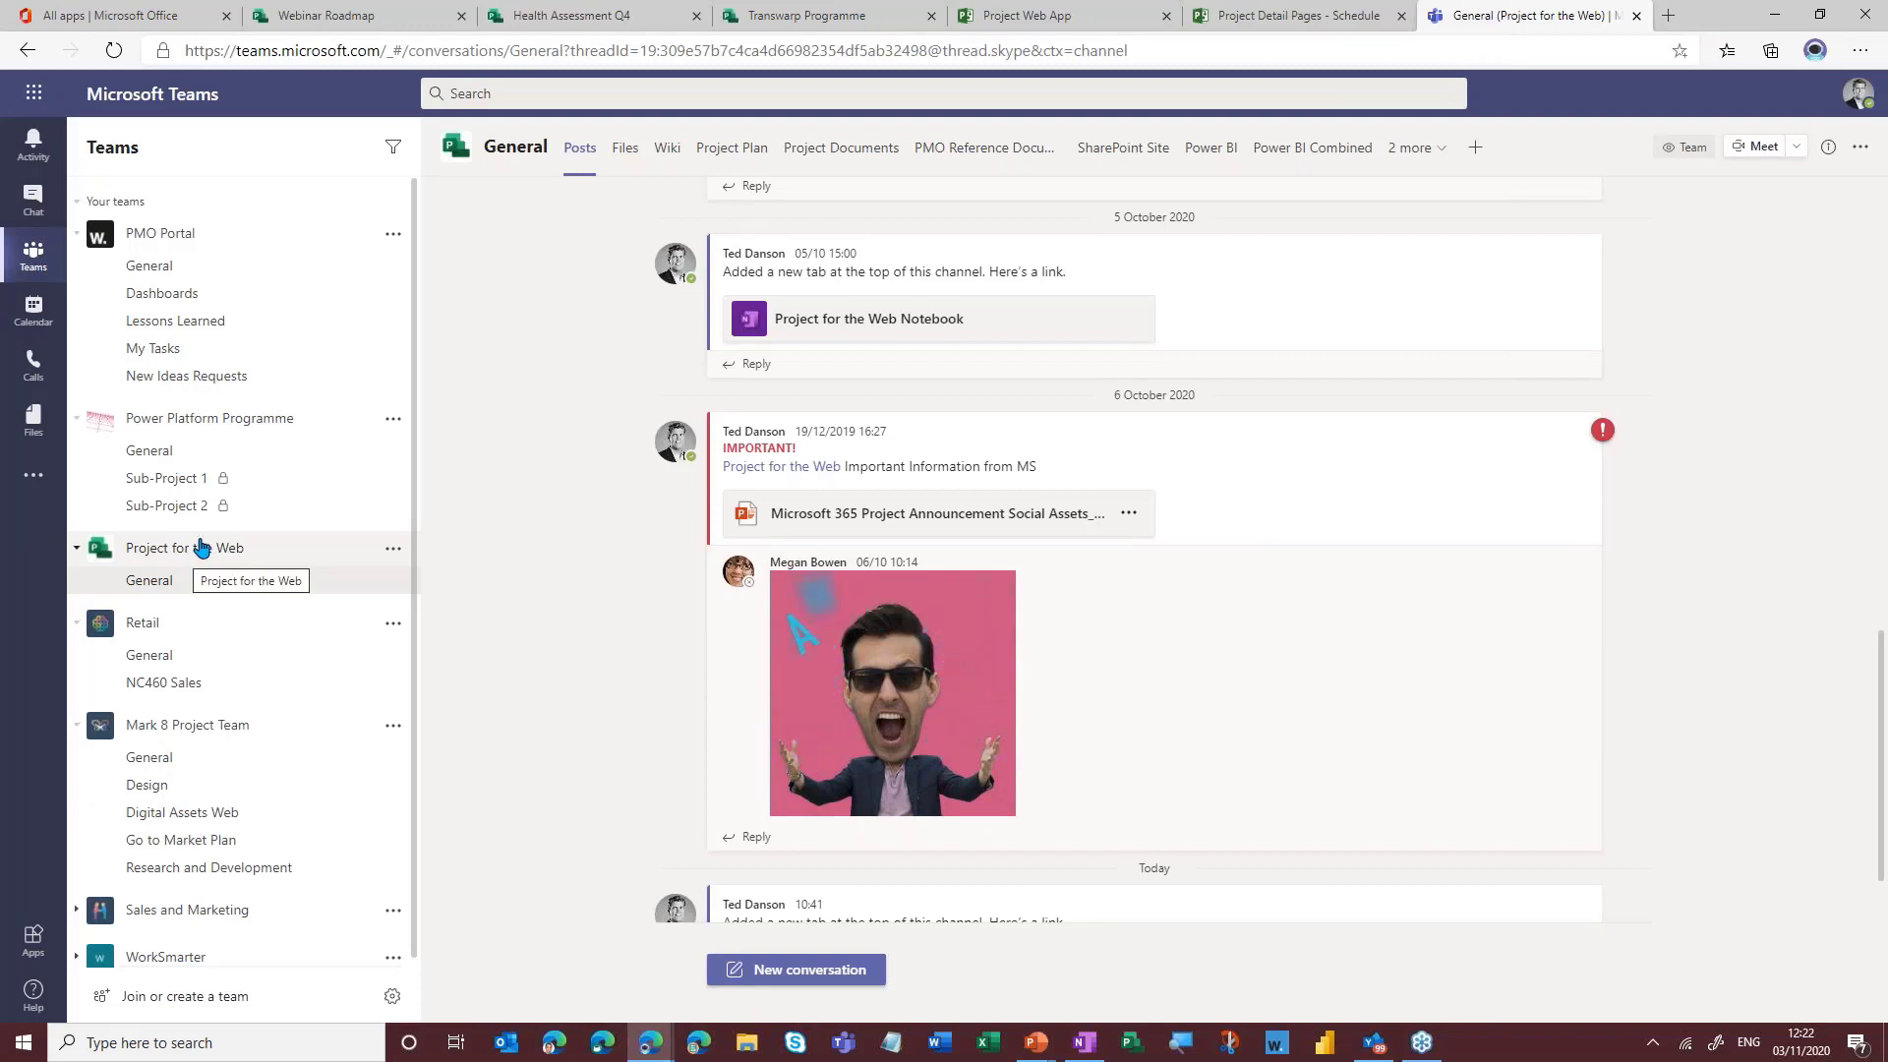
- Add a Roadmap app tab showing Webinar Roadmap to the General channel and save it
left_click(1474, 149)
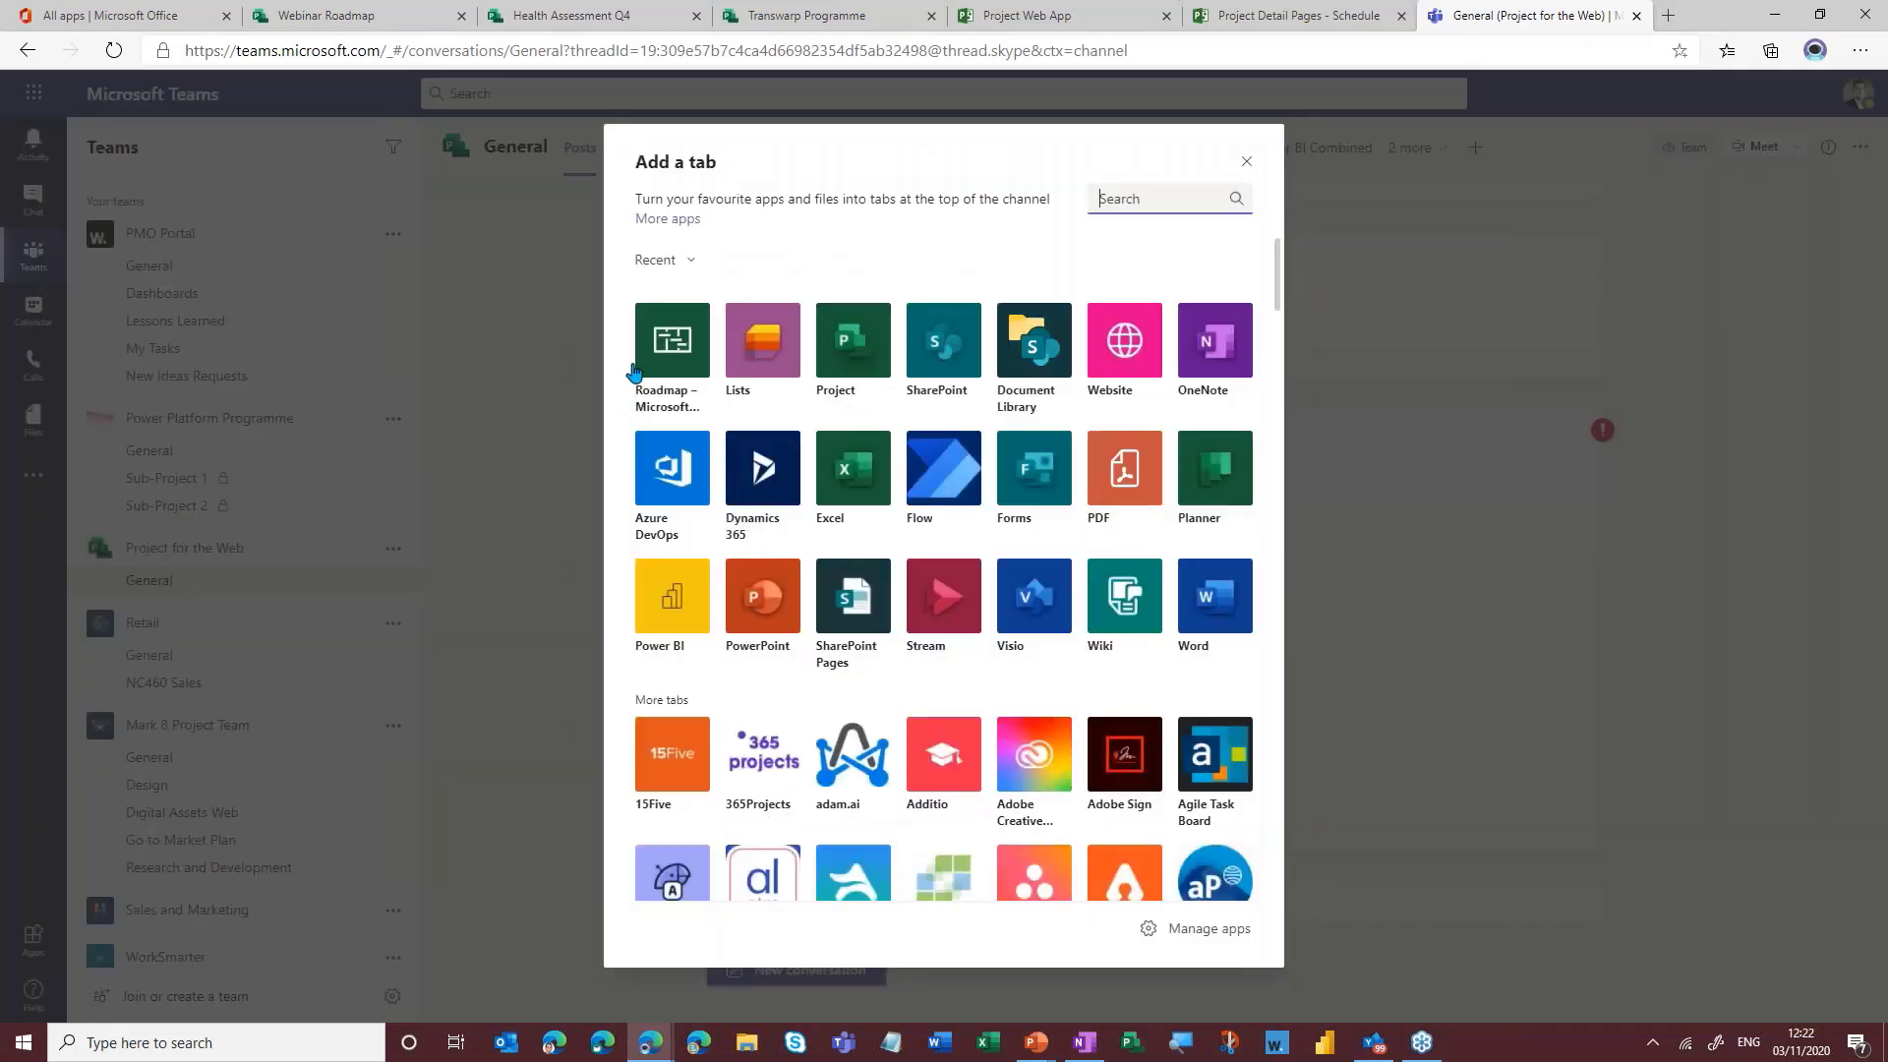
left_click(677, 354)
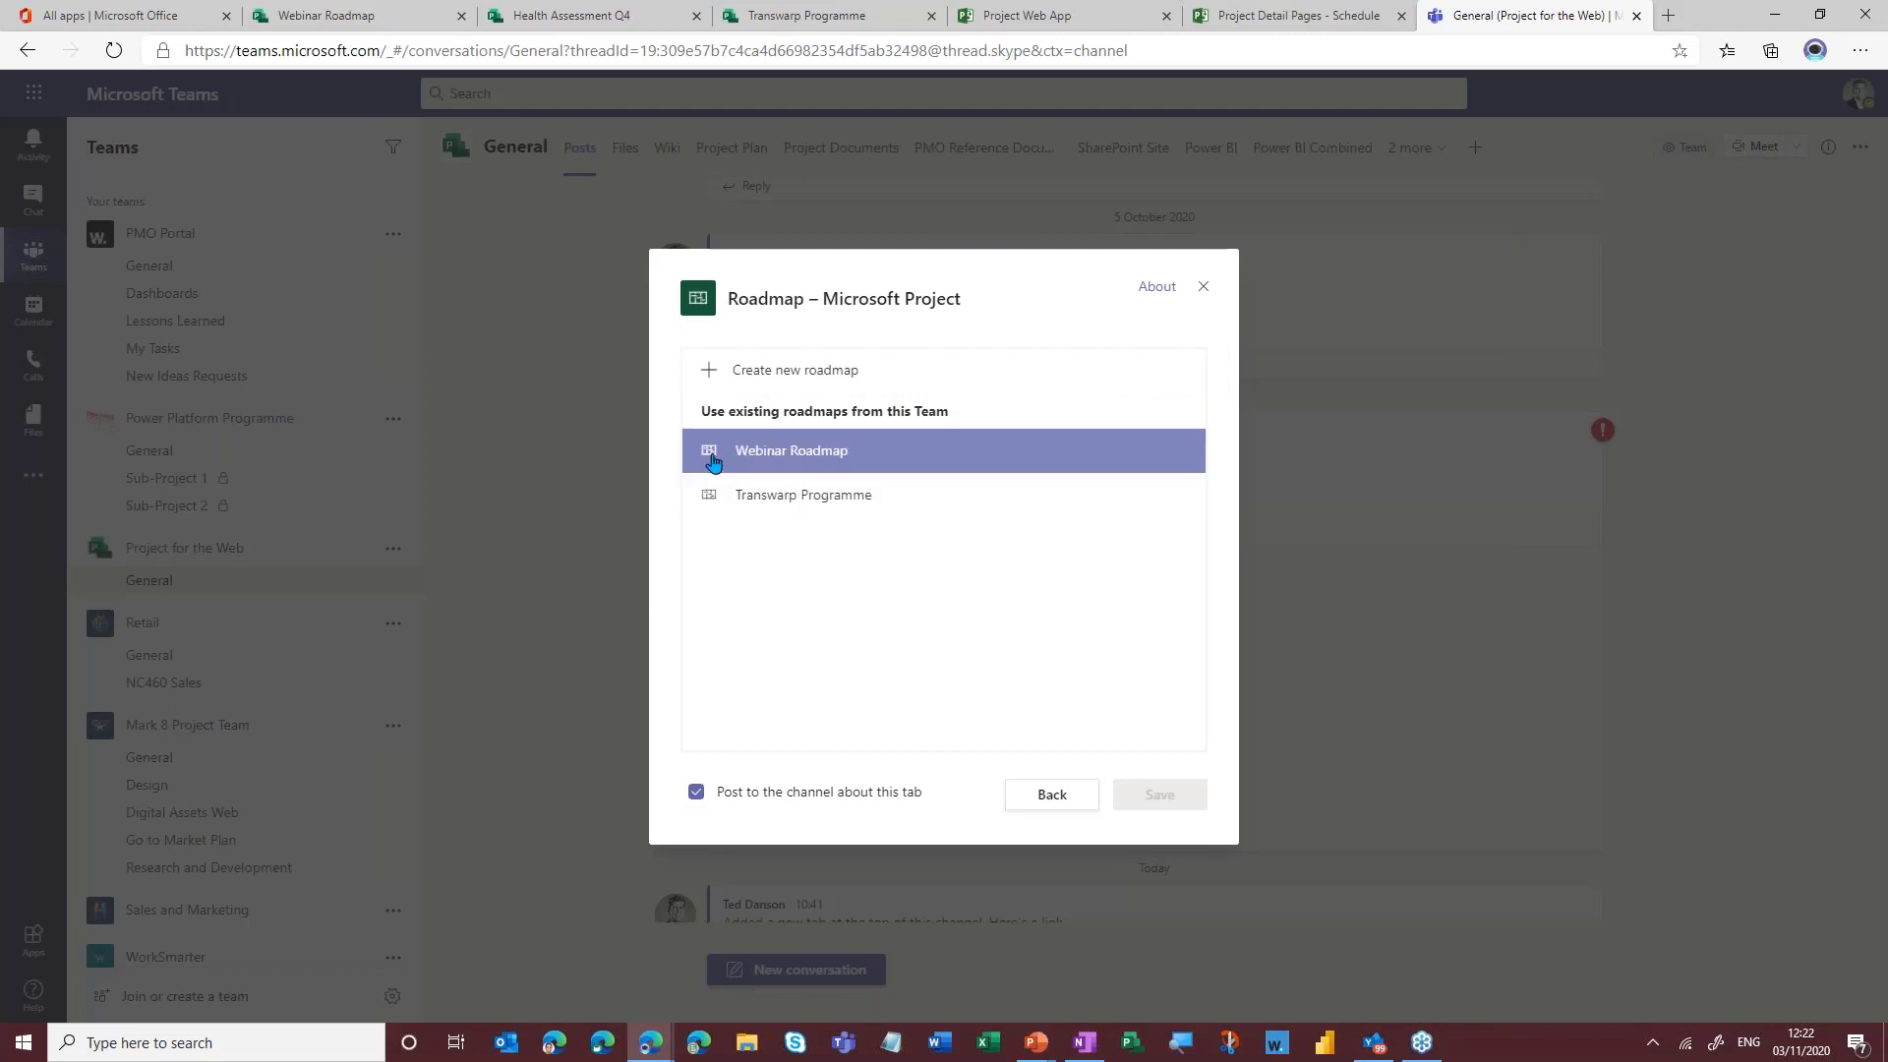
left_click(787, 454)
left_click(1158, 795)
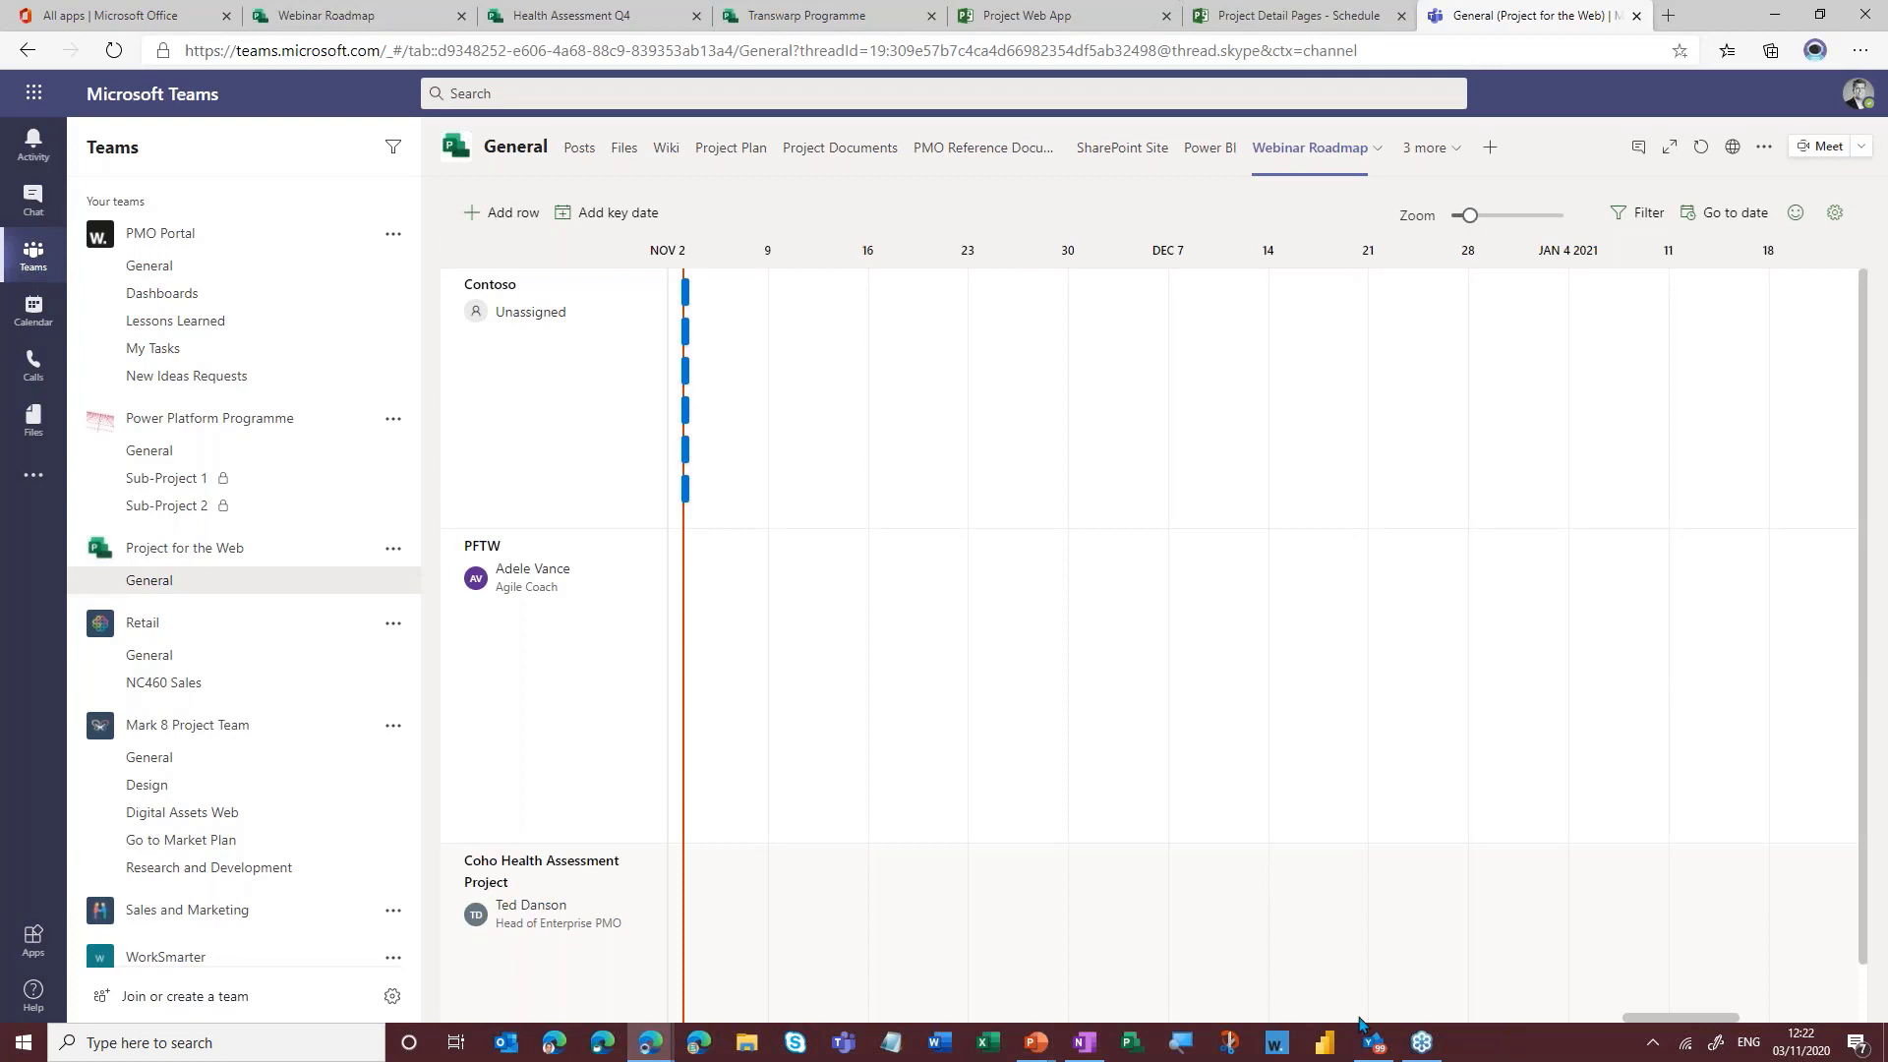
- Check the Project Management phase's status choices in Teams and set the roadmap zoom to months
left_click_drag(1639, 1017, 1167, 1039)
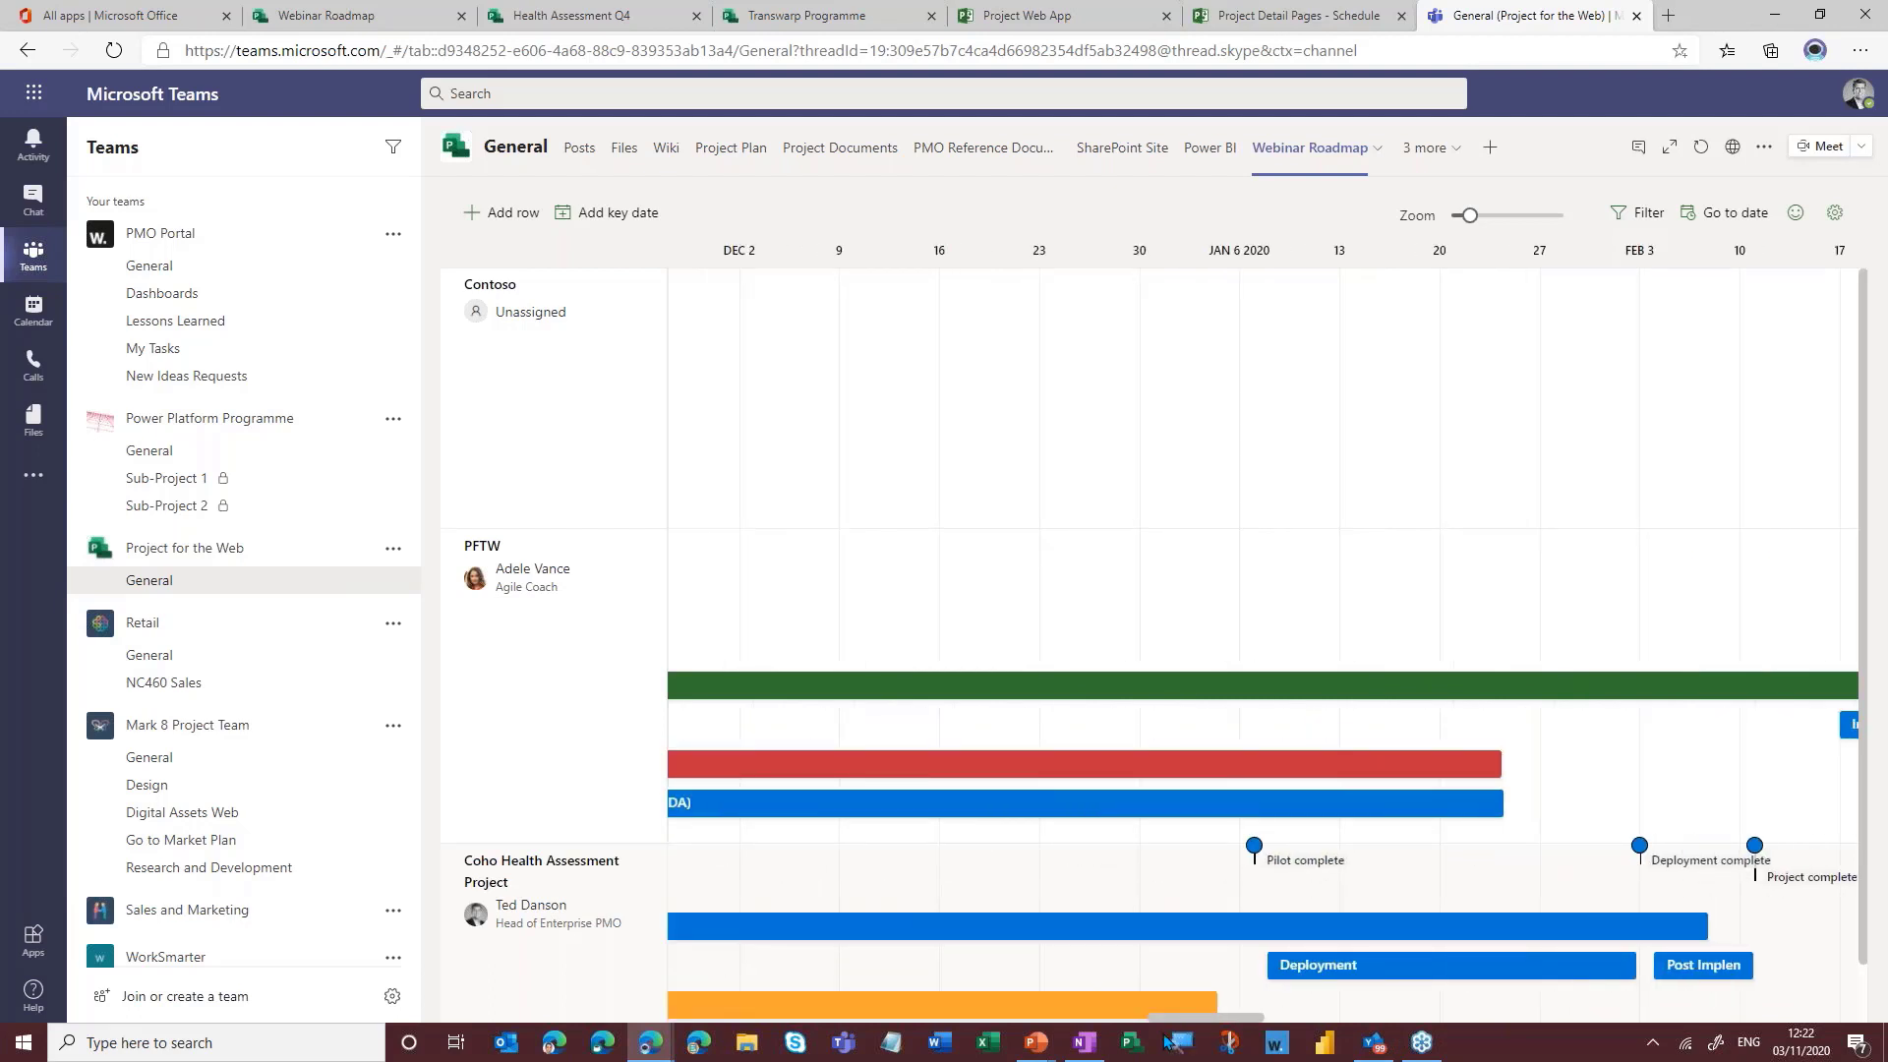
left_click_drag(1166, 1040, 1147, 1027)
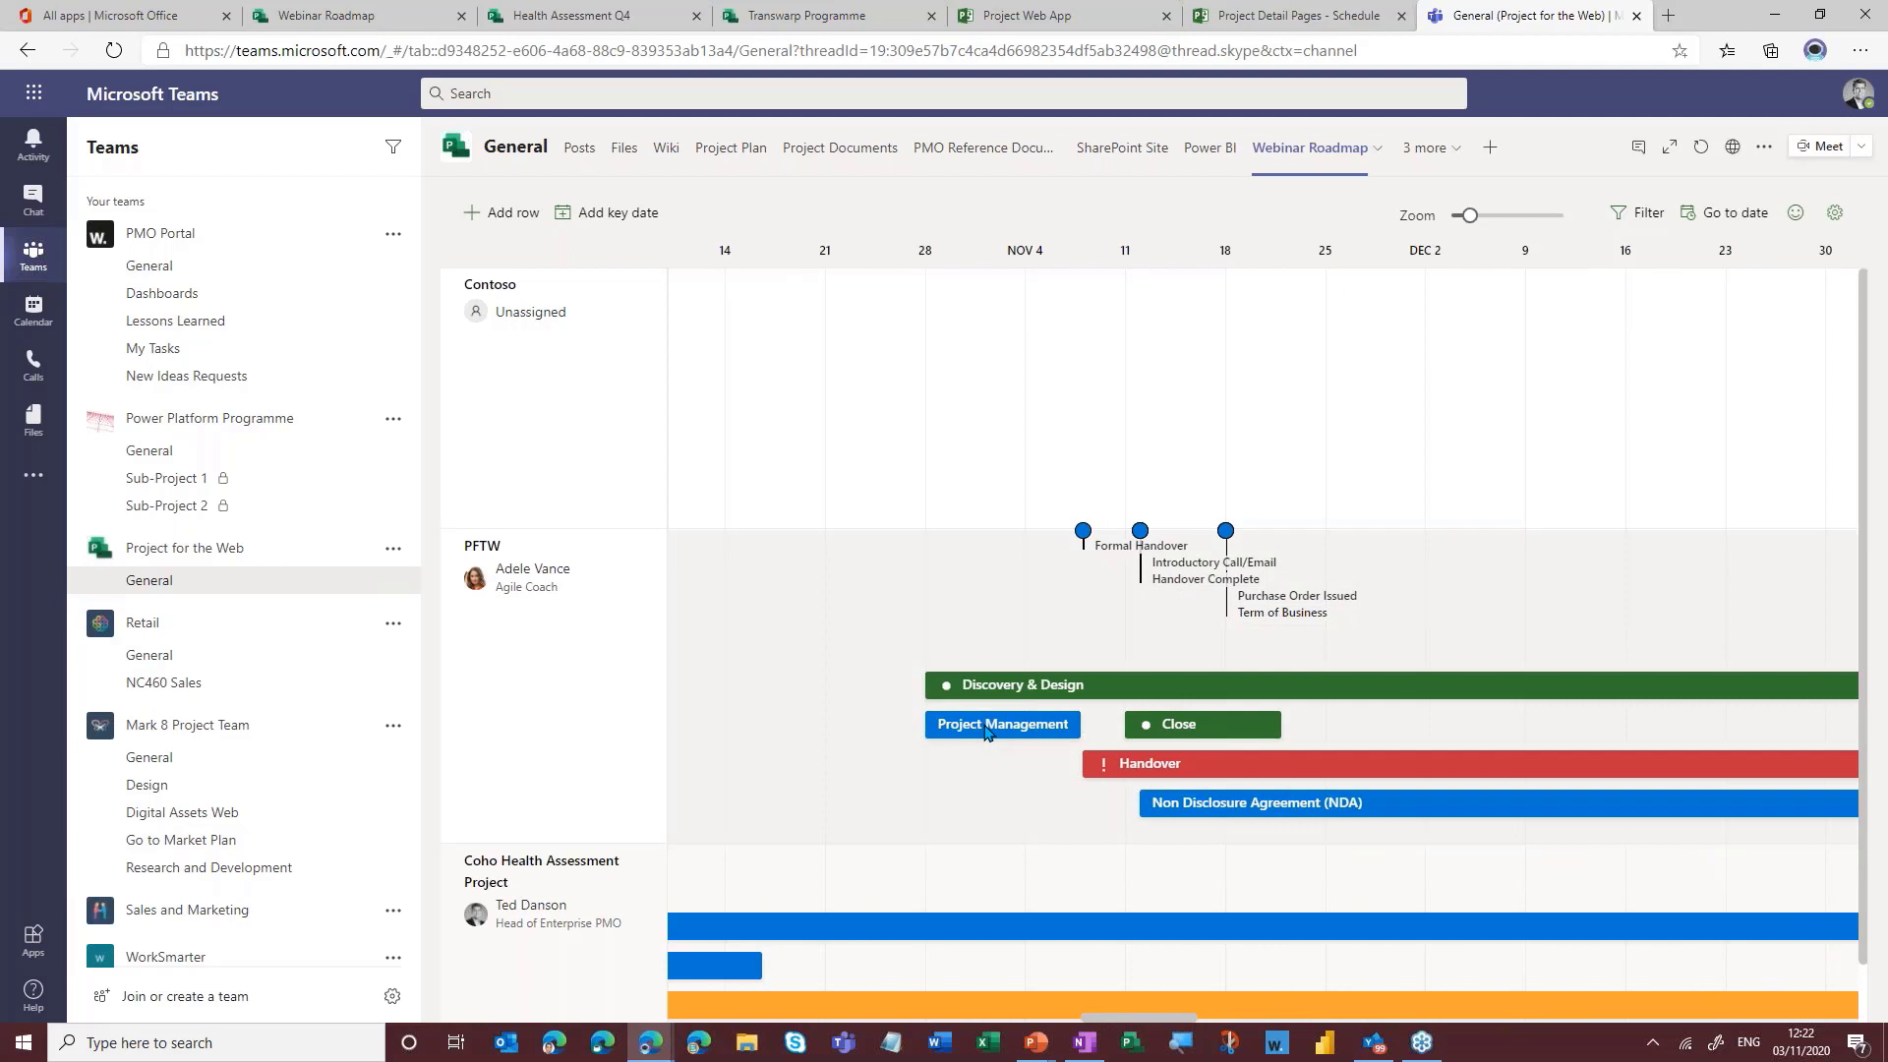
left_click(986, 728)
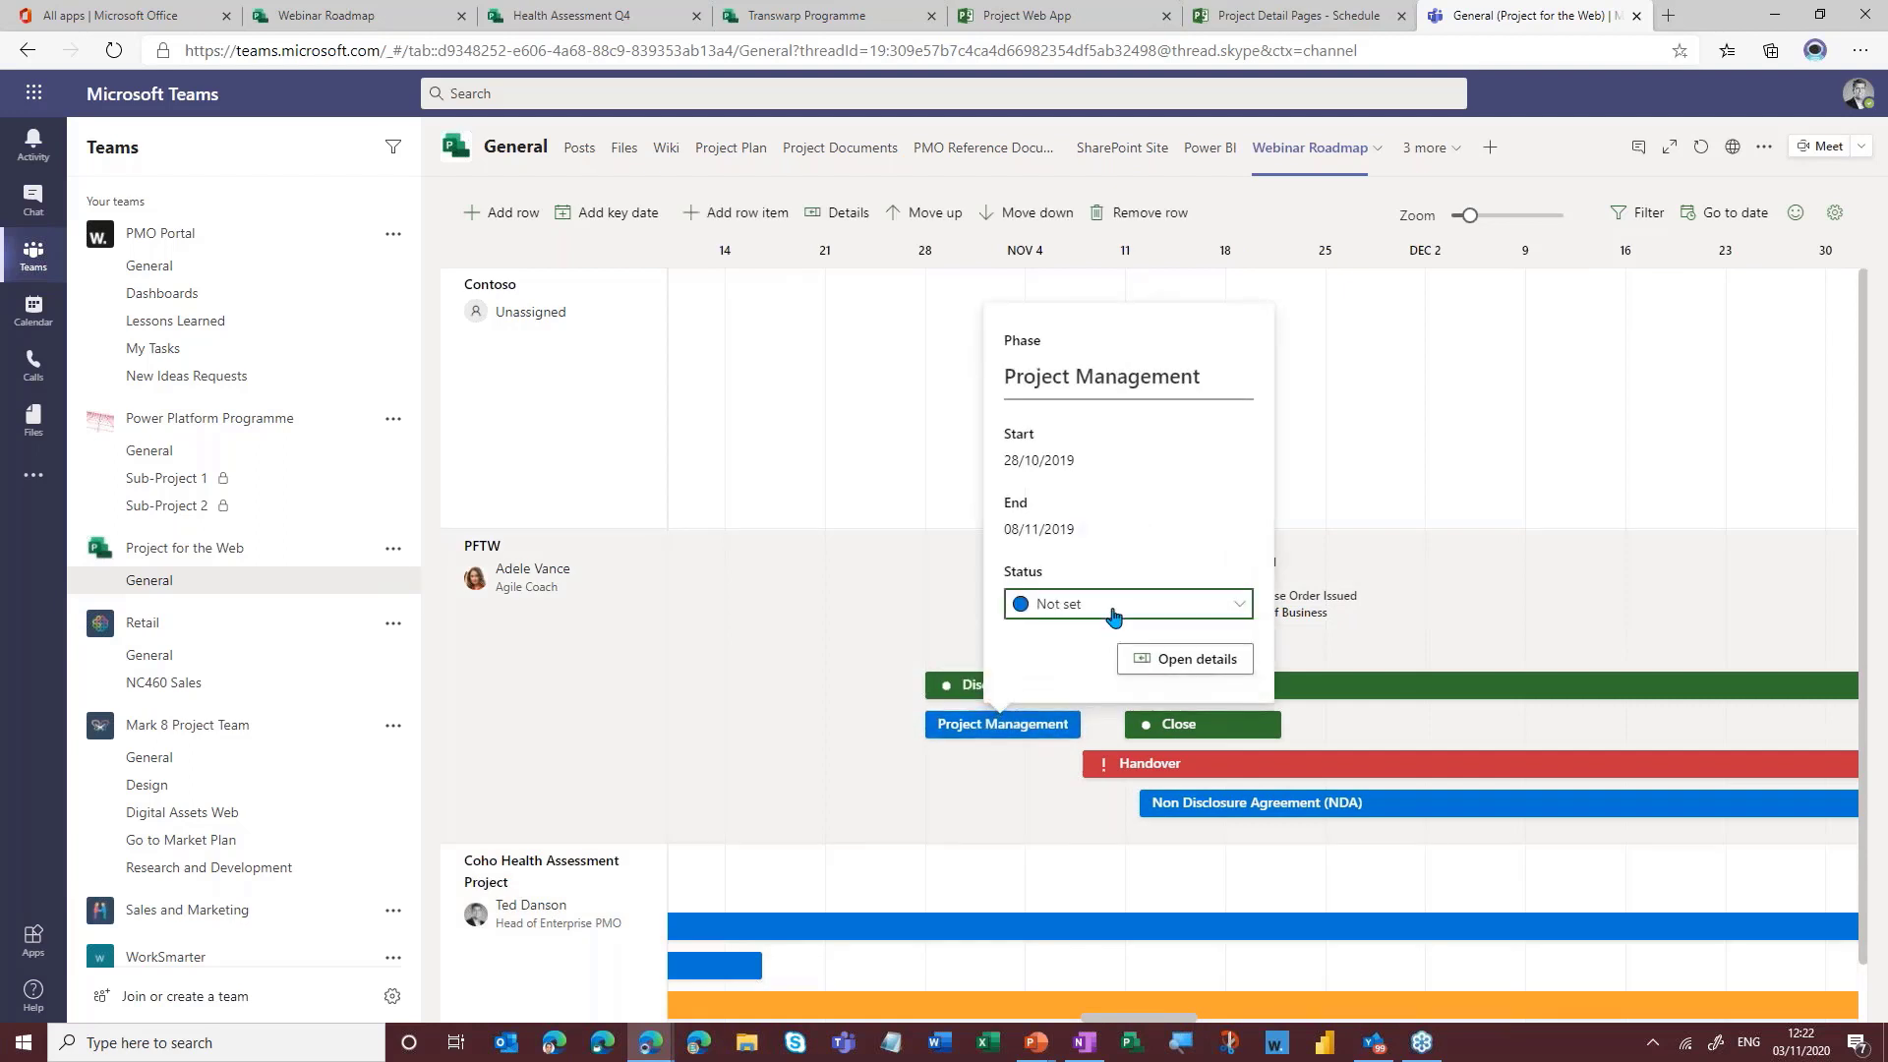
left_click(1113, 615)
left_click(1477, 216)
left_click_drag(1478, 216, 1525, 216)
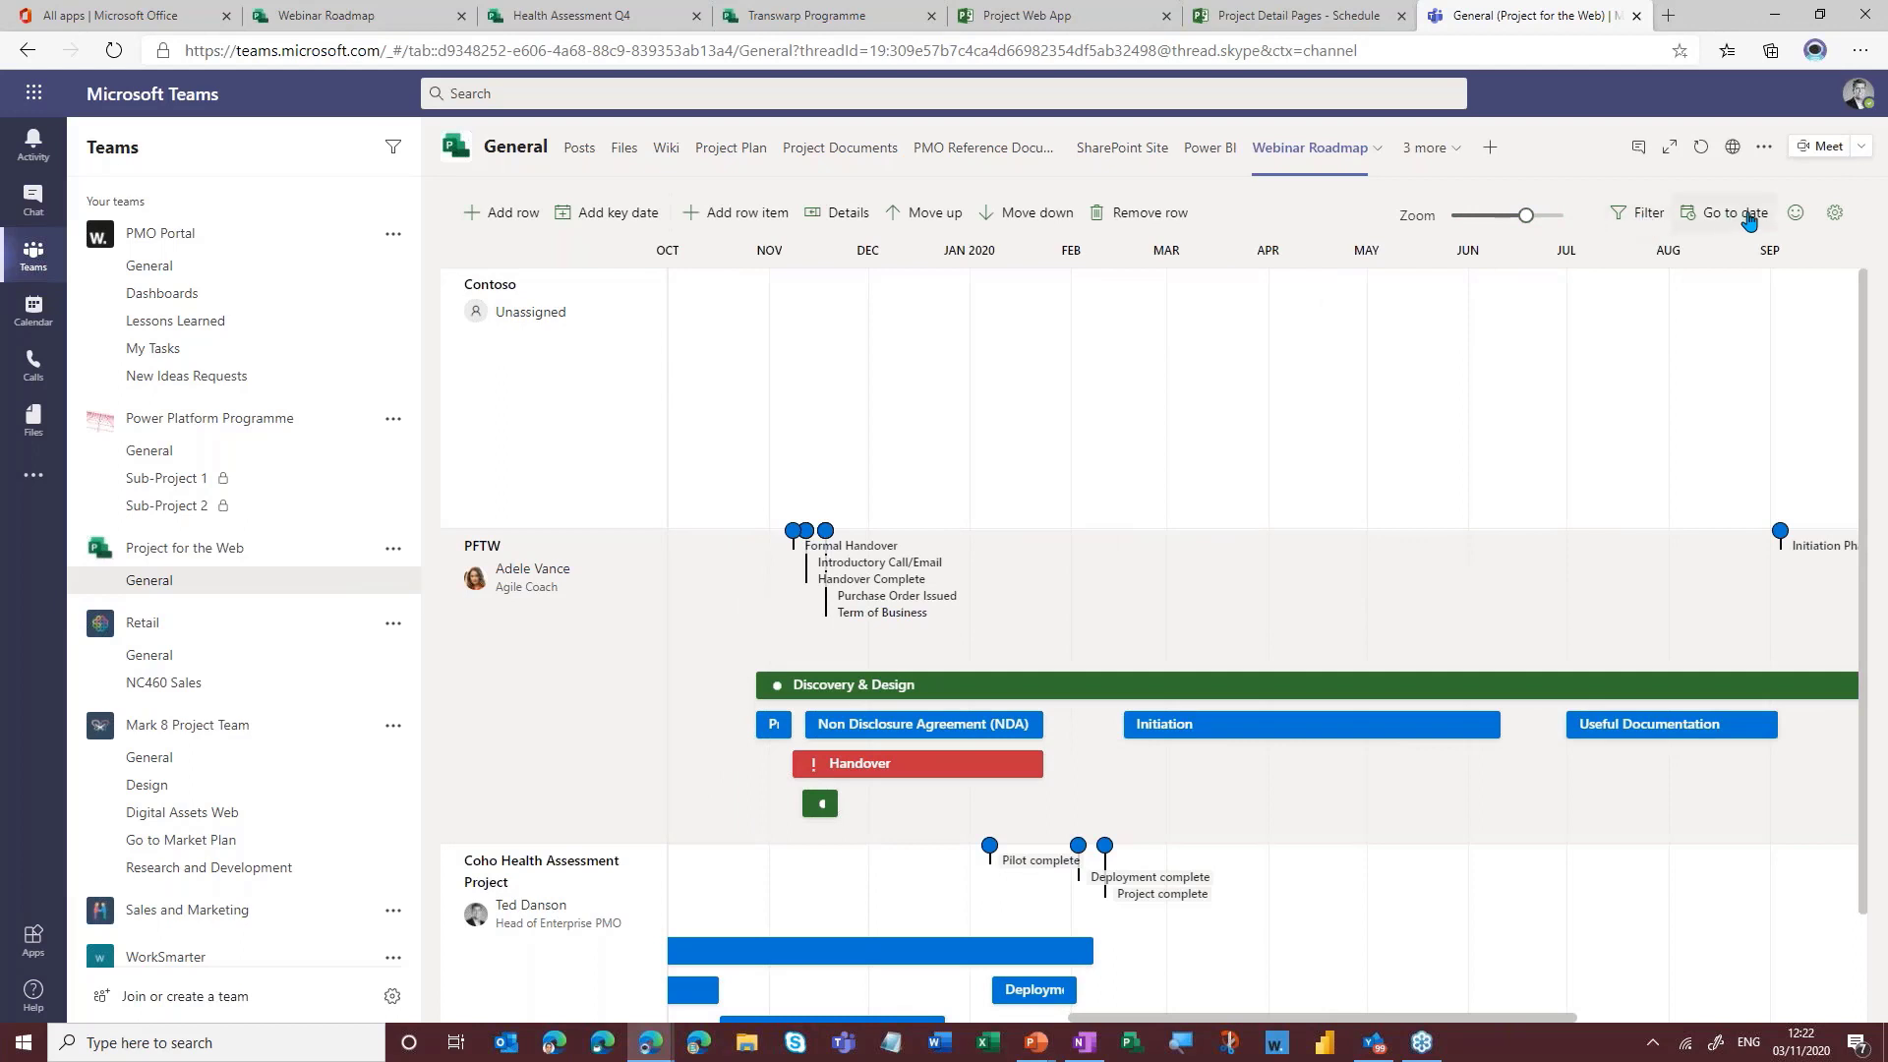